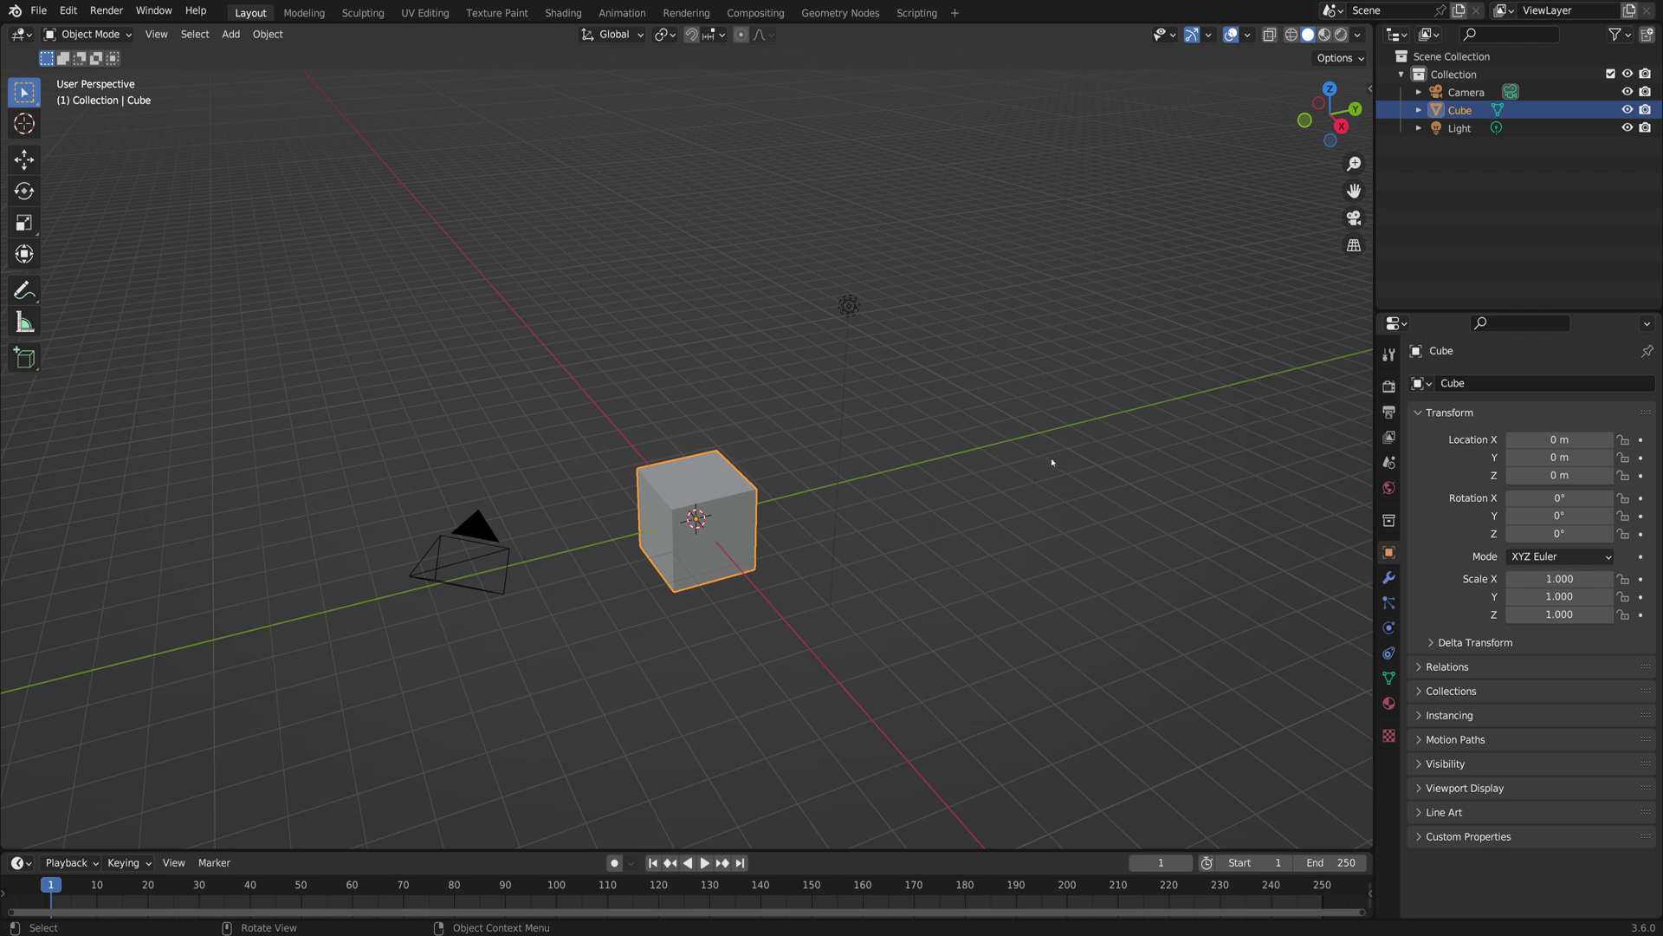
Step: Show the 3D viewport's sidebar and look through its Item, Tool and View categories, ending on Item
{"action": "mouse_move", "coordinate": [962, 500]}
{"action": "middle_mouse_down"}
{"action": "mouse_move", "coordinate": [999, 498]}
{"action": "mouse_move", "coordinate": [967, 491]}
{"action": "middle_mouse_up"}
{"action": "key", "text": "n"}
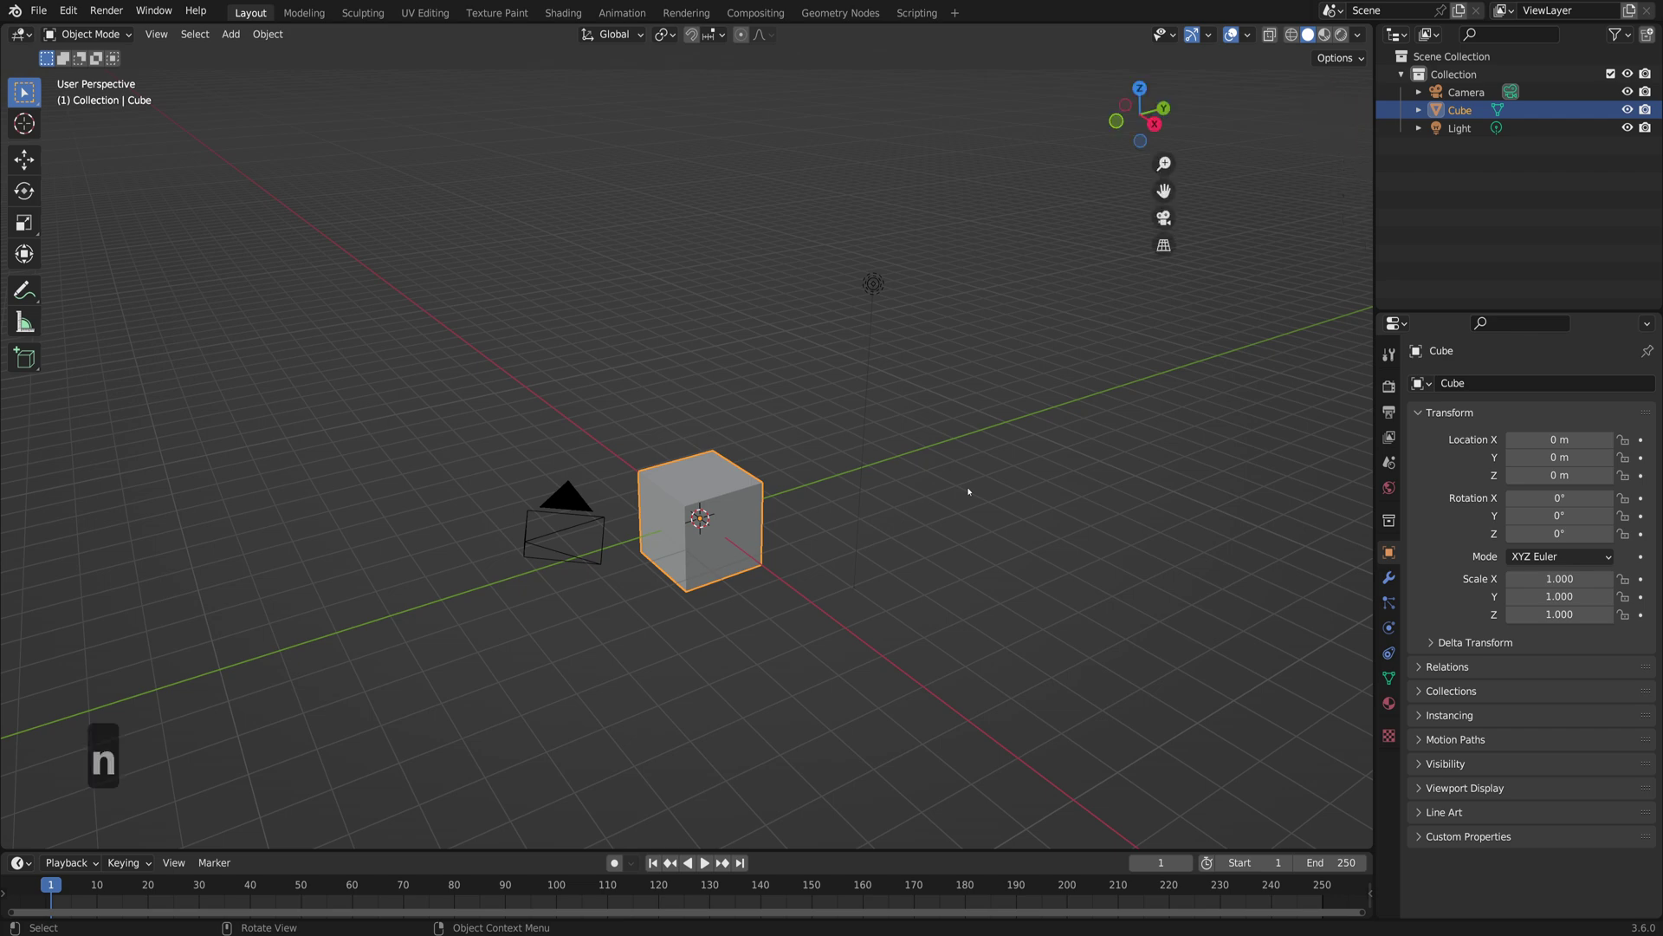
{"action": "key", "text": "n"}
{"action": "key", "text": "n"}
{"action": "key", "text": "n"}
{"action": "key", "text": "n"}
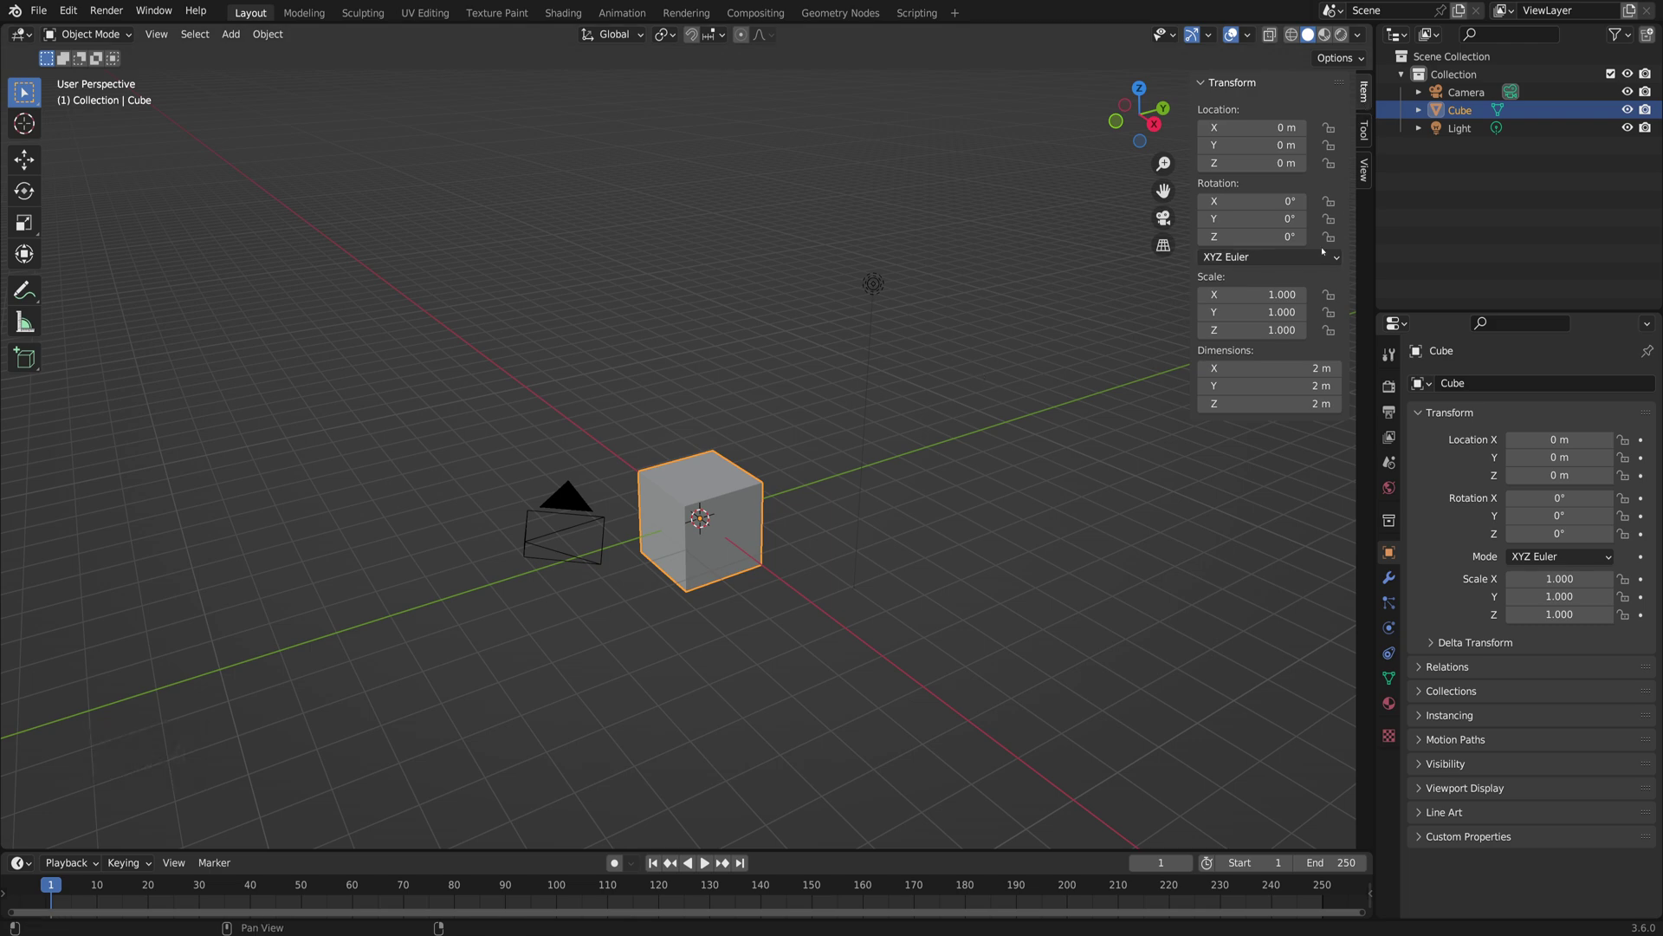
{"action": "key", "text": "ctrl+Tab"}
{"action": "key", "text": "ctrl+Tab"}
{"action": "key", "text": "ctrl+Tab"}
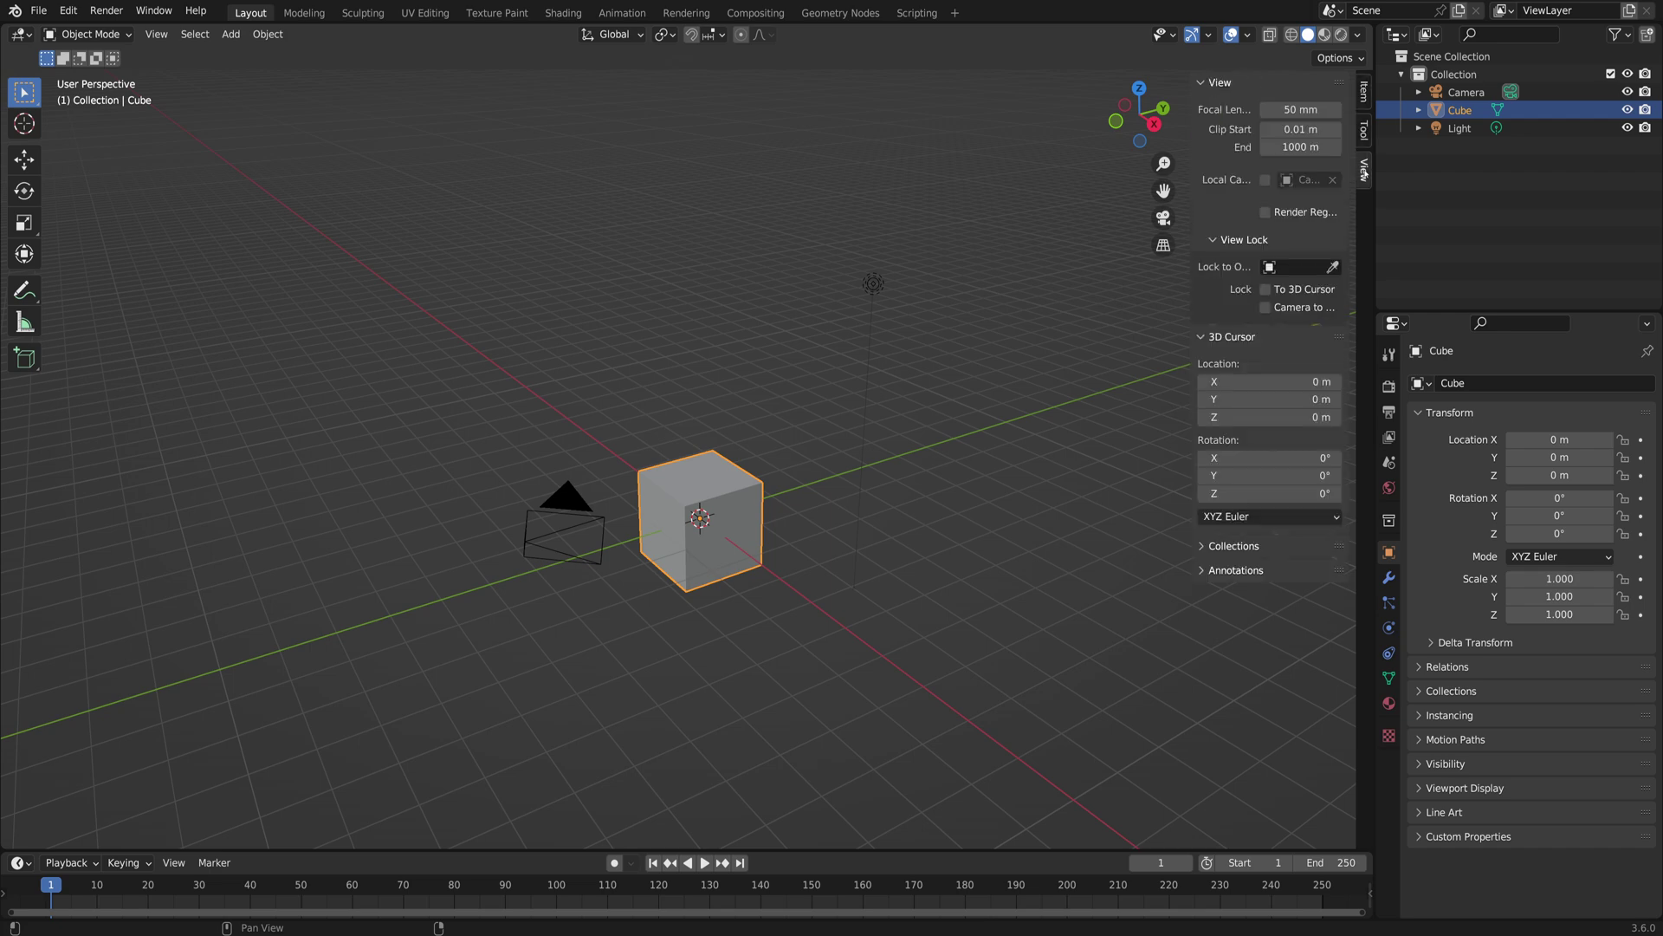
{"action": "middle_click_drag", "start_coordinate": [1152, 256], "coordinate": [635, 247]}
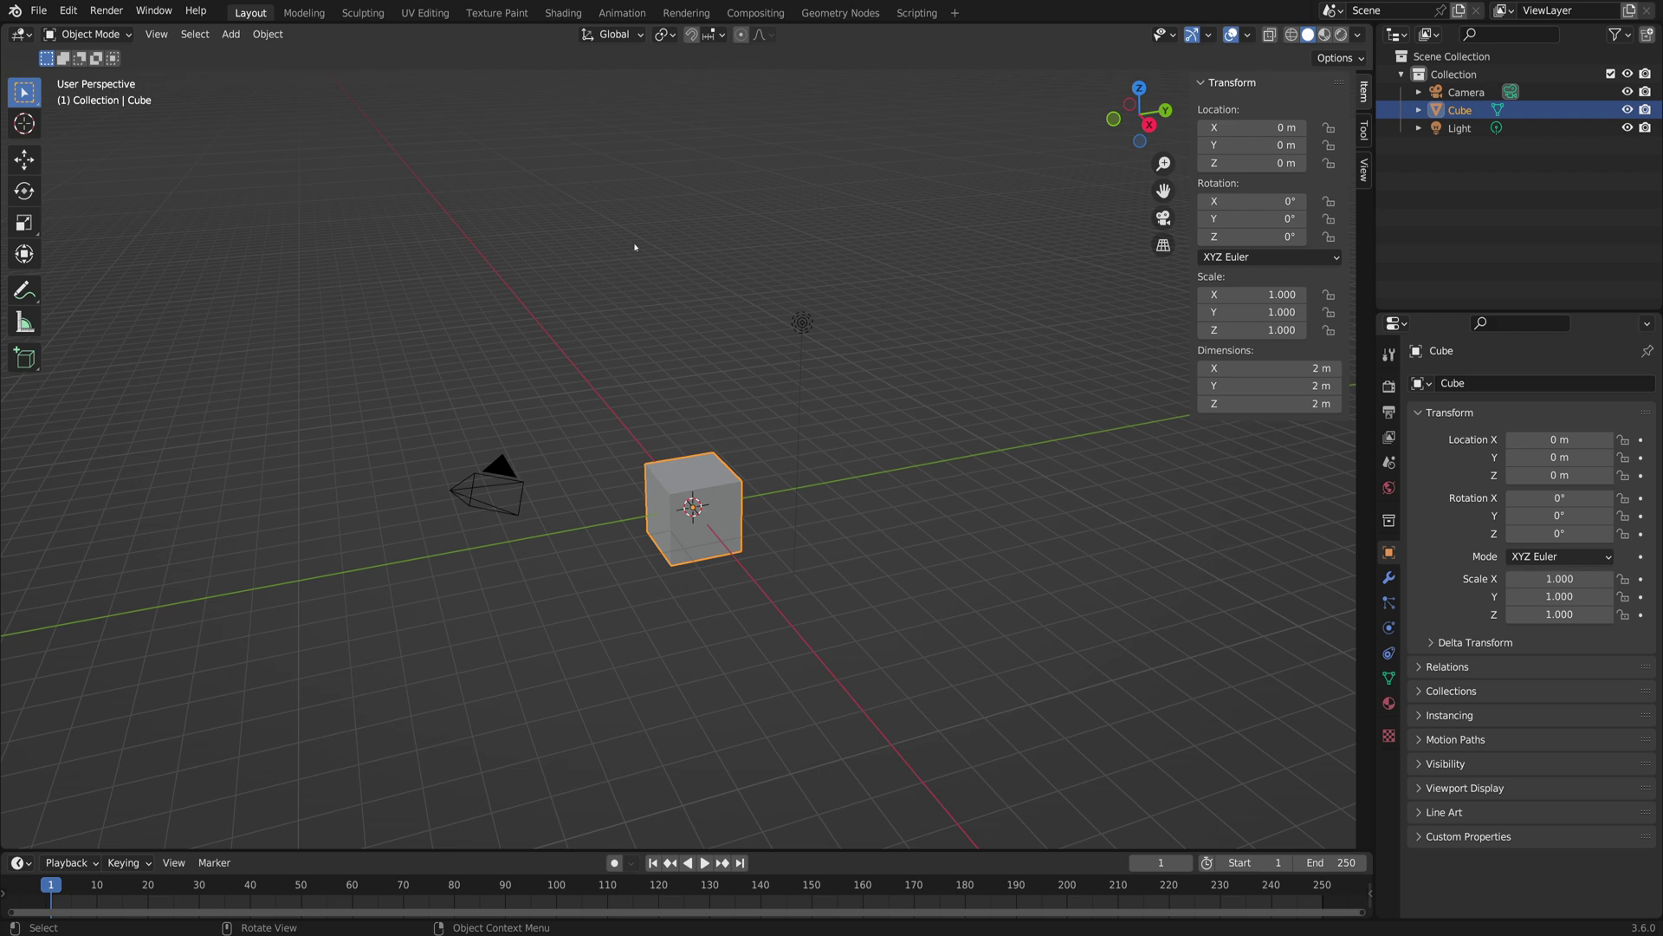
Step: Open the Preferences, move the window over the viewport and display the Add-ons section
{"action": "left_click", "coordinate": [69, 11]}
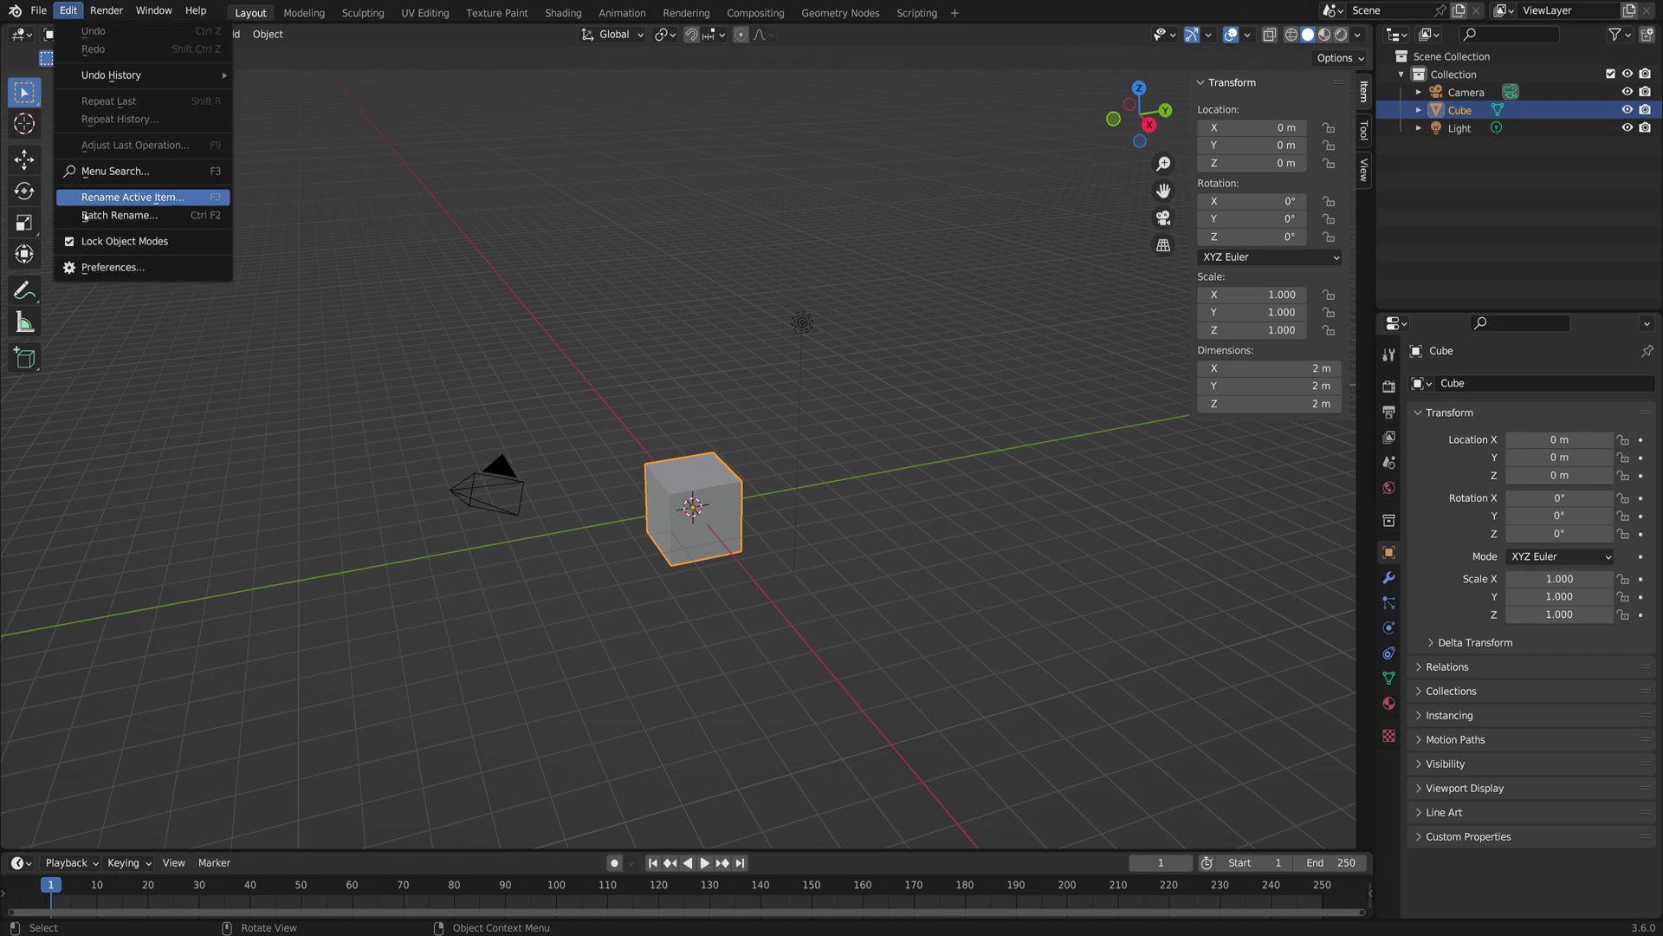
{"action": "left_click", "coordinate": [99, 262]}
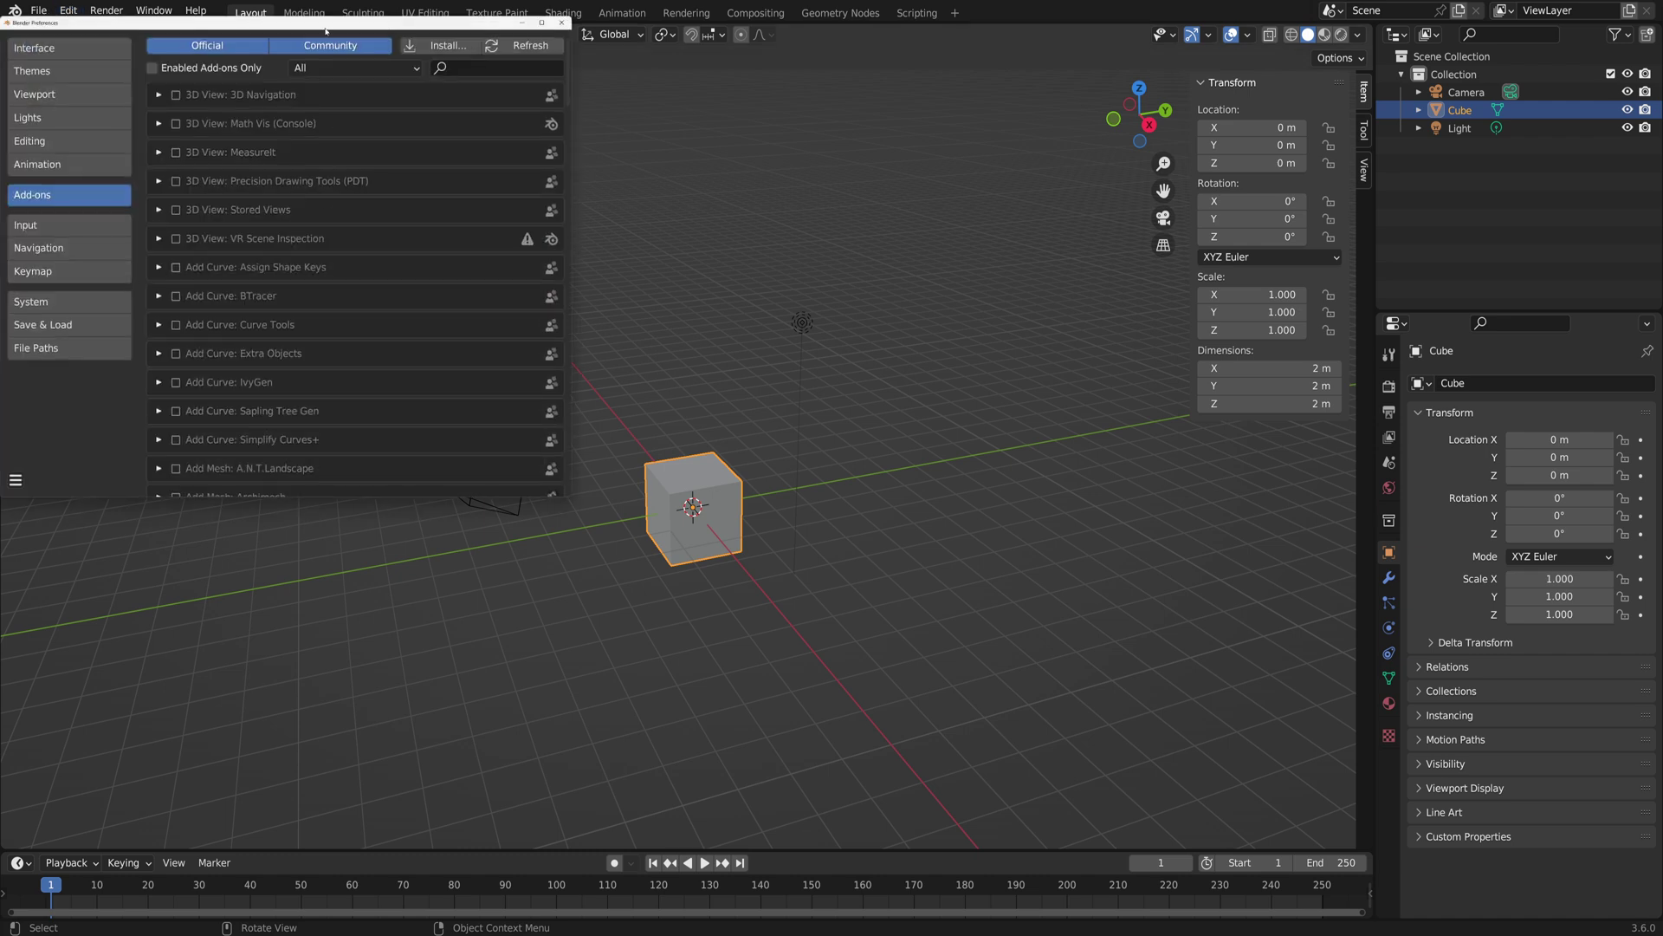
{"action": "left_click_drag", "start_coordinate": [326, 28], "coordinate": [600, 89]}
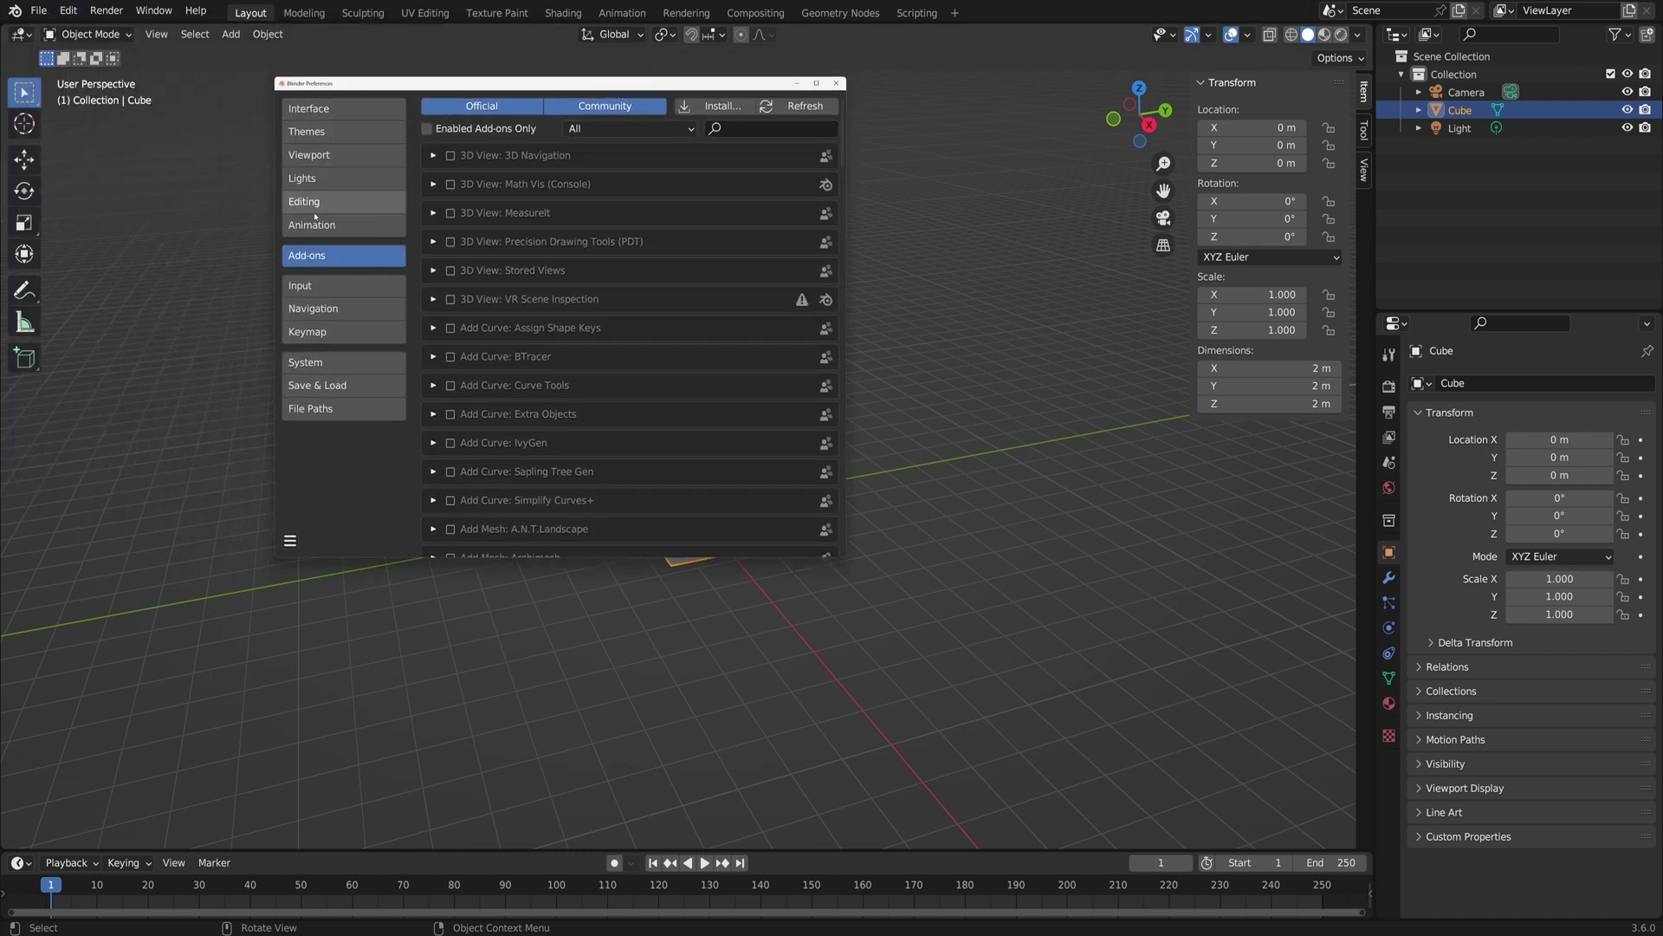
{"action": "left_click", "coordinate": [315, 110]}
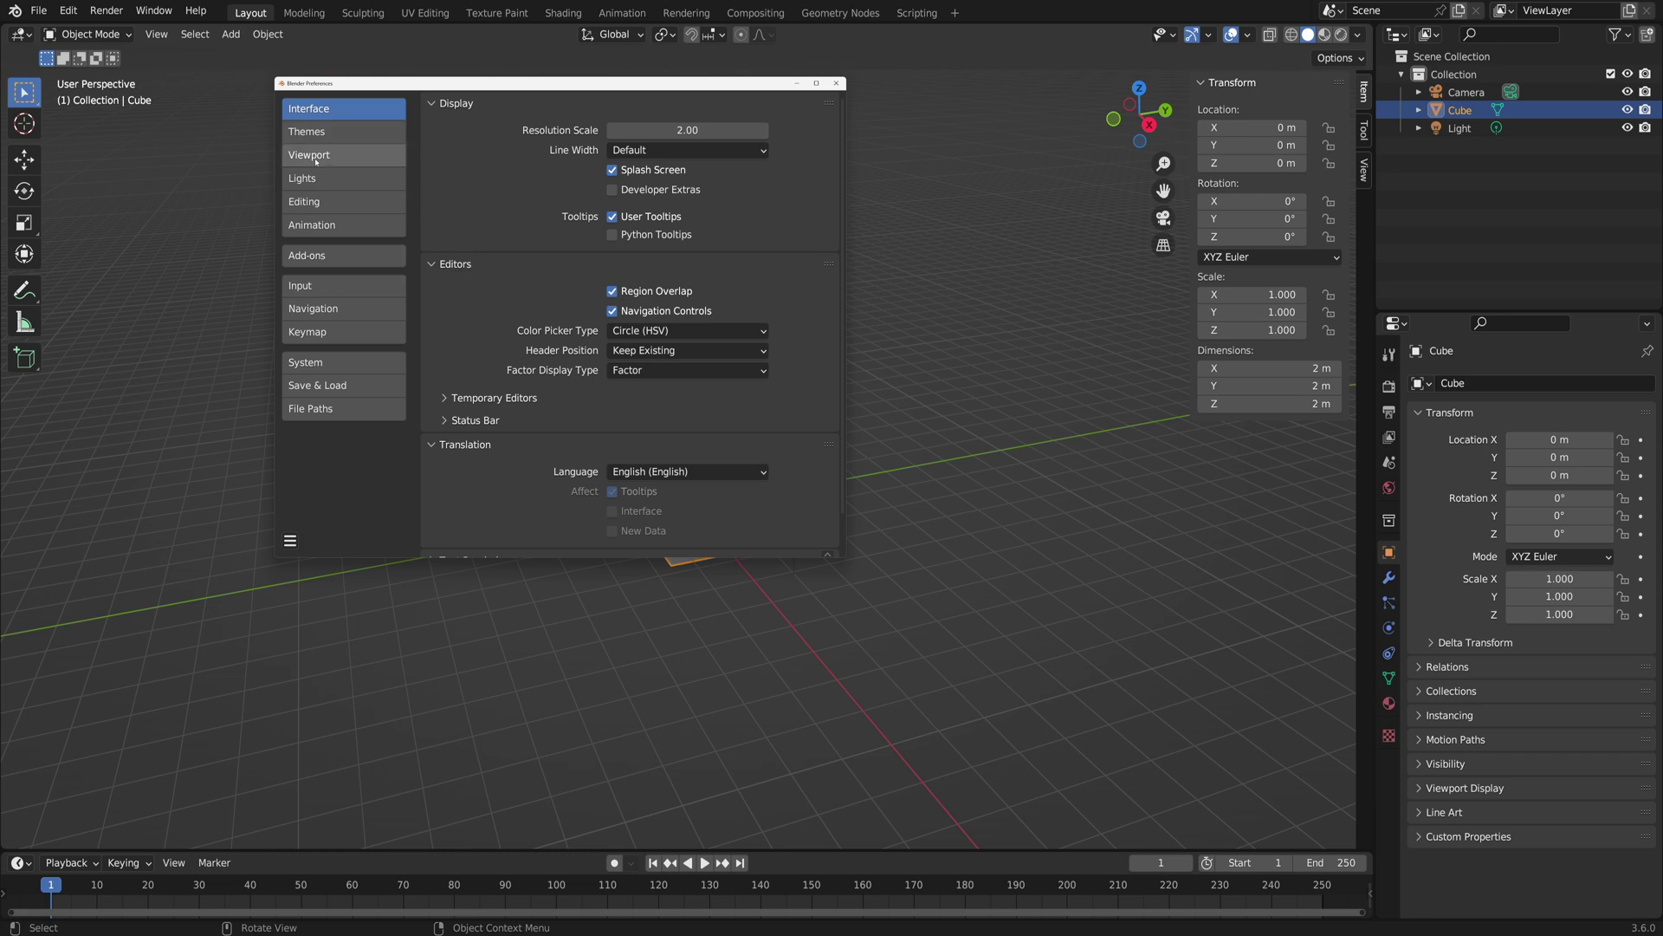
{"action": "left_click", "coordinate": [315, 256]}
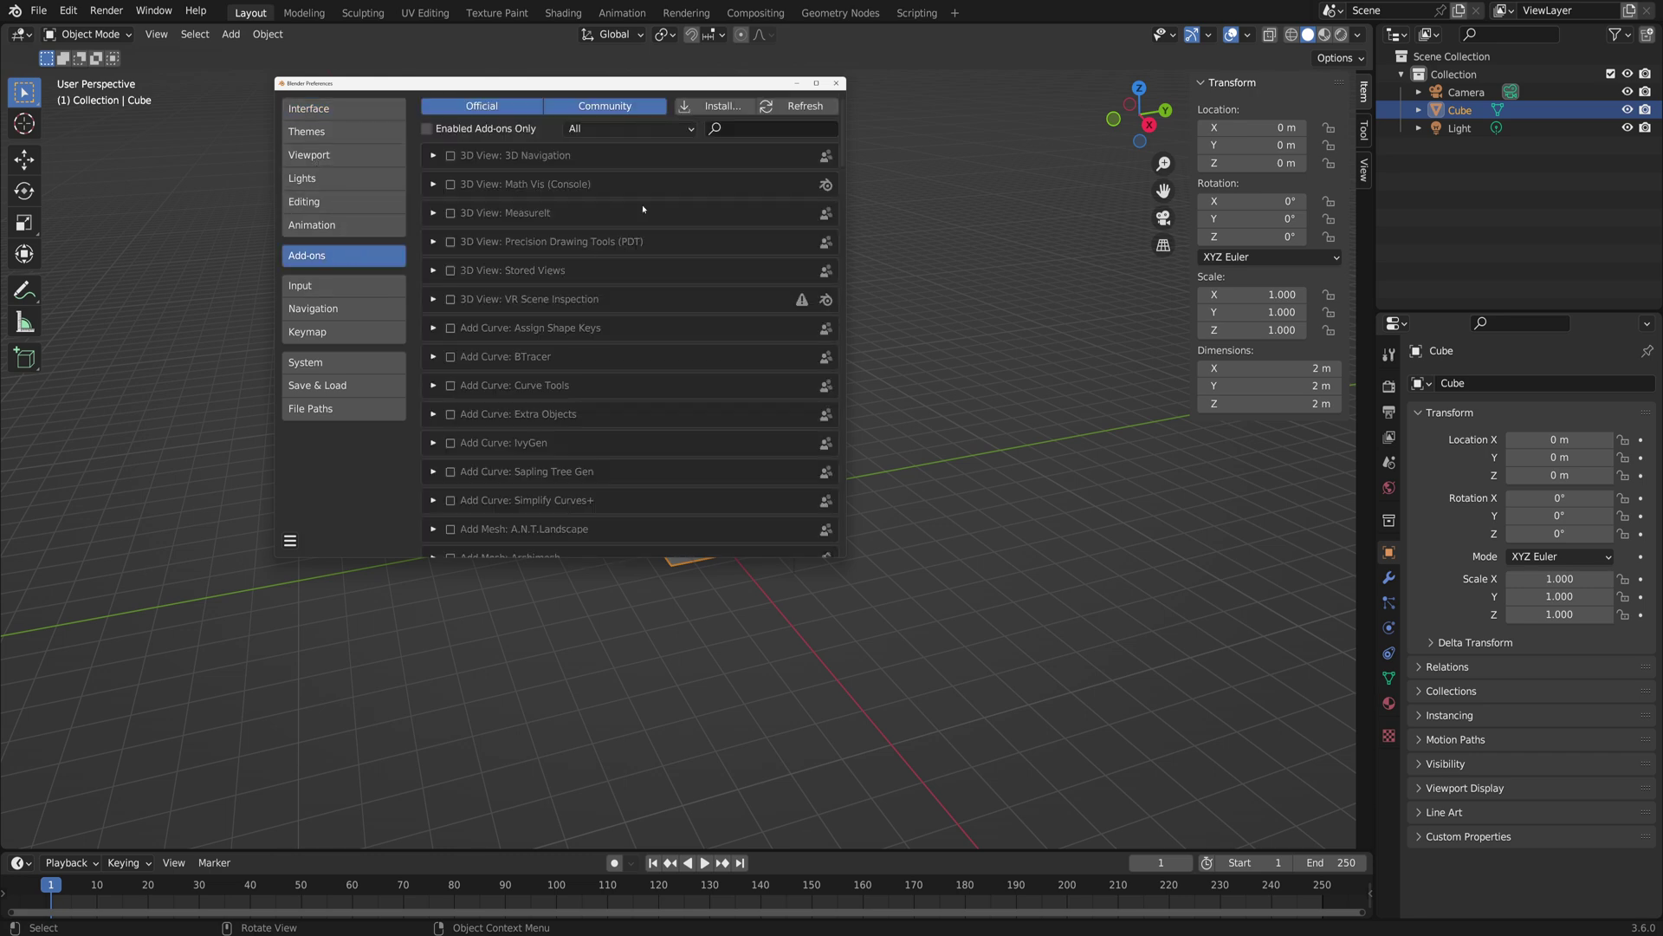
Step: Install the add-on from mmd_tools-v2.8.1.zip in the Documents folder and enable it
{"action": "left_click", "coordinate": [733, 108]}
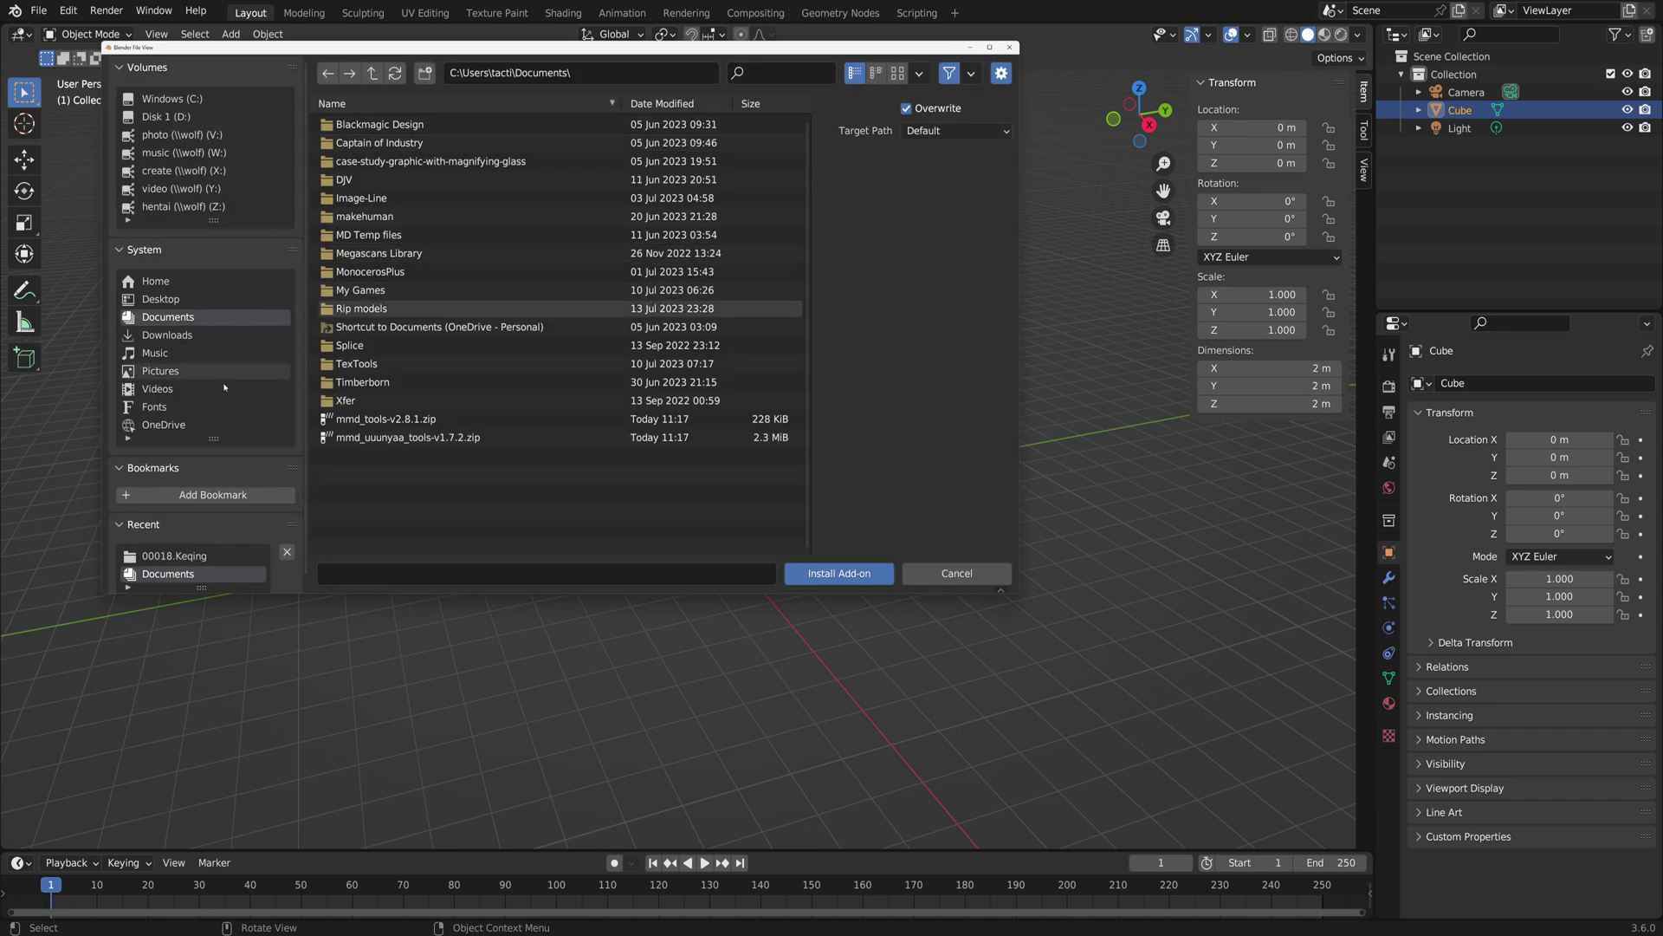
{"action": "scroll", "coordinate": [208, 495], "scroll_direction": "down", "scroll_amount": 1}
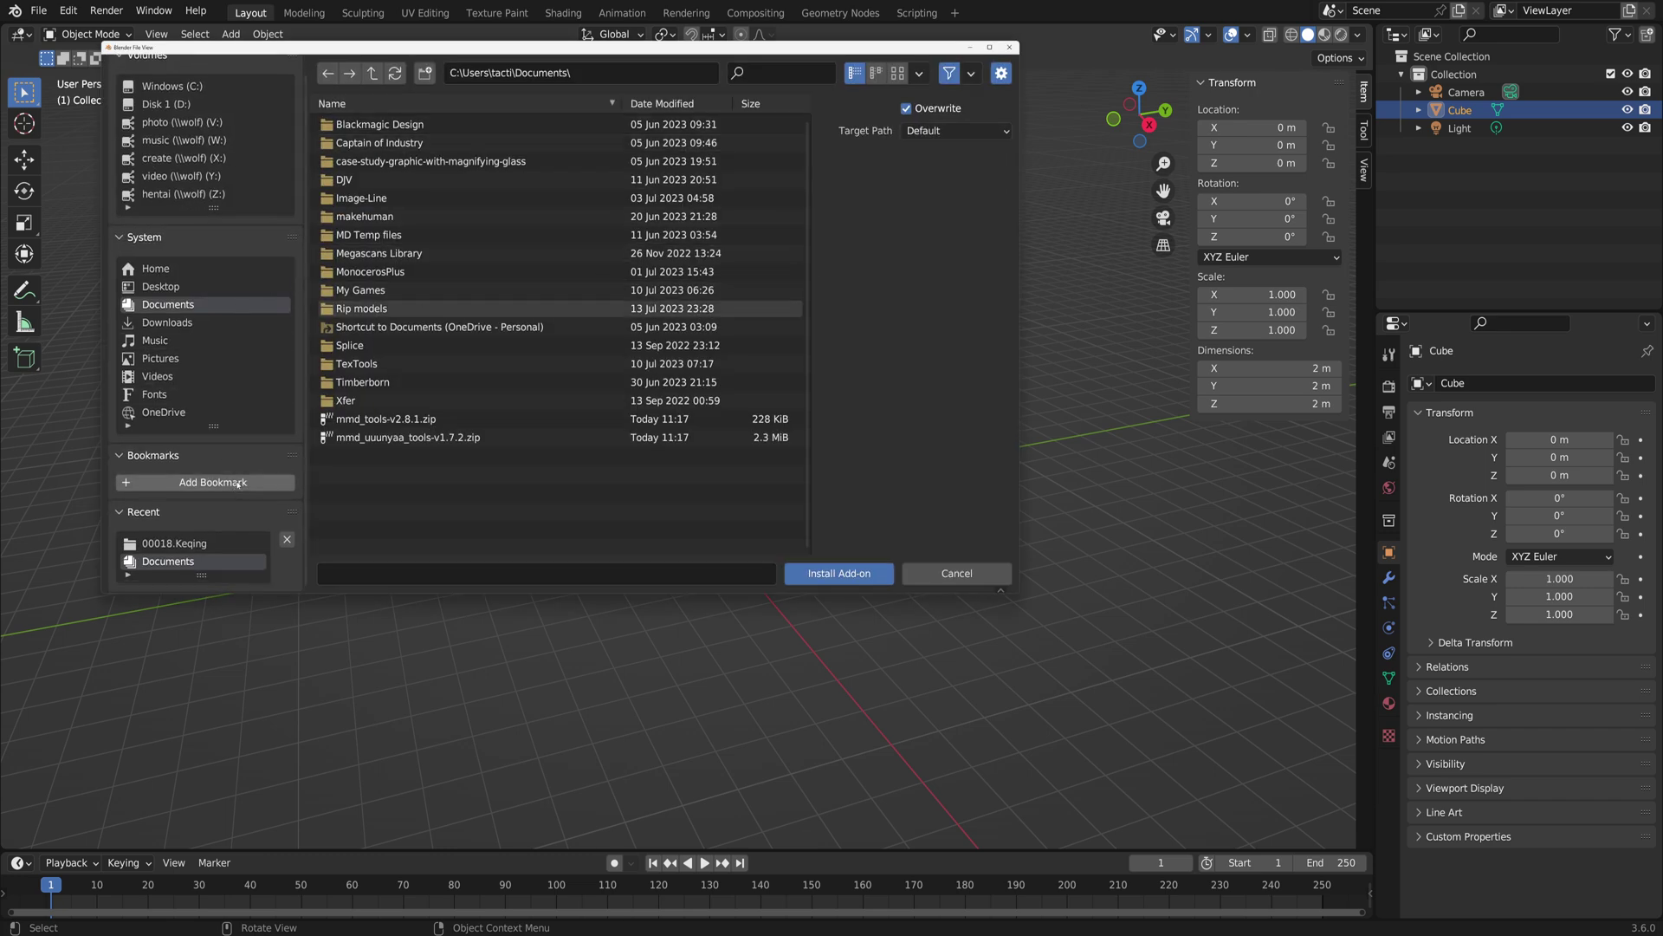
{"action": "left_click", "coordinate": [389, 420]}
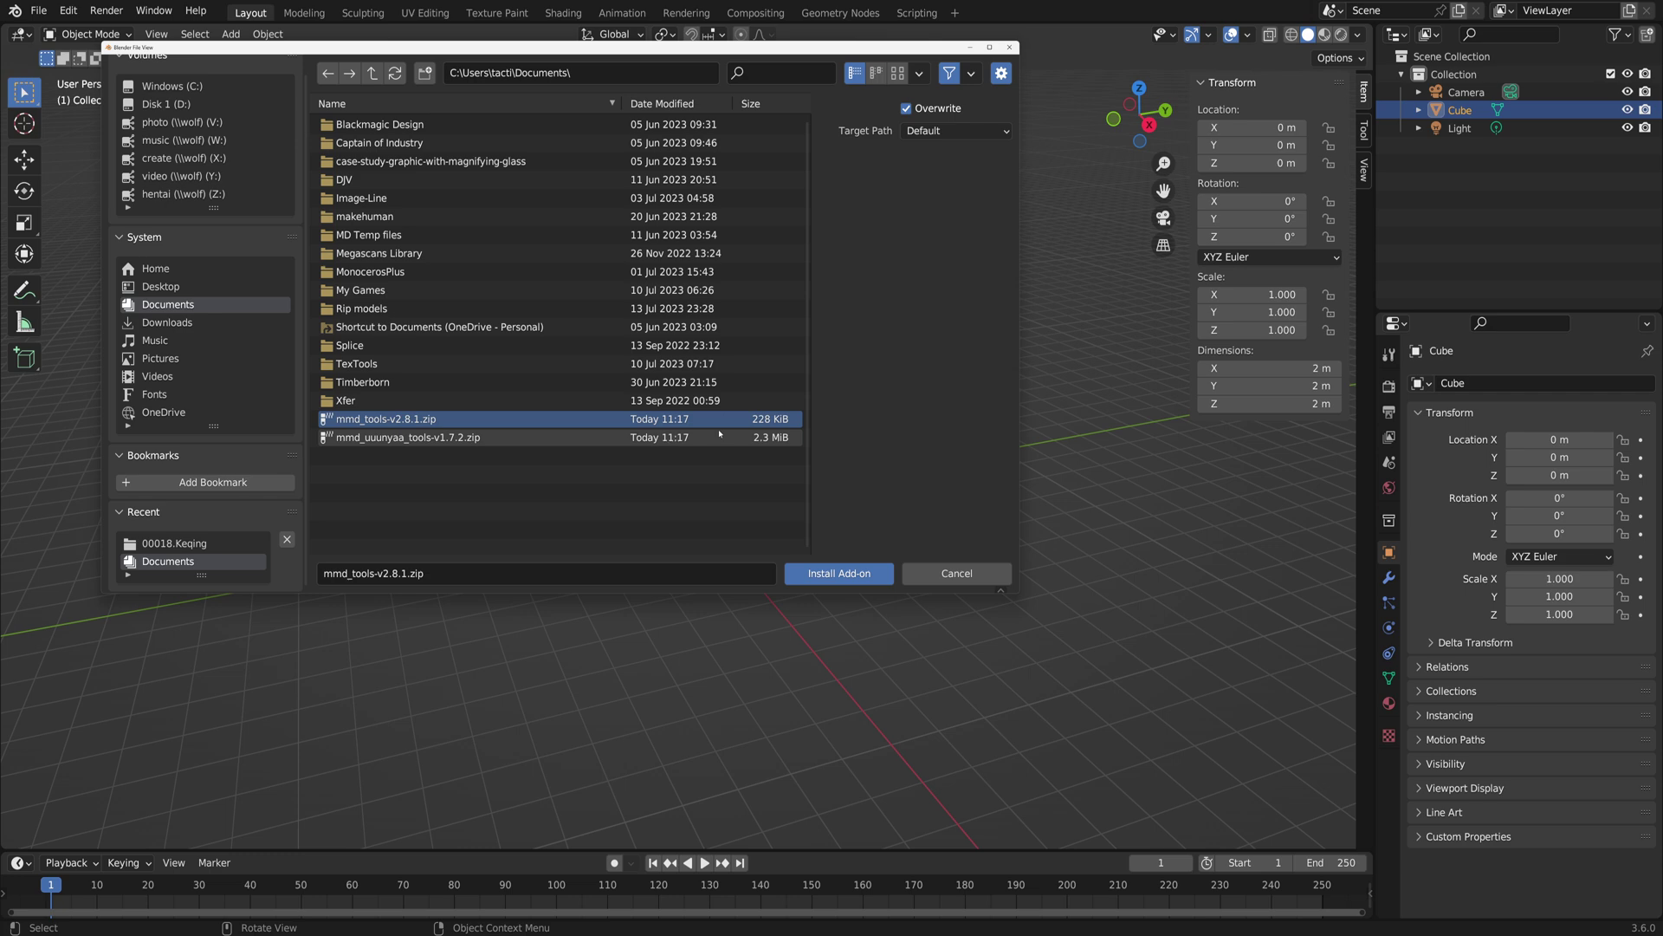
{"action": "left_click", "coordinate": [839, 574]}
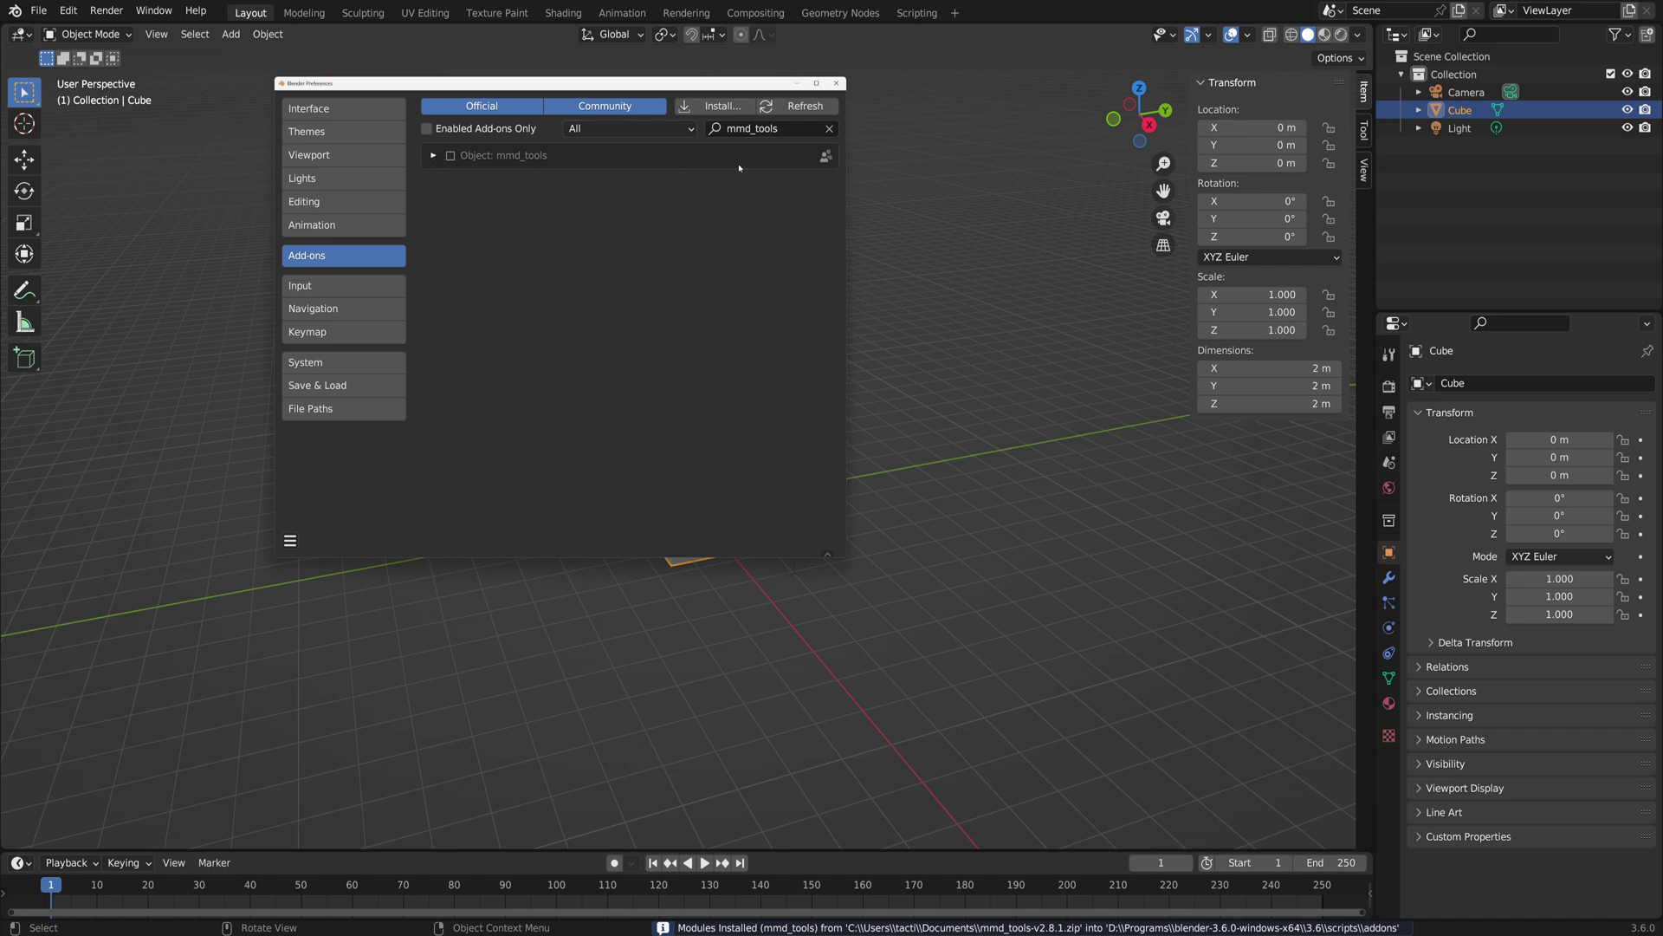
{"action": "left_click", "coordinate": [450, 156]}
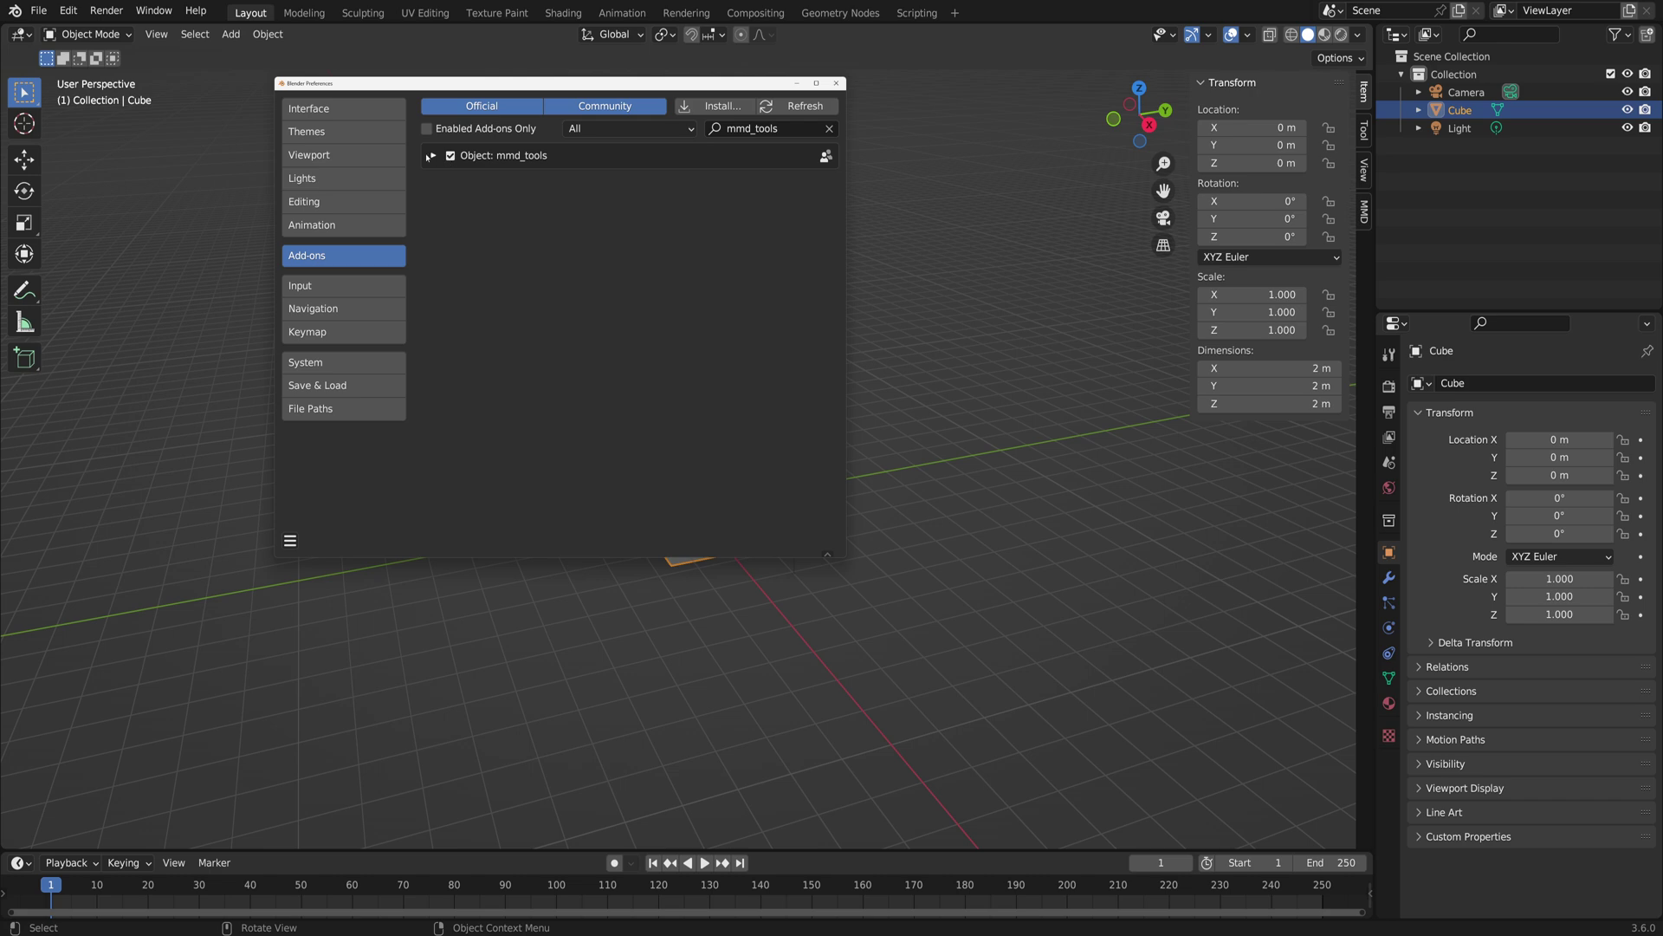
Step: Expand the mmd_tools add-on details, check for an add-on update and choose main as the manual update target
{"action": "left_click", "coordinate": [432, 156]}
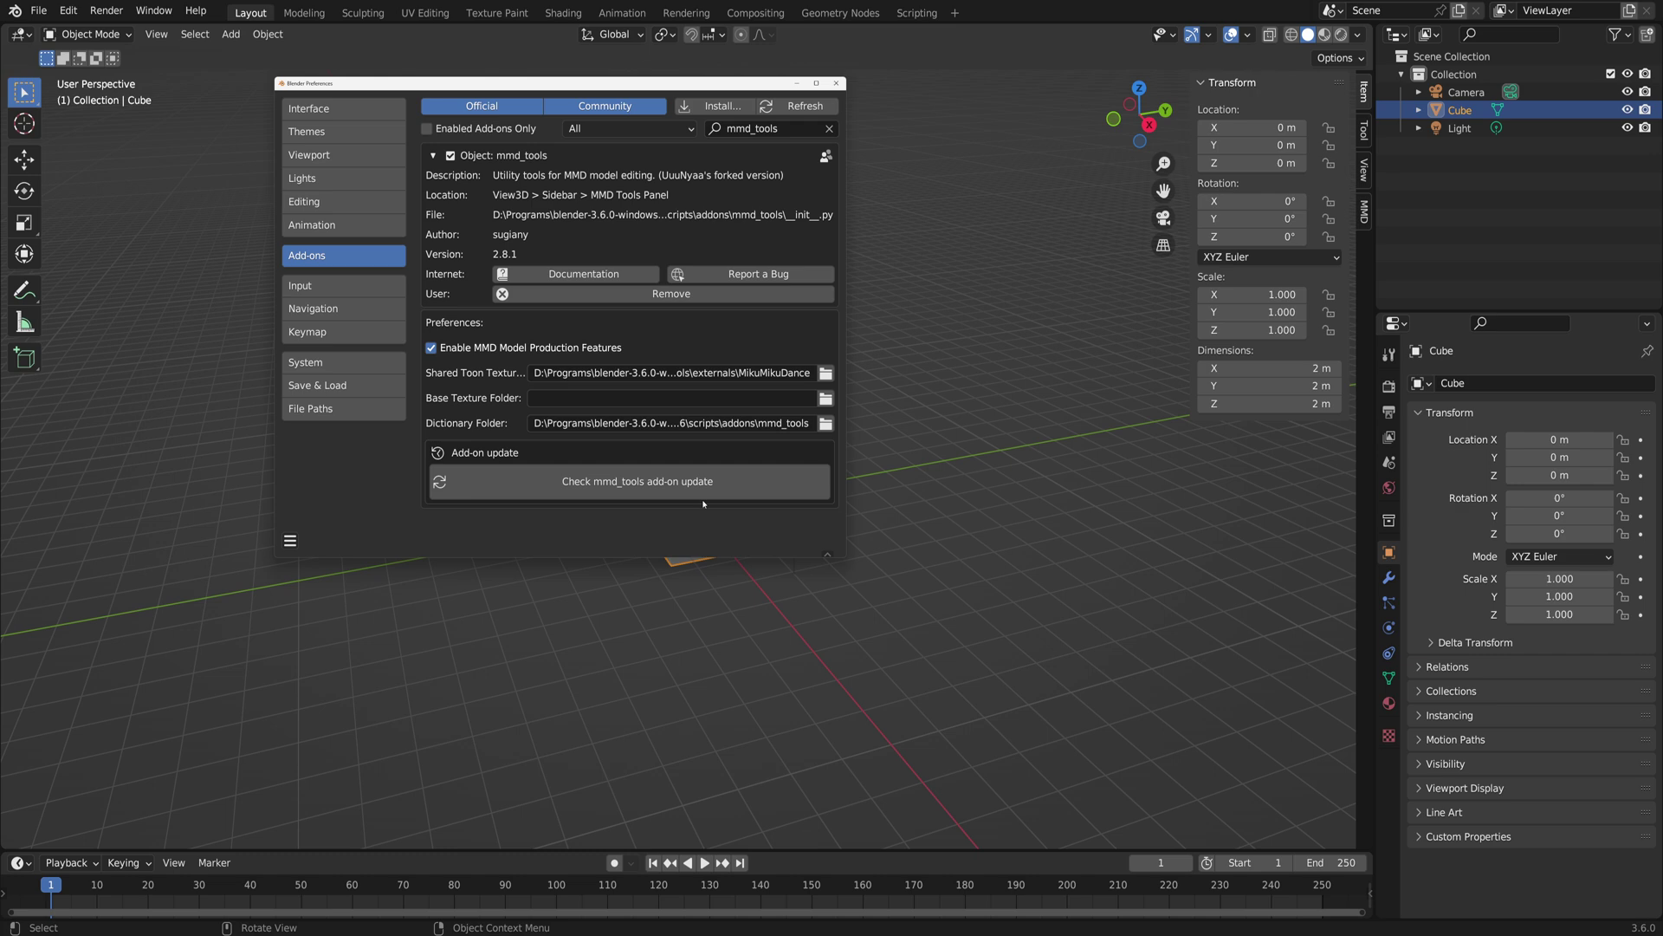
{"action": "left_click", "coordinate": [639, 491]}
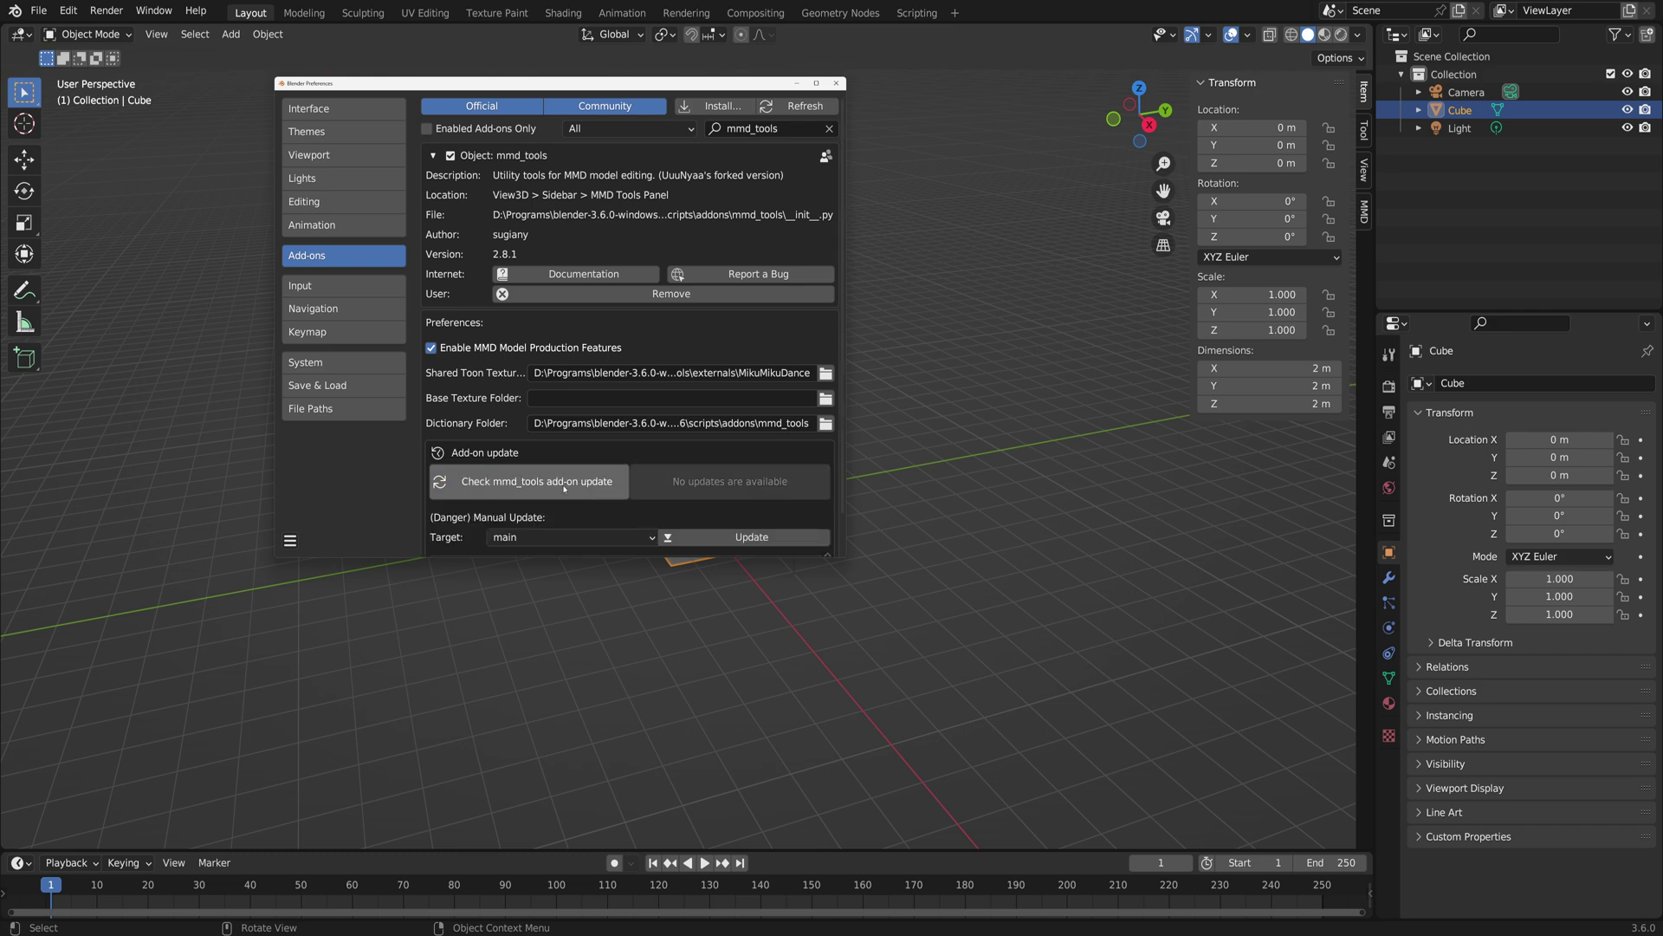
{"action": "scroll", "coordinate": [618, 491], "scroll_direction": "down", "scroll_amount": 1}
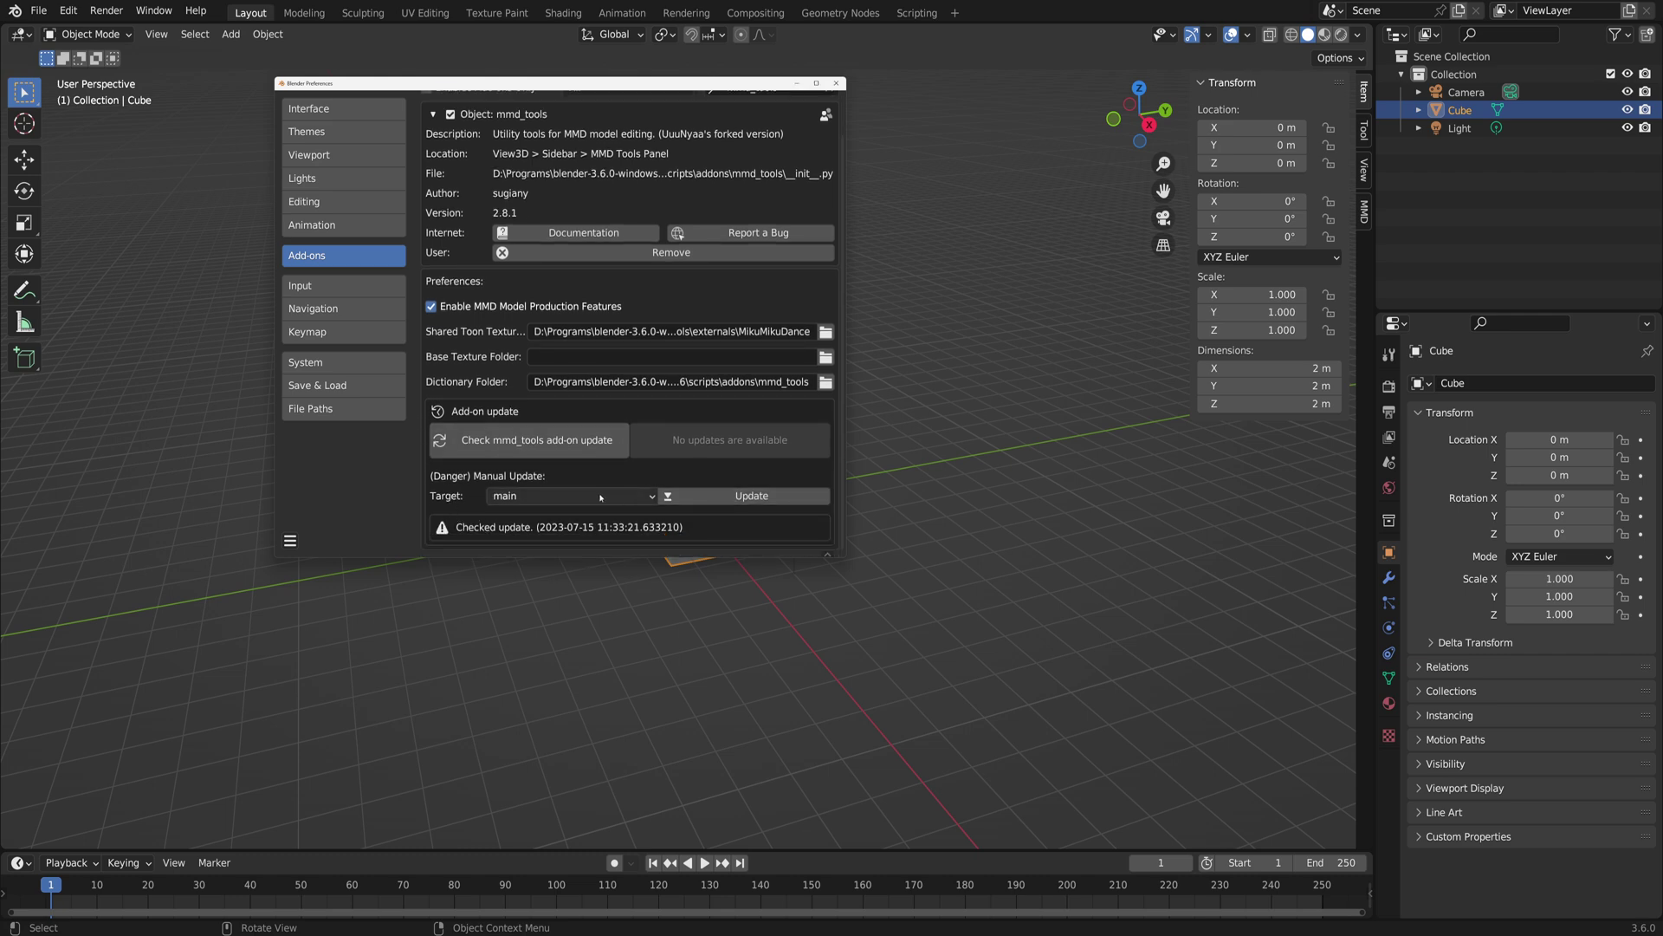
{"action": "left_click", "coordinate": [653, 498]}
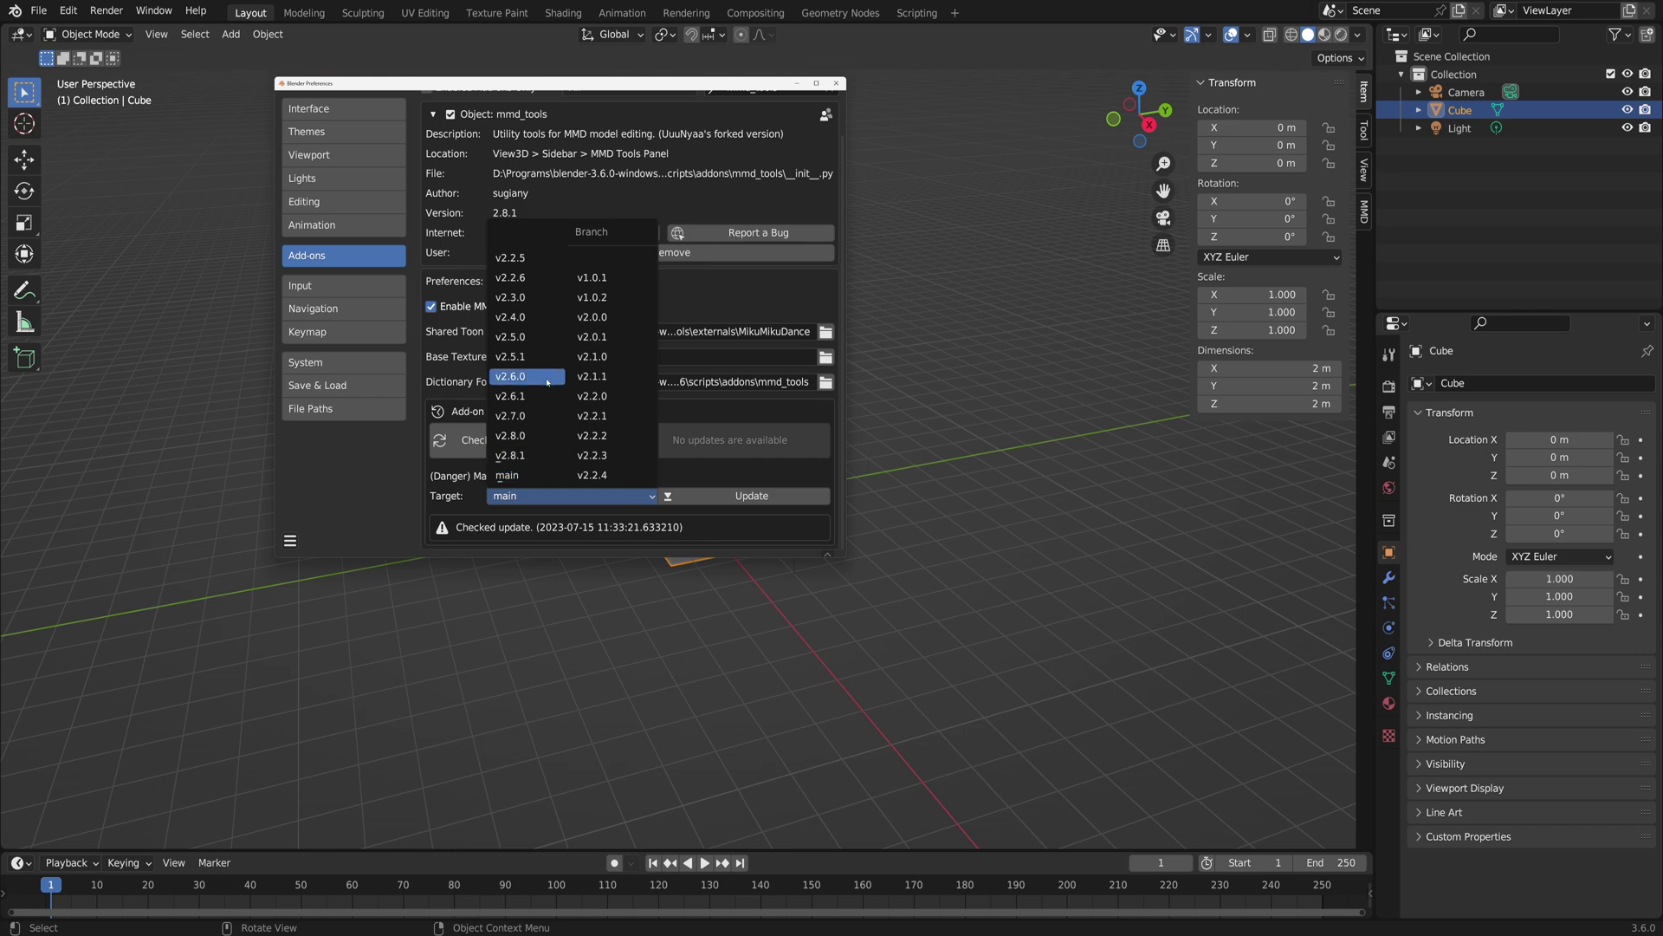
{"action": "left_click", "coordinate": [524, 476]}
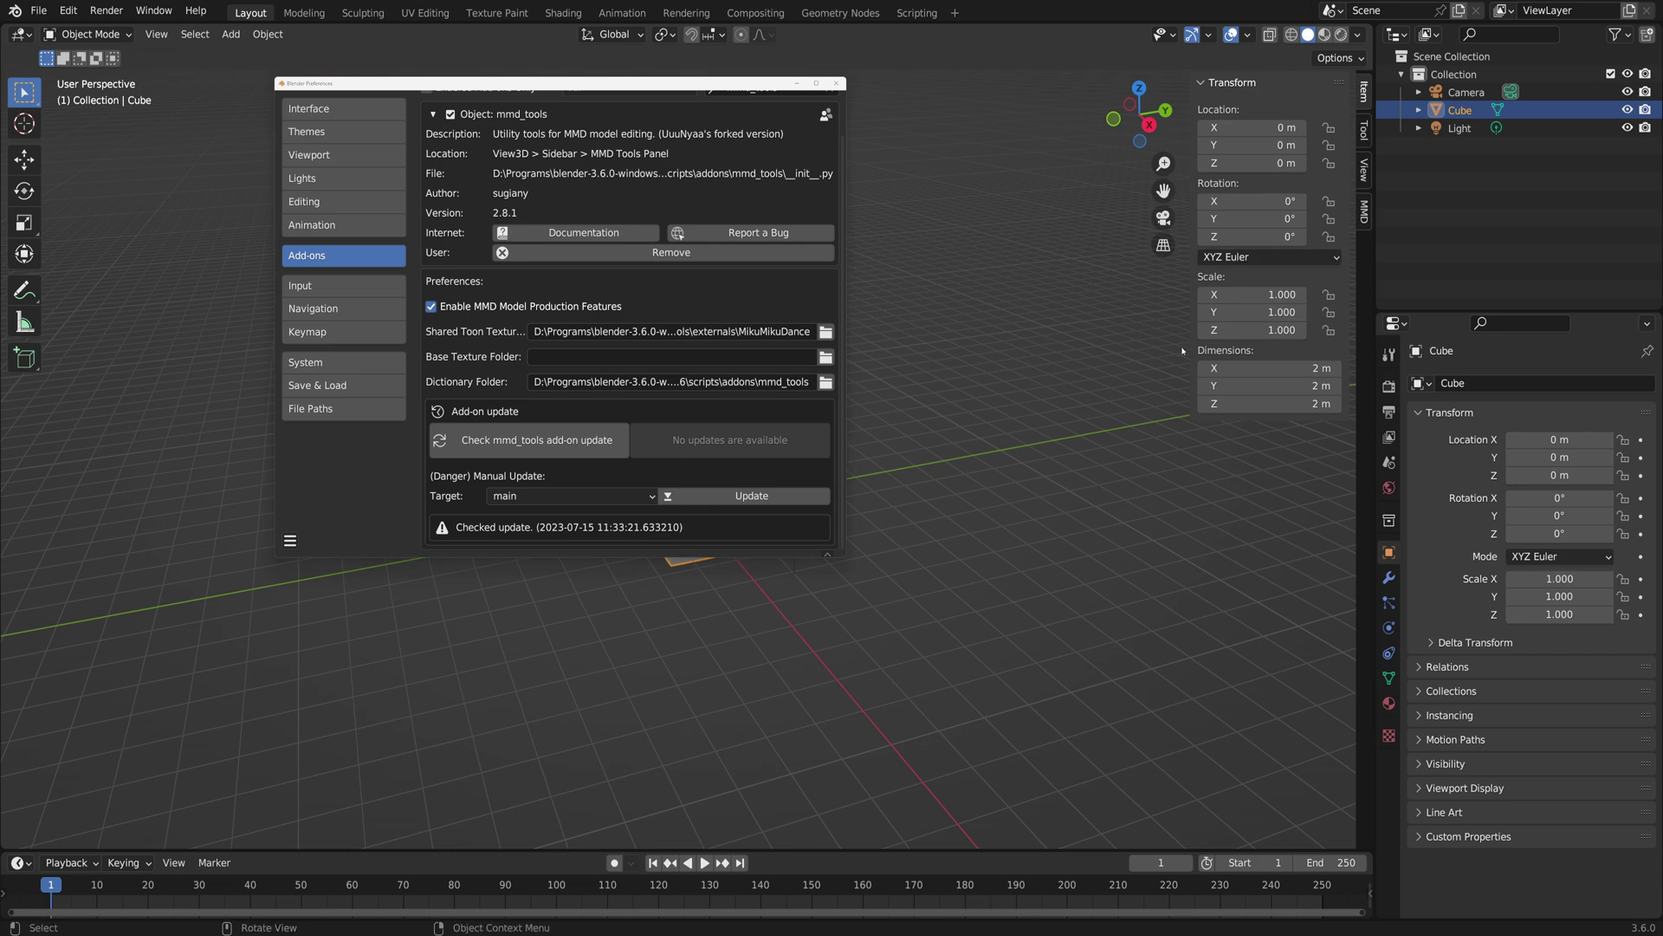
Step: Move the Preferences window aside and show the MMD tools in the viewport's sidebar
{"action": "key", "text": "n"}
{"action": "key", "text": "n"}
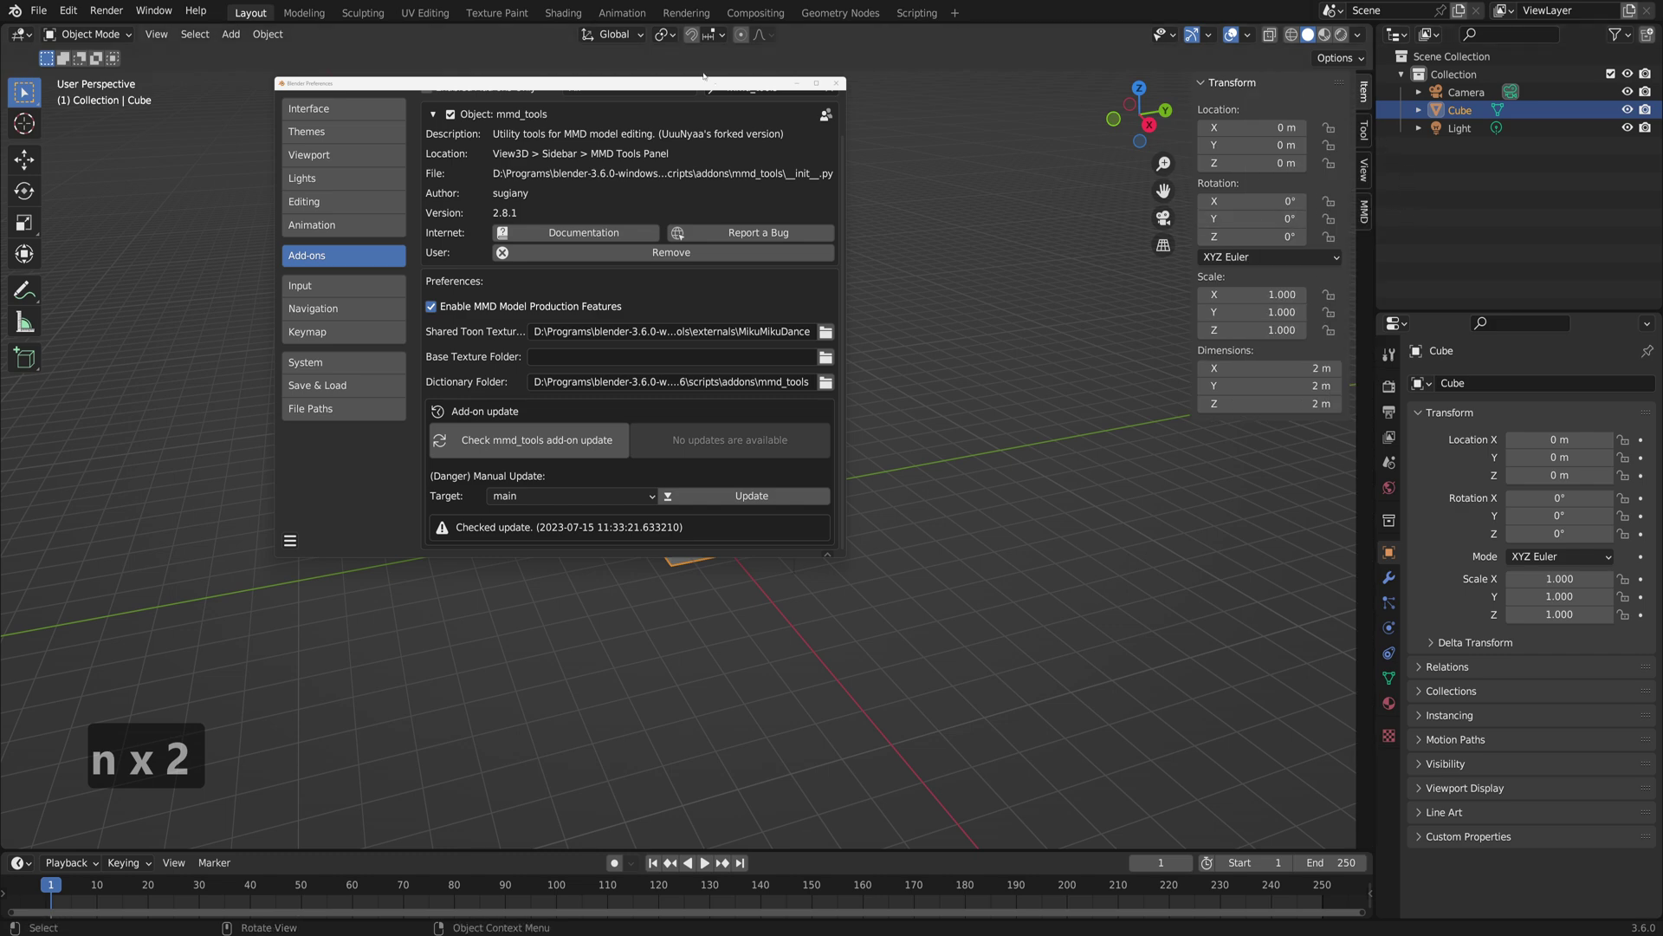
{"action": "left_click_drag", "start_coordinate": [555, 83], "coordinate": [318, 91]}
{"action": "left_click", "coordinate": [1364, 211]}
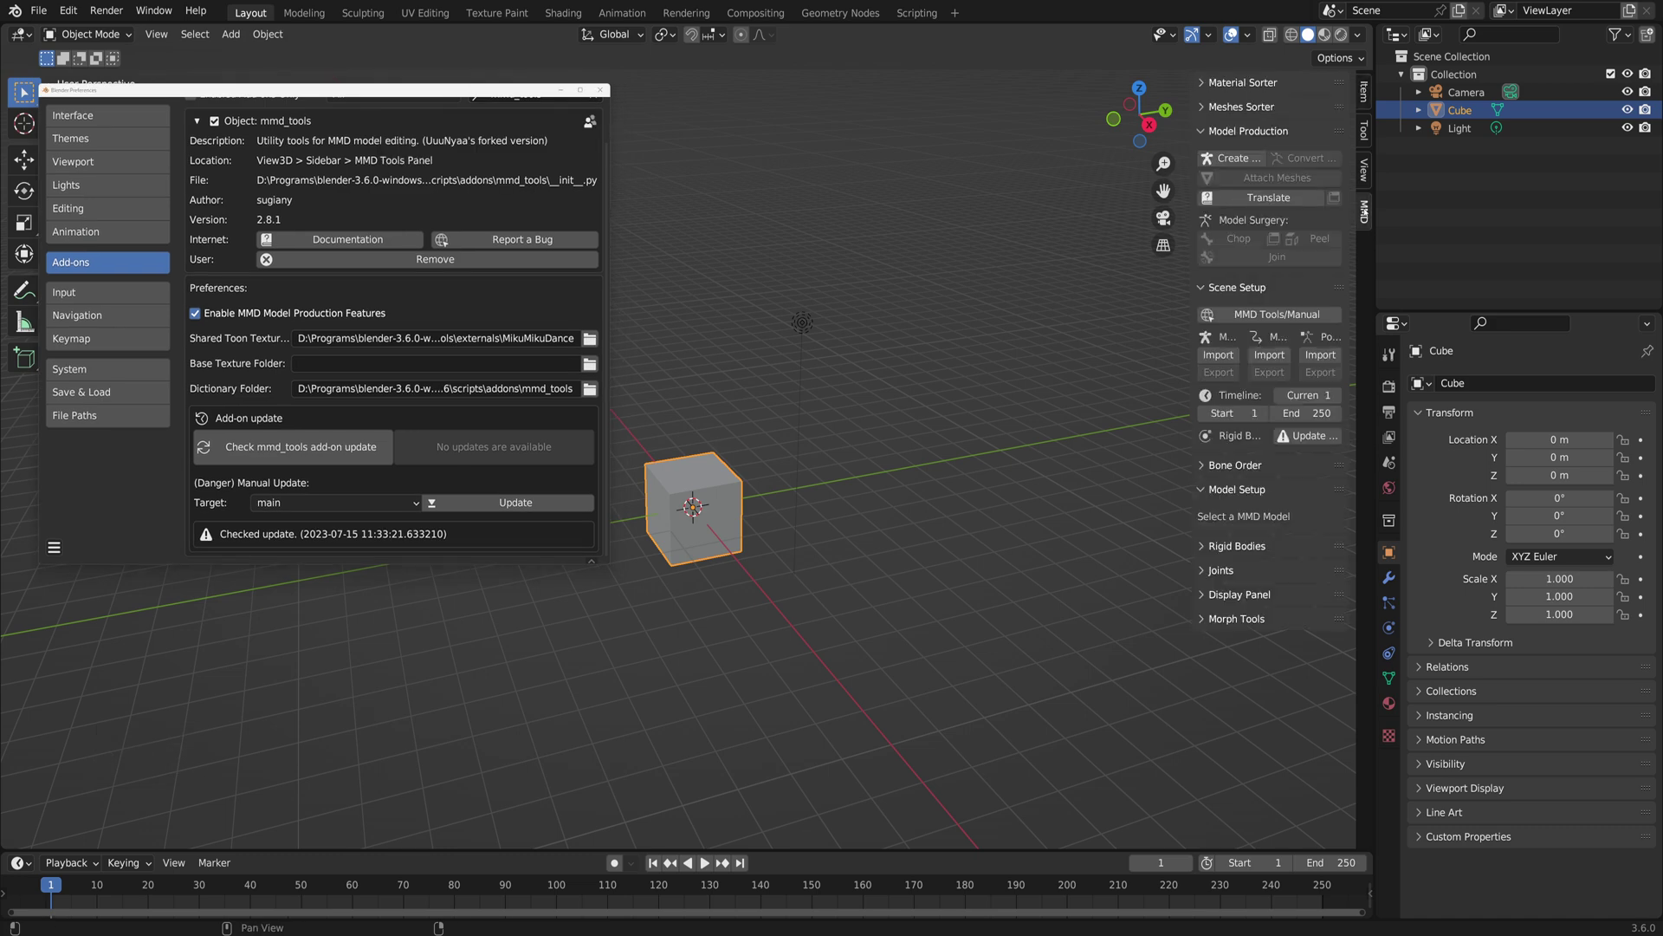
Step: Look over the file browser and options for importing an MMD model, and dismiss the import
{"action": "left_click", "coordinate": [1217, 356]}
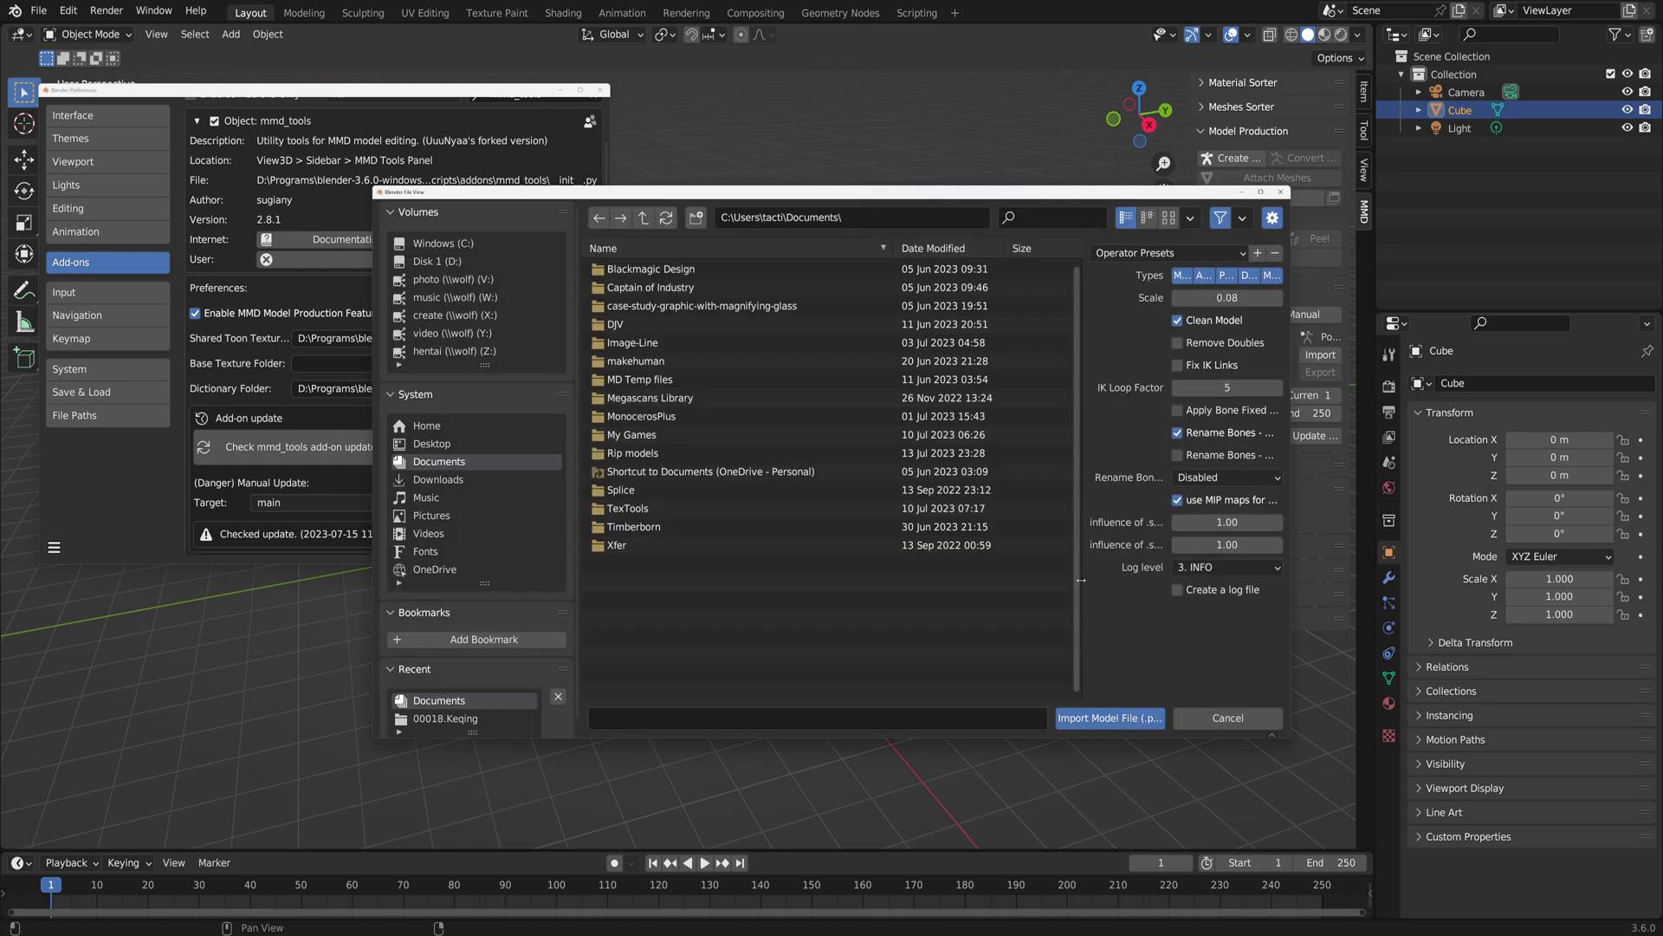
{"action": "scroll", "coordinate": [474, 659], "scroll_direction": "down", "scroll_amount": 1}
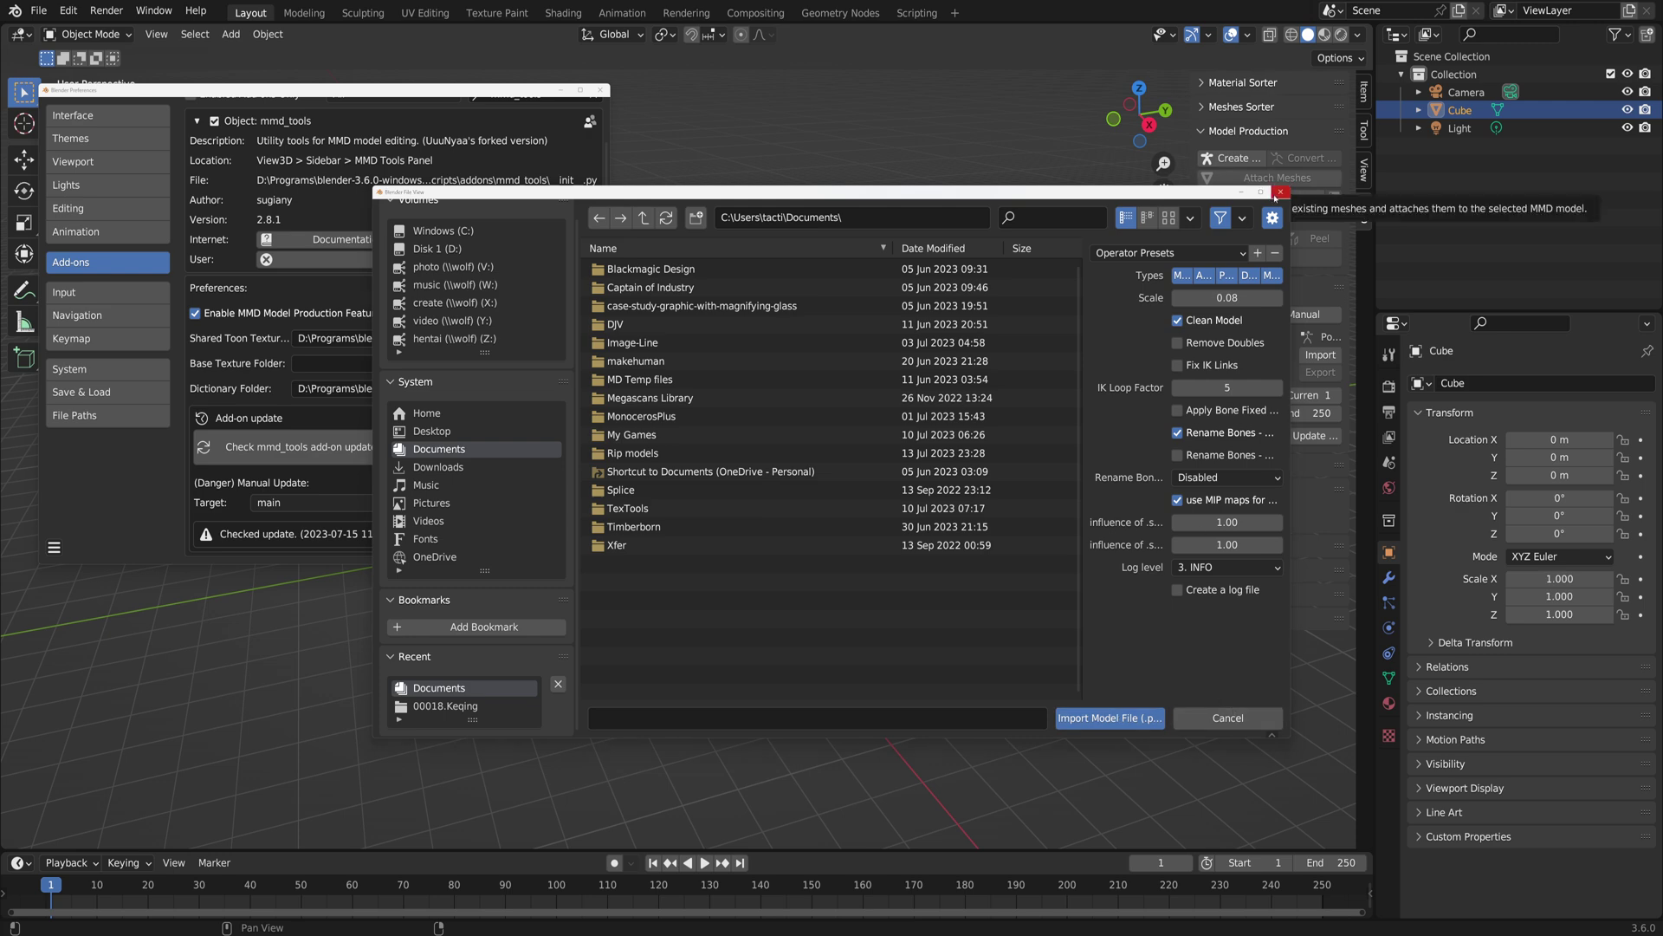
{"action": "left_click", "coordinate": [1275, 194]}
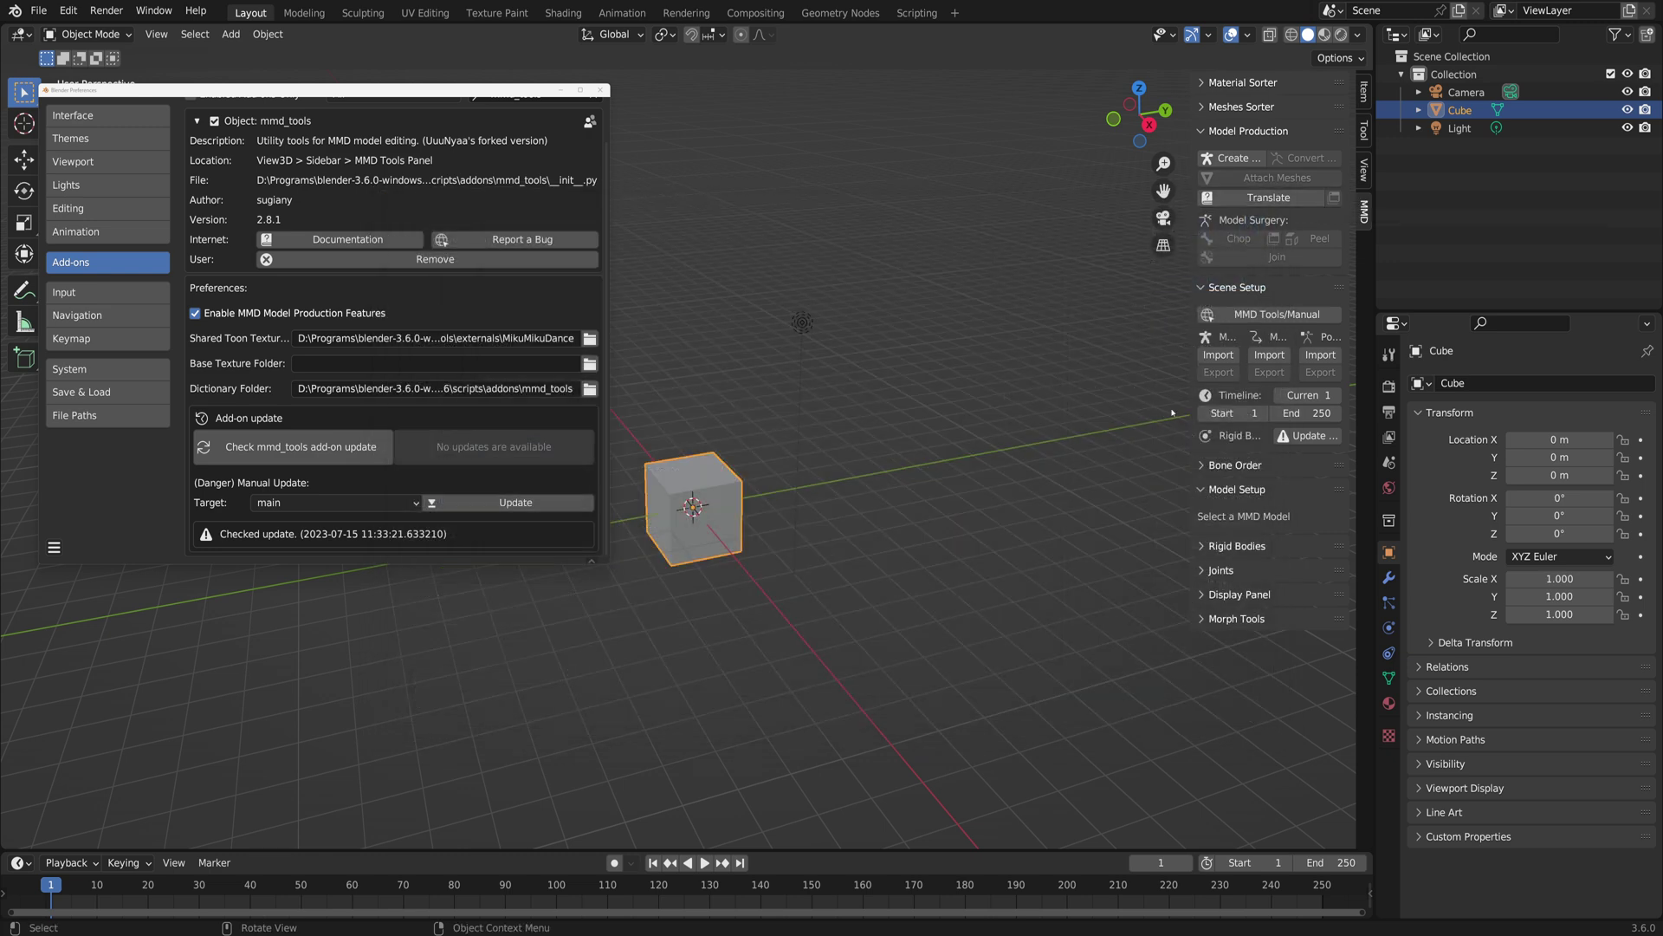
Step: Install the add-on from mmd_uuunyaa_tools-v1.7.2.zip in the Documents folder and enable it
{"action": "left_click_drag", "start_coordinate": [419, 91], "coordinate": [677, 109]}
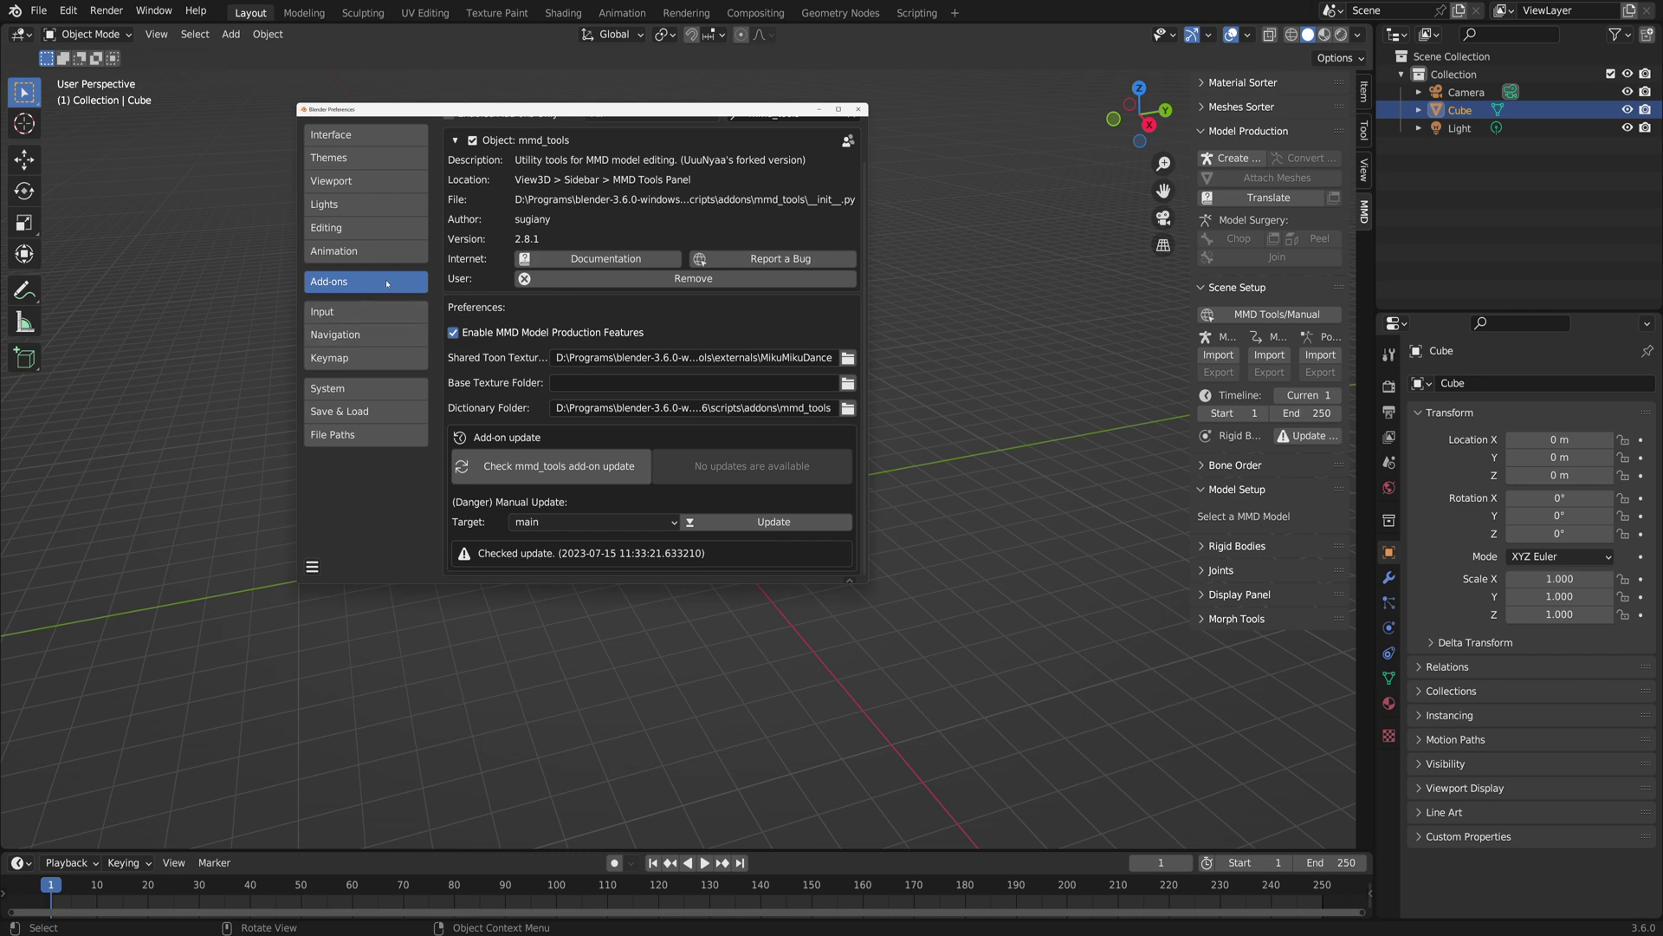
{"action": "scroll", "coordinate": [677, 352], "scroll_direction": "up", "scroll_amount": 2}
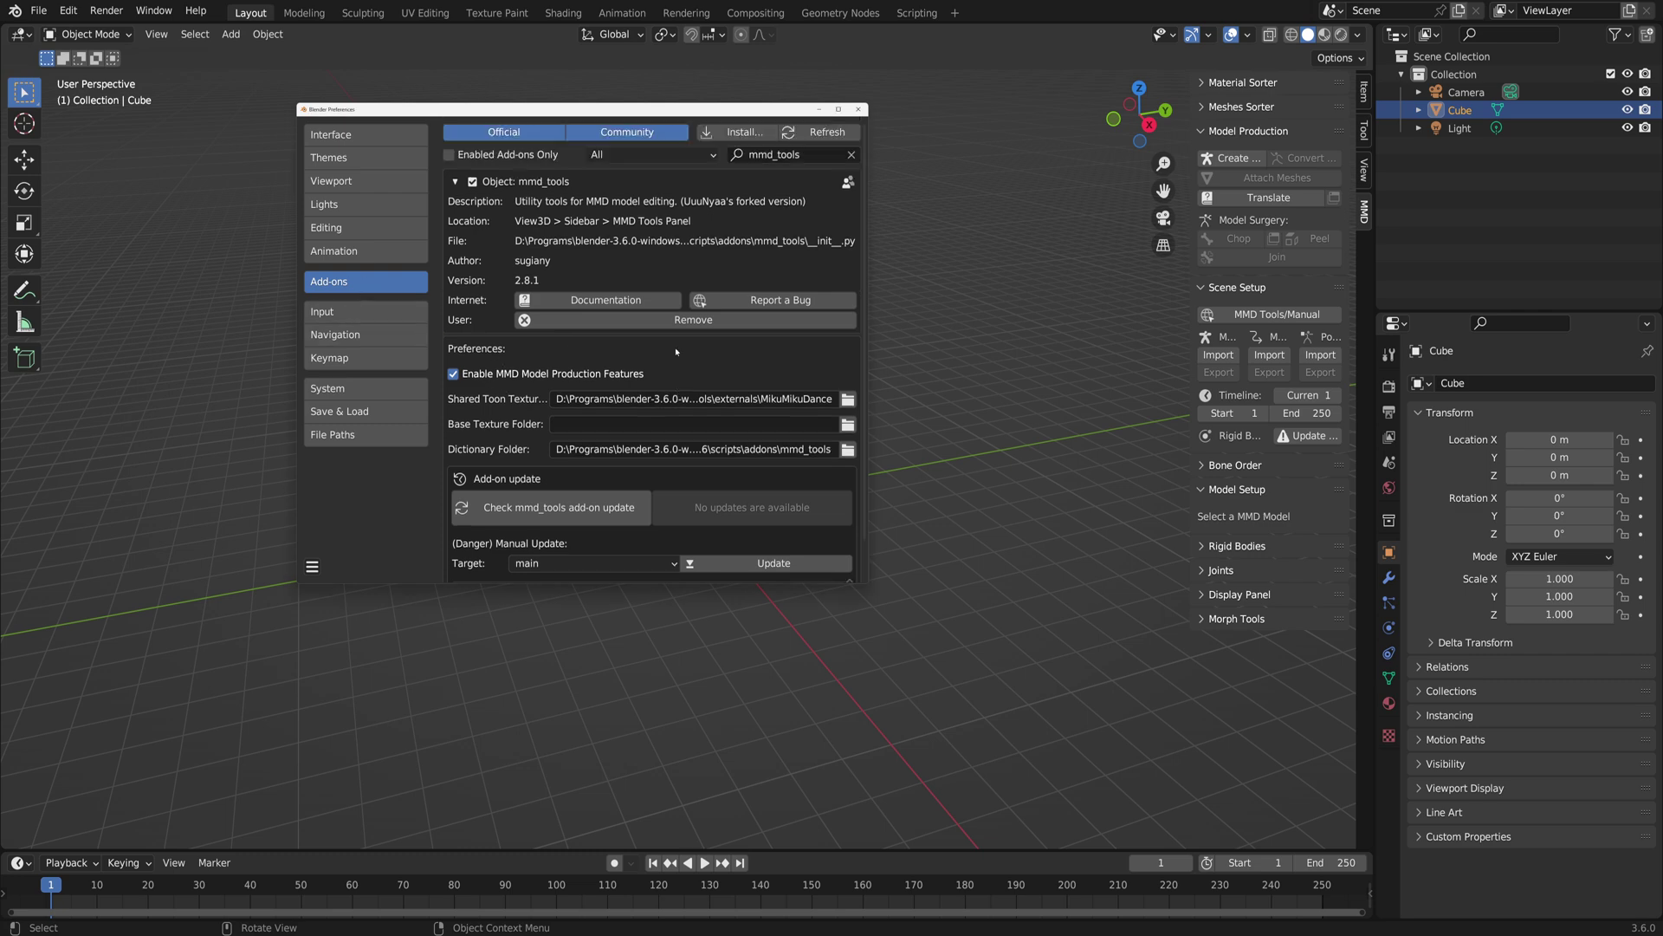
{"action": "left_click", "coordinate": [736, 135]}
{"action": "left_click", "coordinate": [396, 465]}
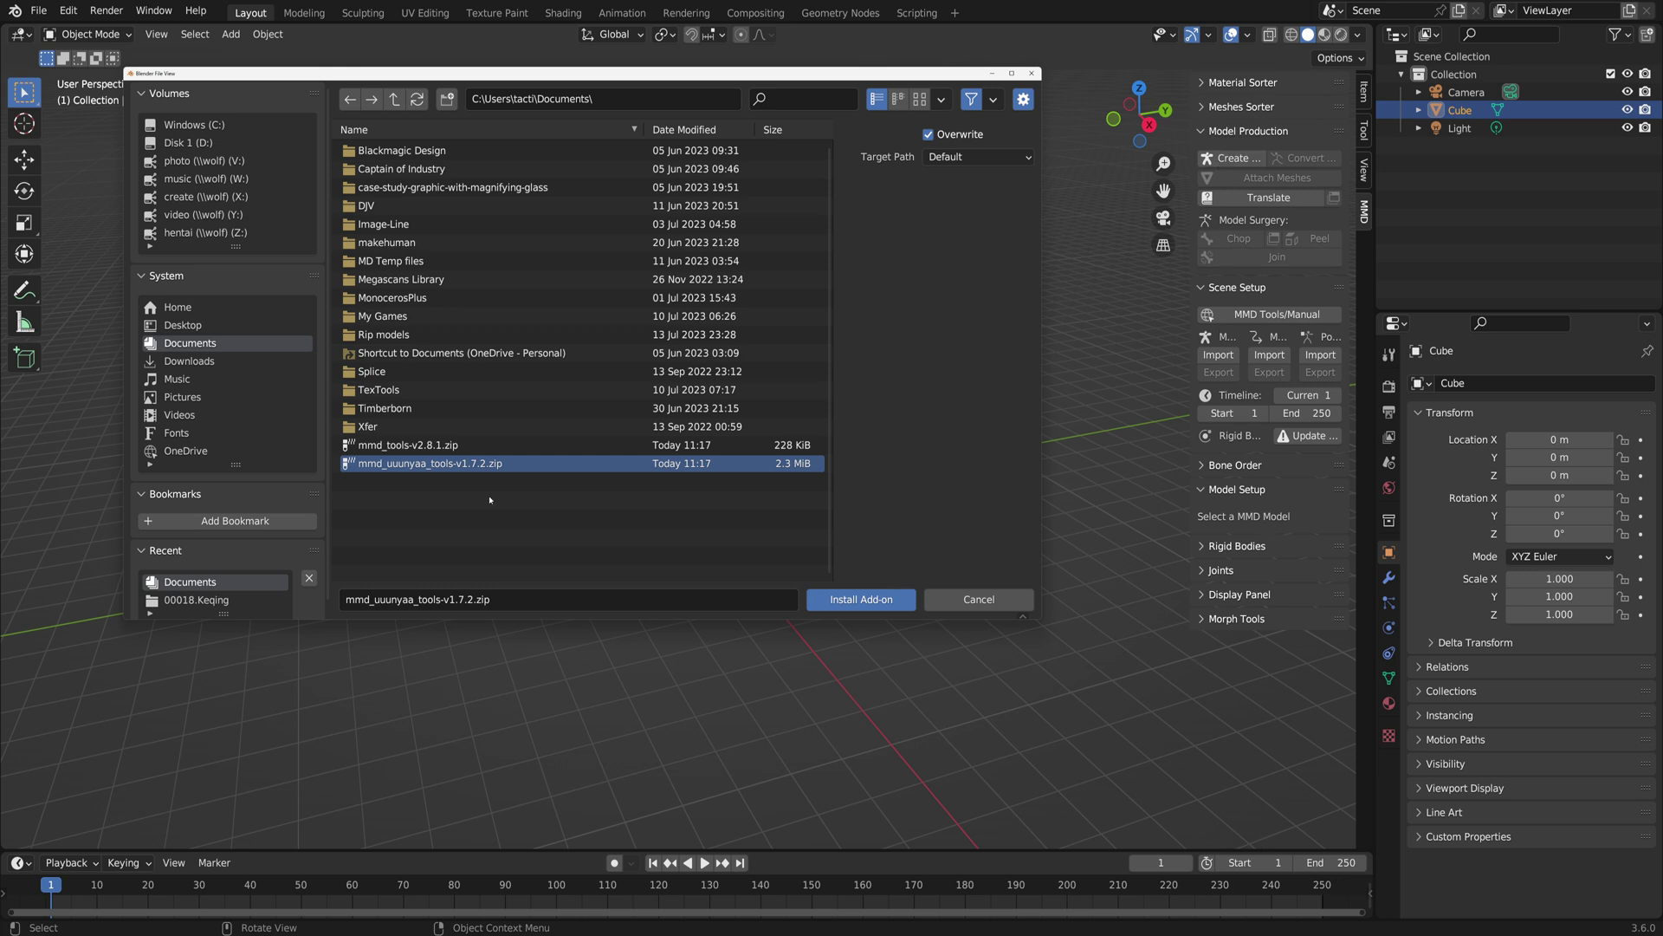
{"action": "left_click", "coordinate": [861, 599]}
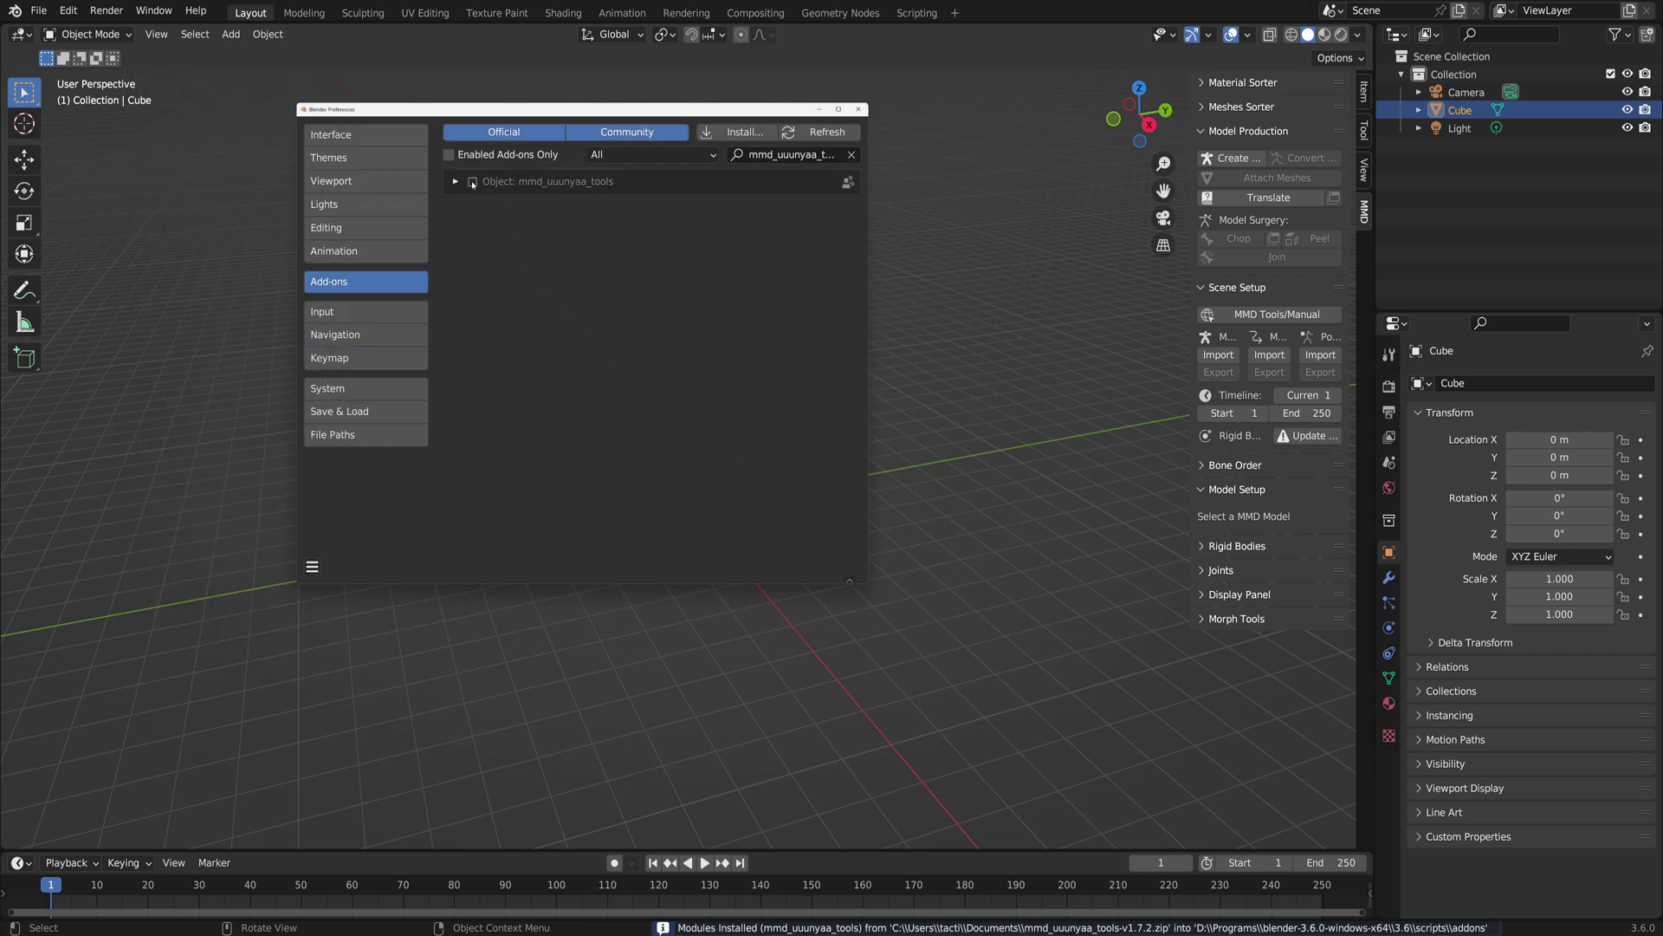
{"action": "left_click", "coordinate": [472, 183]}
Step: Examine the UuuNyaa Physics and Operator tools in the sidebar's MMD category and the asset search in Assets
{"action": "scroll", "coordinate": [1272, 624], "scroll_direction": "down", "scroll_amount": 4}
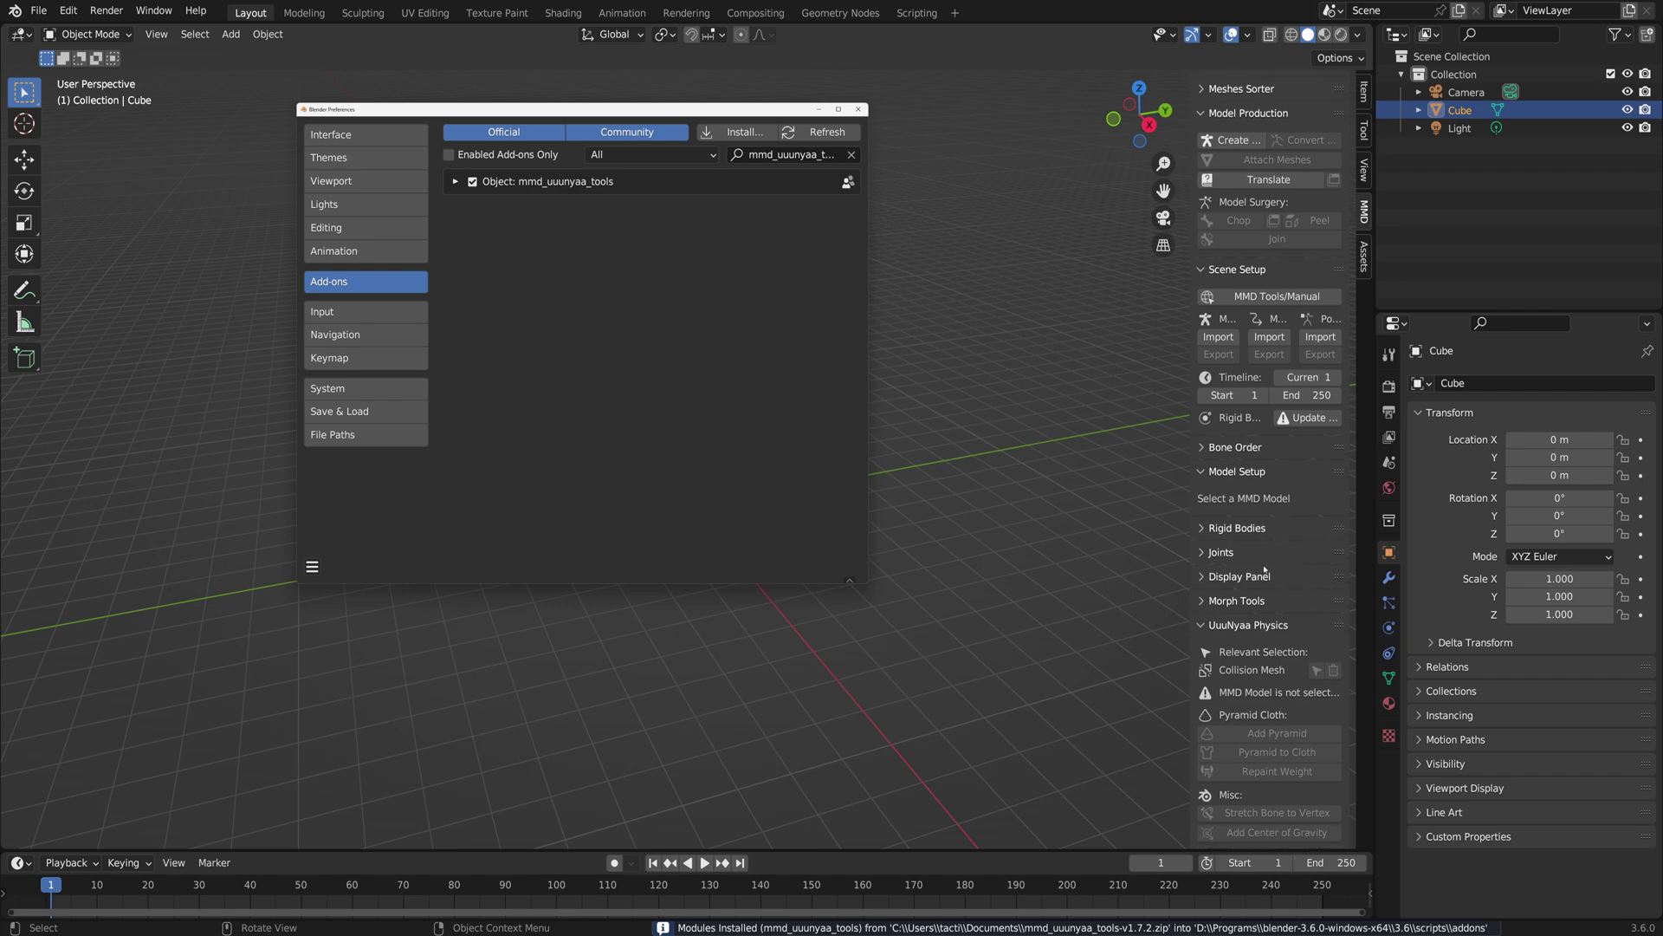
{"action": "scroll", "coordinate": [1272, 624], "scroll_direction": "down", "scroll_amount": 3}
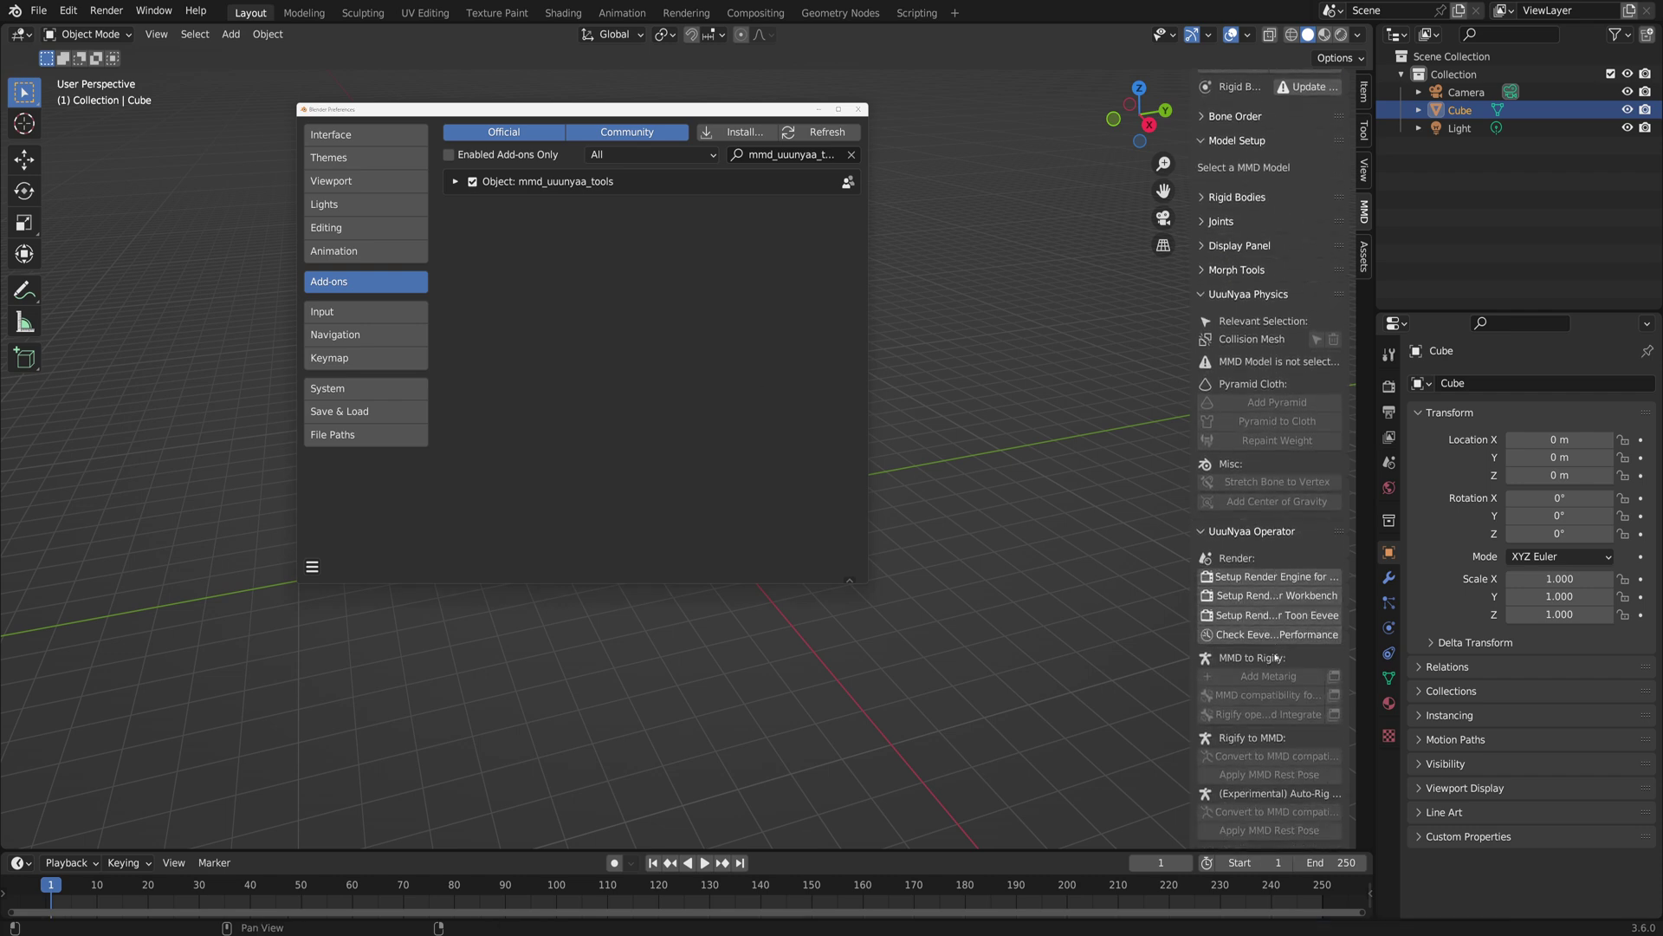
{"action": "scroll", "coordinate": [1276, 648], "scroll_direction": "up", "scroll_amount": 7}
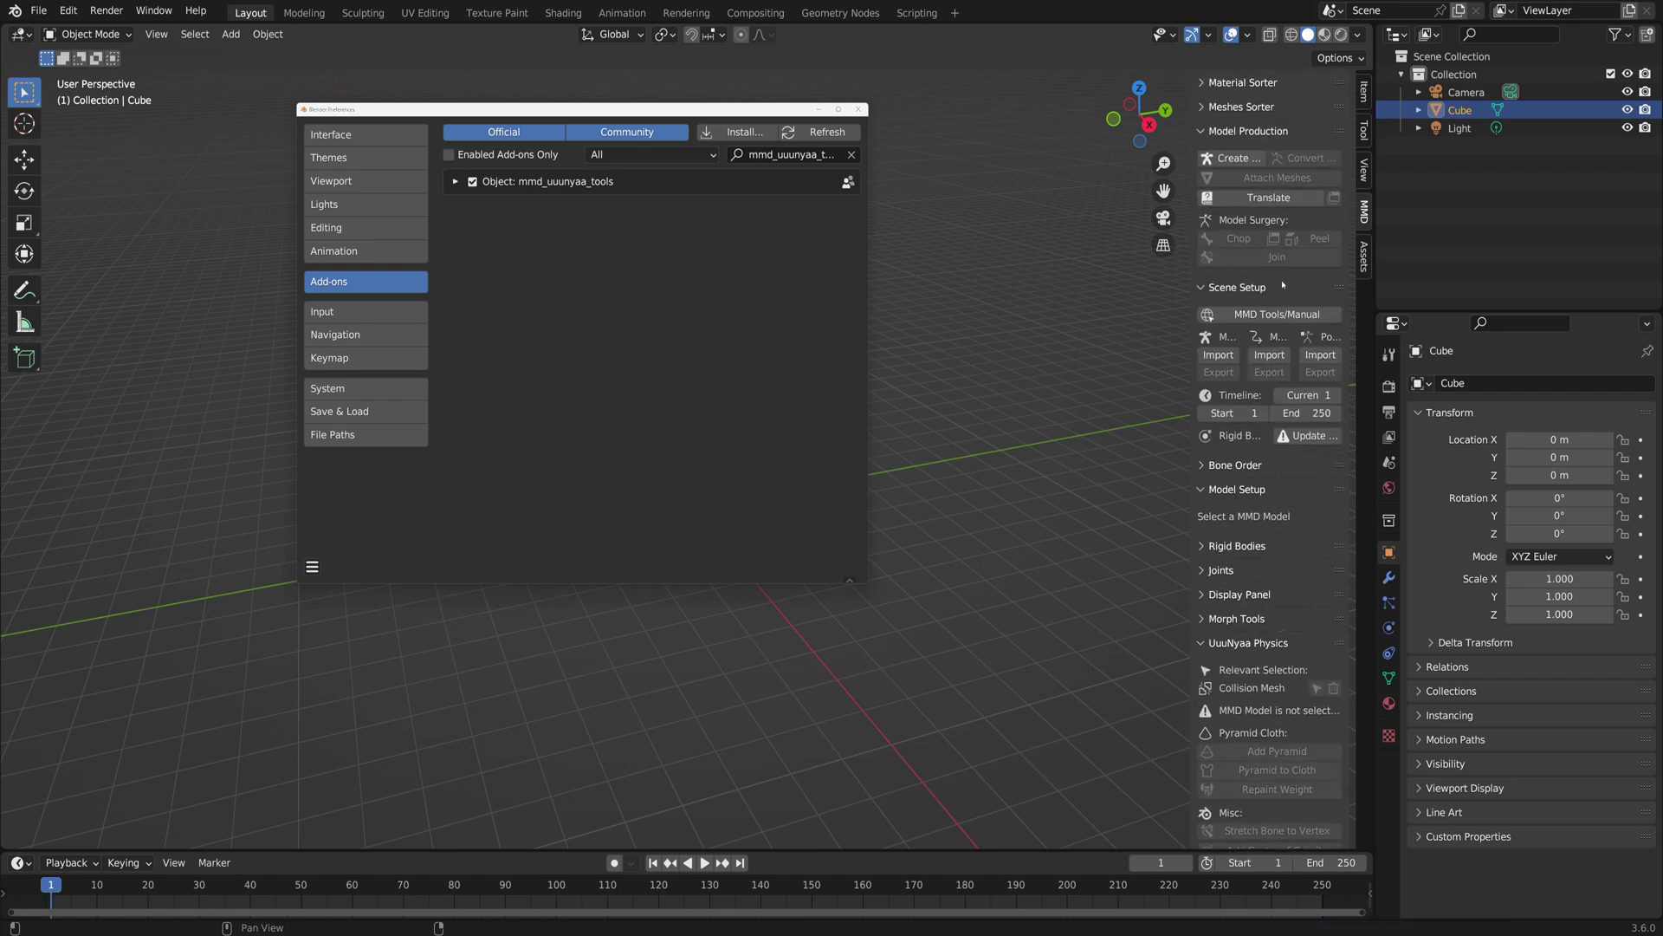
{"action": "left_click", "coordinate": [1365, 257]}
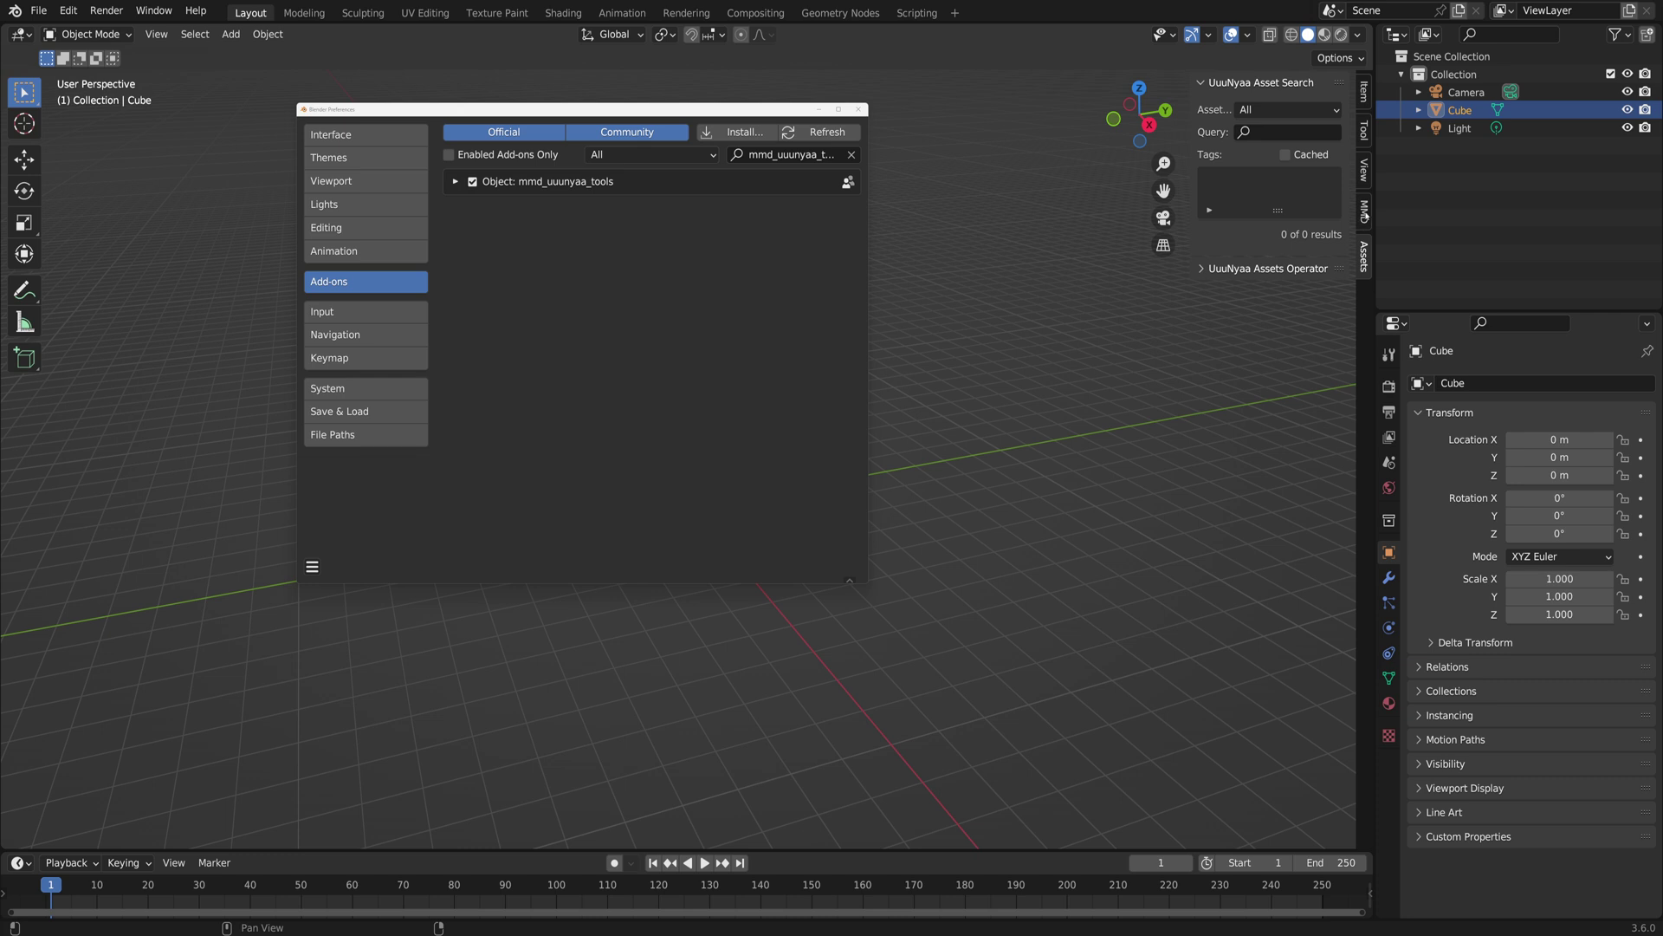
{"action": "left_click", "coordinate": [1364, 216]}
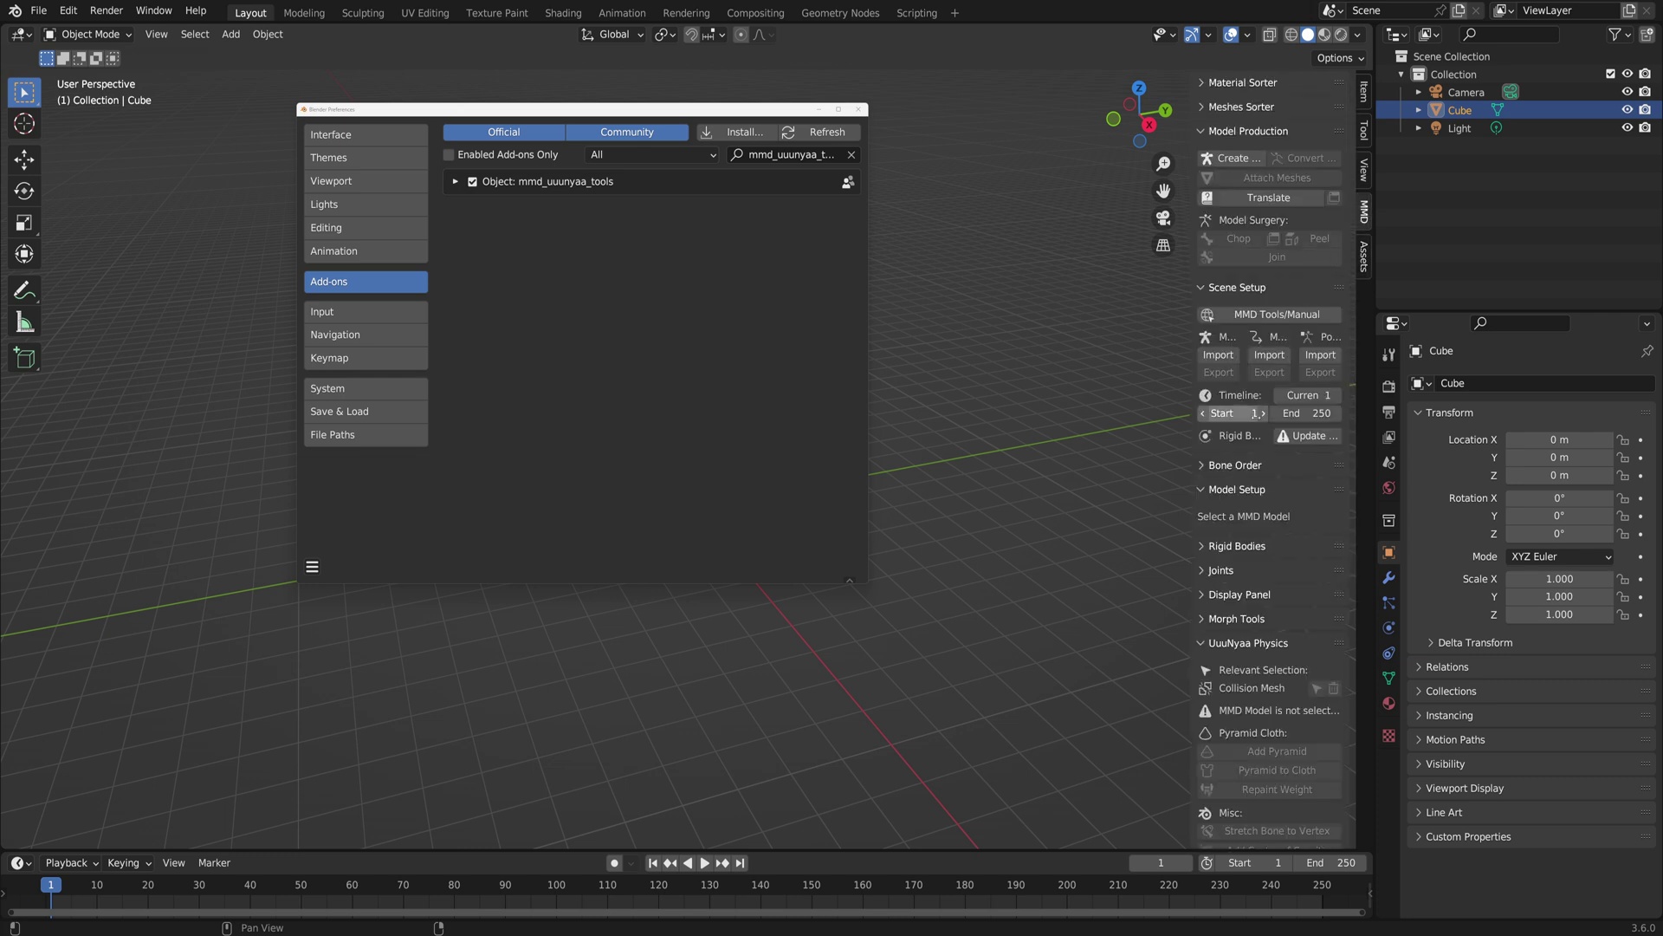
{"action": "scroll", "coordinate": [1251, 520], "scroll_direction": "down", "scroll_amount": 5}
{"action": "scroll", "coordinate": [1250, 520], "scroll_direction": "down", "scroll_amount": 5}
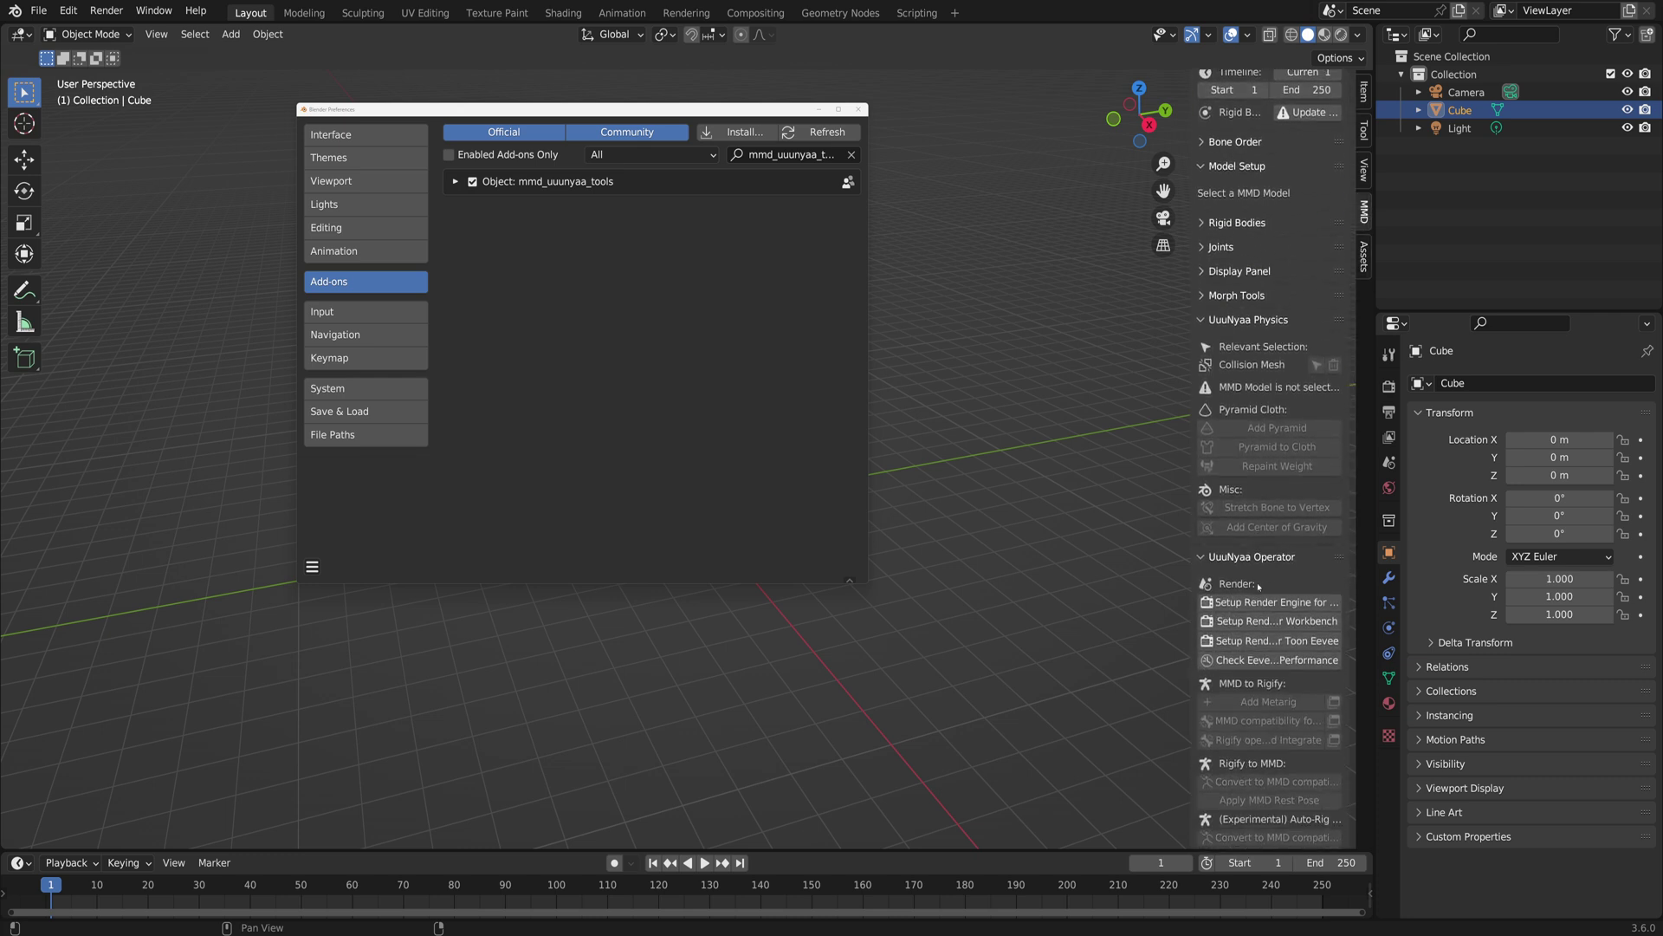
{"action": "scroll", "coordinate": [1253, 586], "scroll_direction": "up", "scroll_amount": 5}
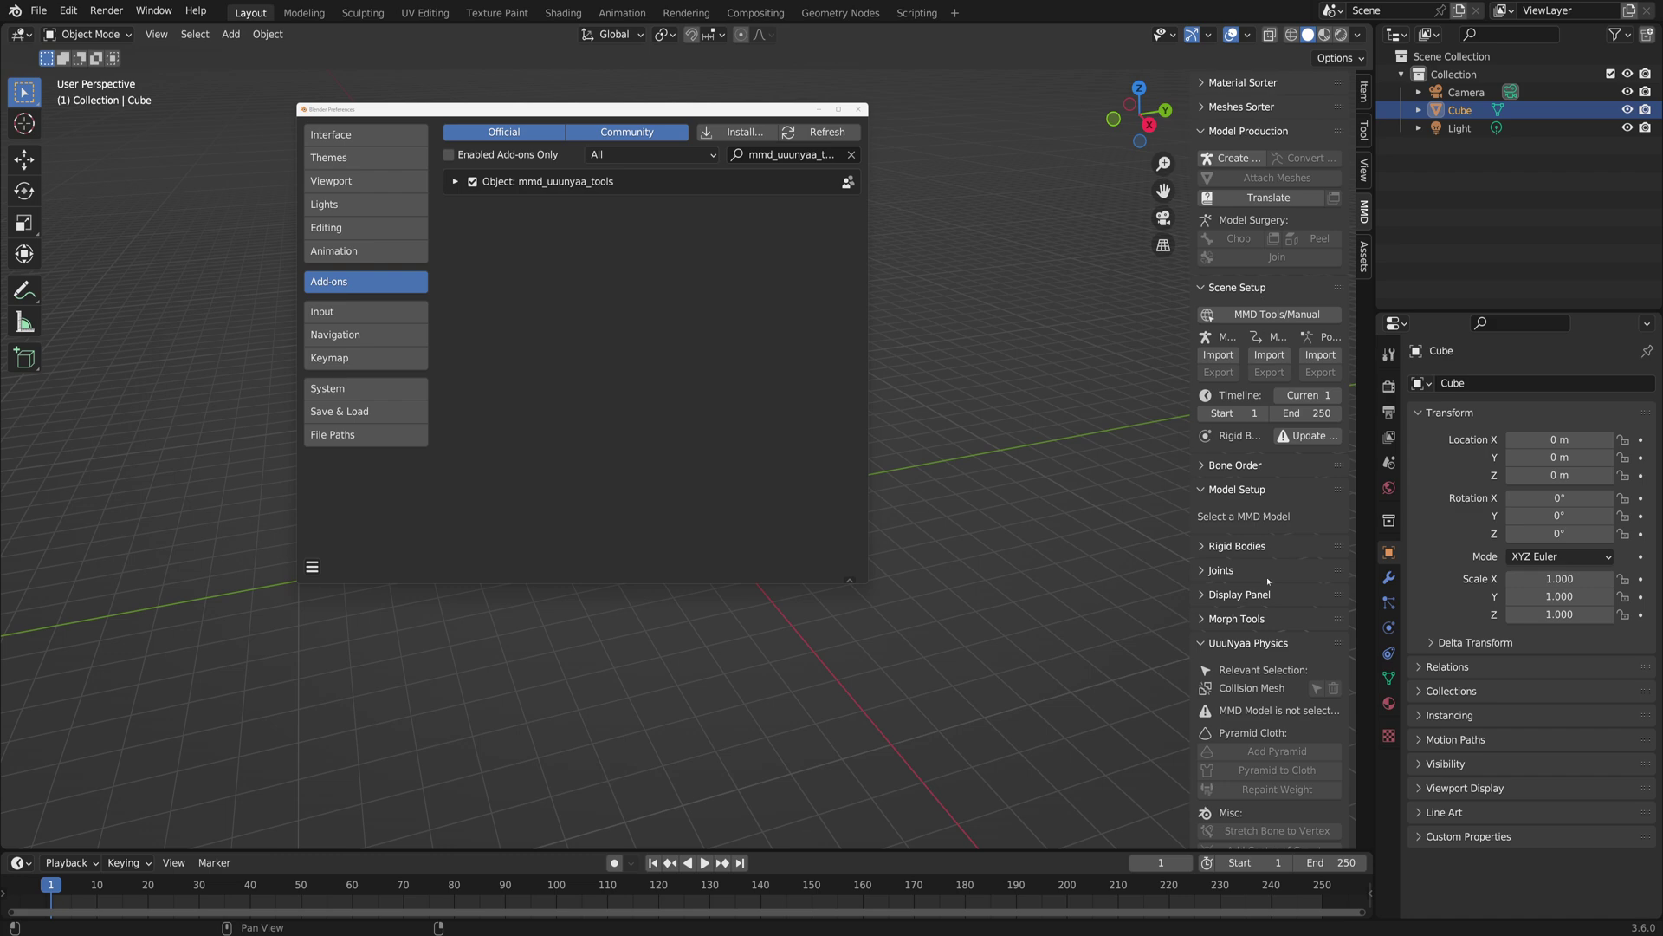
Step: Save the current preferences as default and close the Preferences window
{"action": "left_click", "coordinate": [1365, 258]}
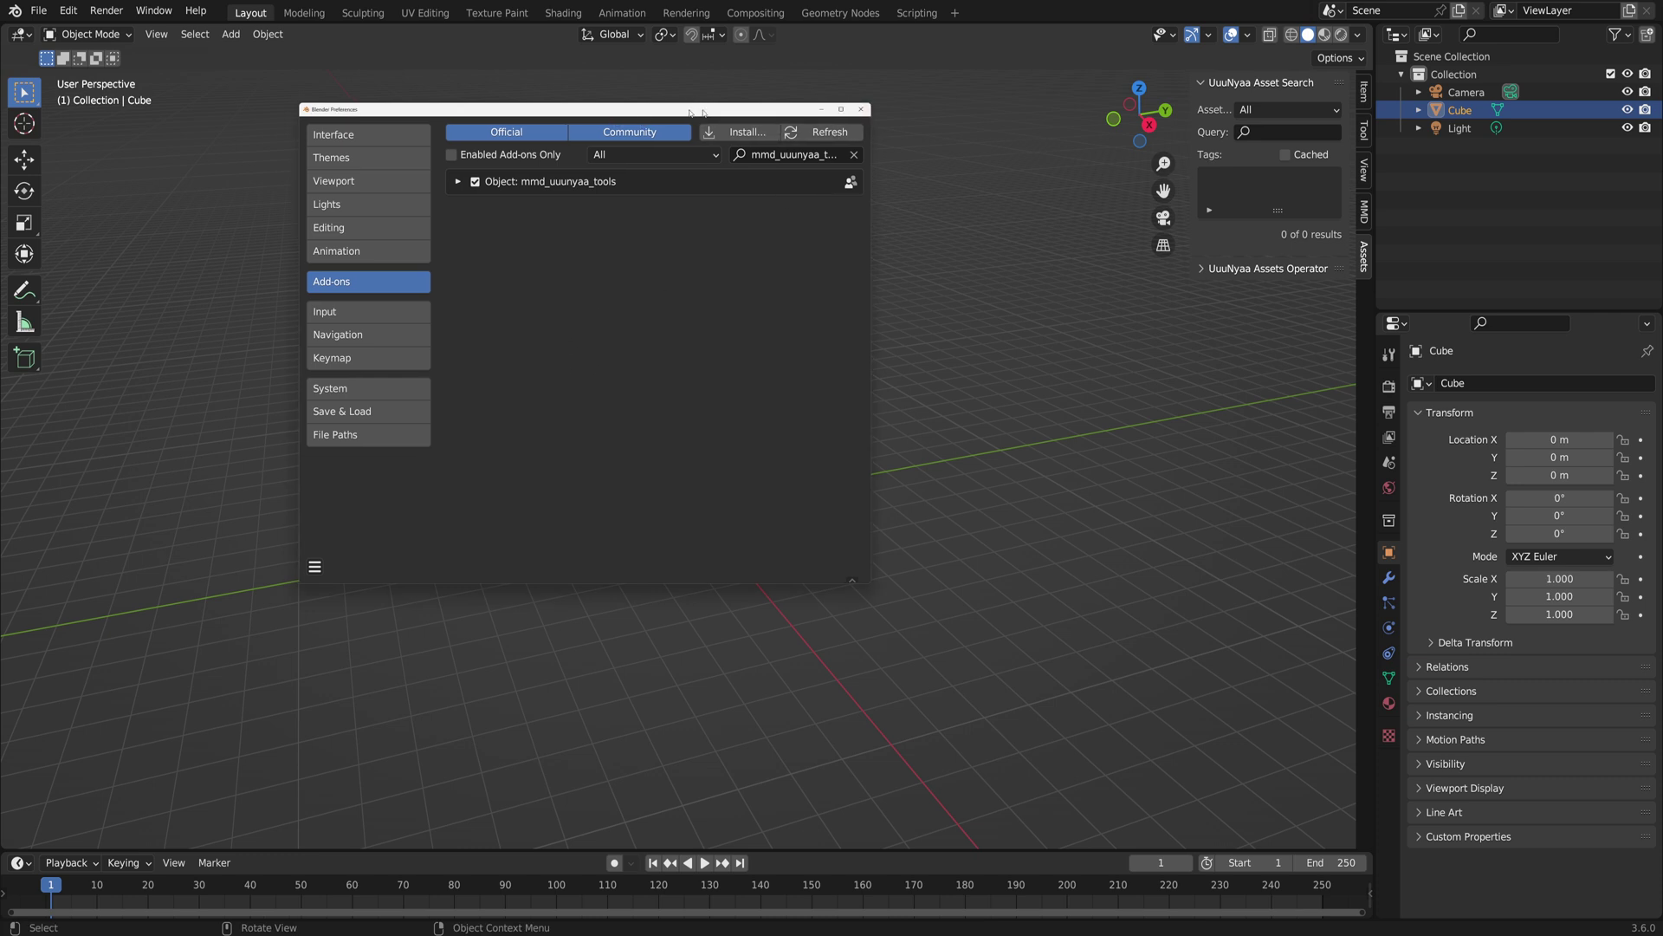
{"action": "left_click_drag", "start_coordinate": [621, 110], "coordinate": [741, 103]}
{"action": "left_click", "coordinate": [434, 559]}
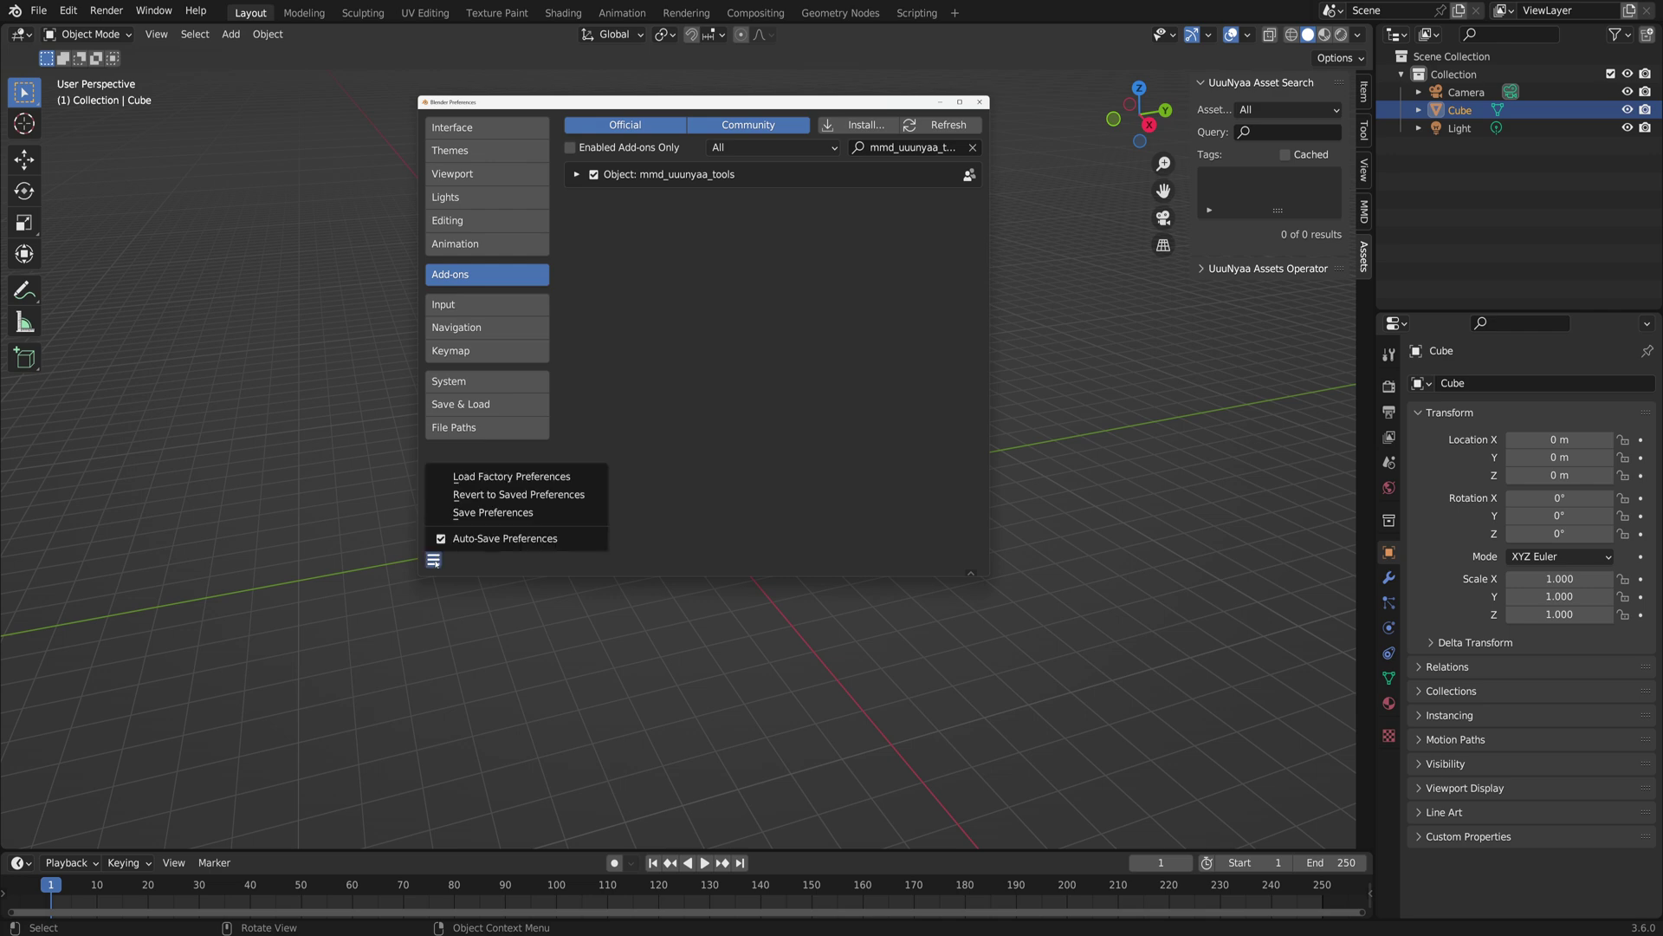
{"action": "left_click", "coordinate": [437, 561]}
{"action": "left_click", "coordinate": [438, 562]}
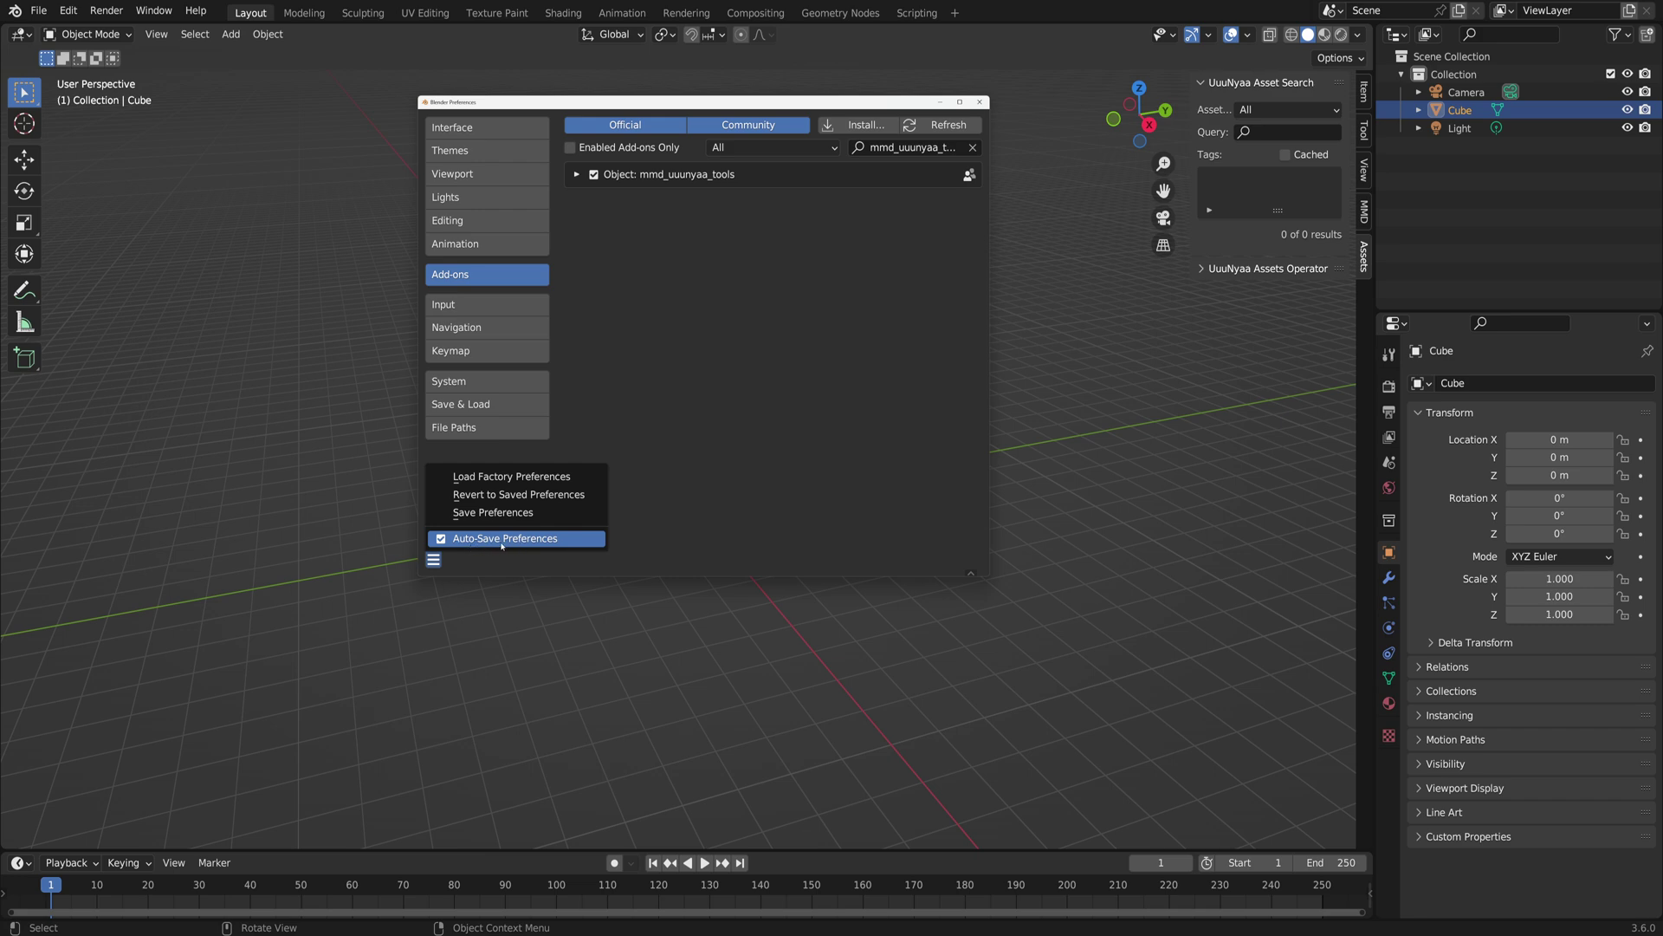
{"action": "left_click", "coordinate": [434, 559]}
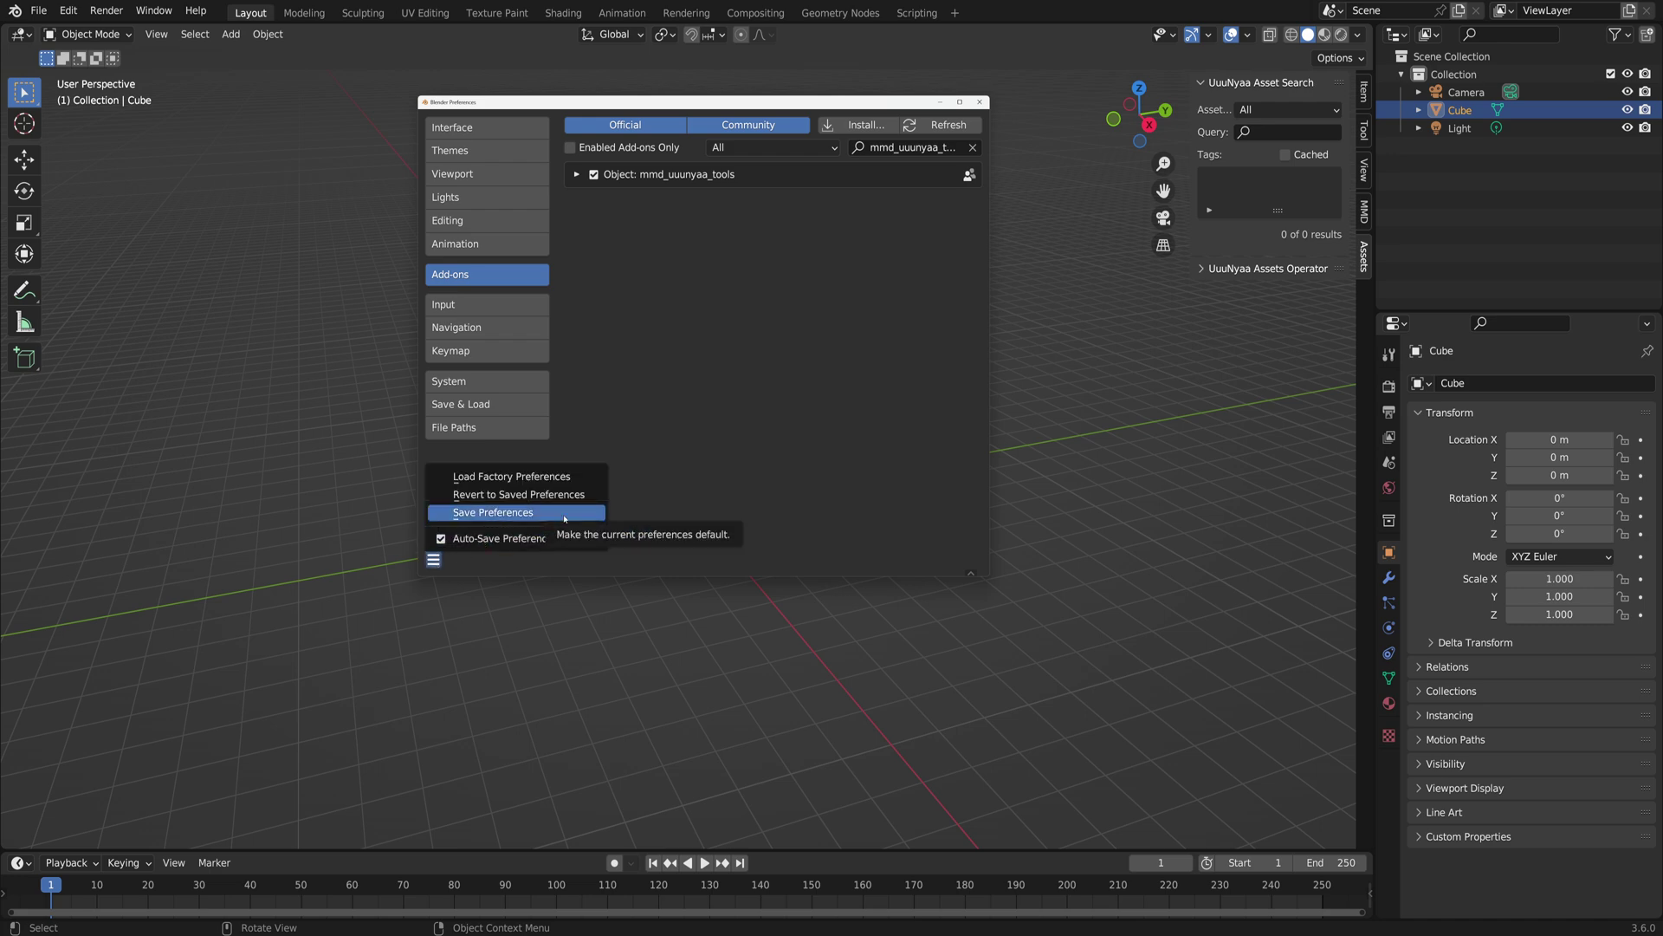
{"action": "left_click", "coordinate": [480, 517]}
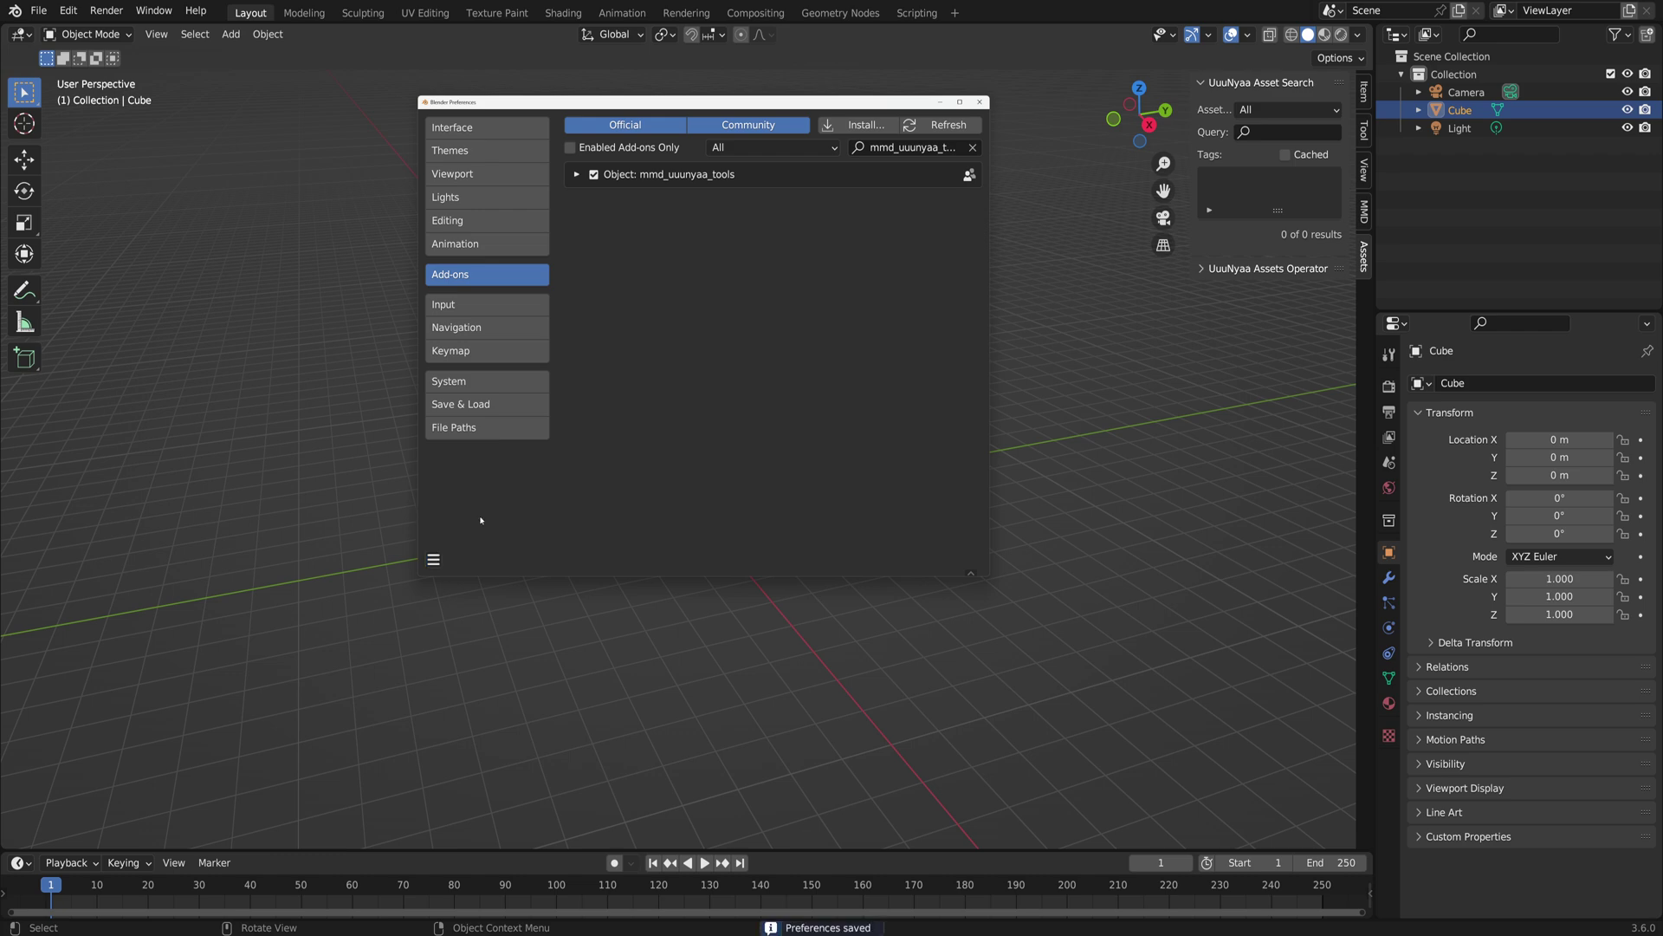
{"action": "left_click", "coordinate": [981, 103]}
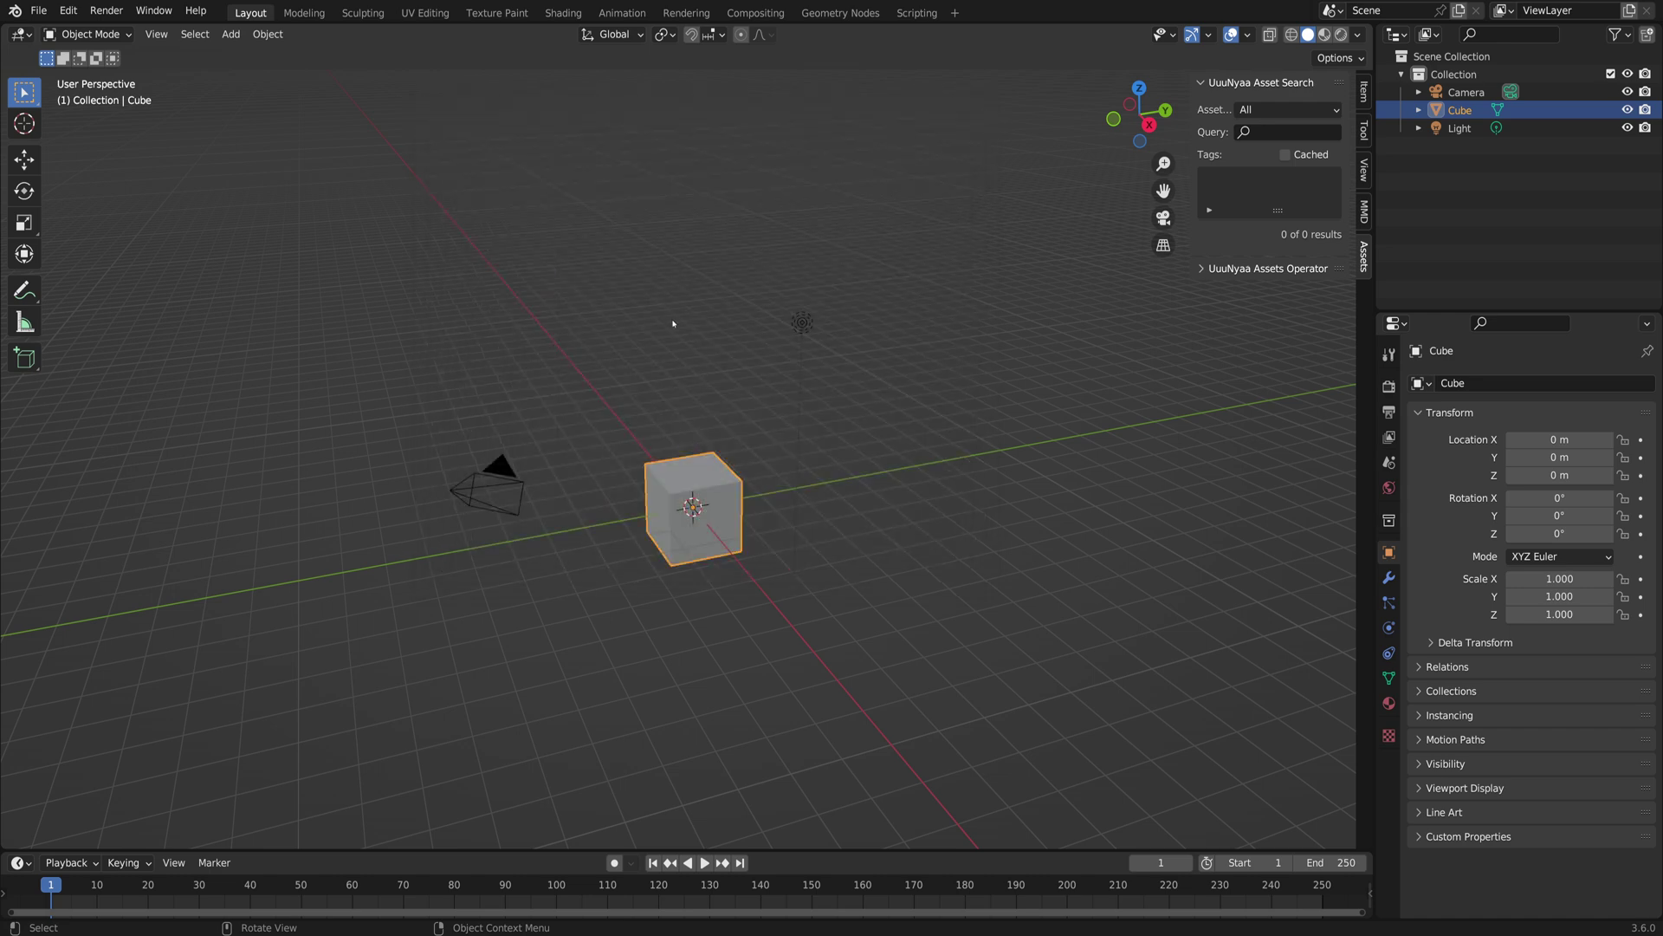
Step: Reset the program to its factory settings and confirm the reset
{"action": "left_click", "coordinate": [38, 10]}
{"action": "mouse_move", "coordinate": [60, 12]}
{"action": "left_click", "coordinate": [38, 10]}
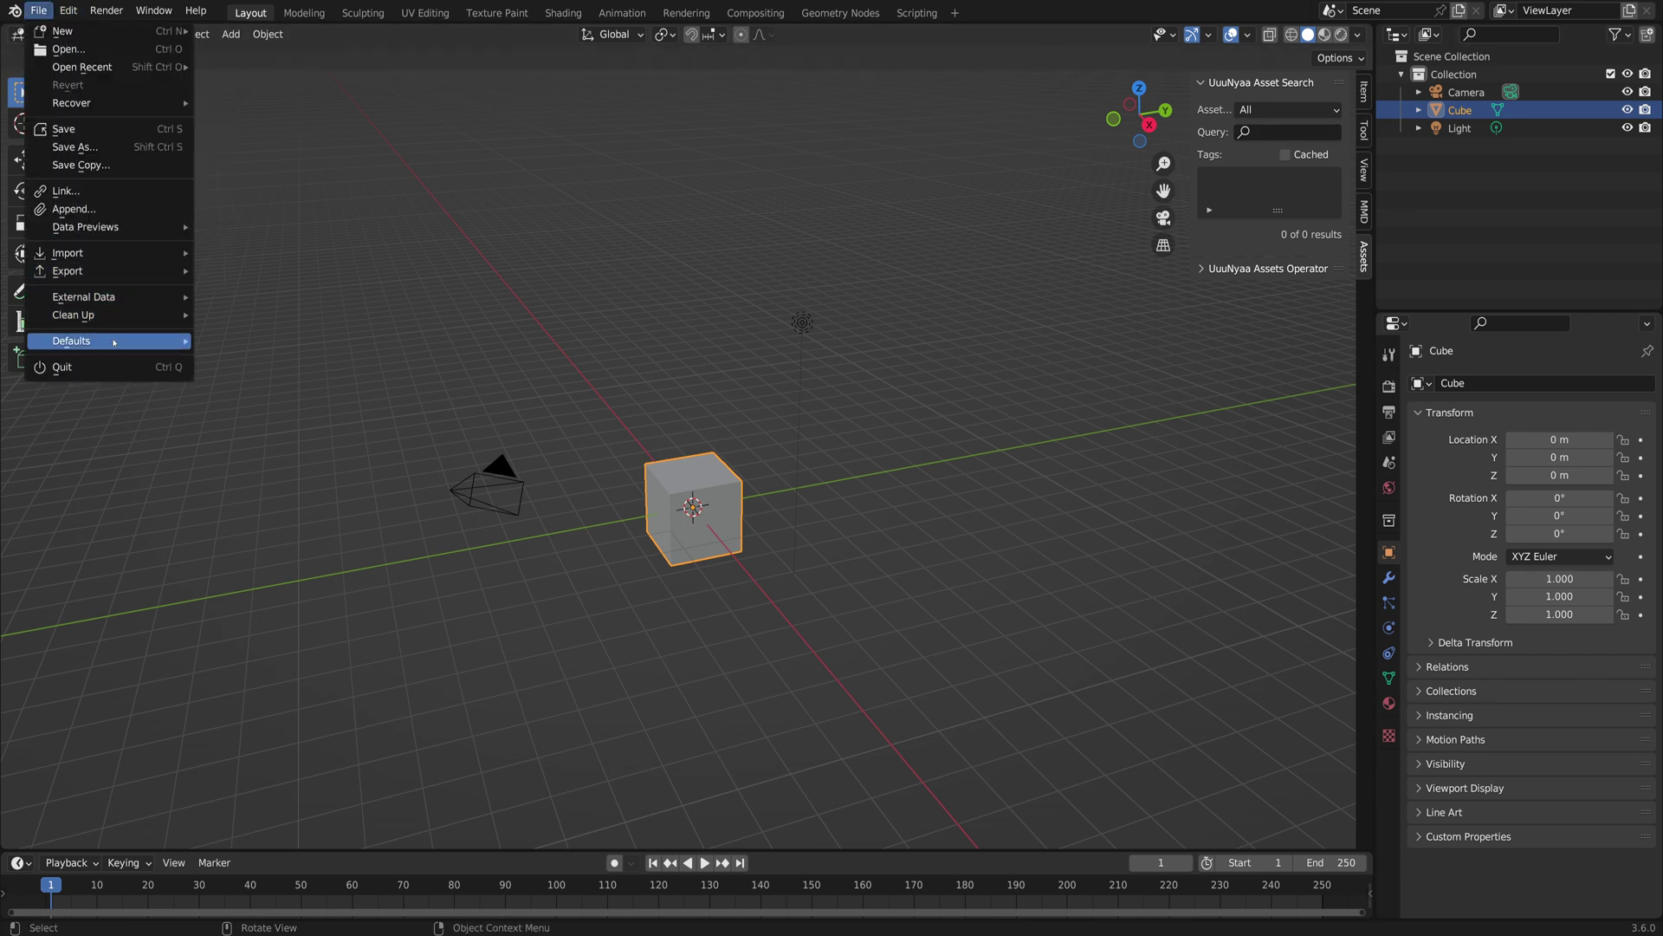
{"action": "mouse_move", "coordinate": [120, 316]}
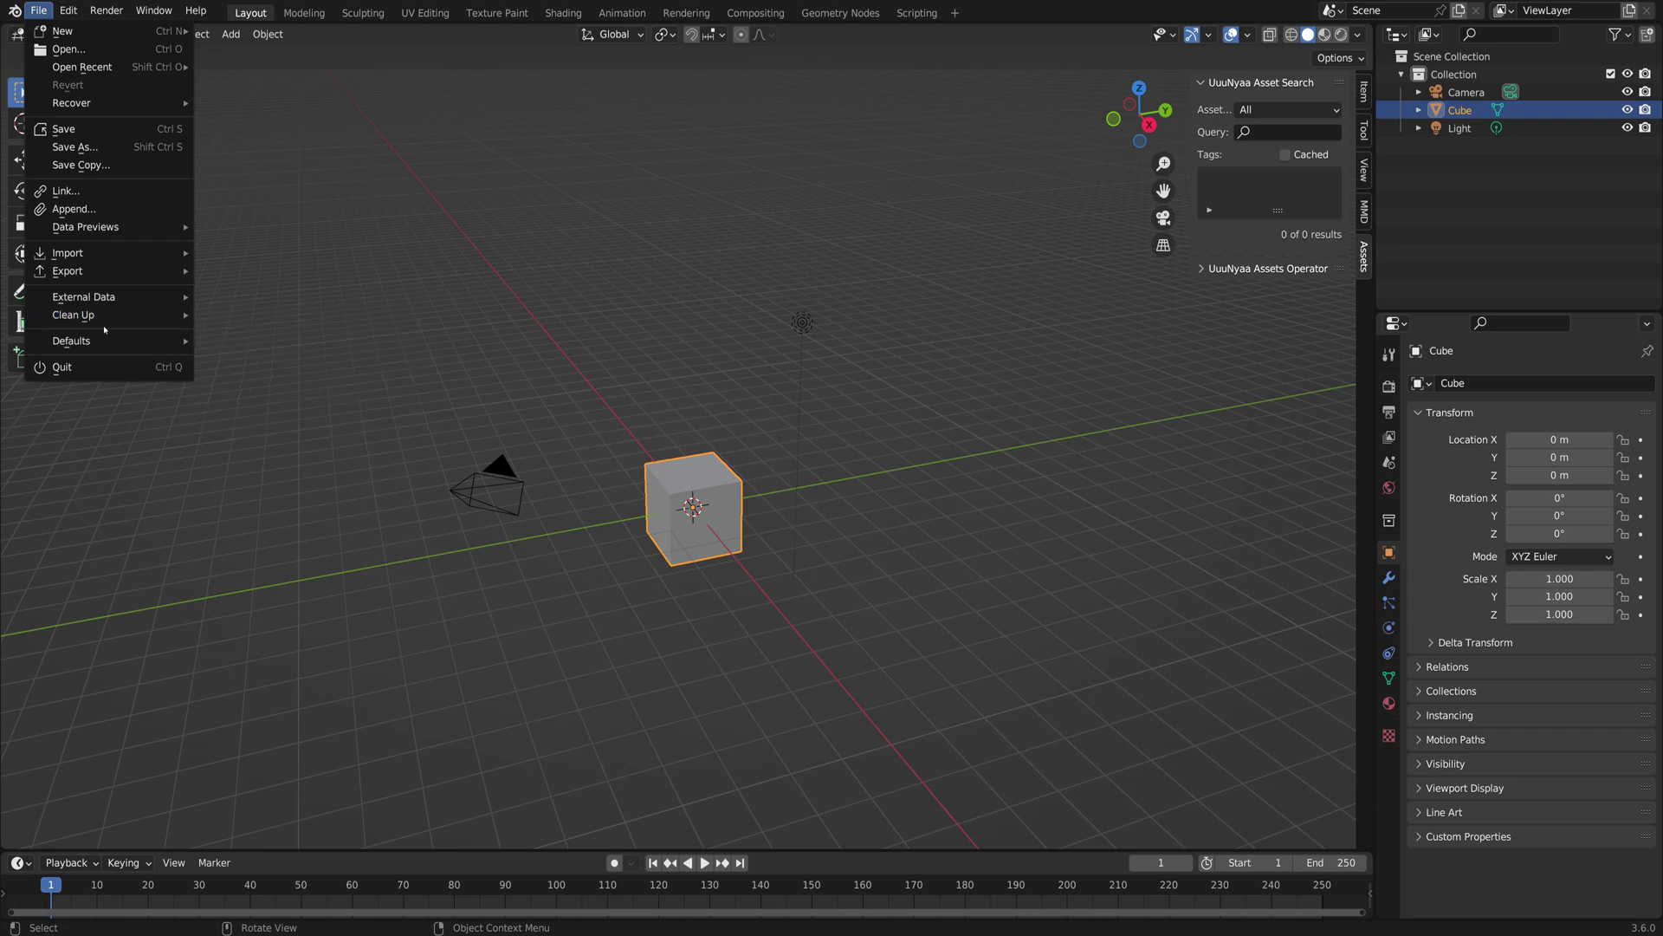
{"action": "mouse_move", "coordinate": [100, 345]}
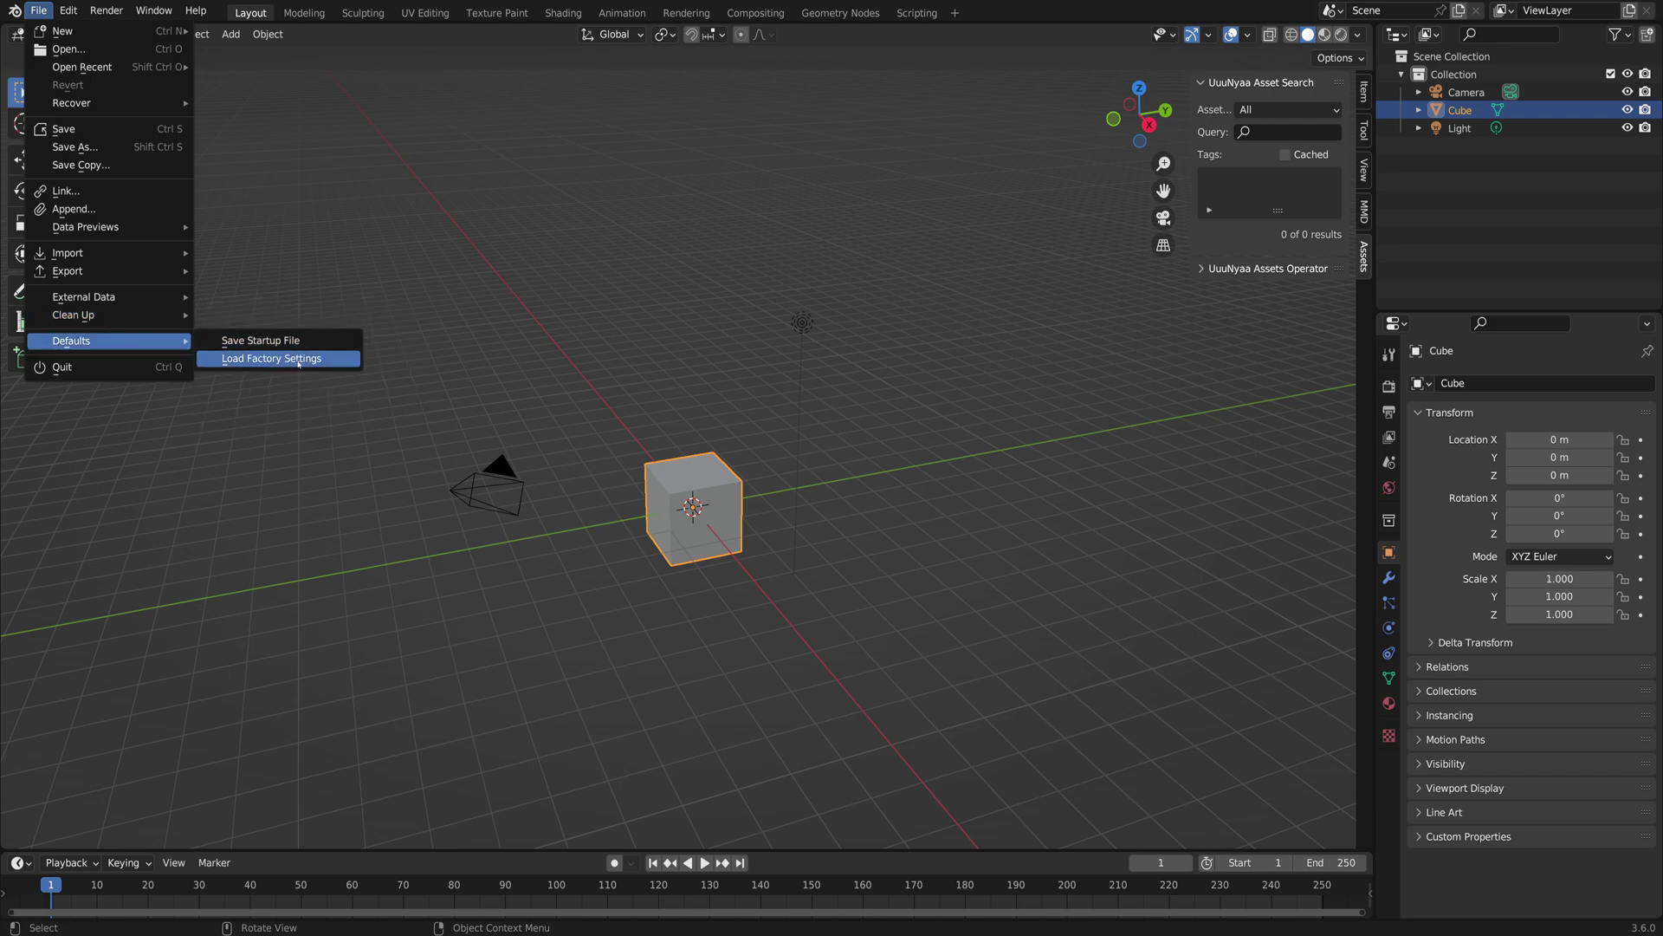
{"action": "left_click", "coordinate": [310, 362]}
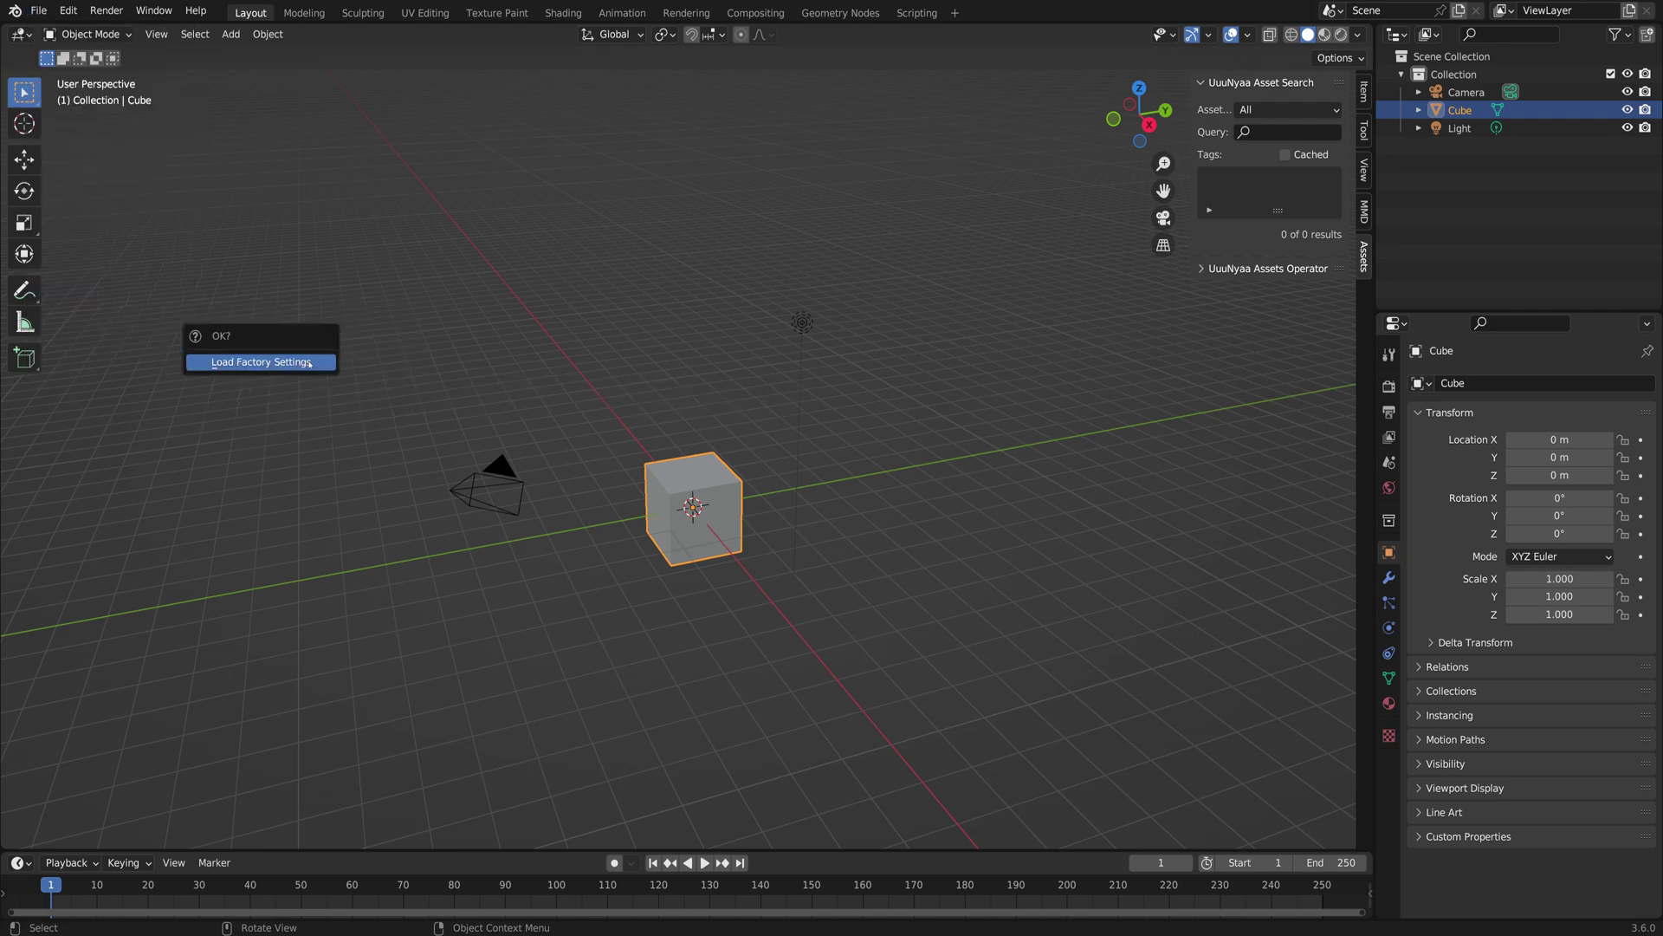
{"action": "left_click", "coordinate": [314, 363]}
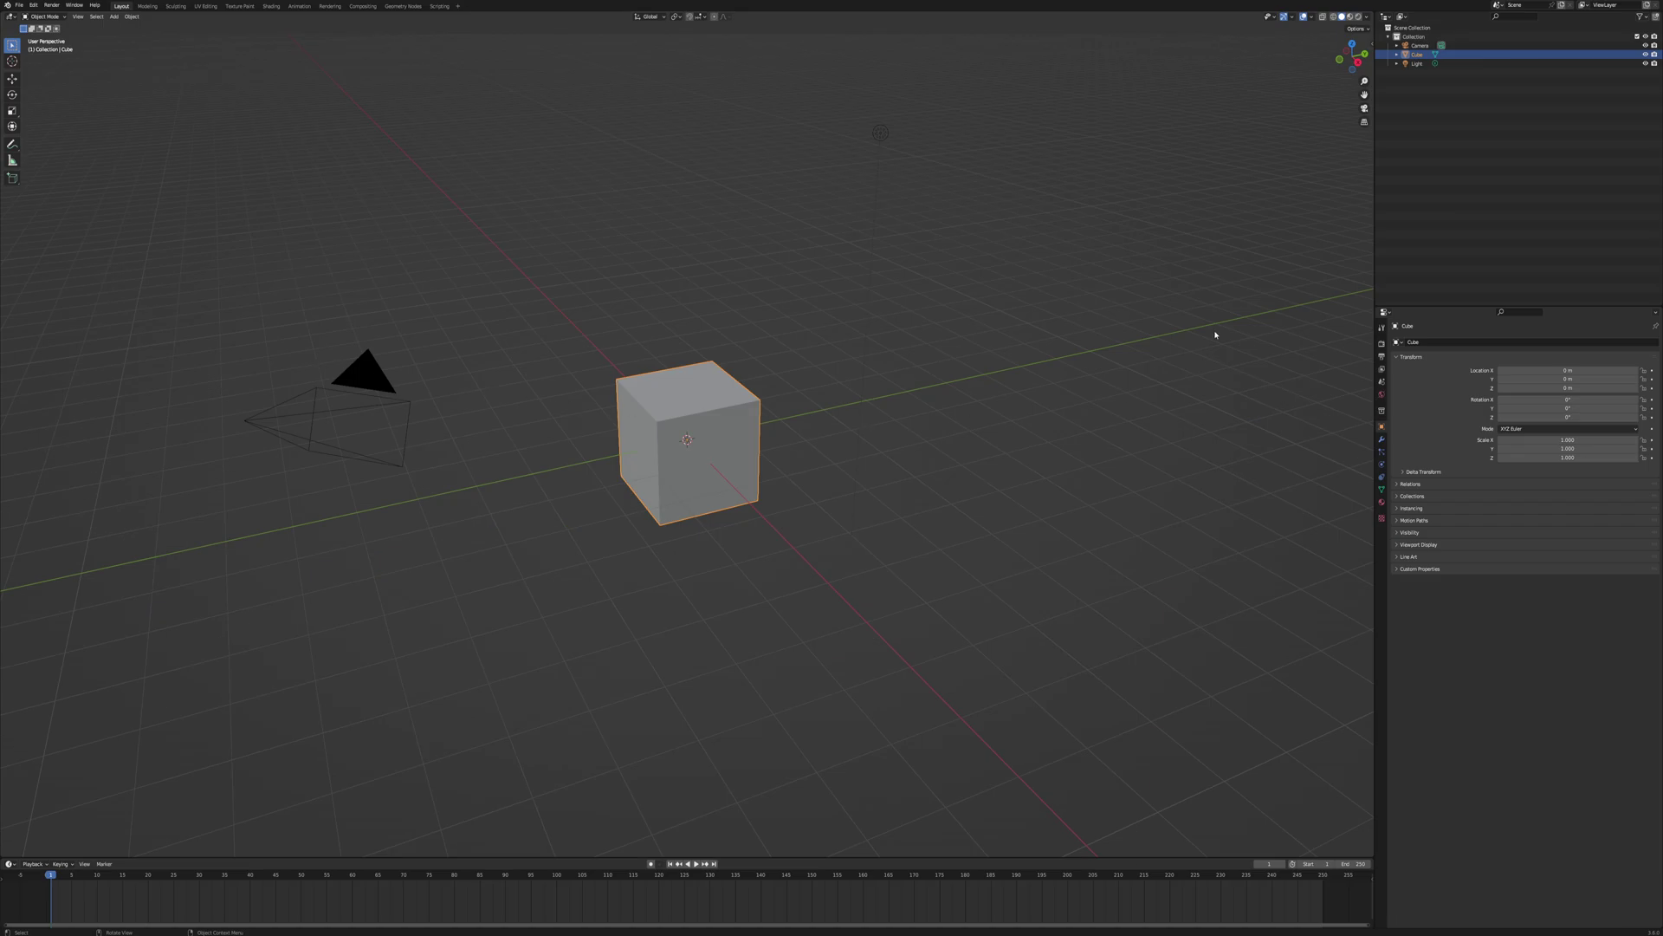
Step: Open the Preferences, move their window over the viewport, and set the interface resolution scale to 2
{"action": "middle_click_drag", "start_coordinate": [1215, 334], "coordinate": [987, 398]}
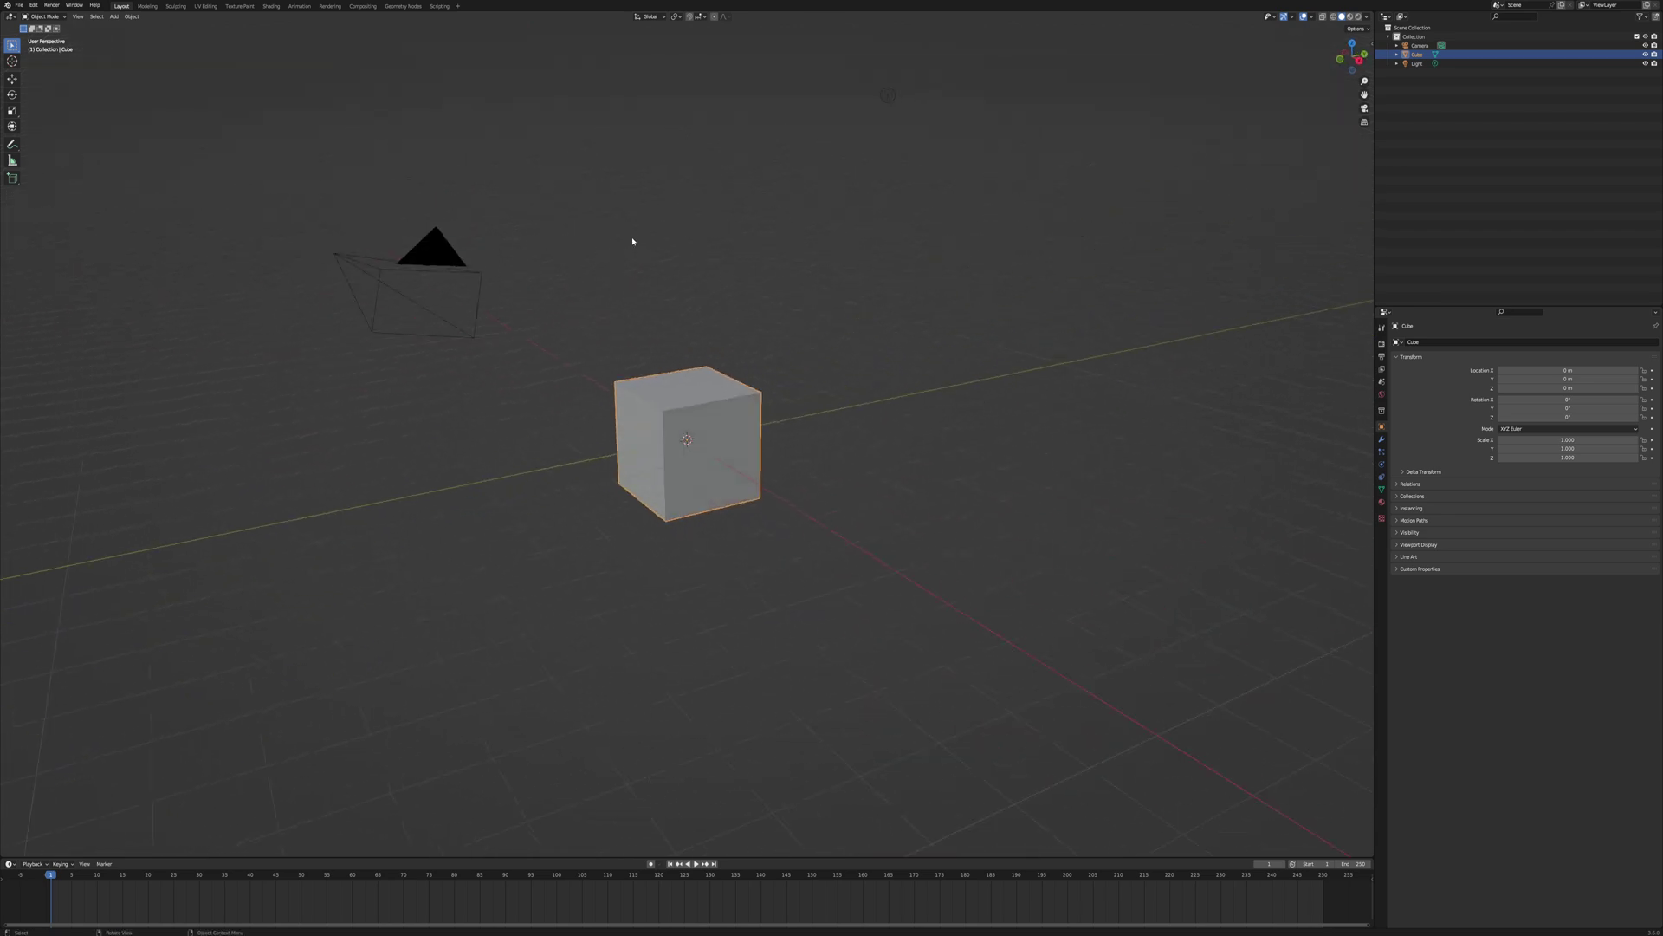
{"action": "left_click", "coordinate": [21, 6]}
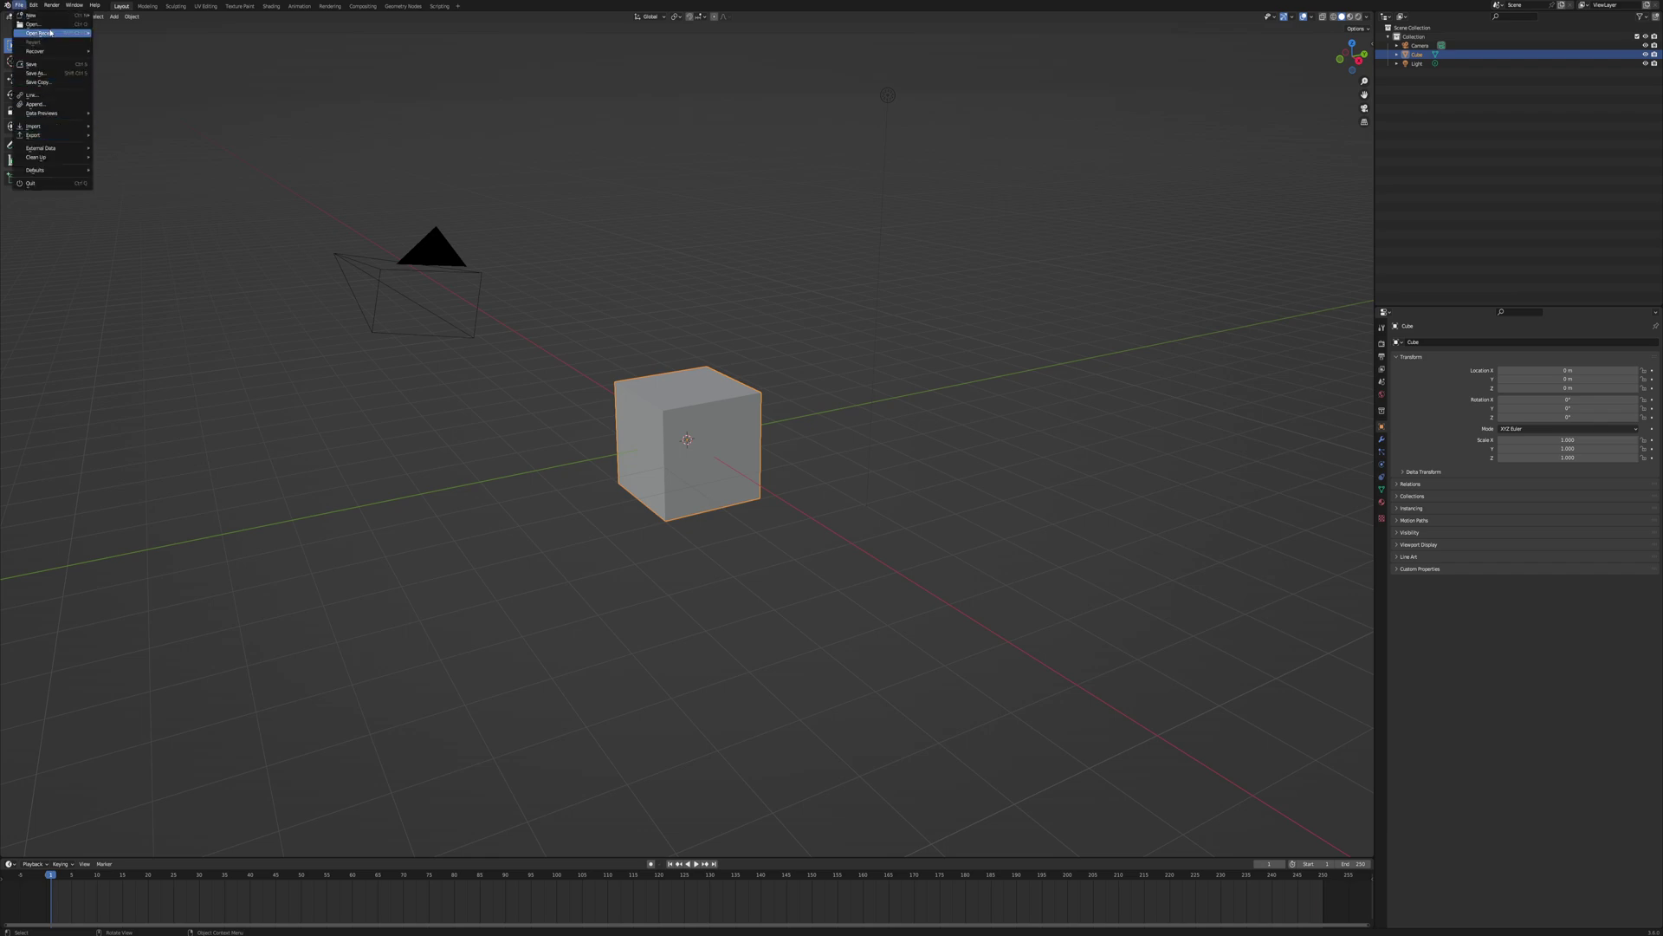
{"action": "mouse_move", "coordinate": [36, 9]}
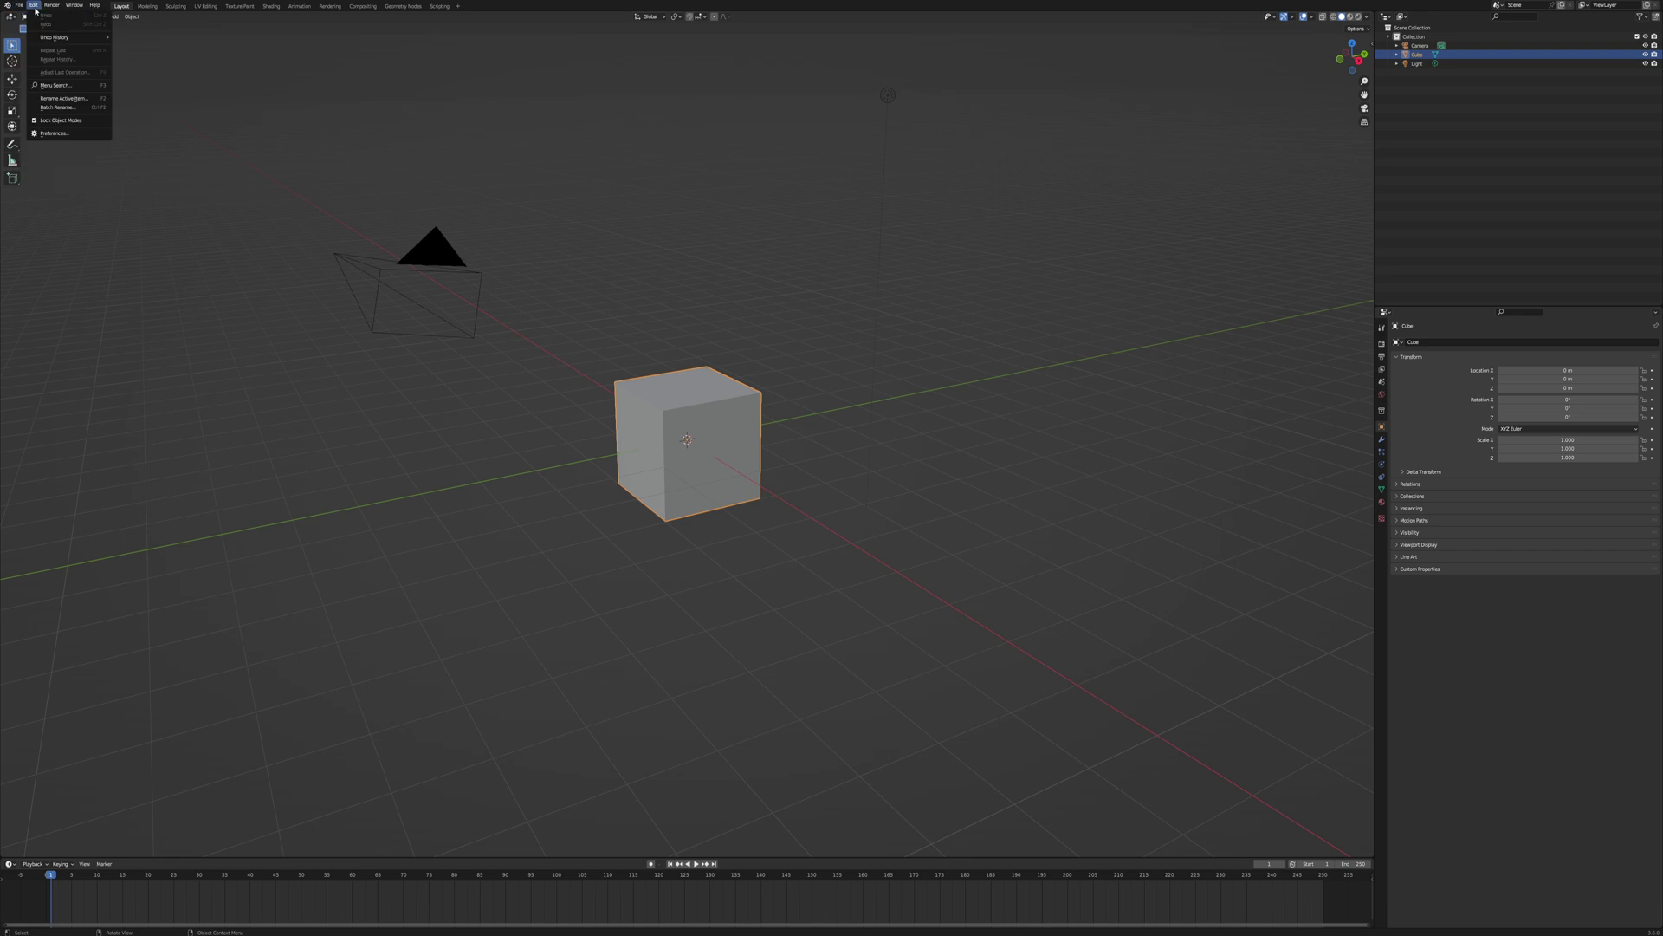
{"action": "left_click", "coordinate": [72, 134]}
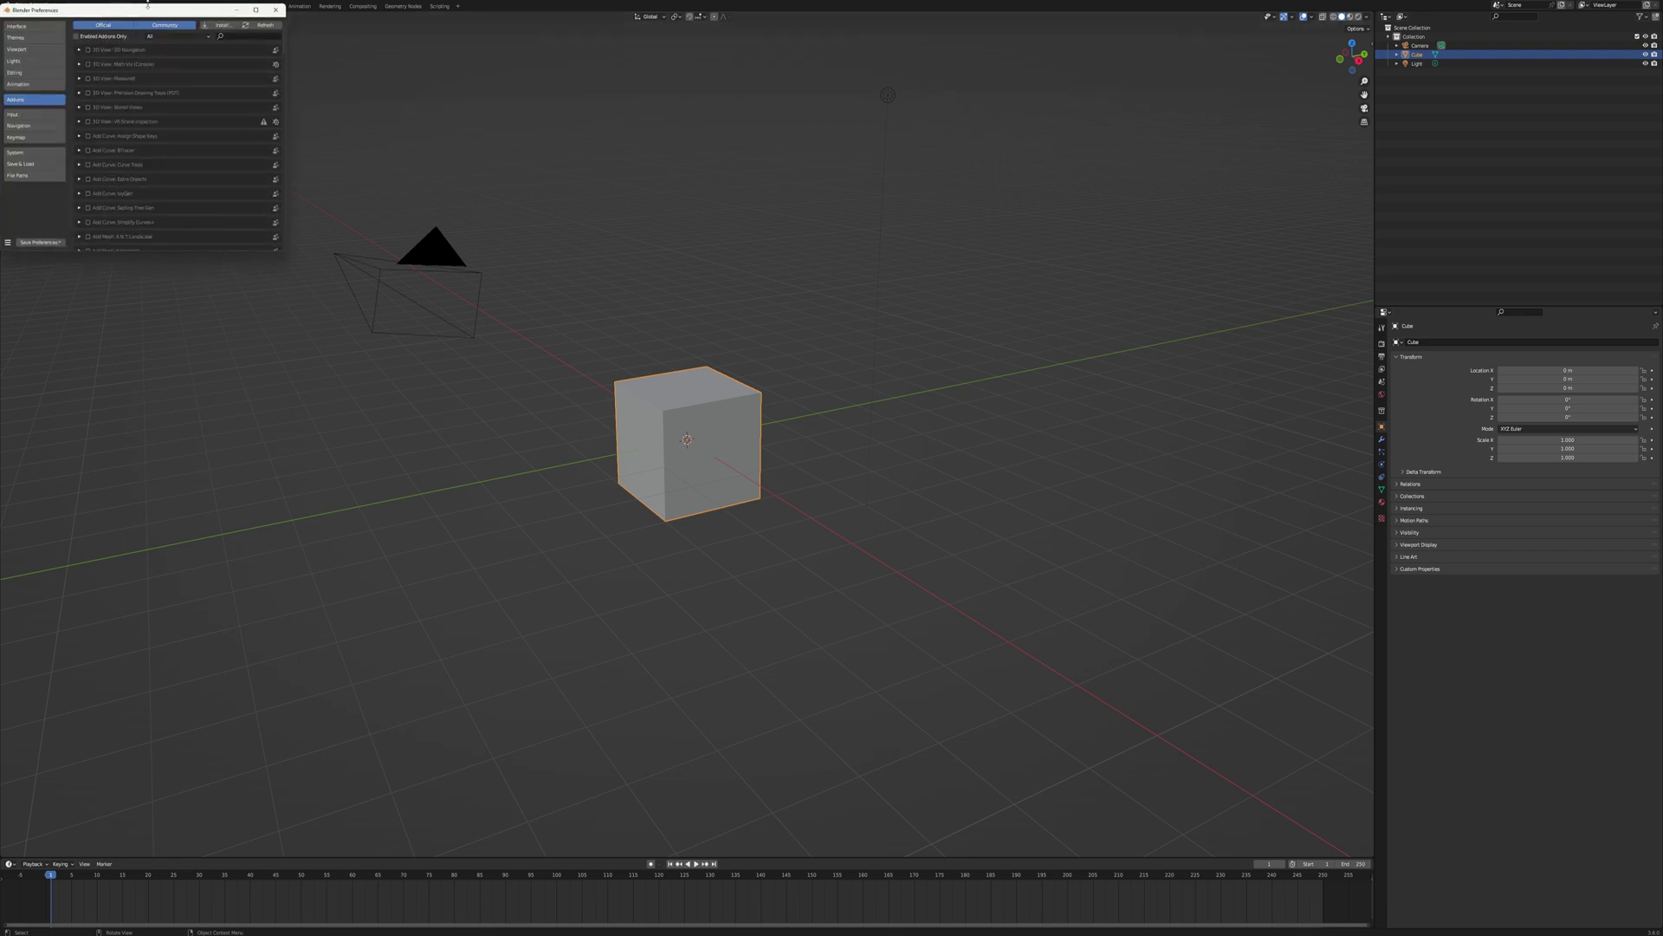
{"action": "left_click_drag", "start_coordinate": [147, 6], "coordinate": [775, 258]}
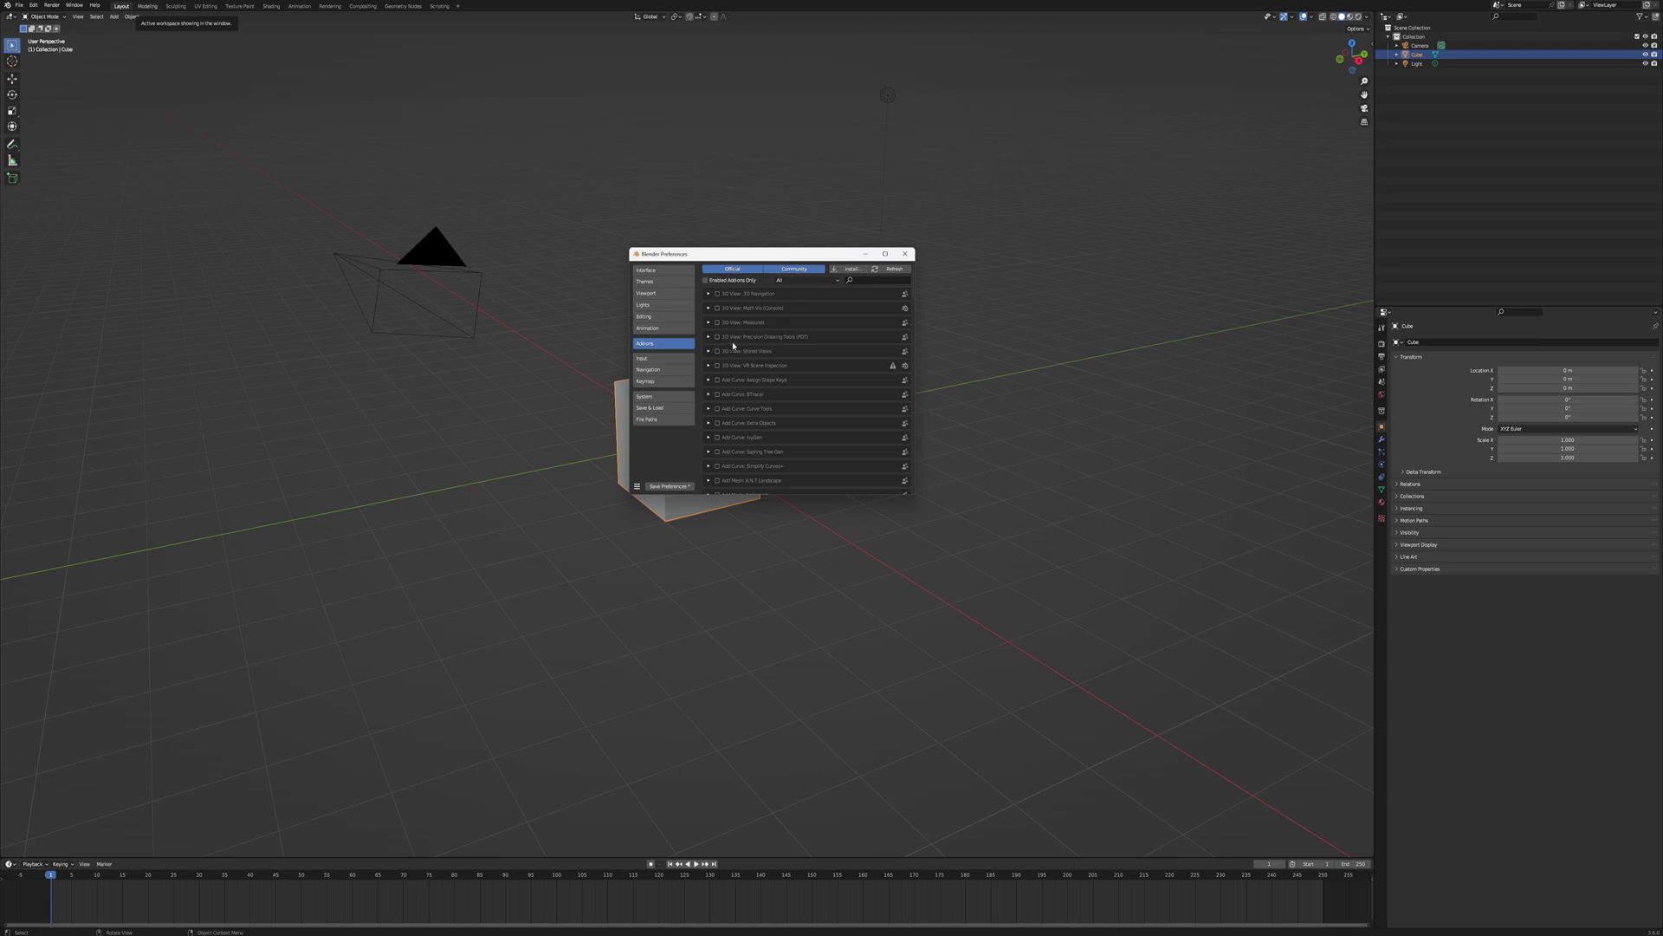
{"action": "left_click", "coordinate": [665, 272]}
{"action": "double_click", "coordinate": [827, 285]}
{"action": "type", "text": "2"}
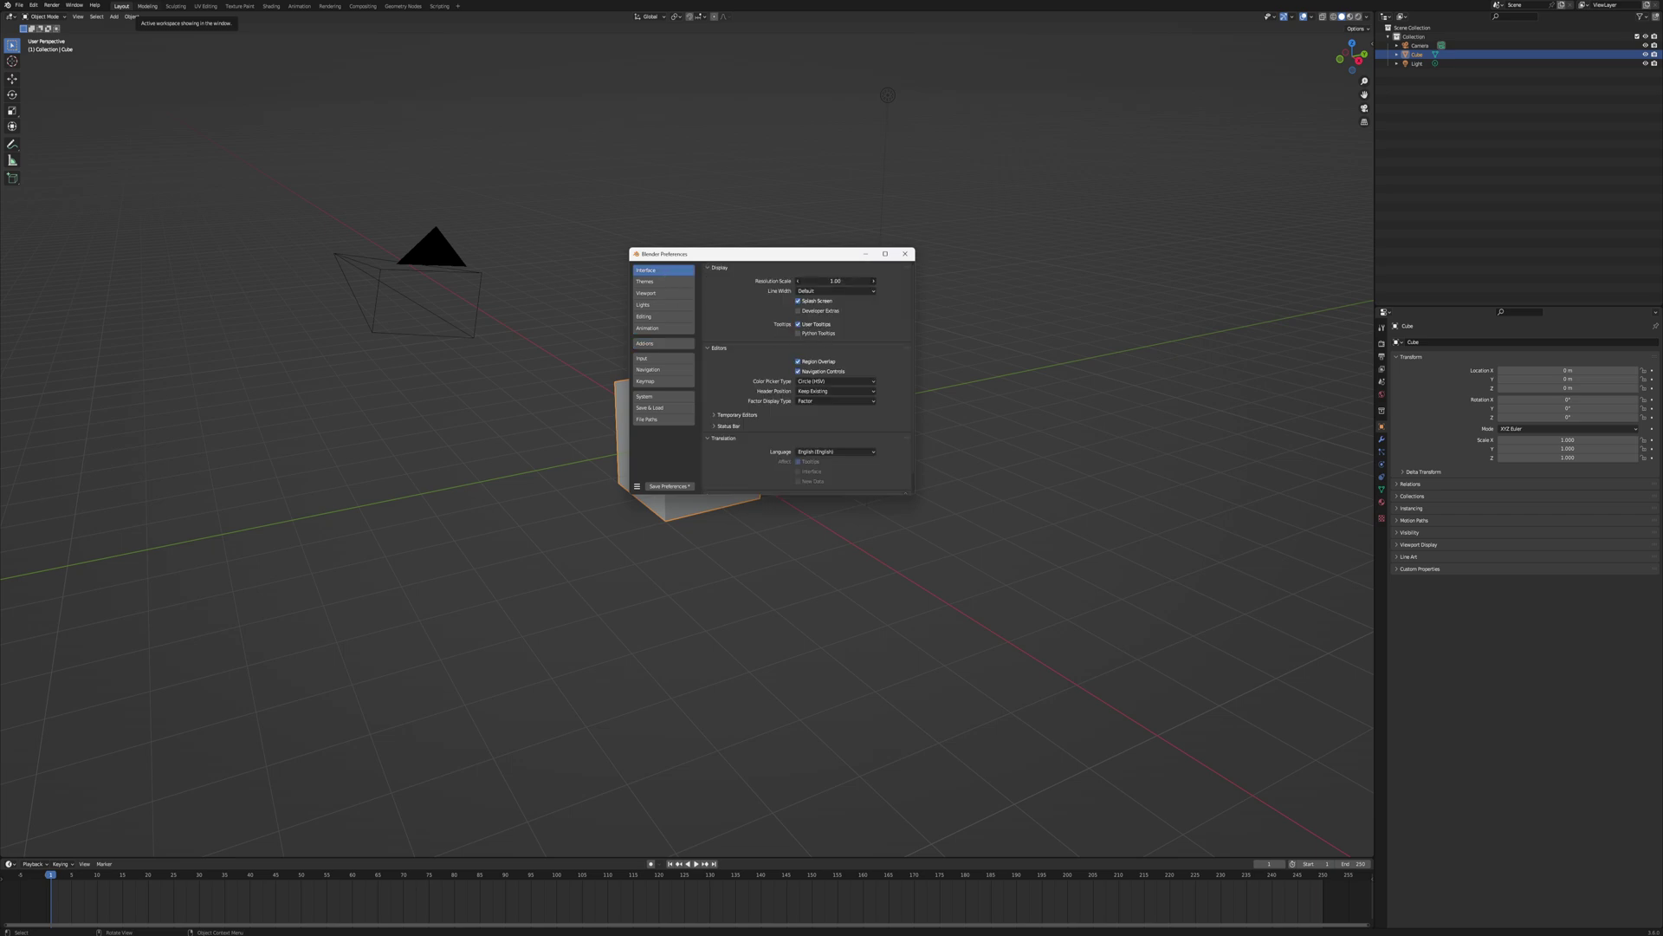
{"action": "key", "text": "Return"}
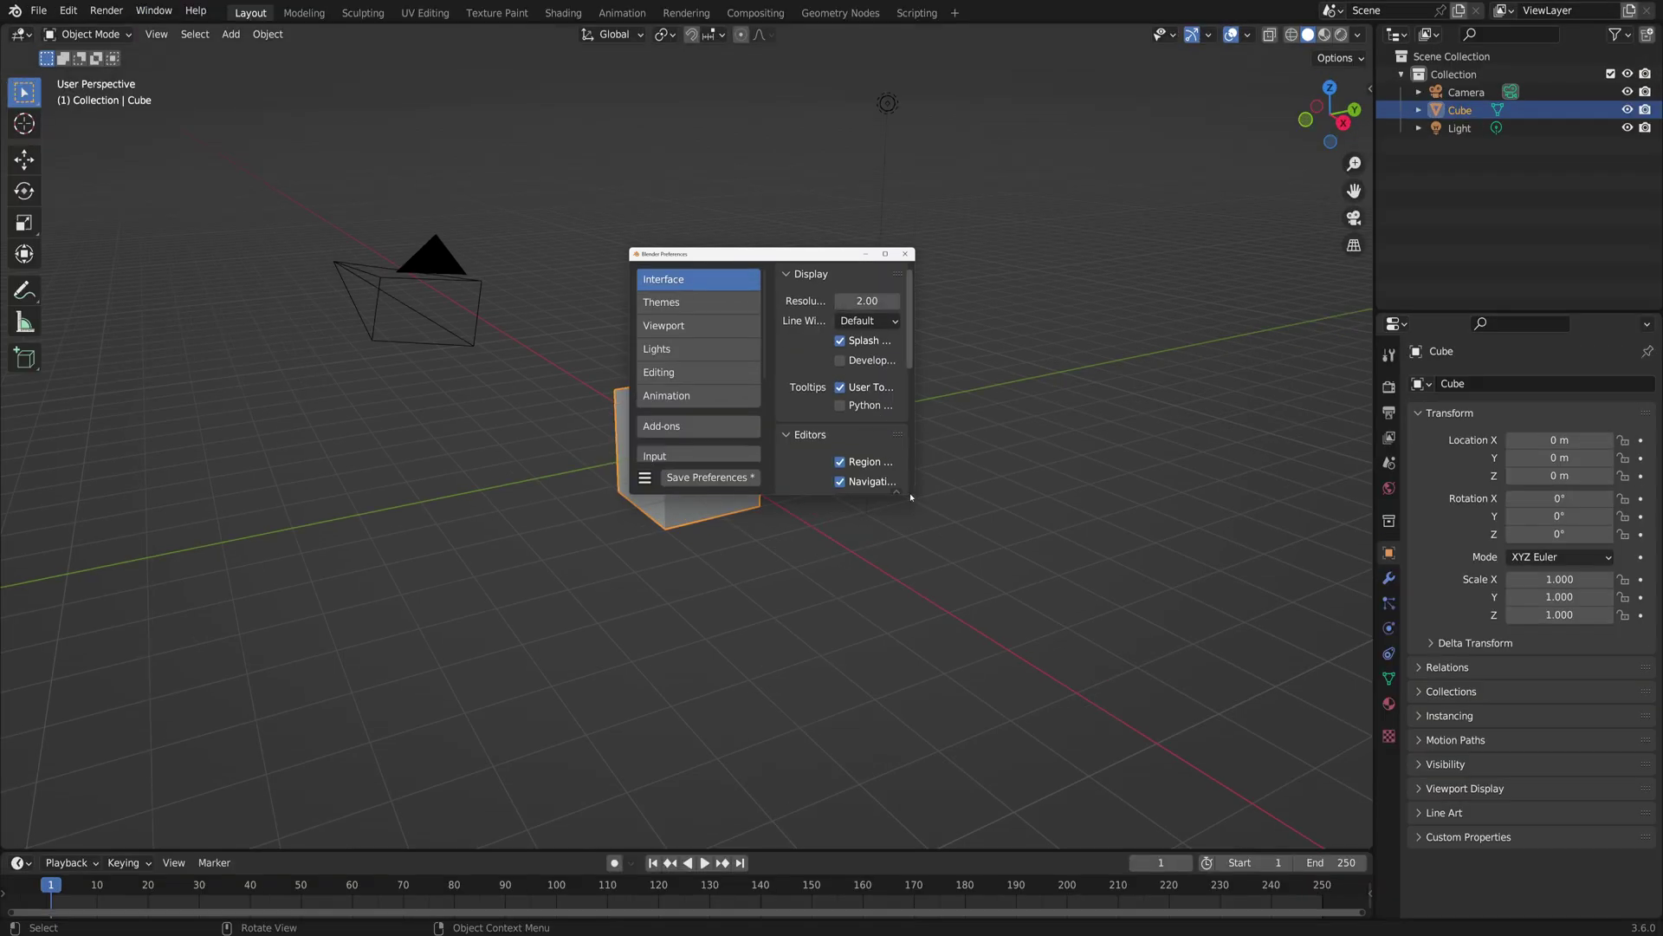
Step: Enlarge the Preferences window to show the add-ons list, and display the viewport's sidebar
{"action": "left_click_drag", "start_coordinate": [911, 497], "coordinate": [1151, 658]}
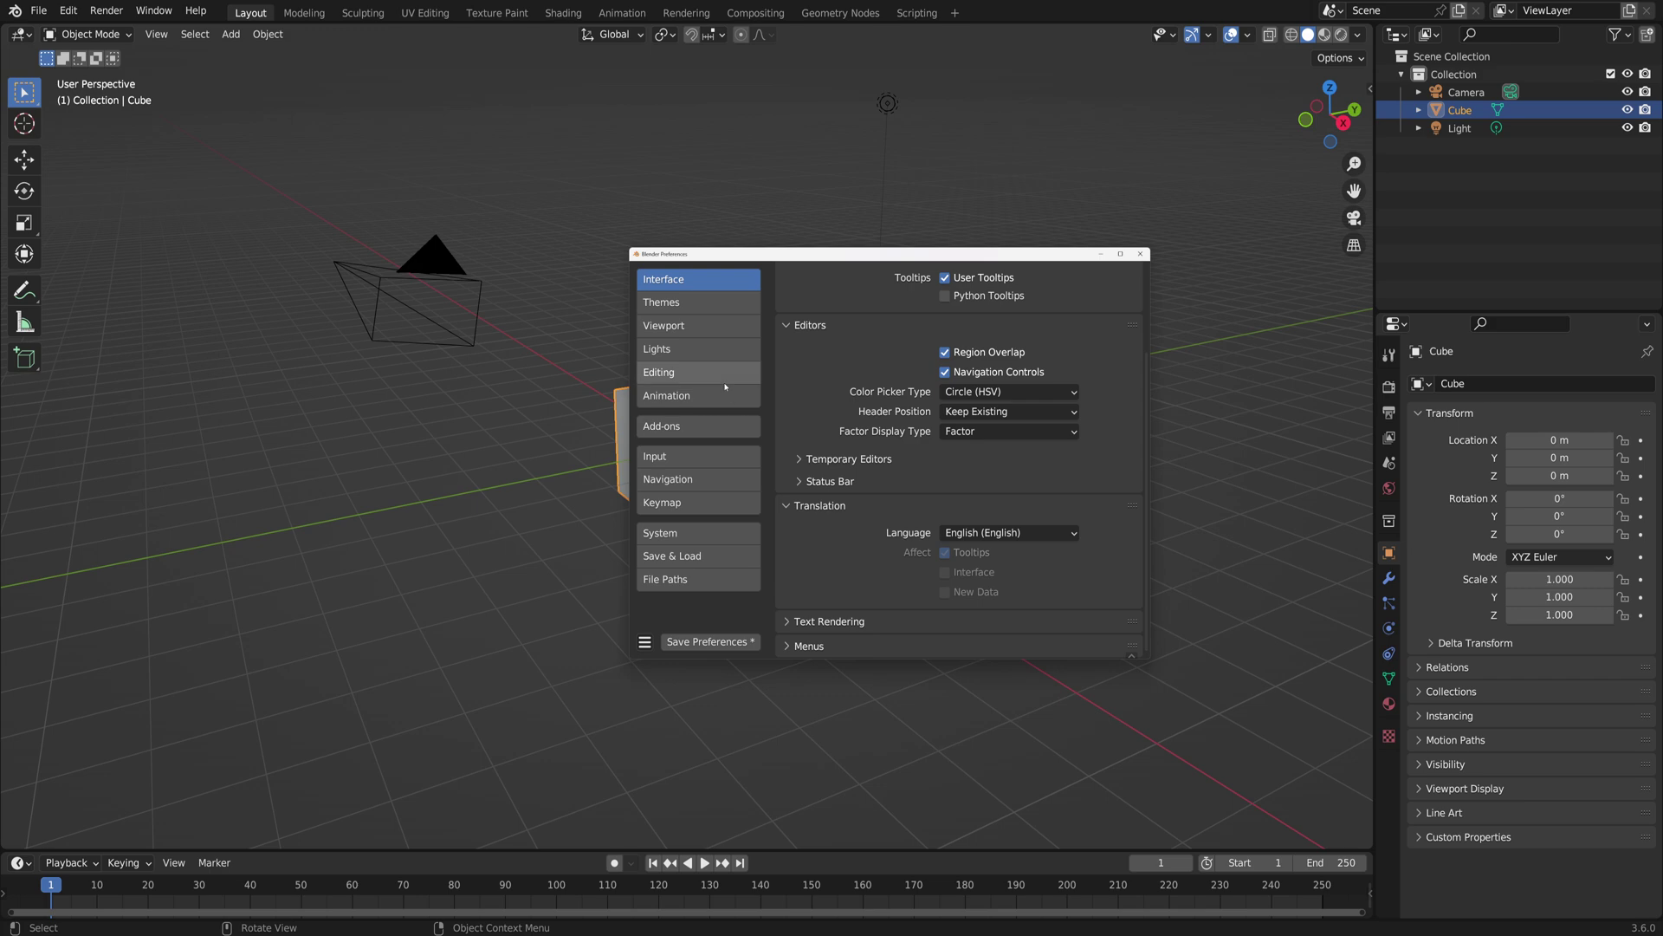
{"action": "left_click", "coordinate": [698, 425]}
{"action": "left_click_drag", "start_coordinate": [879, 254], "coordinate": [727, 248]}
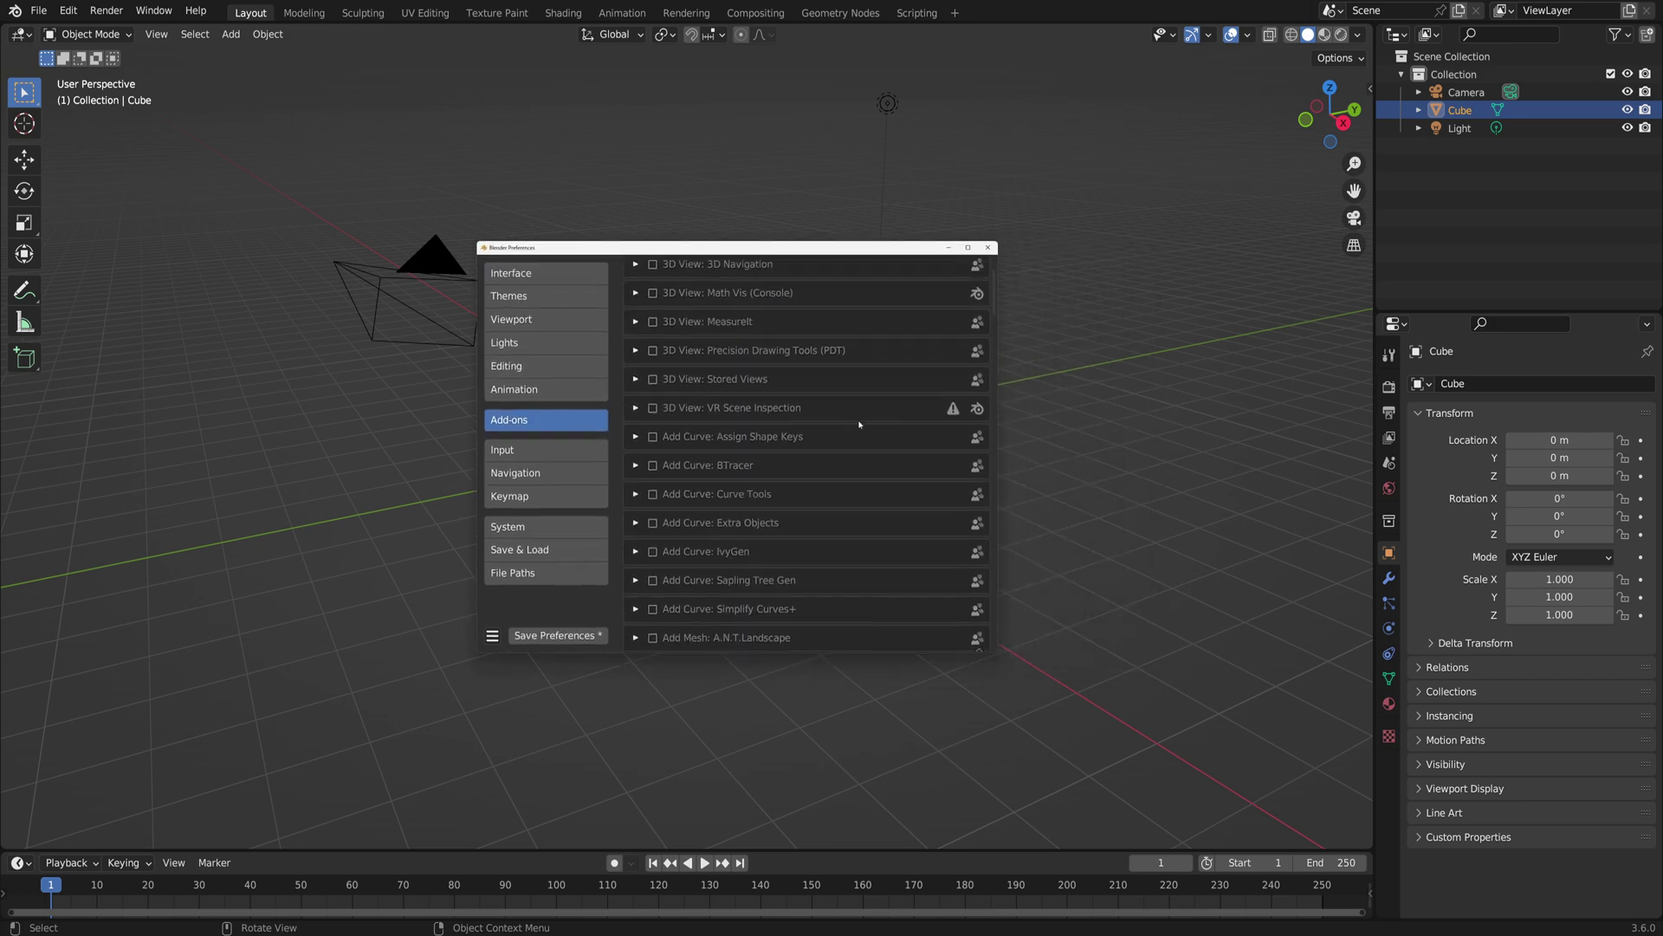
{"action": "scroll", "coordinate": [859, 424], "scroll_direction": "up", "scroll_amount": 2}
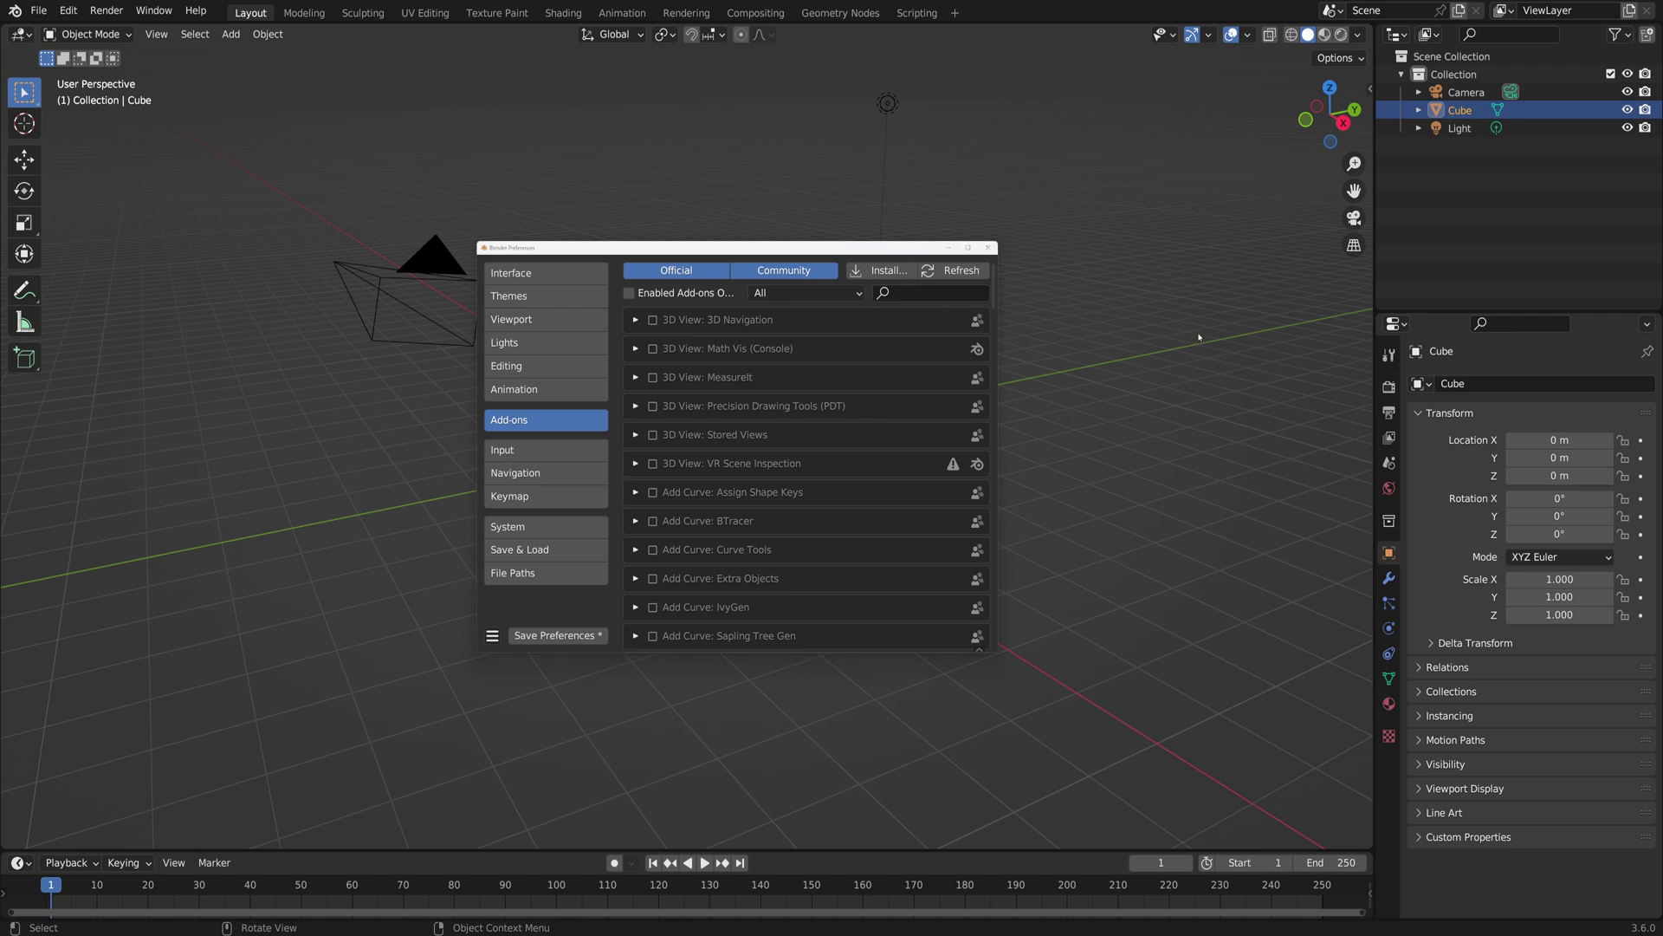
{"action": "key", "text": "n"}
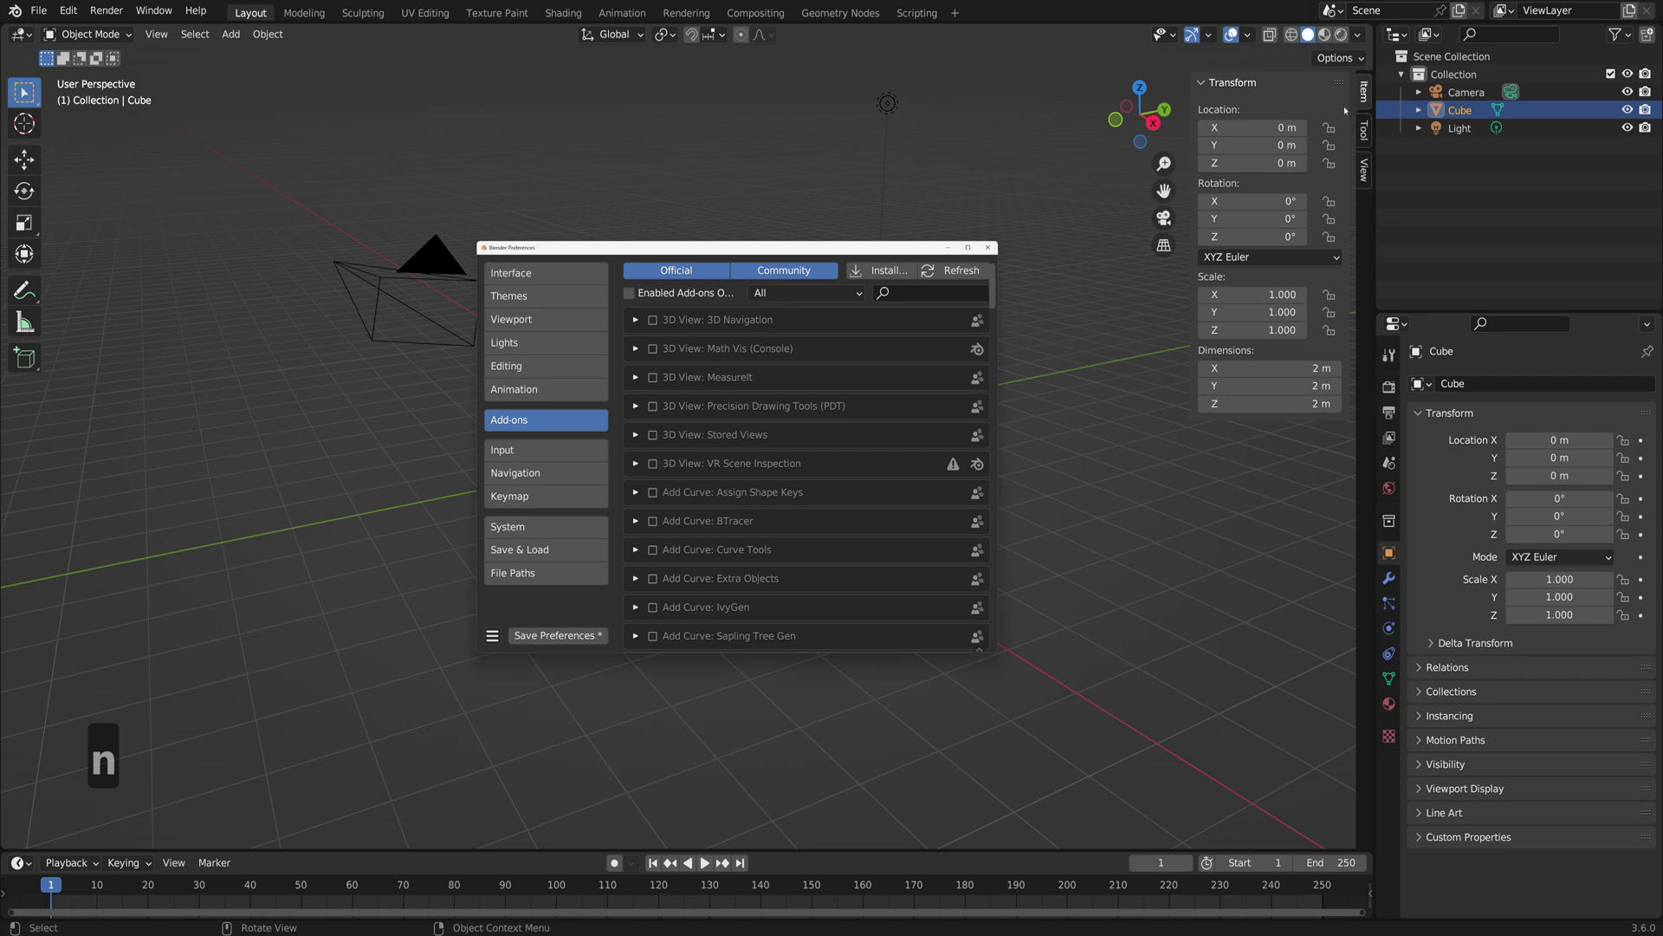
Step: Search the add-ons for mmd and enable both mmd_tools and mmd_uuunyaa_tools
{"action": "left_click", "coordinate": [931, 293]}
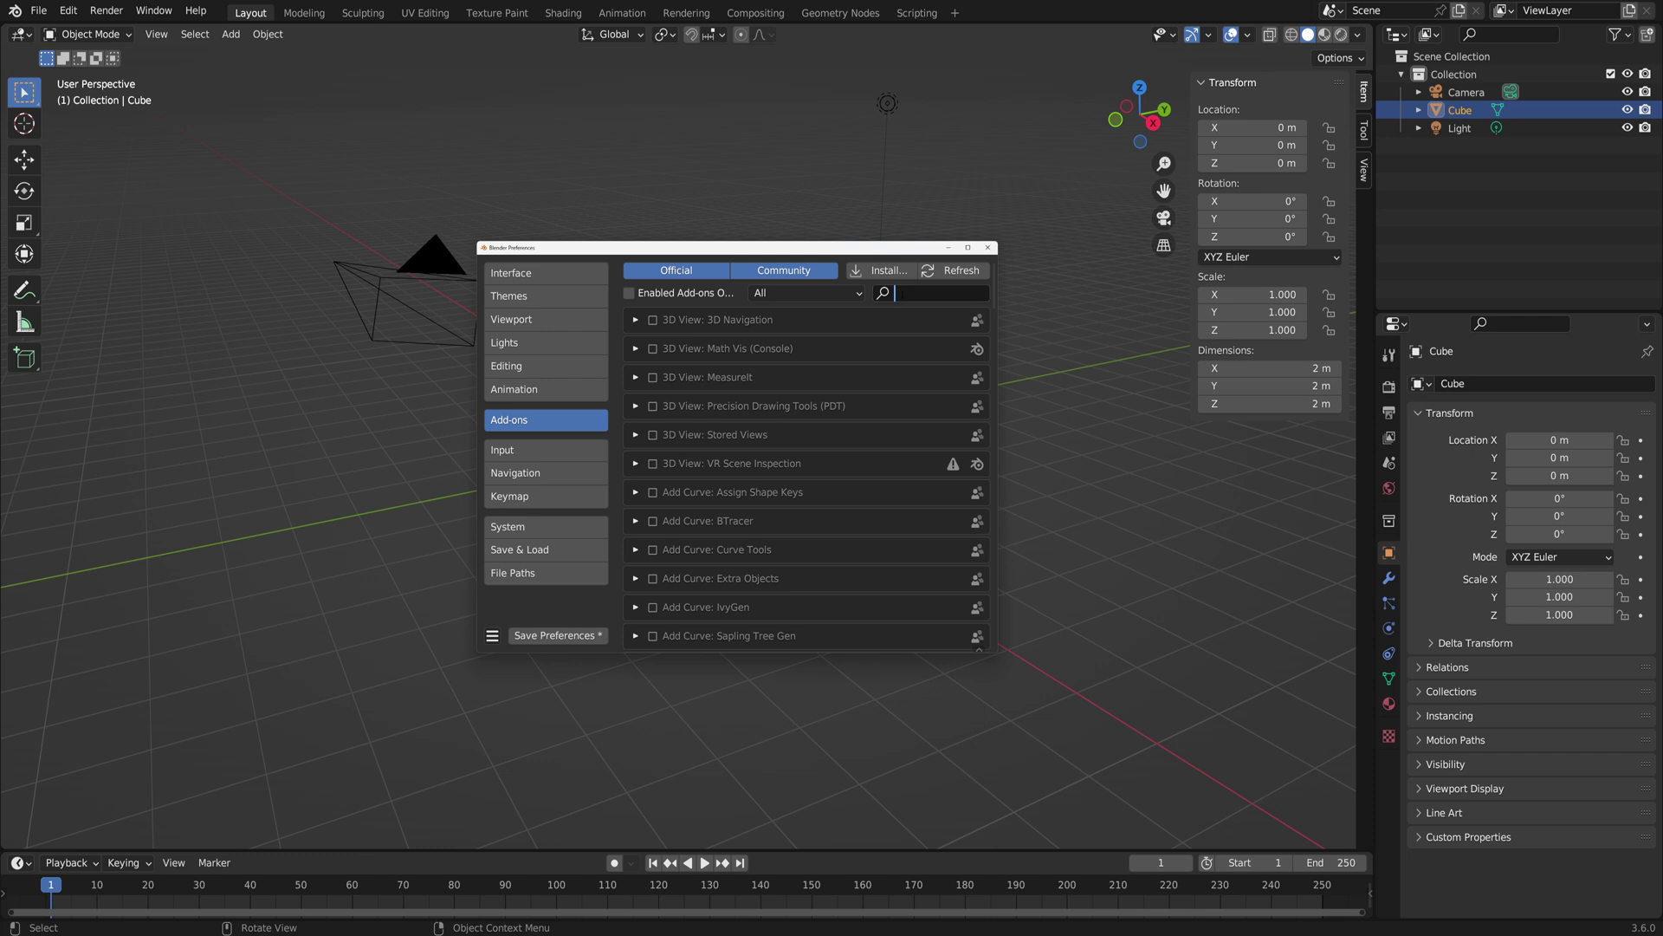
{"action": "type", "text": "mmd"}
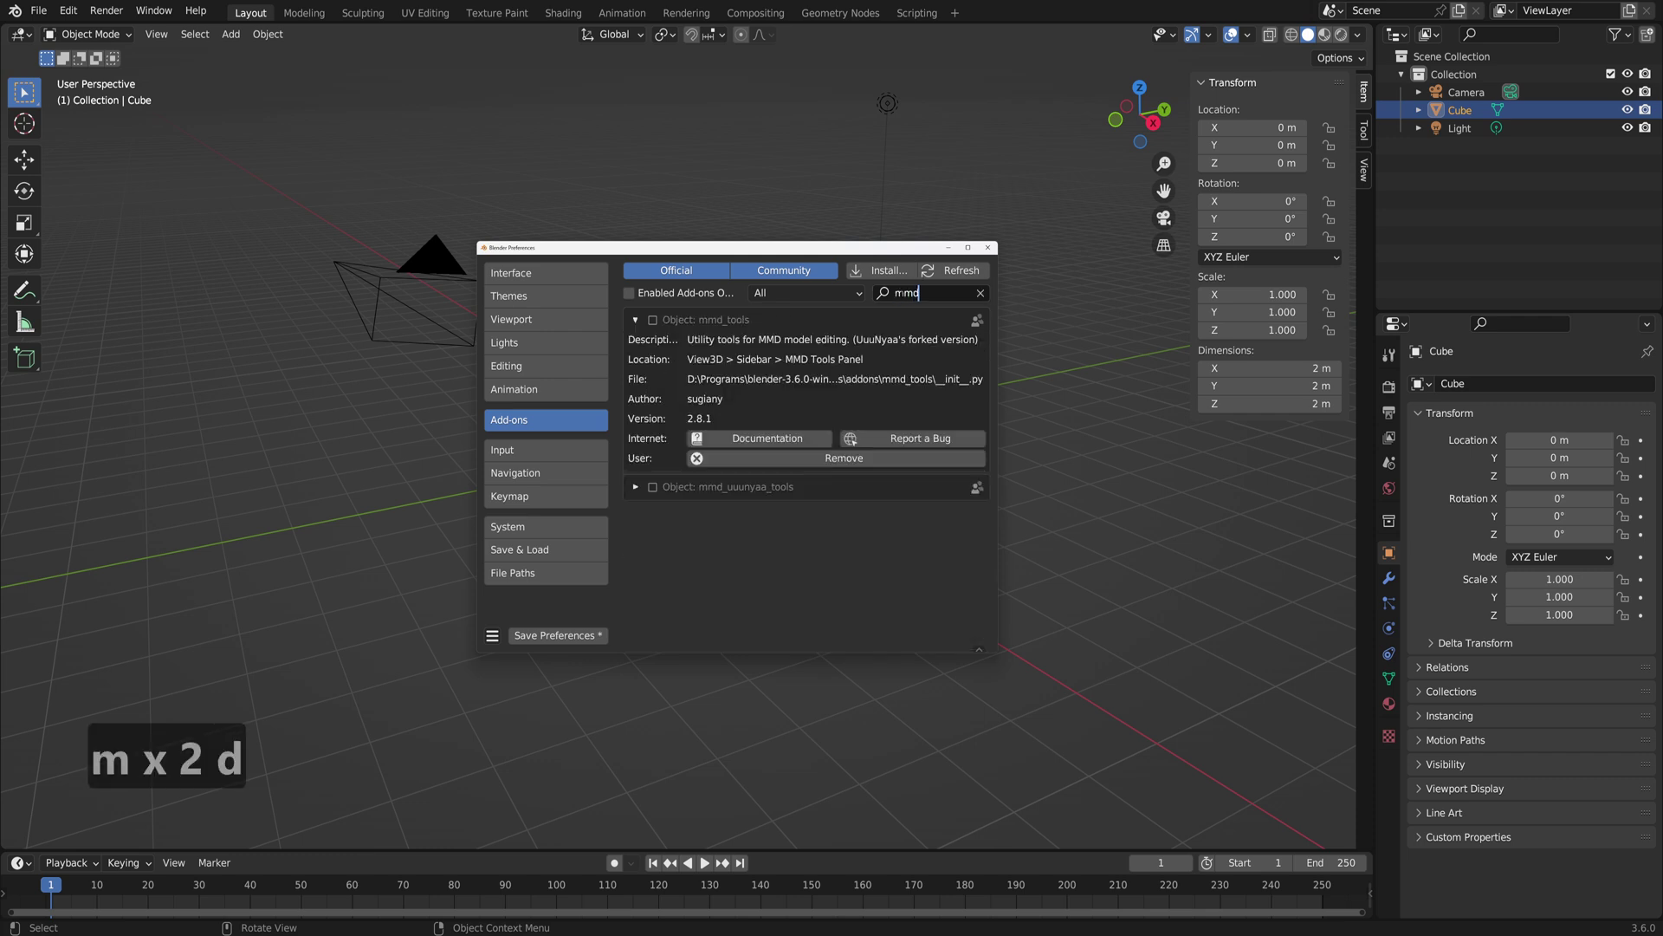
{"action": "left_click", "coordinate": [652, 321]}
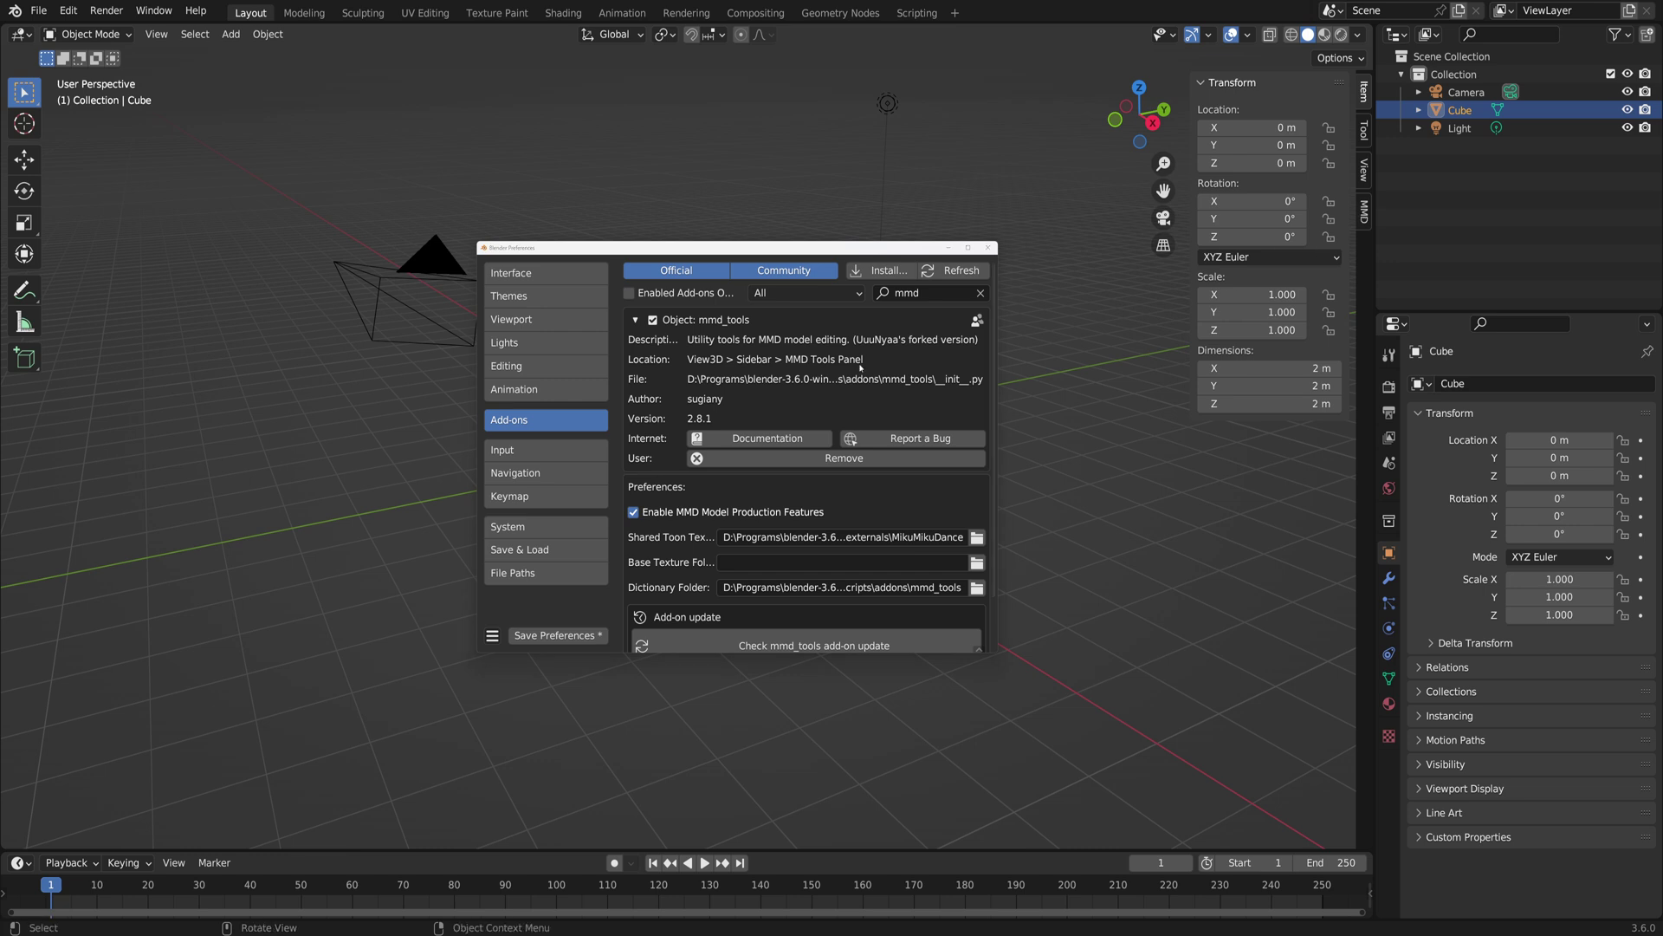
{"action": "left_click", "coordinate": [635, 320]}
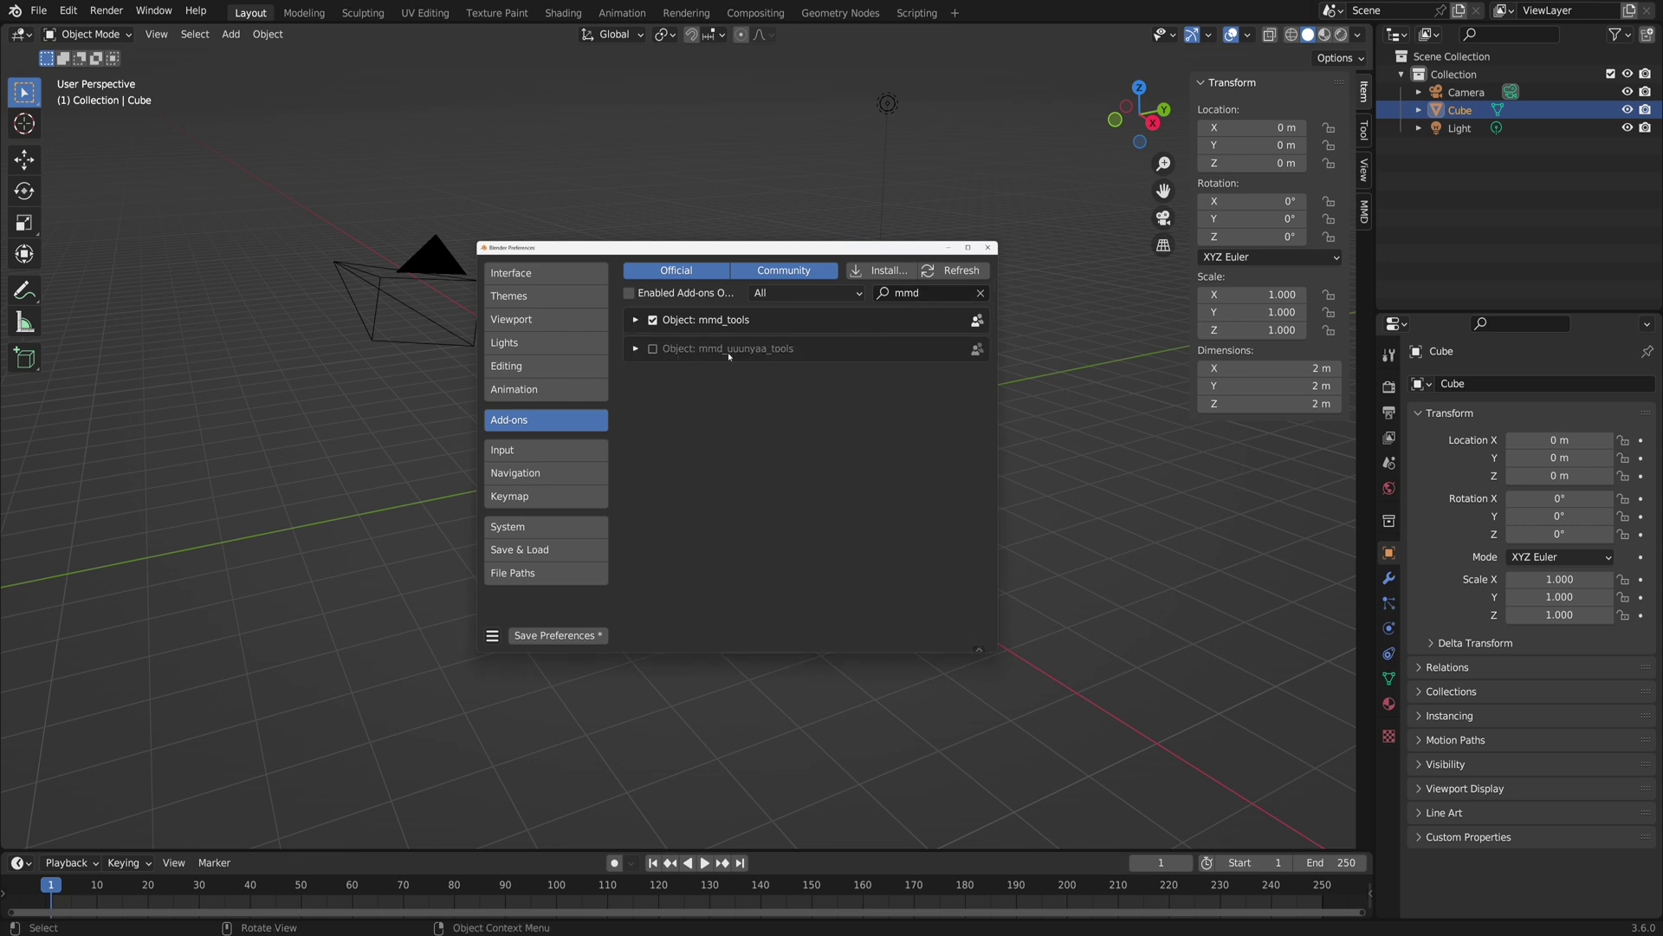
{"action": "left_click", "coordinate": [654, 349]}
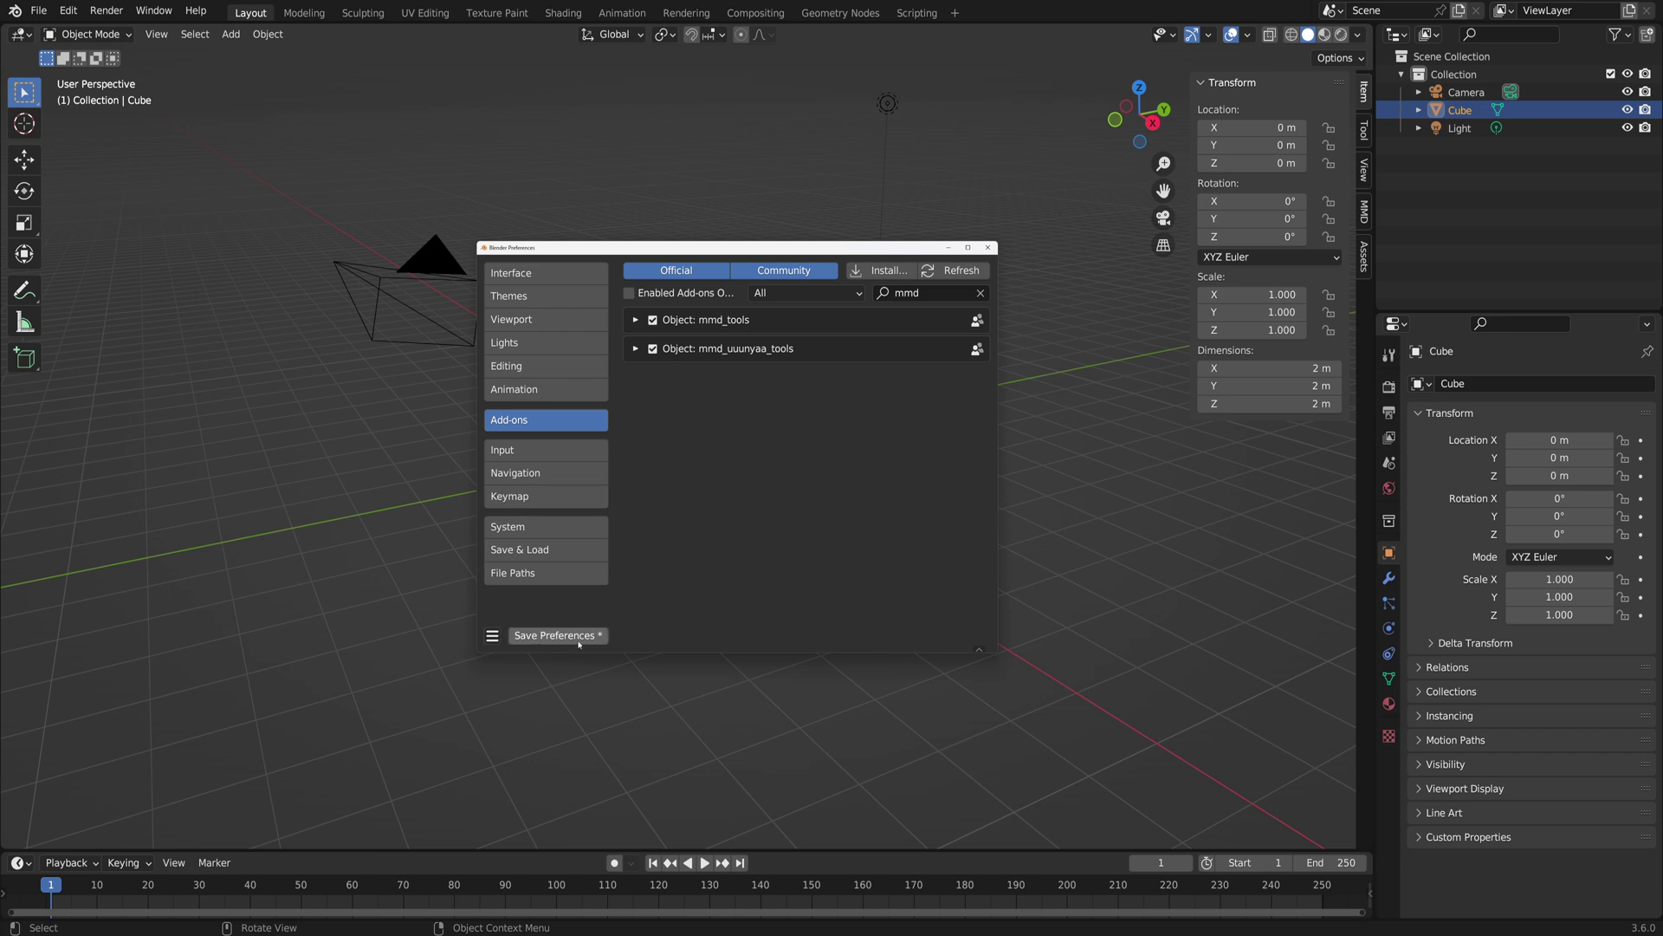
Step: Save the preferences with both MMD add-ons enabled and close the Preferences window
{"action": "left_click", "coordinate": [492, 636]}
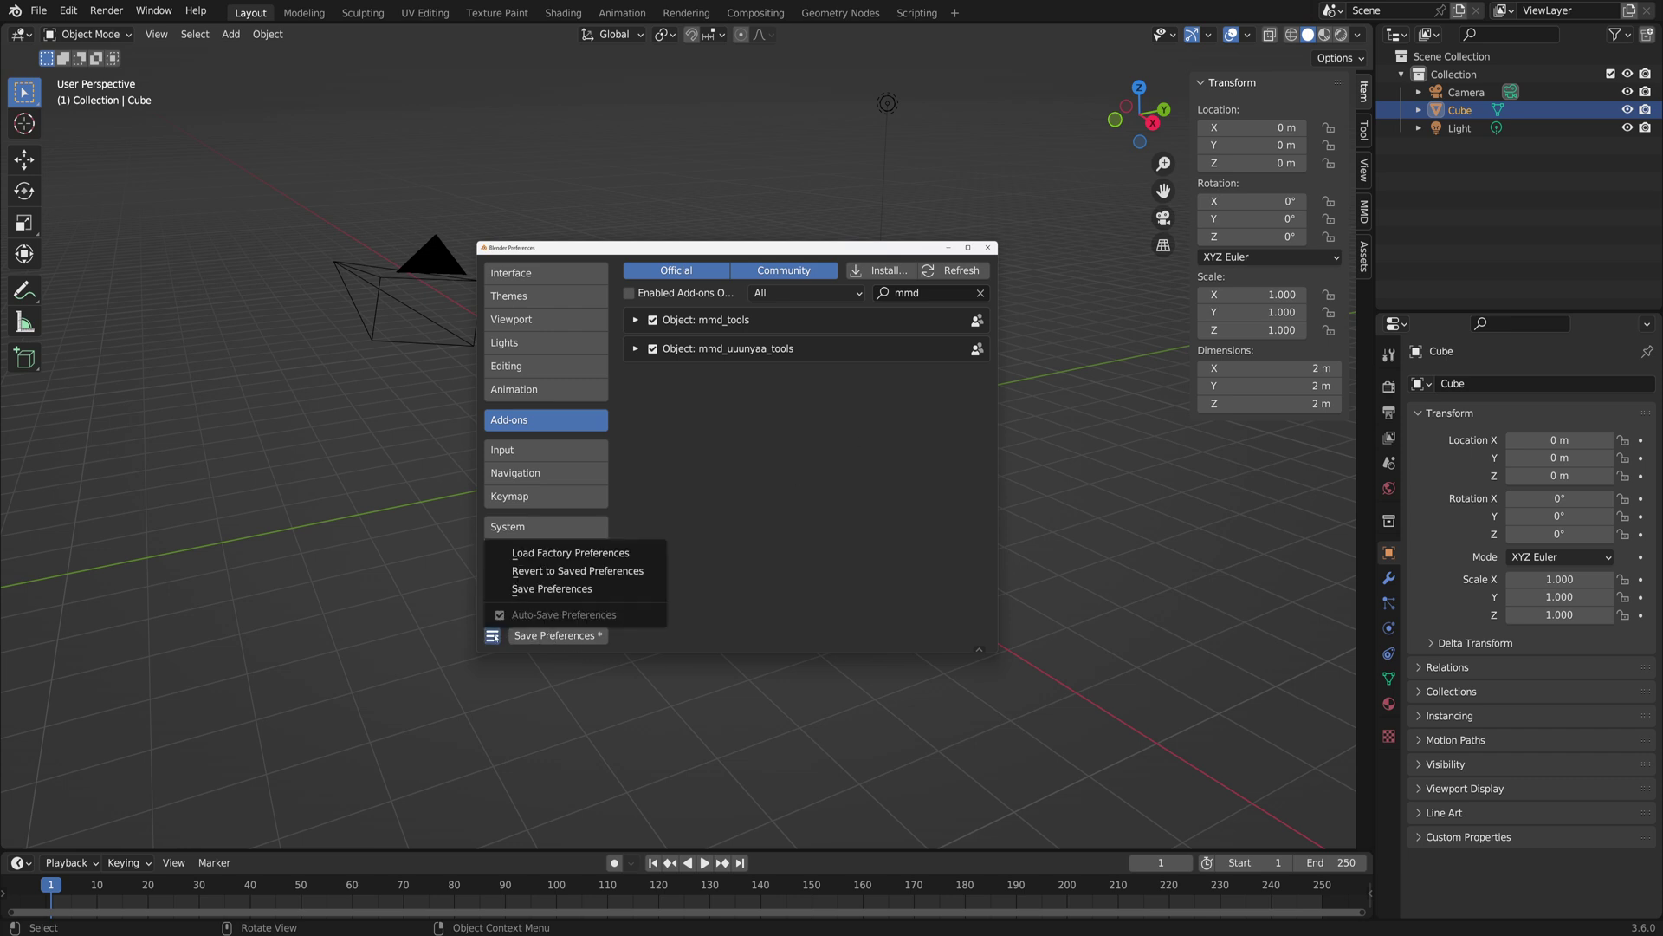
{"action": "left_click", "coordinate": [569, 589]}
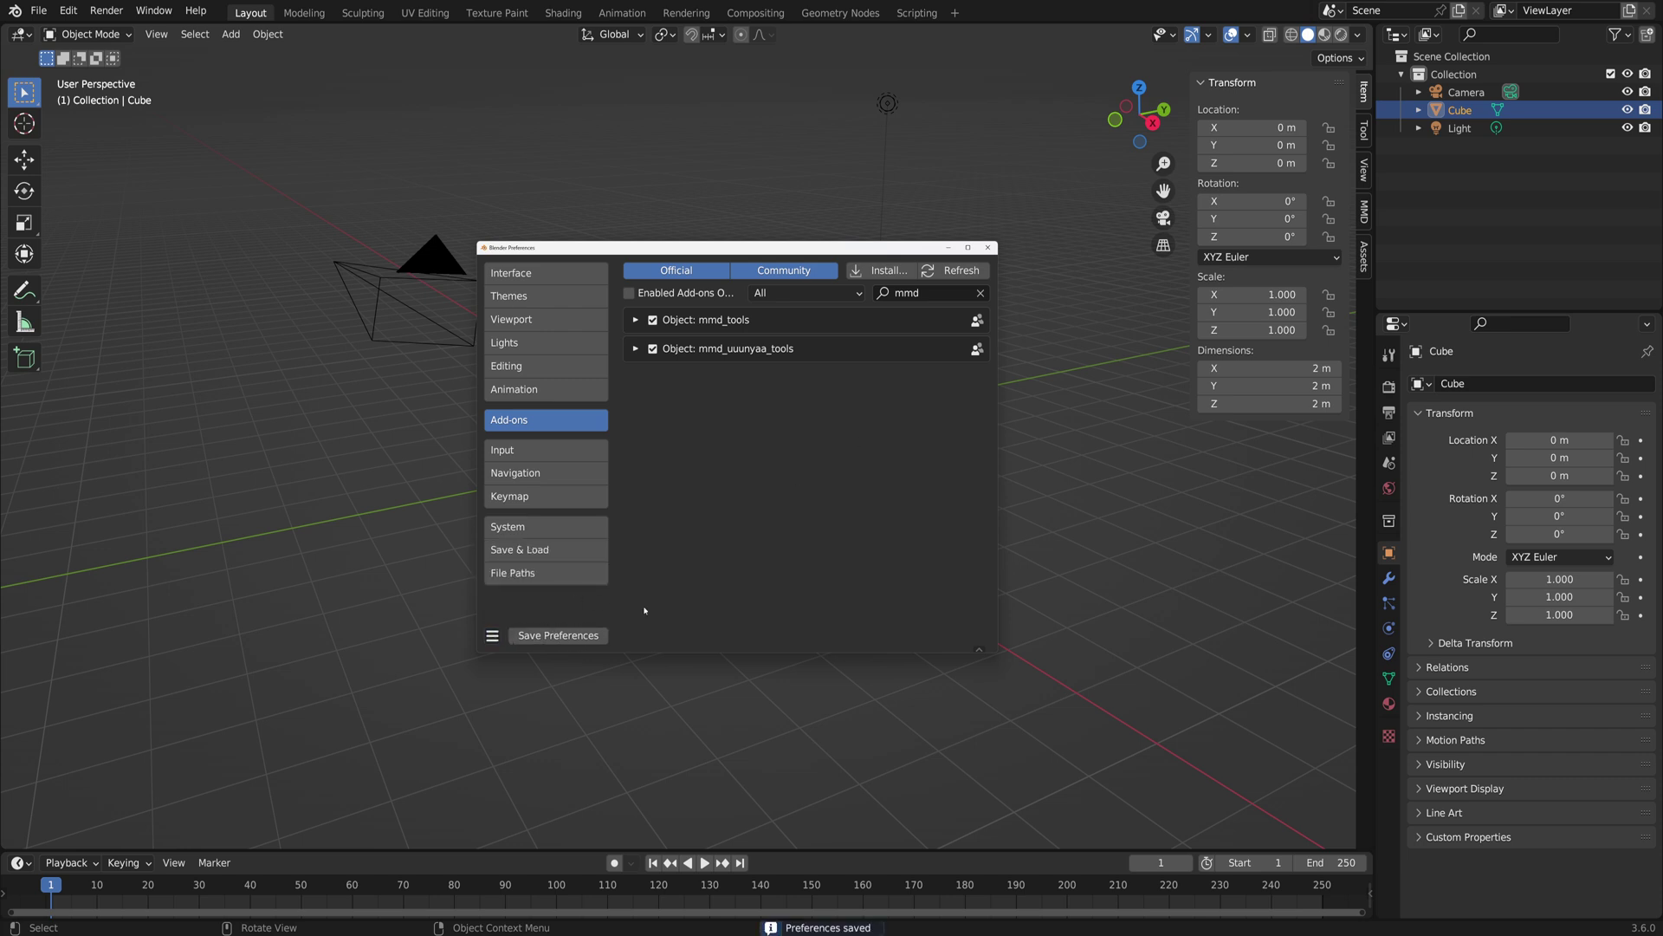
{"action": "left_click", "coordinate": [988, 248]}
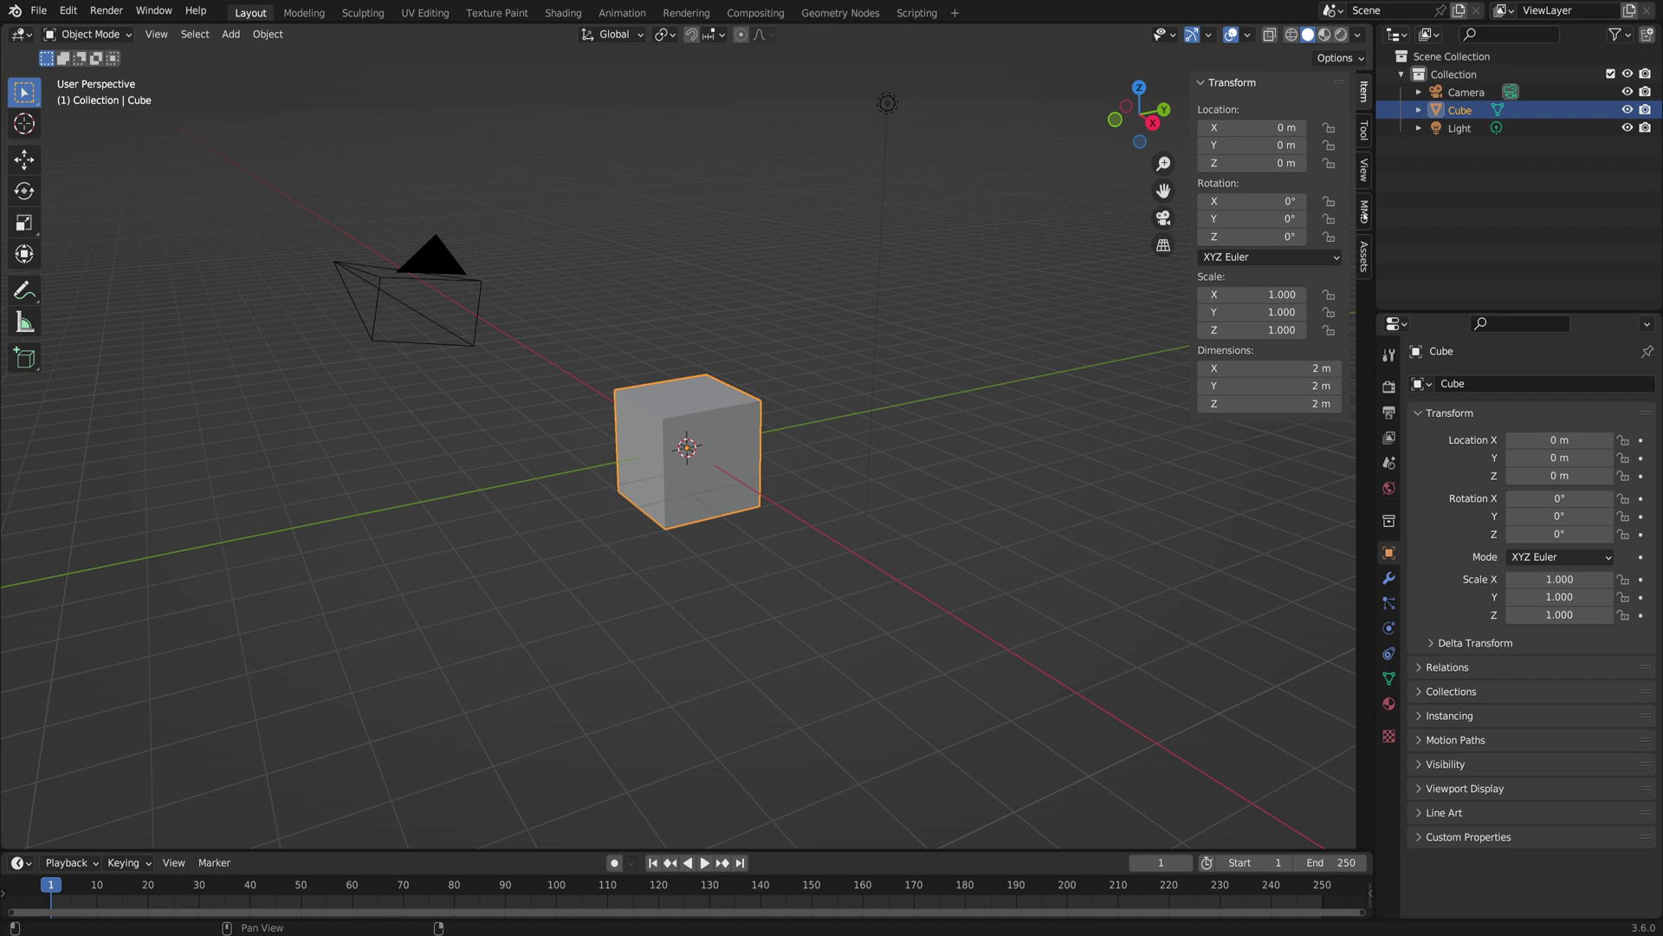
Step: Limit the UuuNyaa asset search to cached Model (.pmx) assets and browse the listed models
{"action": "left_click", "coordinate": [1365, 256]}
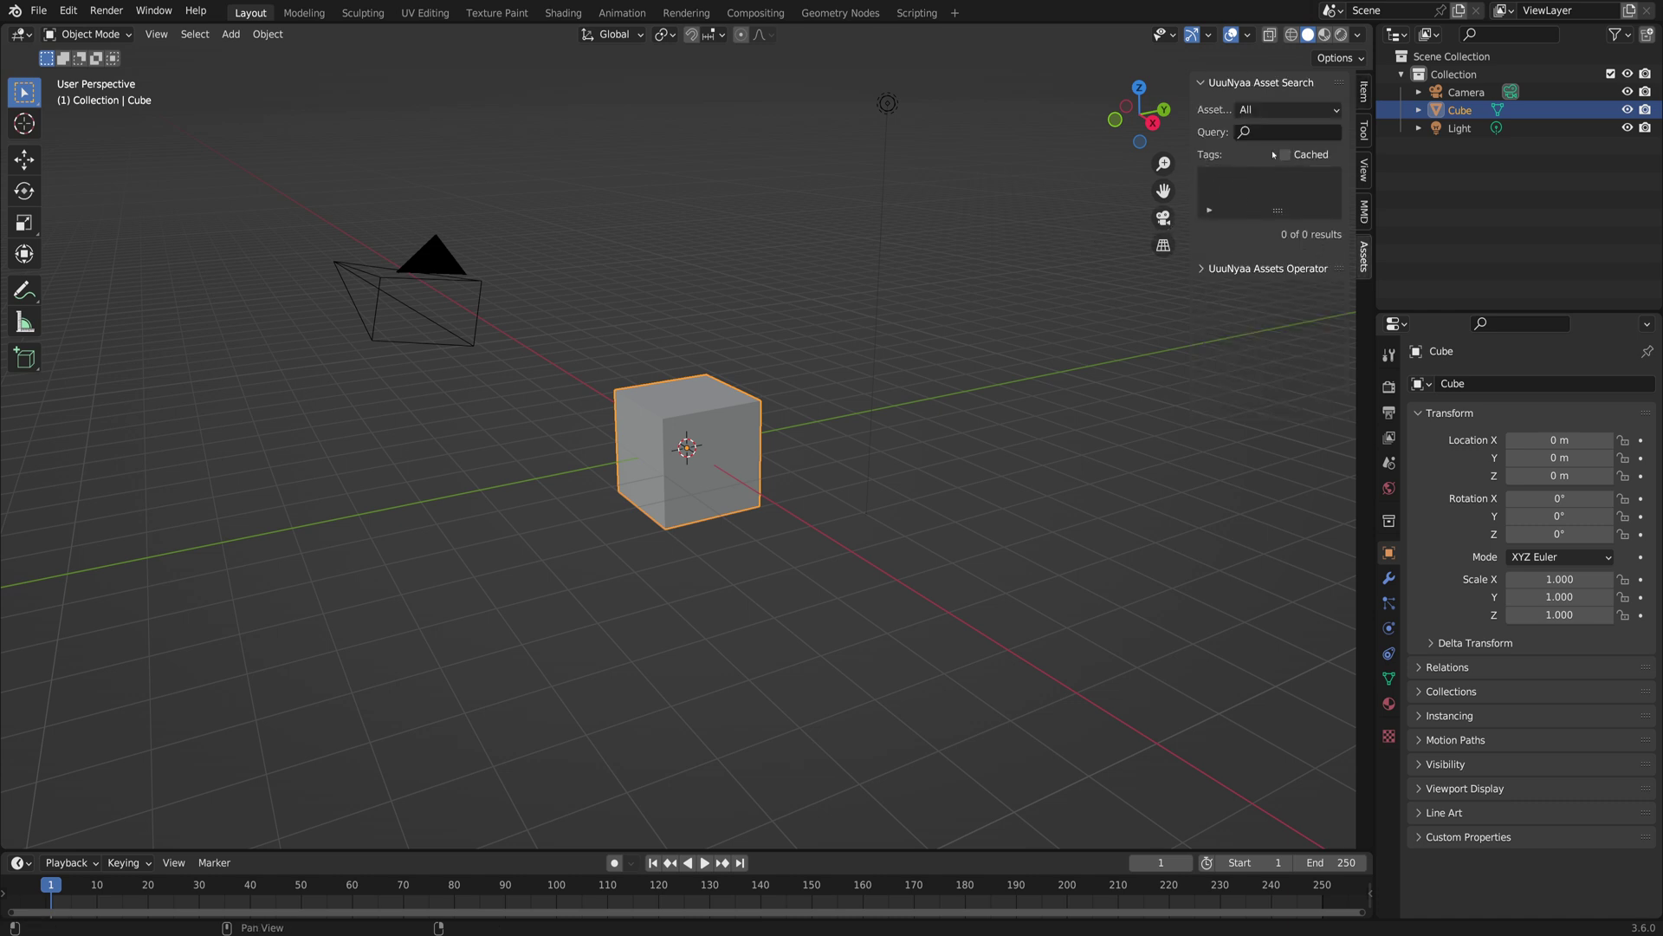
{"action": "left_click", "coordinate": [1323, 110]}
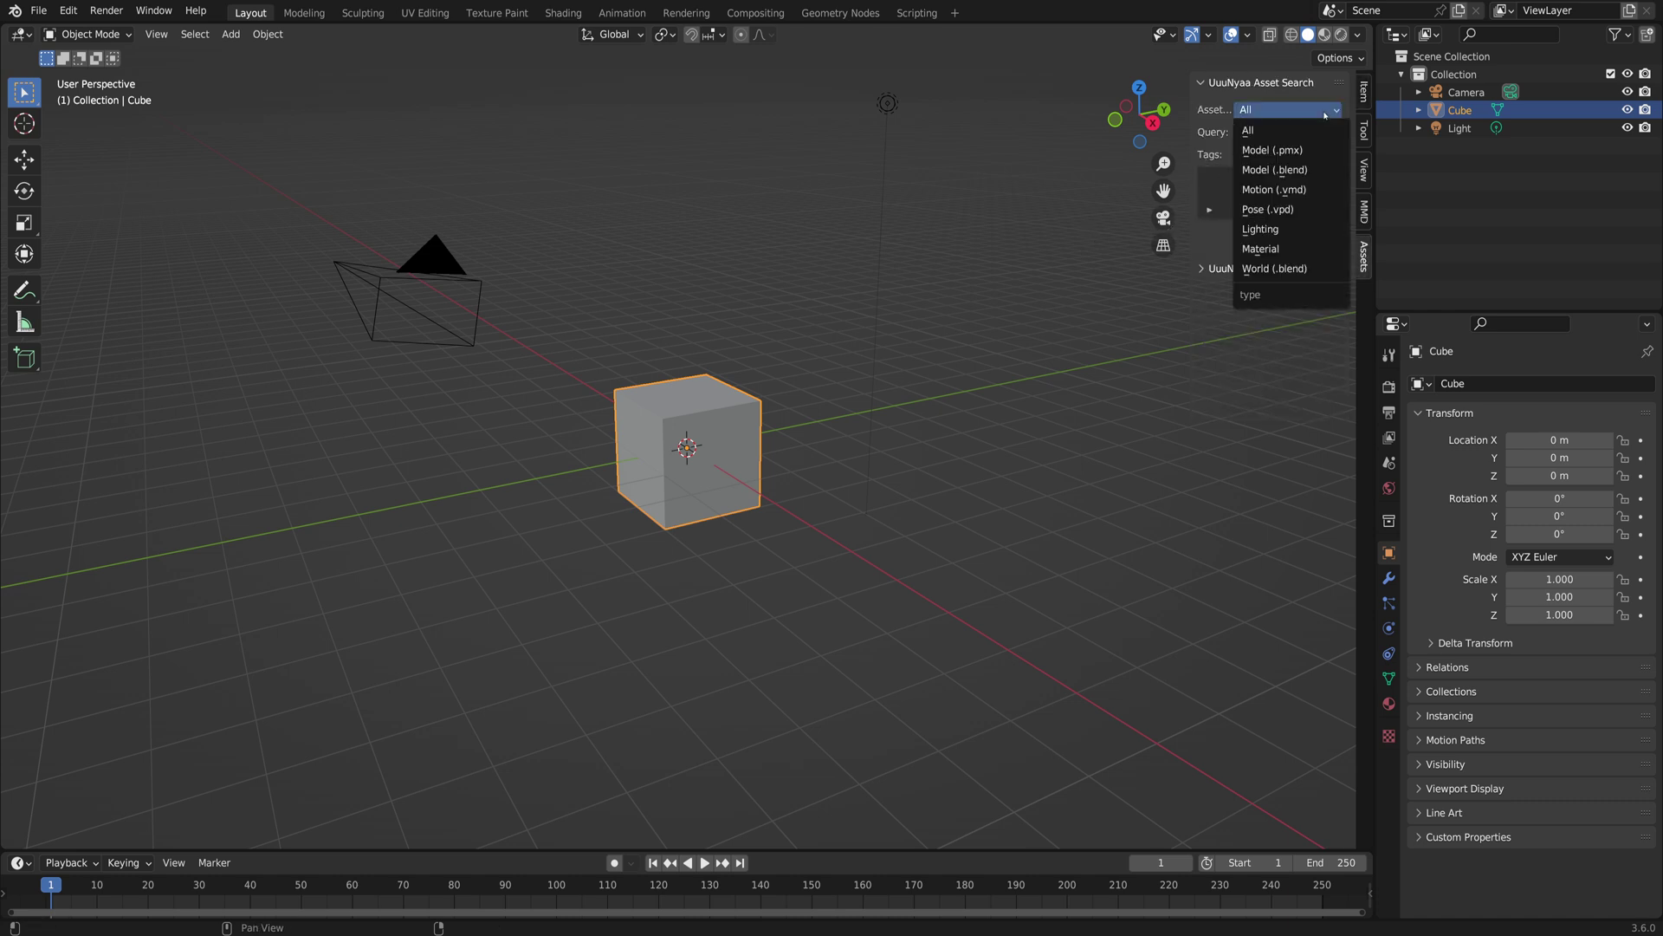
{"action": "left_click", "coordinate": [1255, 150]}
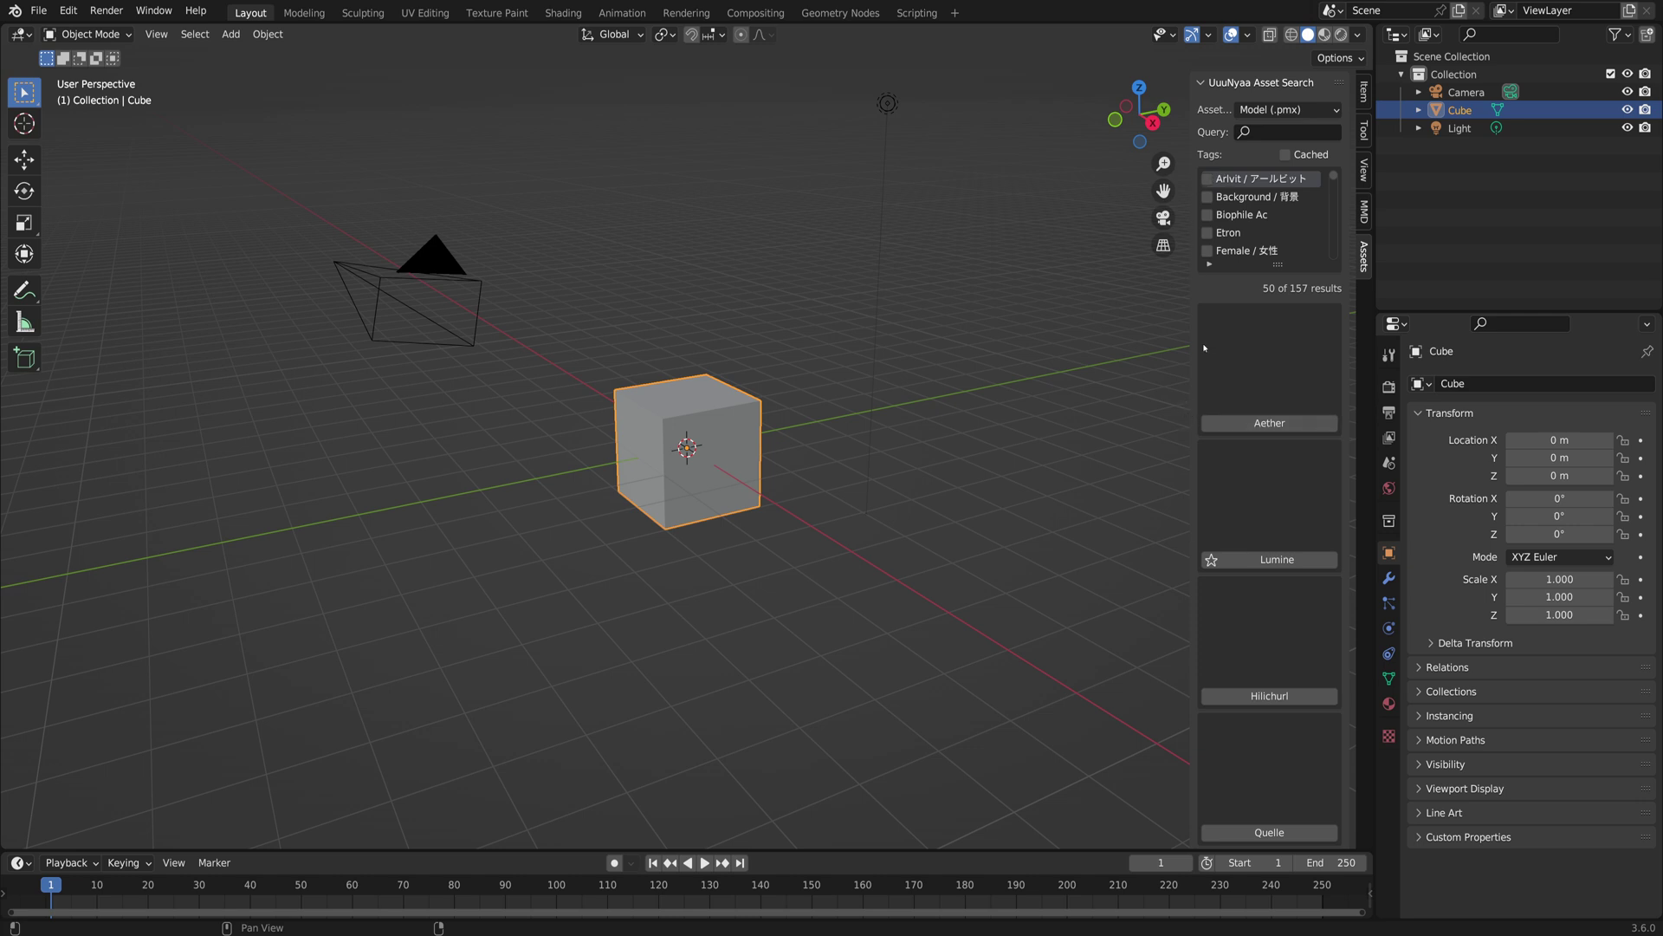
{"action": "left_click", "coordinate": [1286, 155]}
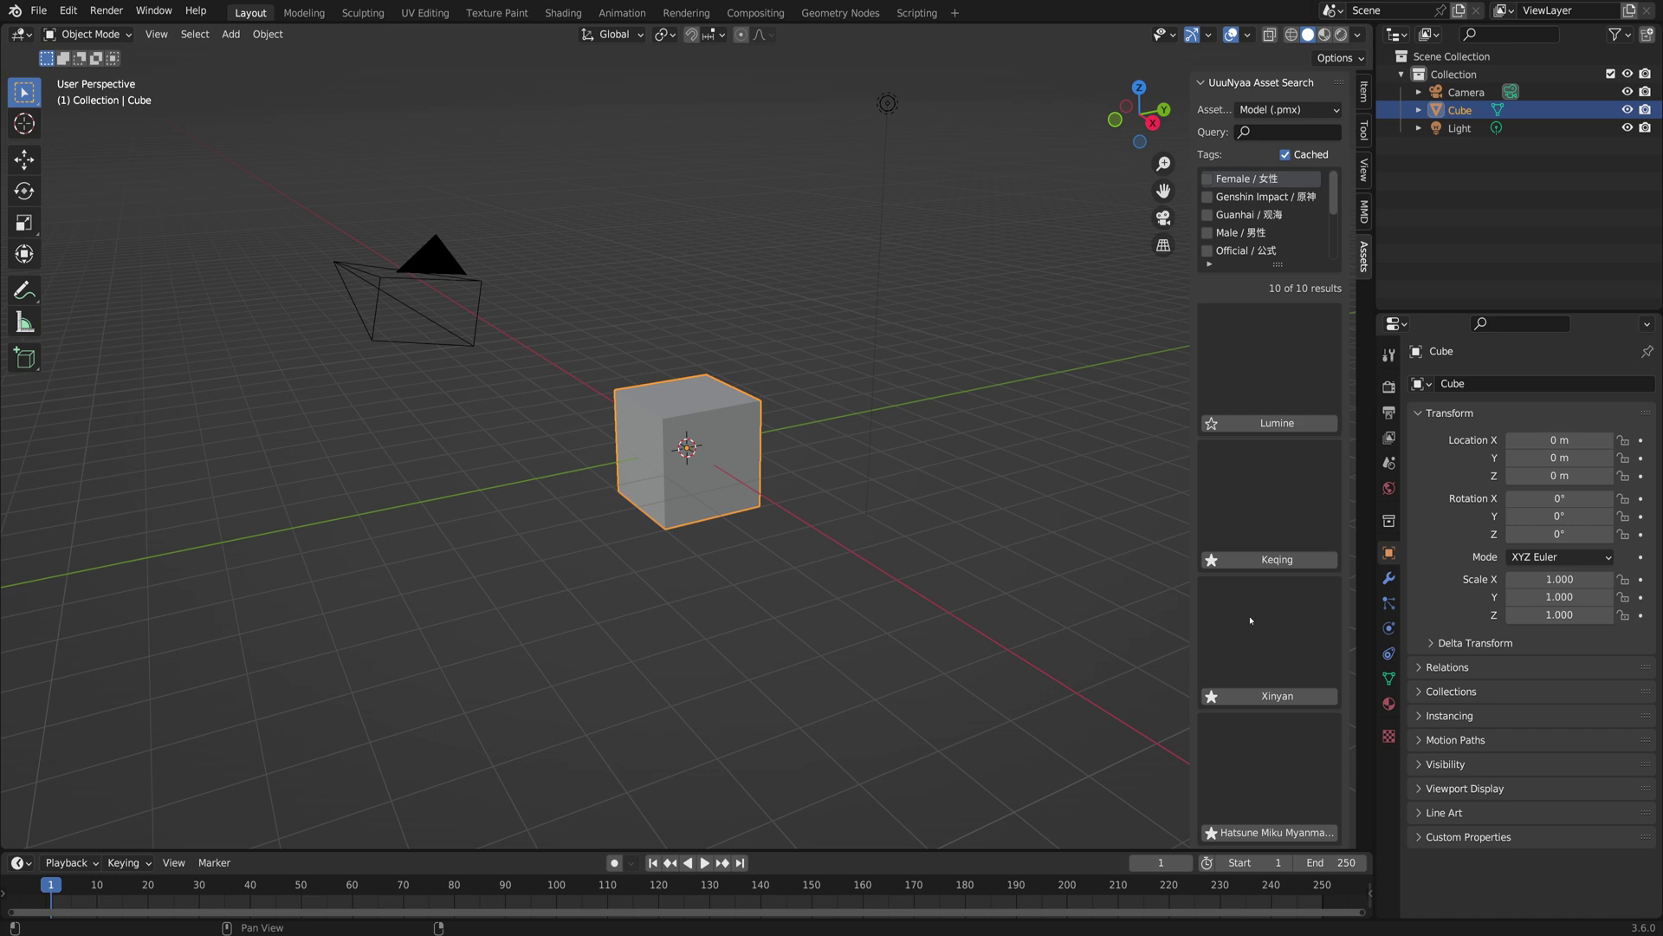
{"action": "scroll", "coordinate": [1251, 620], "scroll_direction": "down", "scroll_amount": 2}
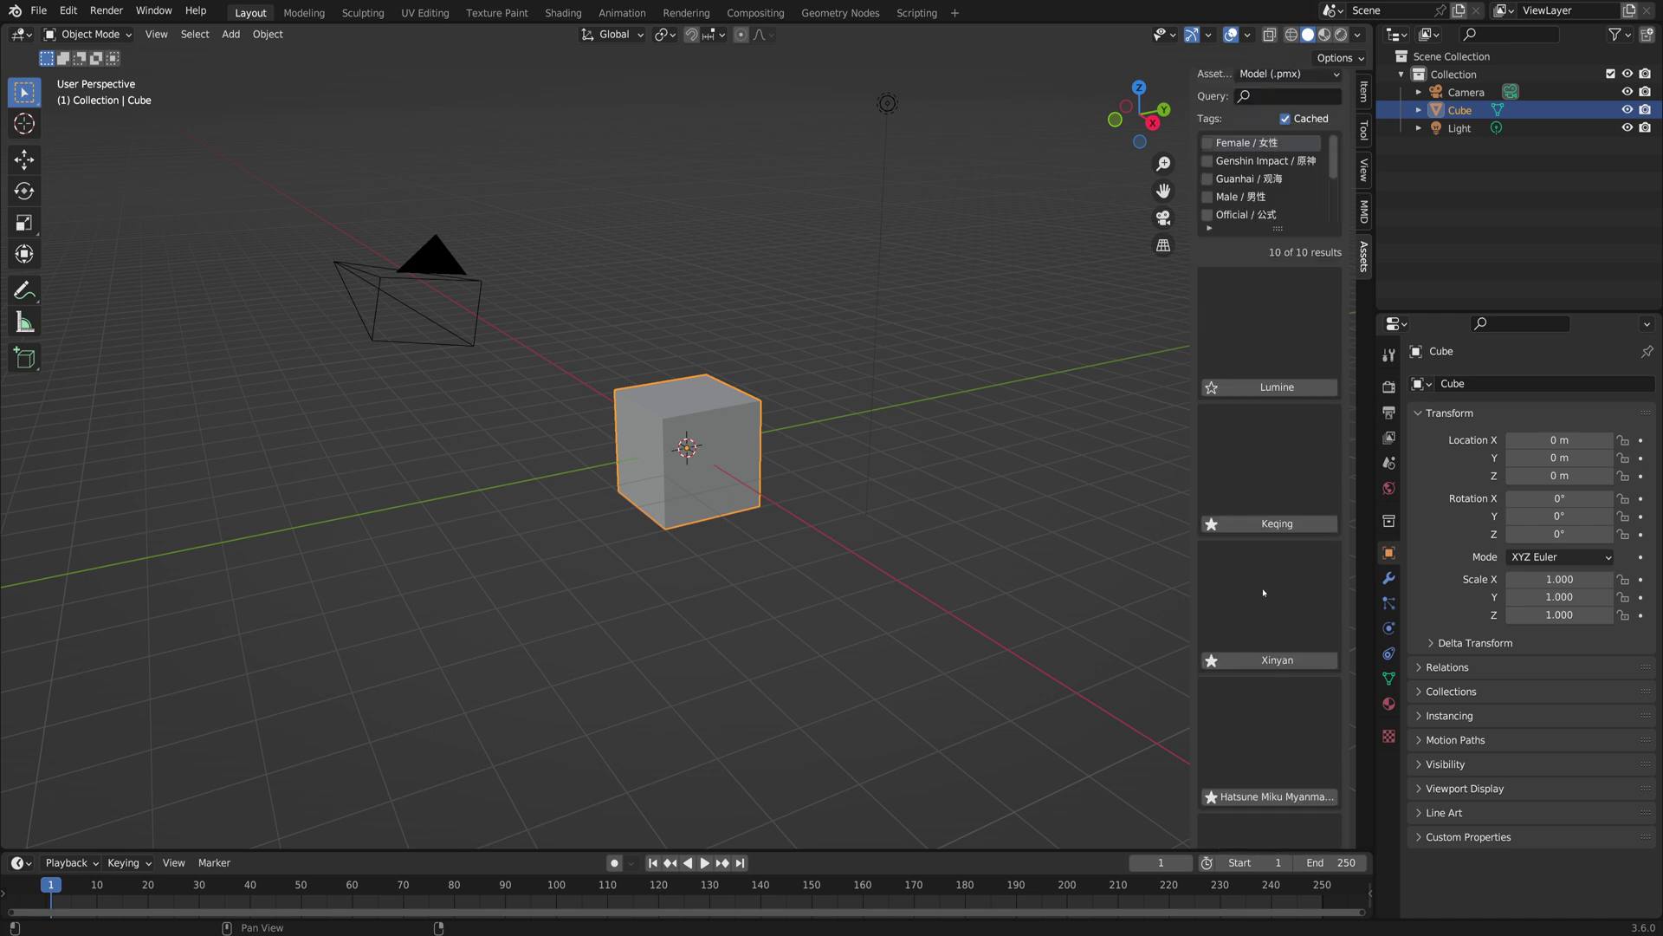
Step: Import the Keqing model from the cached assets with its .pmx file at scale 0.08
{"action": "scroll", "coordinate": [1256, 572], "scroll_direction": "up", "scroll_amount": 2}
{"action": "scroll", "coordinate": [1249, 490], "scroll_direction": "down", "scroll_amount": 1}
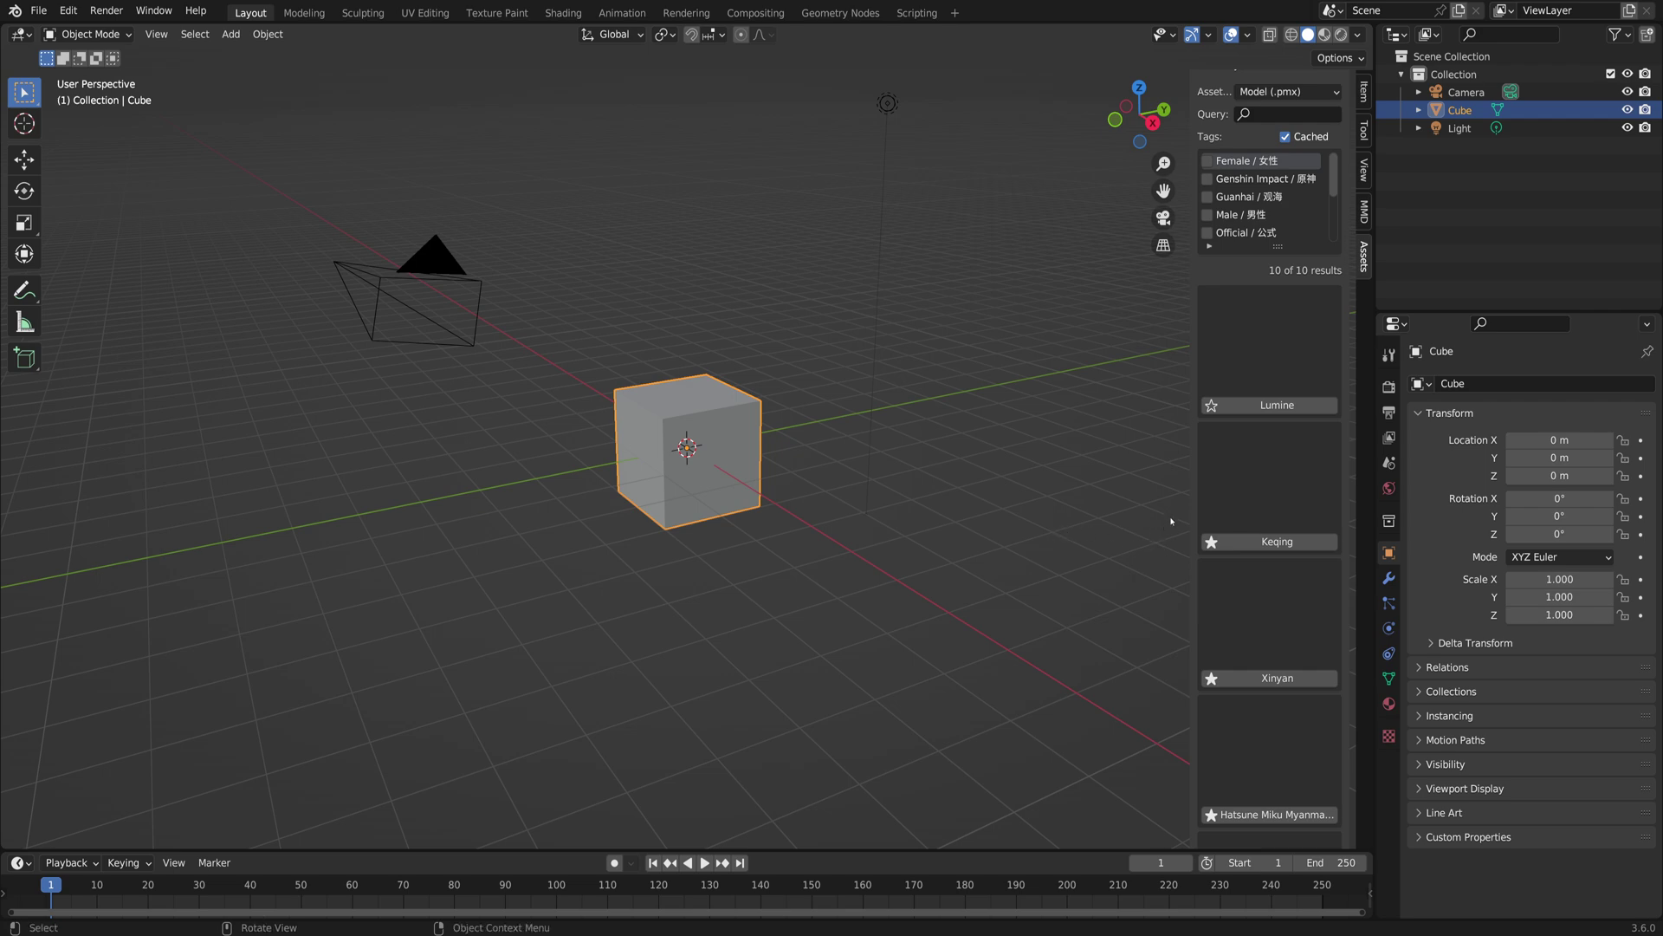
{"action": "left_click", "coordinate": [936, 472]}
{"action": "left_click", "coordinate": [1278, 541]}
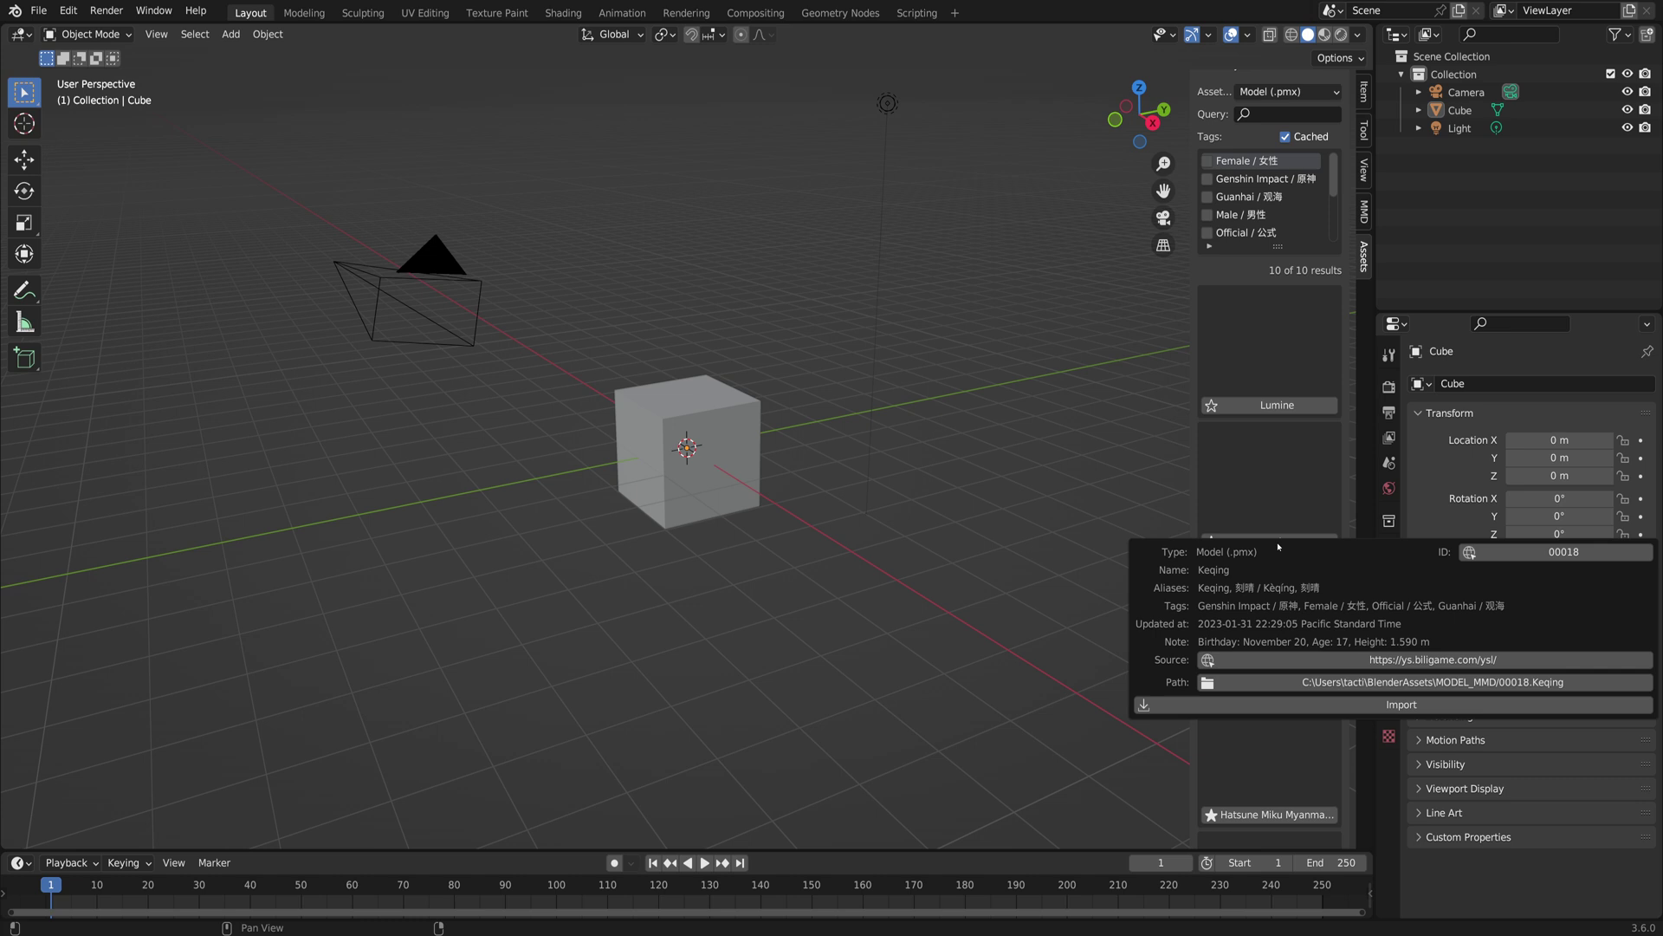
{"action": "left_click", "coordinate": [1359, 705]}
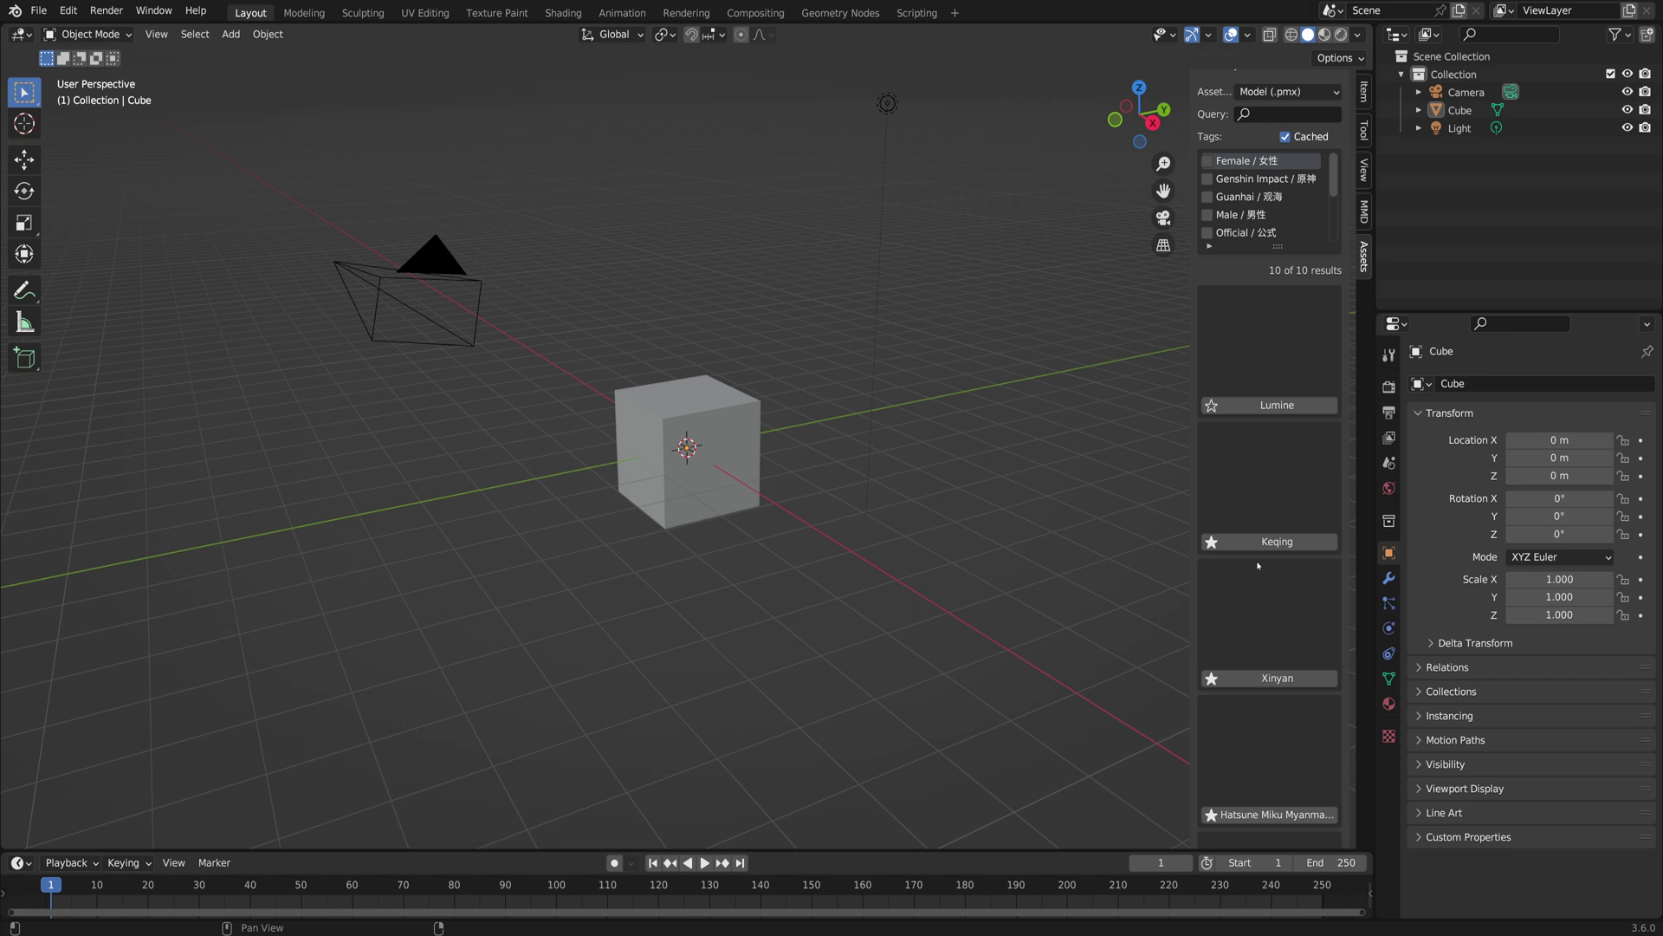
{"action": "left_click", "coordinate": [1271, 540]}
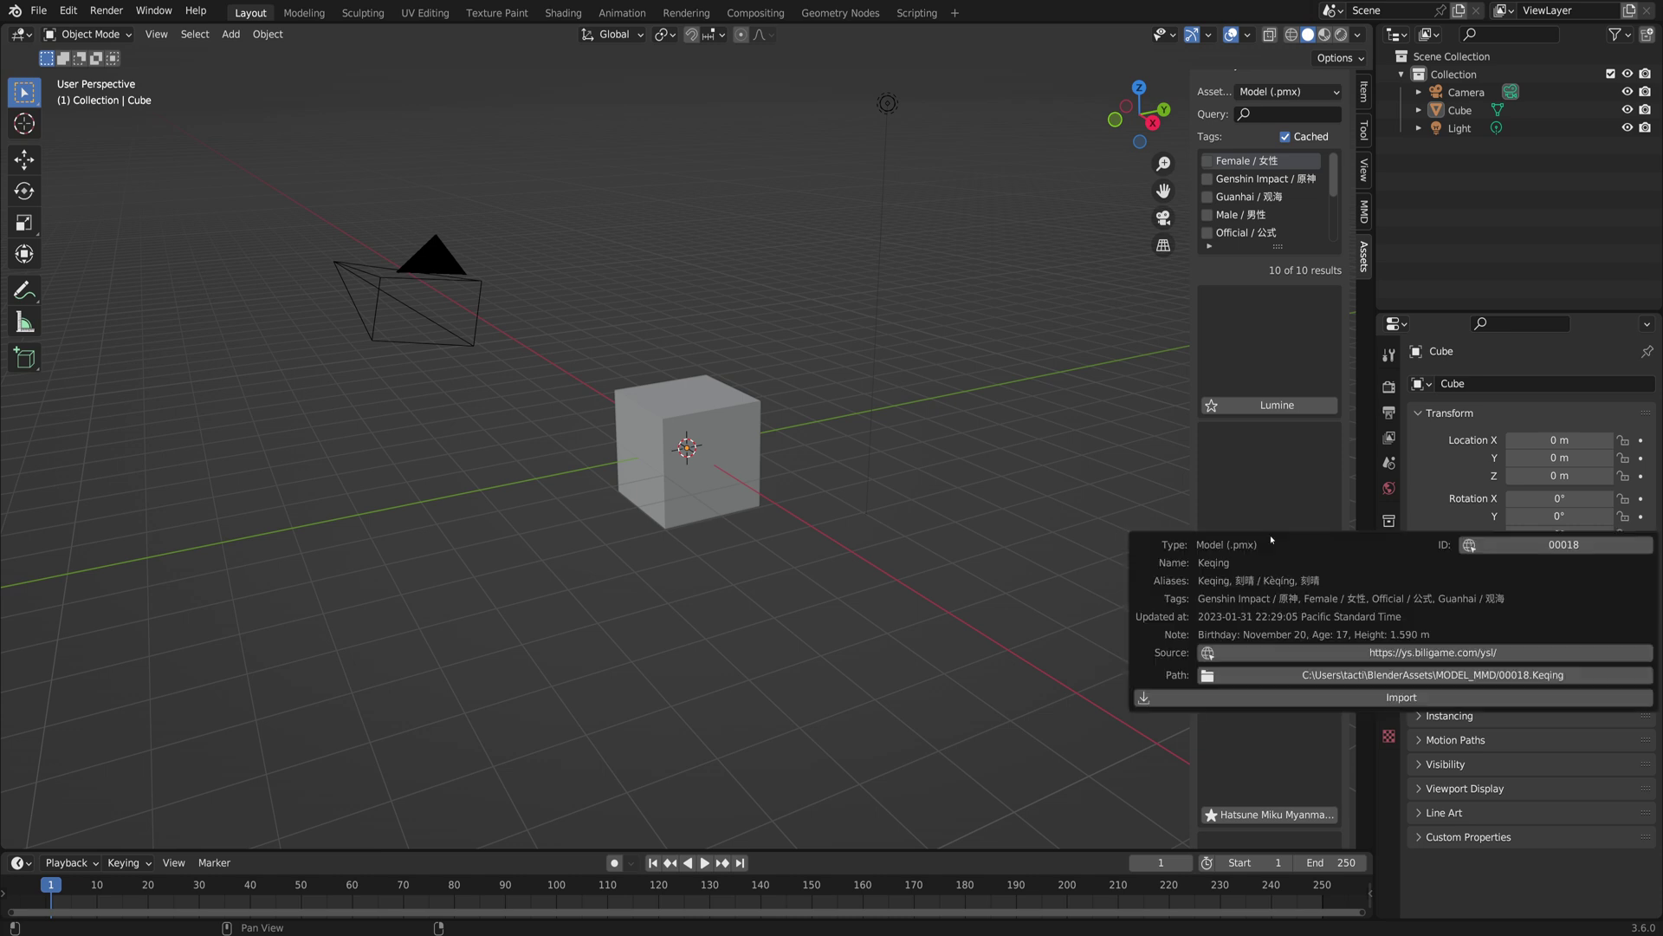
{"action": "left_click", "coordinate": [1365, 698]}
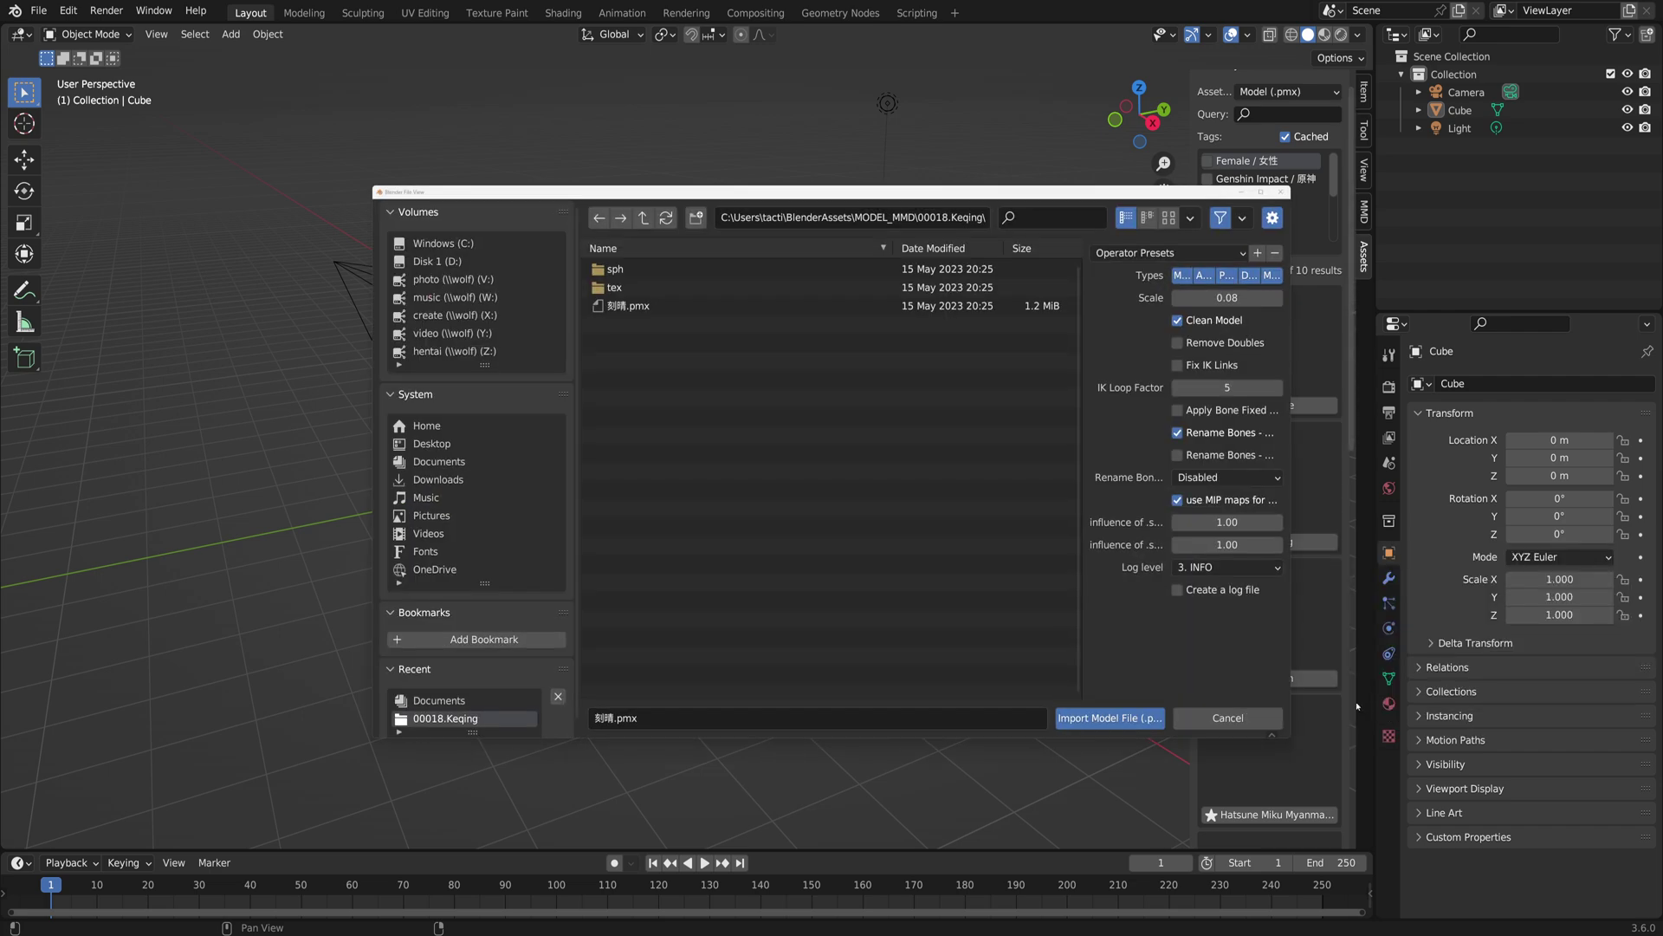
{"action": "left_click", "coordinate": [1106, 718]}
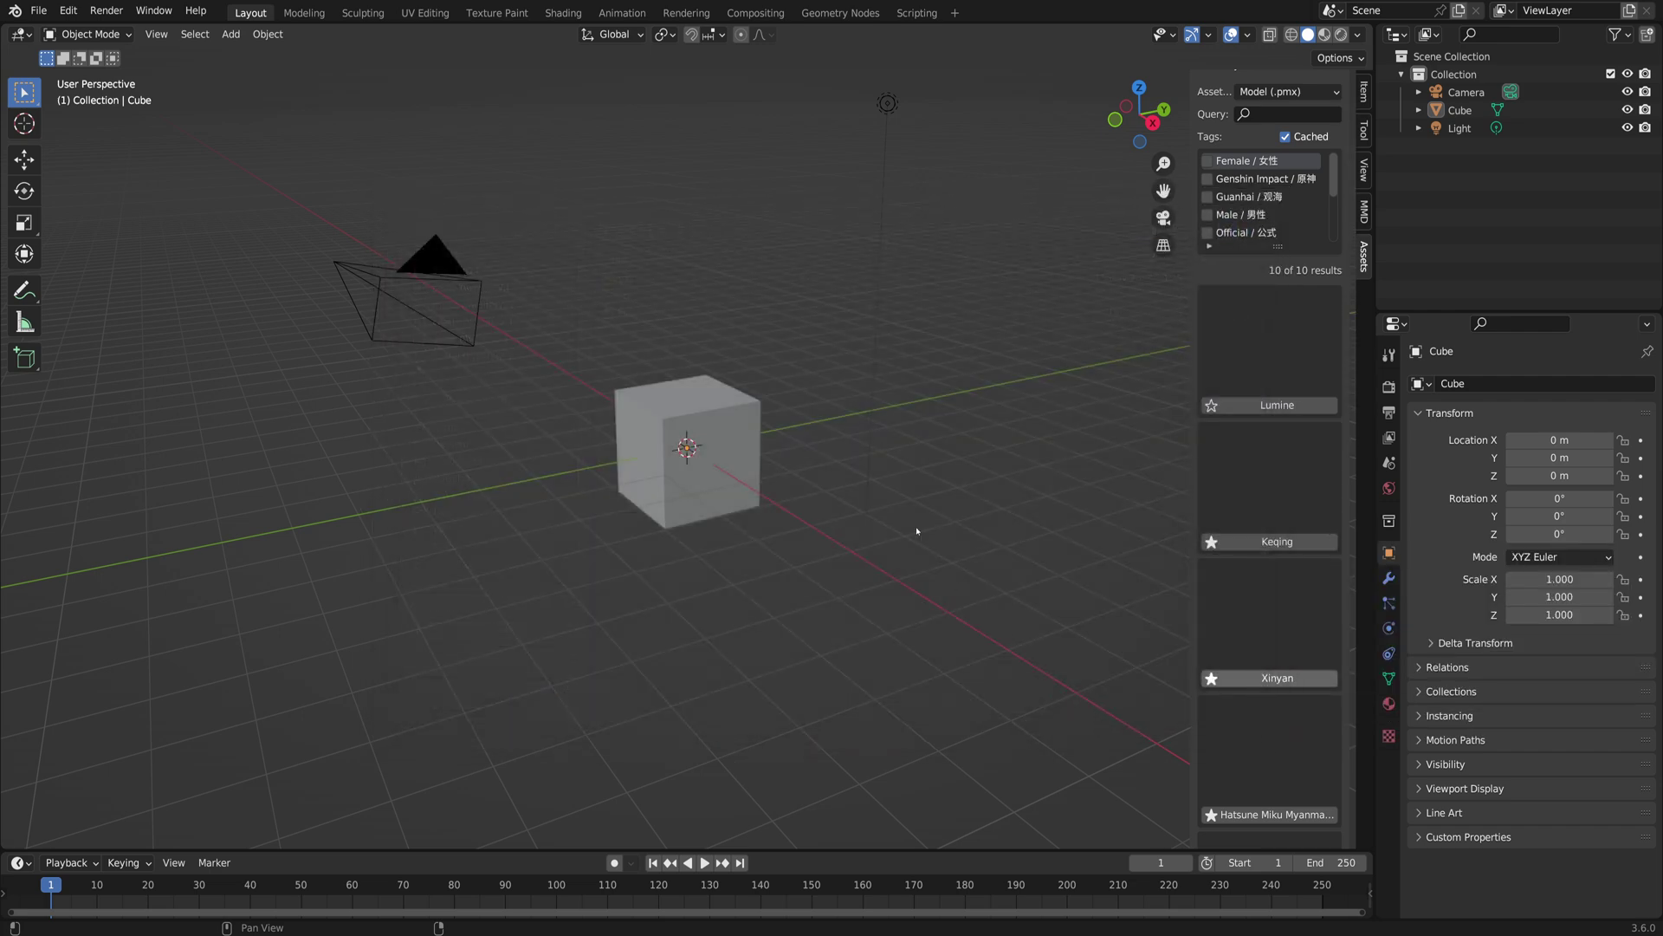
Step: Delete the default cube that encloses the imported Keqing model
{"action": "middle_click_drag", "start_coordinate": [832, 453], "coordinate": [966, 511]}
{"action": "left_click", "coordinate": [875, 496]}
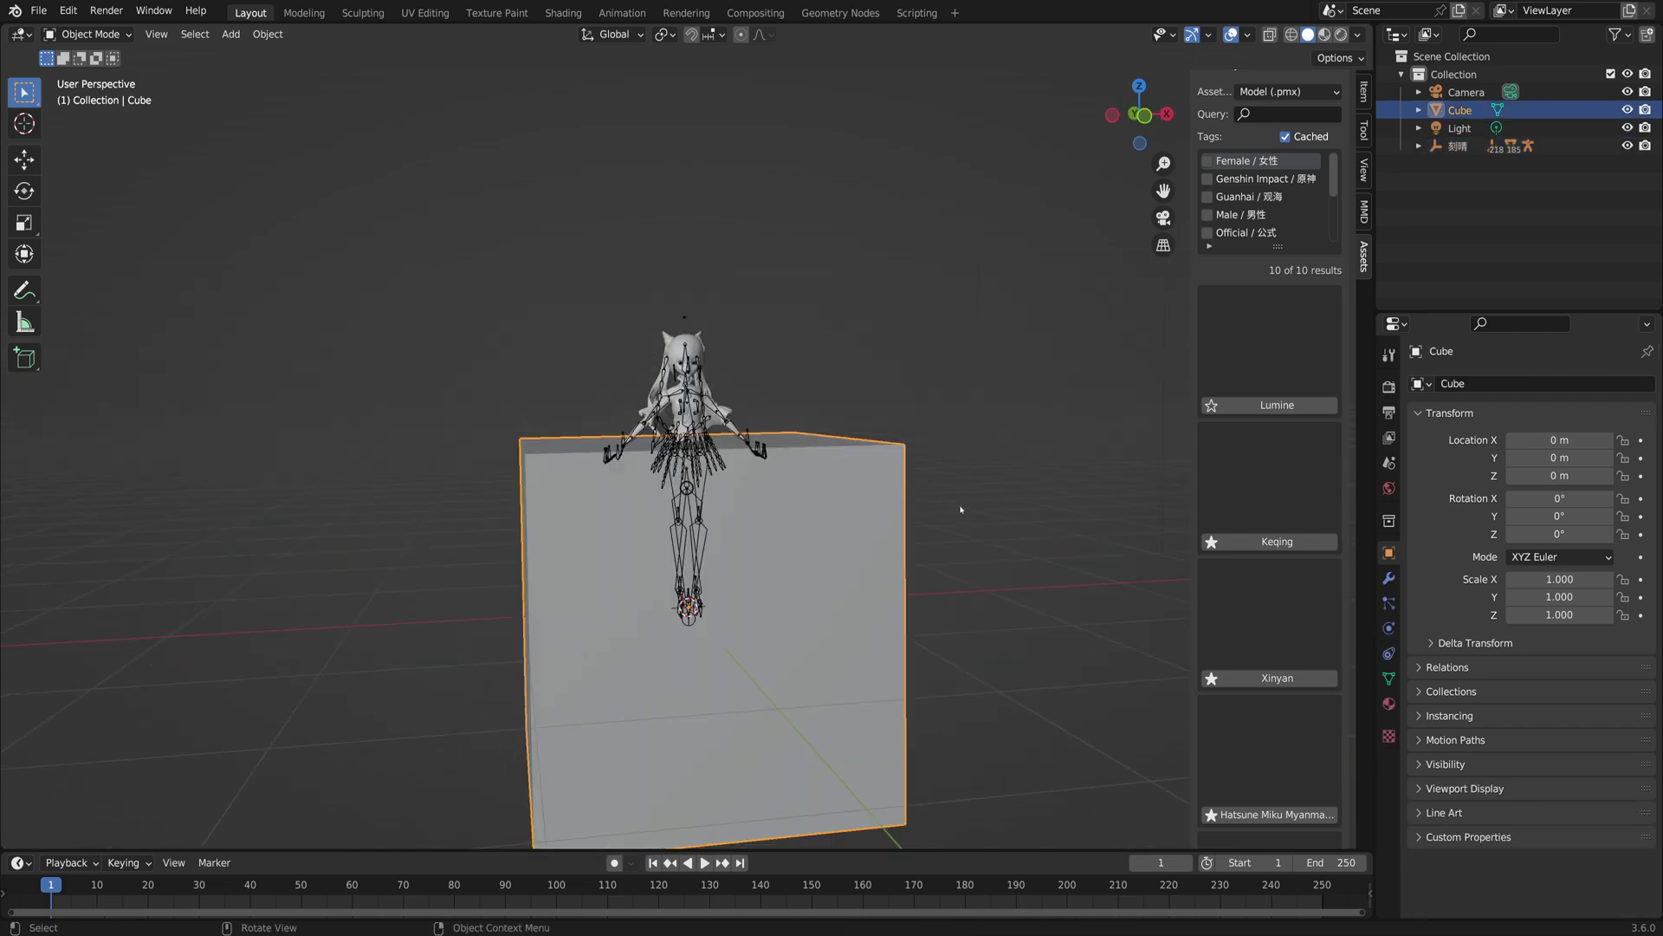
{"action": "key", "text": "x"}
{"action": "left_click", "coordinate": [915, 508]}
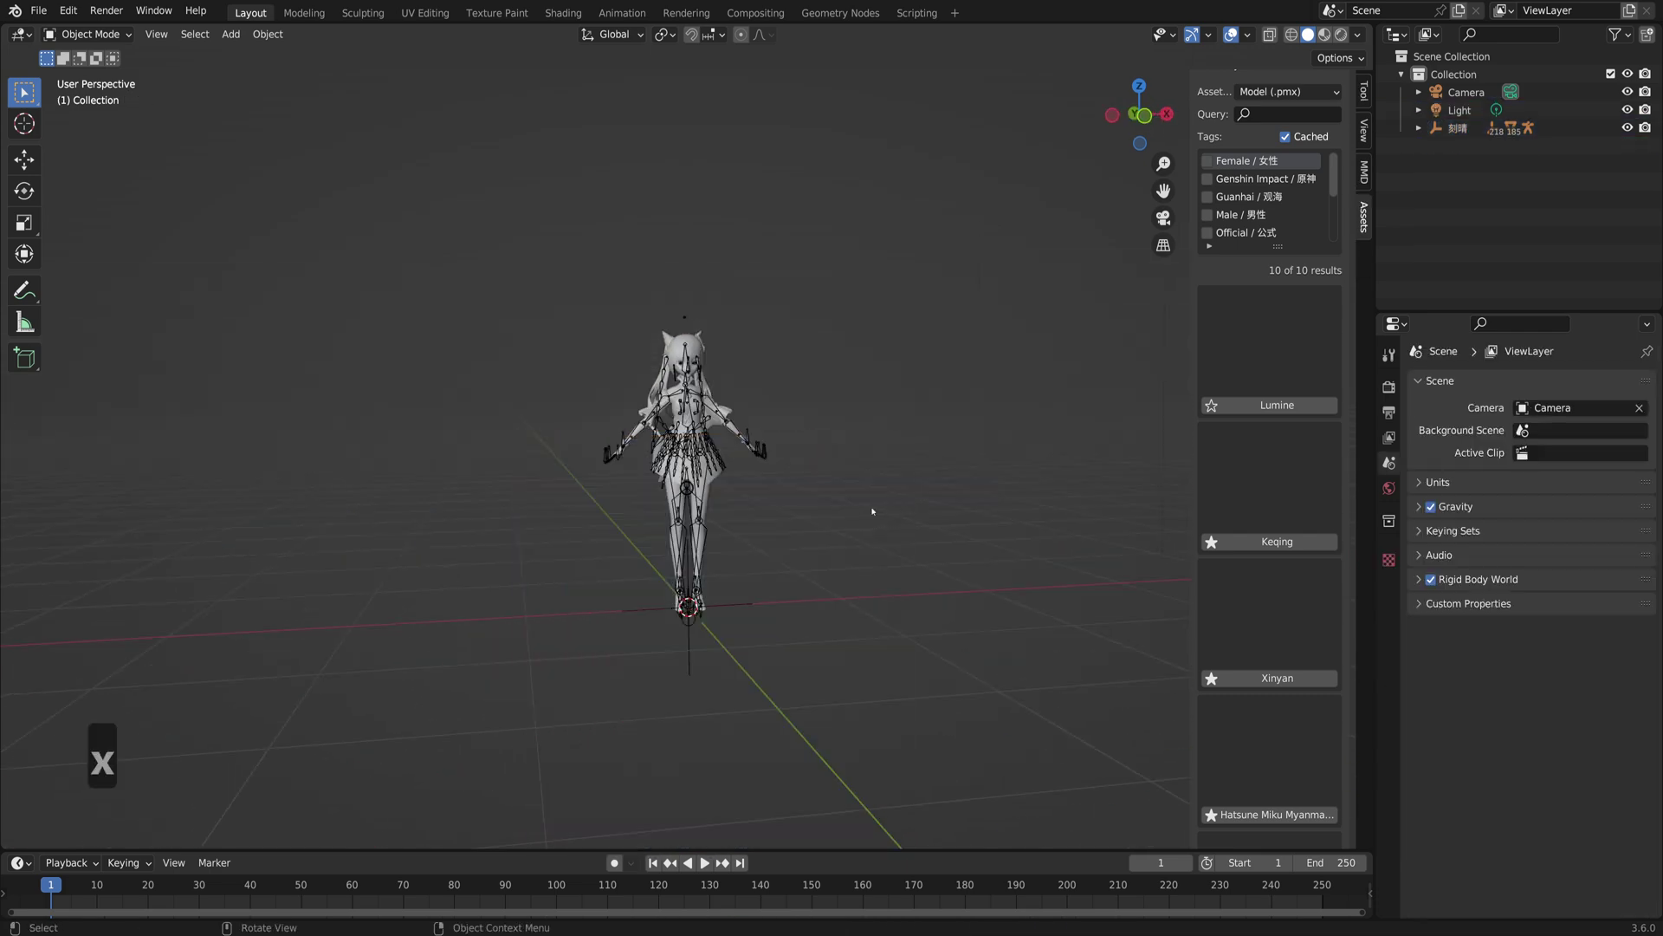
Step: Examine the model's bones through the mesh with X-Ray enabled, and turn X-Ray off again
{"action": "scroll", "coordinate": [851, 512], "scroll_direction": "up", "scroll_amount": 5}
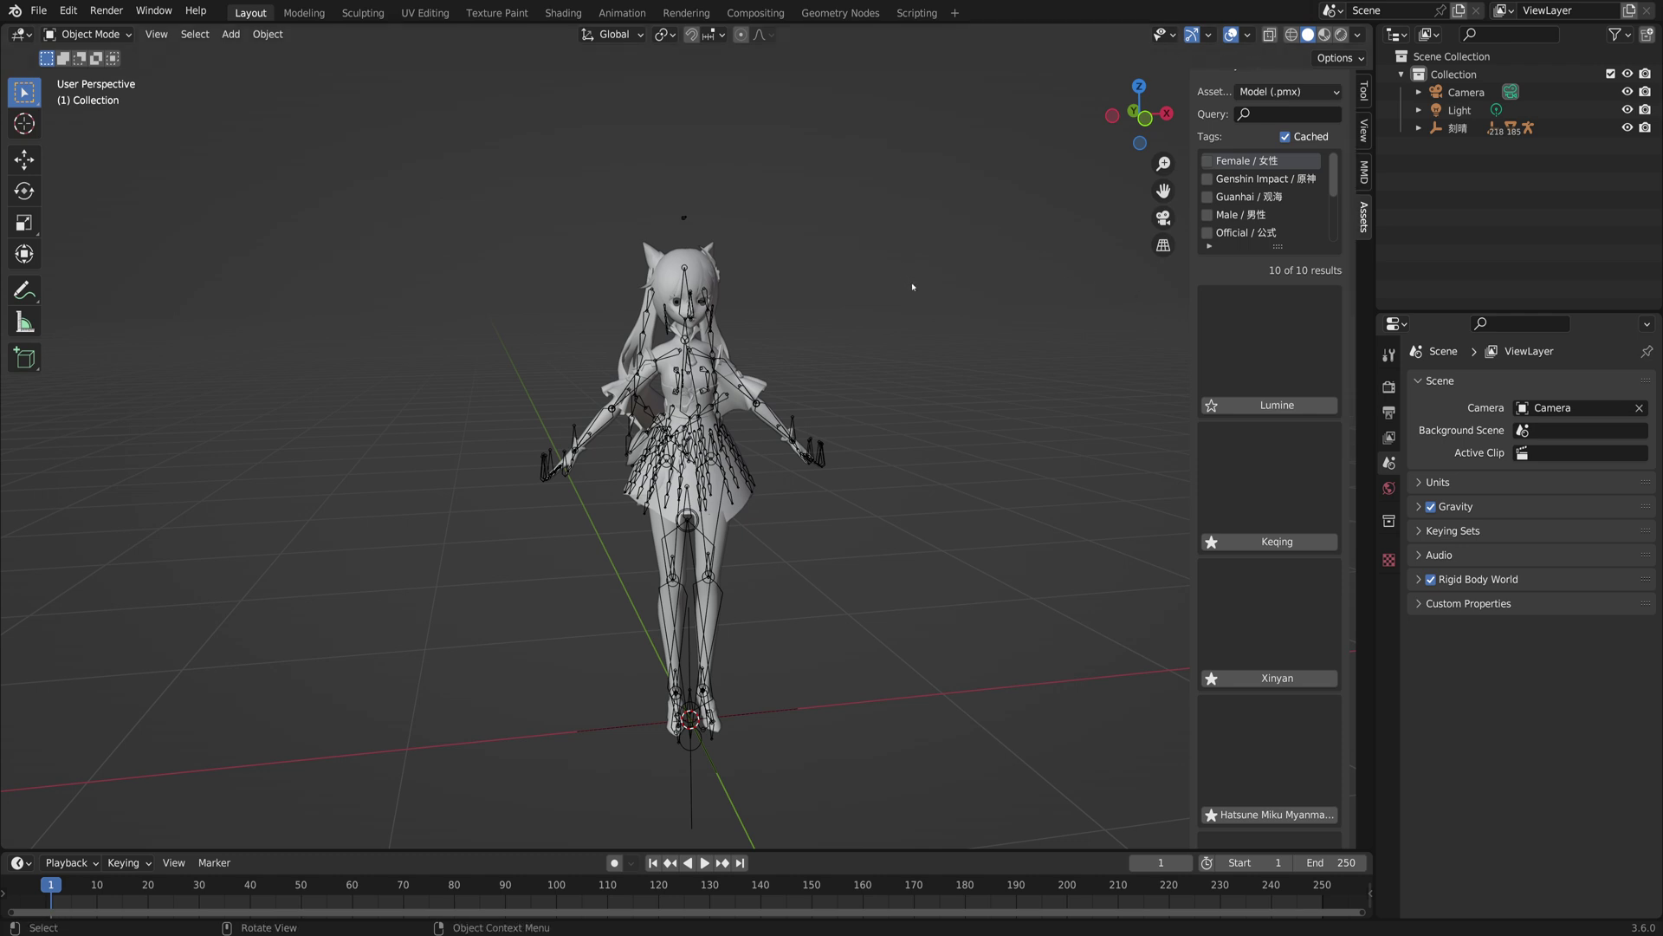
{"action": "left_click", "coordinate": [1269, 34]}
{"action": "middle_click_drag", "start_coordinate": [858, 372], "coordinate": [753, 382]}
{"action": "scroll", "coordinate": [861, 367], "scroll_direction": "up", "scroll_amount": 4}
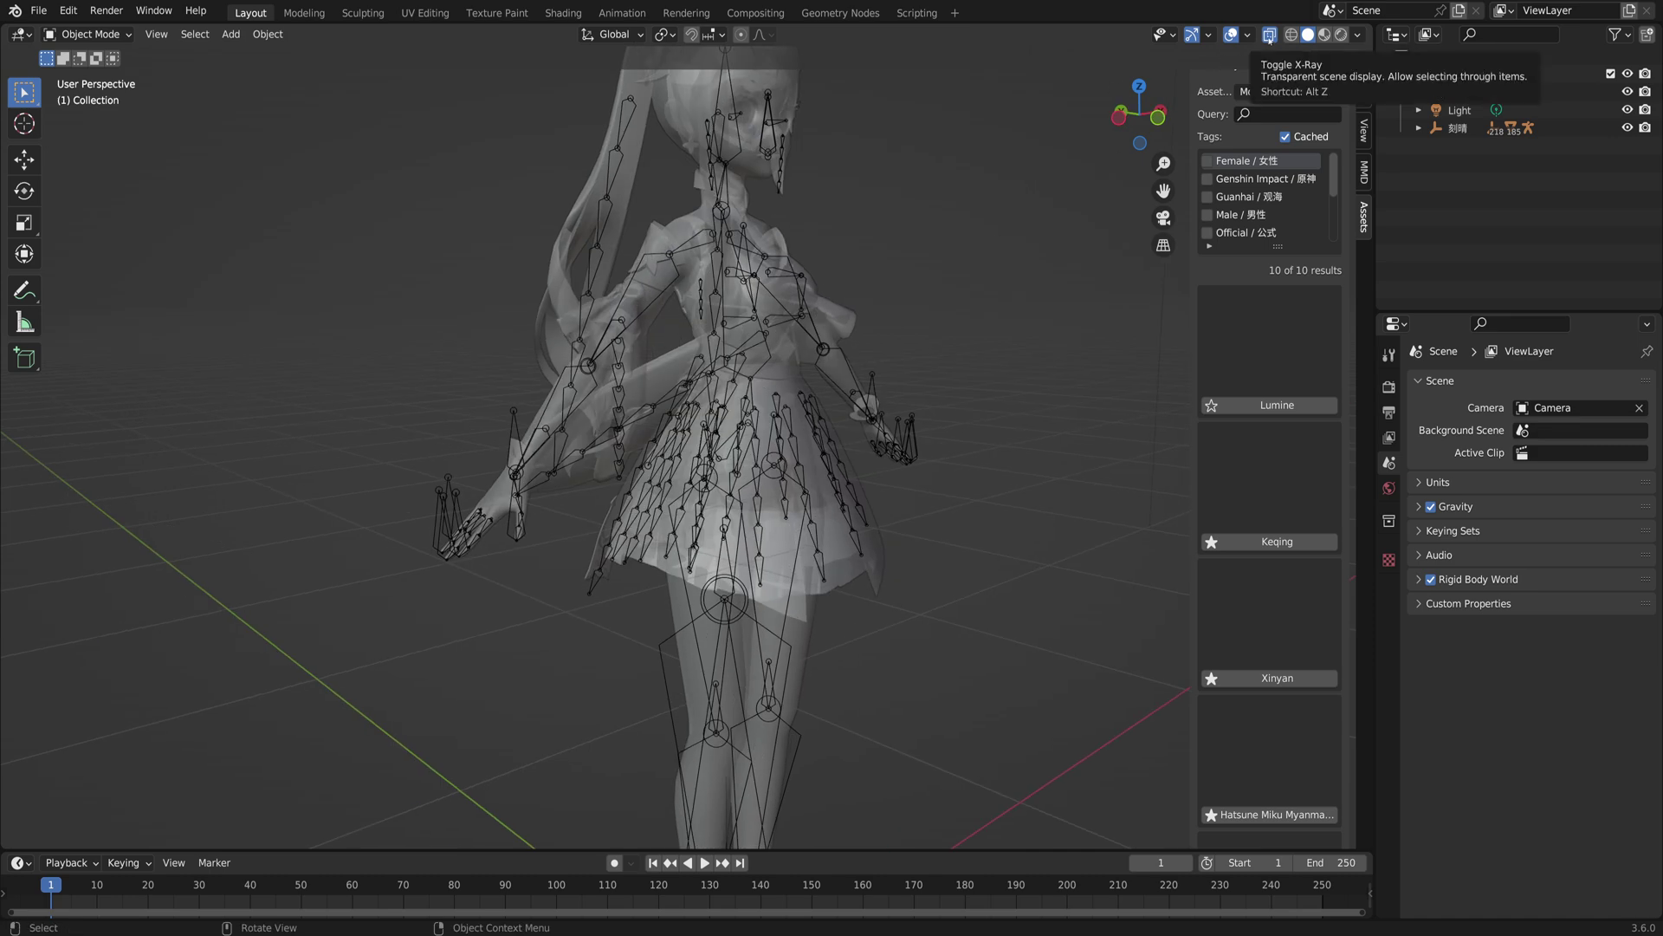
{"action": "mouse_move", "coordinate": [979, 381]}
{"action": "middle_mouse_down"}
{"action": "mouse_move", "coordinate": [875, 390]}
{"action": "mouse_move", "coordinate": [1019, 417]}
{"action": "mouse_move", "coordinate": [958, 363]}
{"action": "middle_mouse_up"}
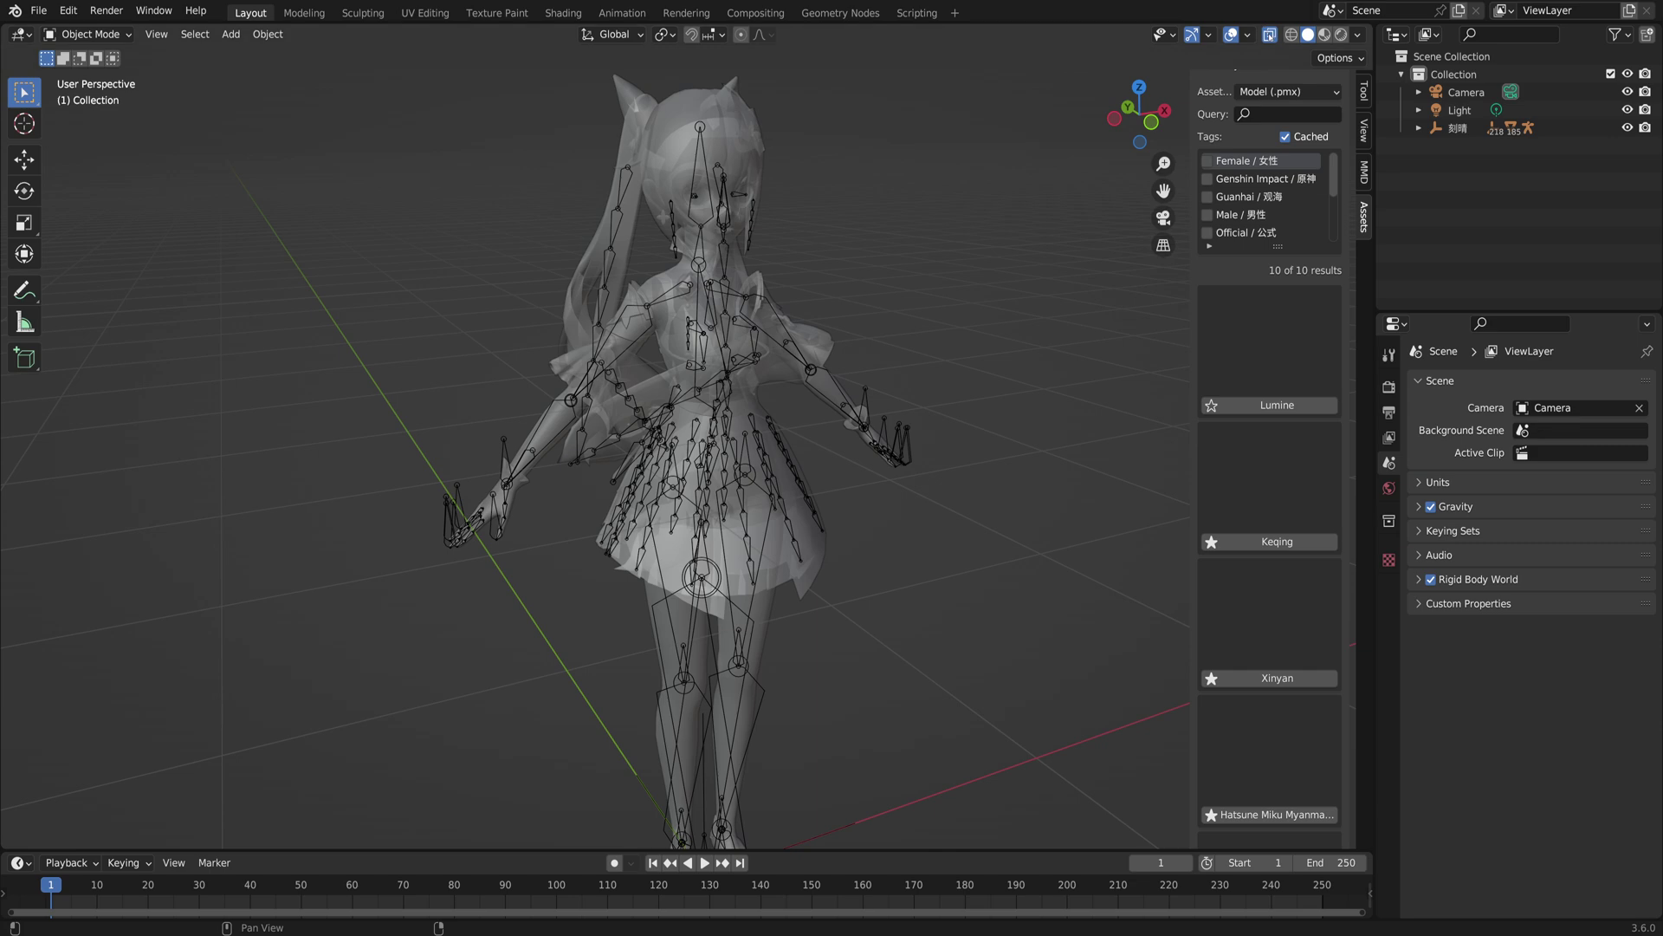
{"action": "left_click", "coordinate": [1269, 34]}
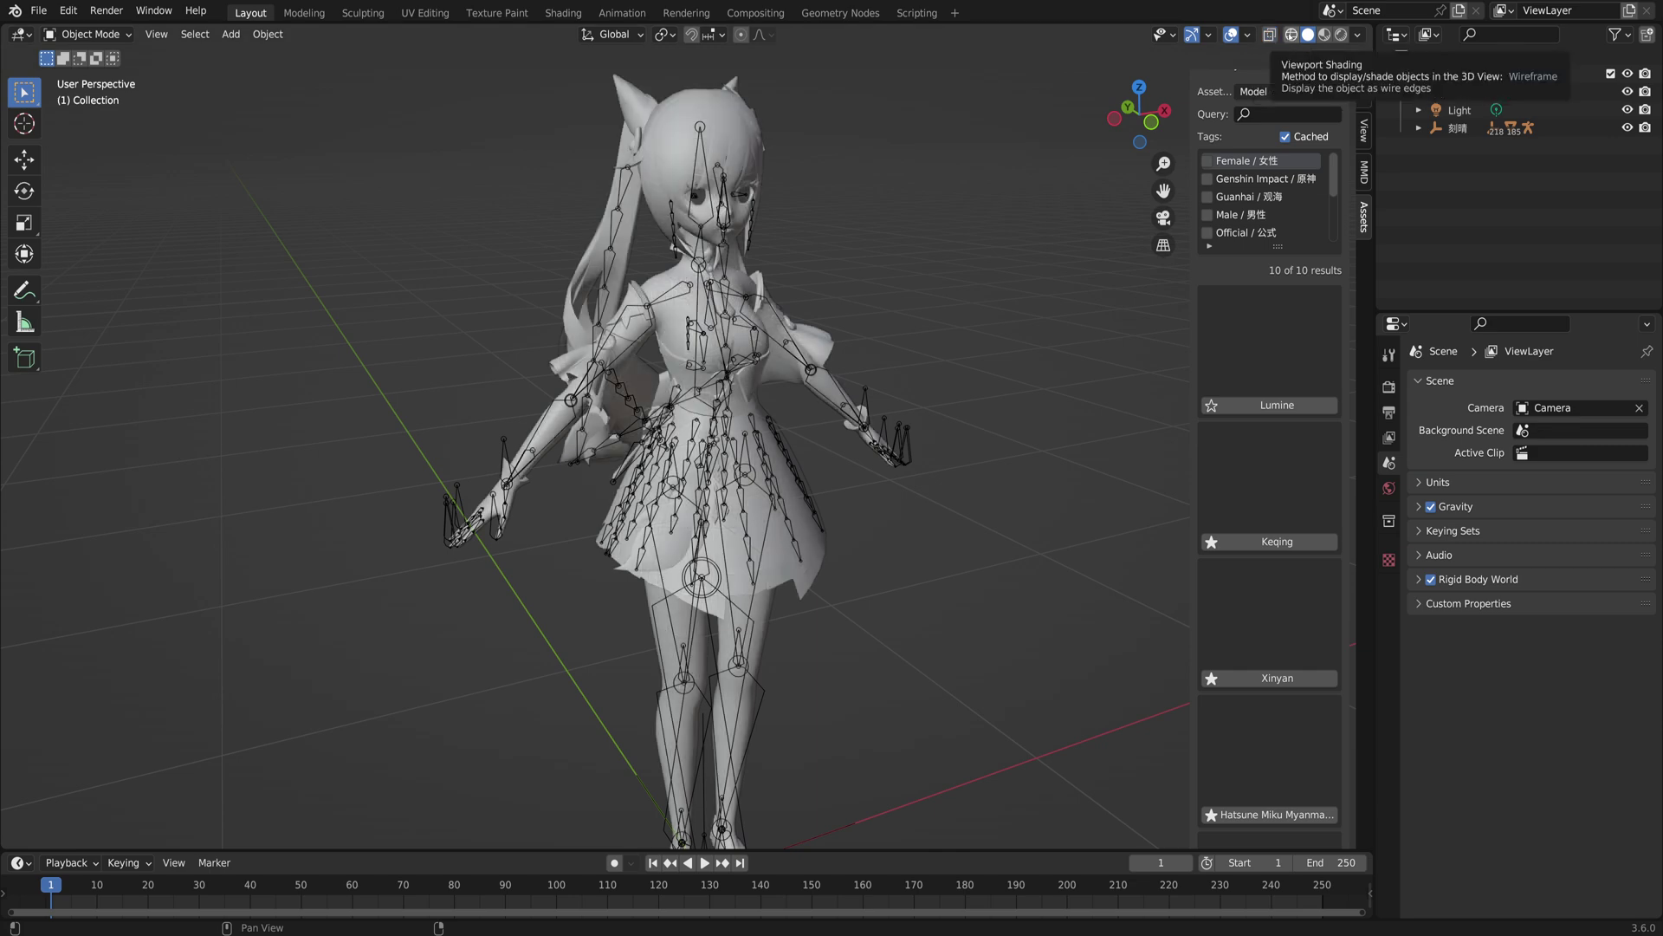
Step: View the model in Wireframe shading and return to Solid shading
{"action": "left_click", "coordinate": [1291, 34]}
{"action": "mouse_move", "coordinate": [849, 286]}
{"action": "middle_mouse_down"}
{"action": "mouse_move", "coordinate": [987, 282]}
{"action": "mouse_move", "coordinate": [804, 293]}
{"action": "middle_mouse_up"}
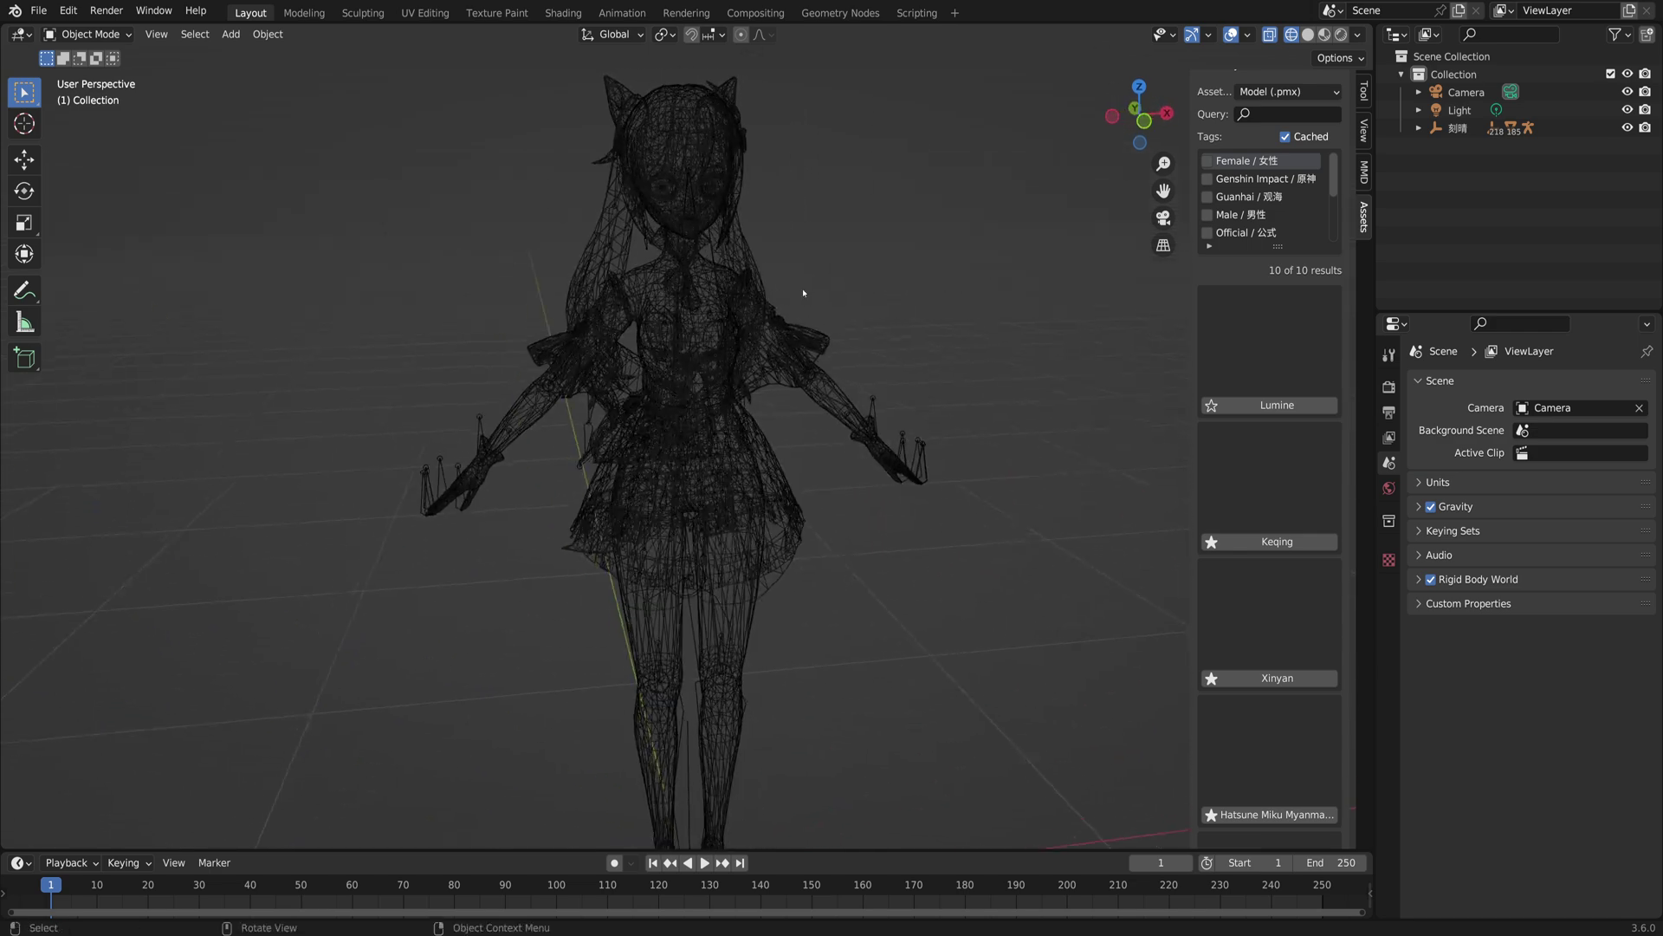
{"action": "left_click", "coordinate": [1308, 34]}
{"action": "mouse_move", "coordinate": [919, 312]}
{"action": "middle_mouse_down"}
{"action": "mouse_move", "coordinate": [1045, 310]}
{"action": "mouse_move", "coordinate": [913, 320]}
{"action": "mouse_move", "coordinate": [910, 340]}
{"action": "mouse_move", "coordinate": [1065, 346]}
{"action": "mouse_move", "coordinate": [820, 348]}
{"action": "middle_mouse_up"}
Step: Display the textured model in Material Preview shading and switch the viewport on to Rendered shading
{"action": "left_click", "coordinate": [1325, 34]}
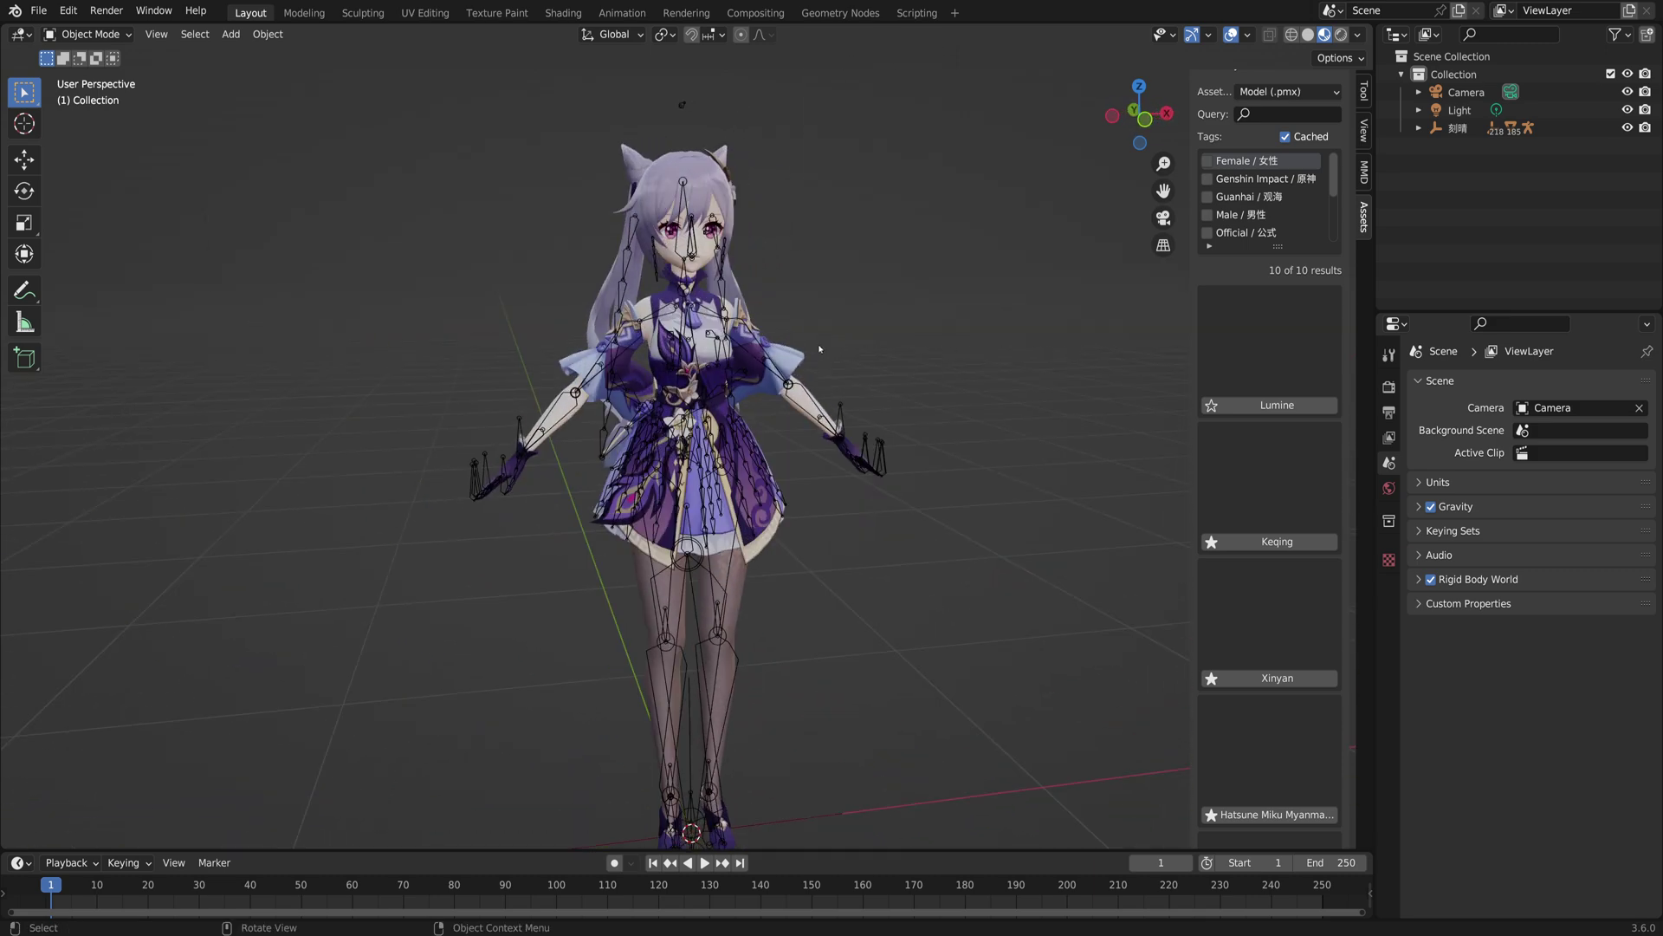
{"action": "scroll", "coordinate": [819, 348], "scroll_direction": "up", "scroll_amount": 2}
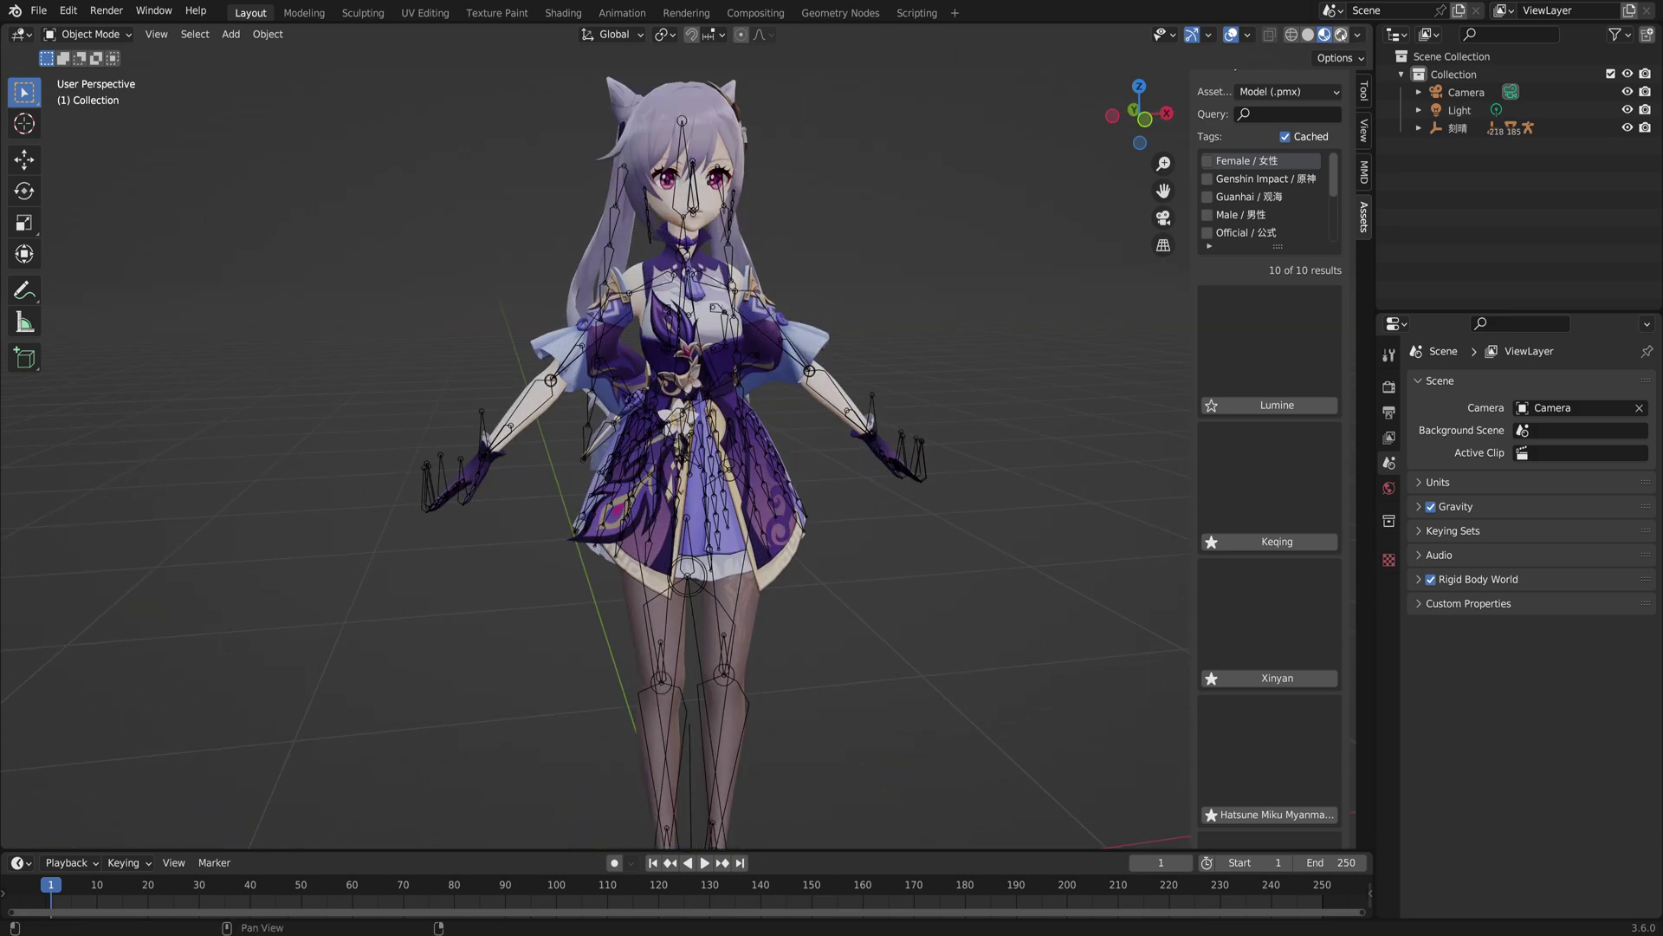
{"action": "left_click", "coordinate": [1342, 35]}
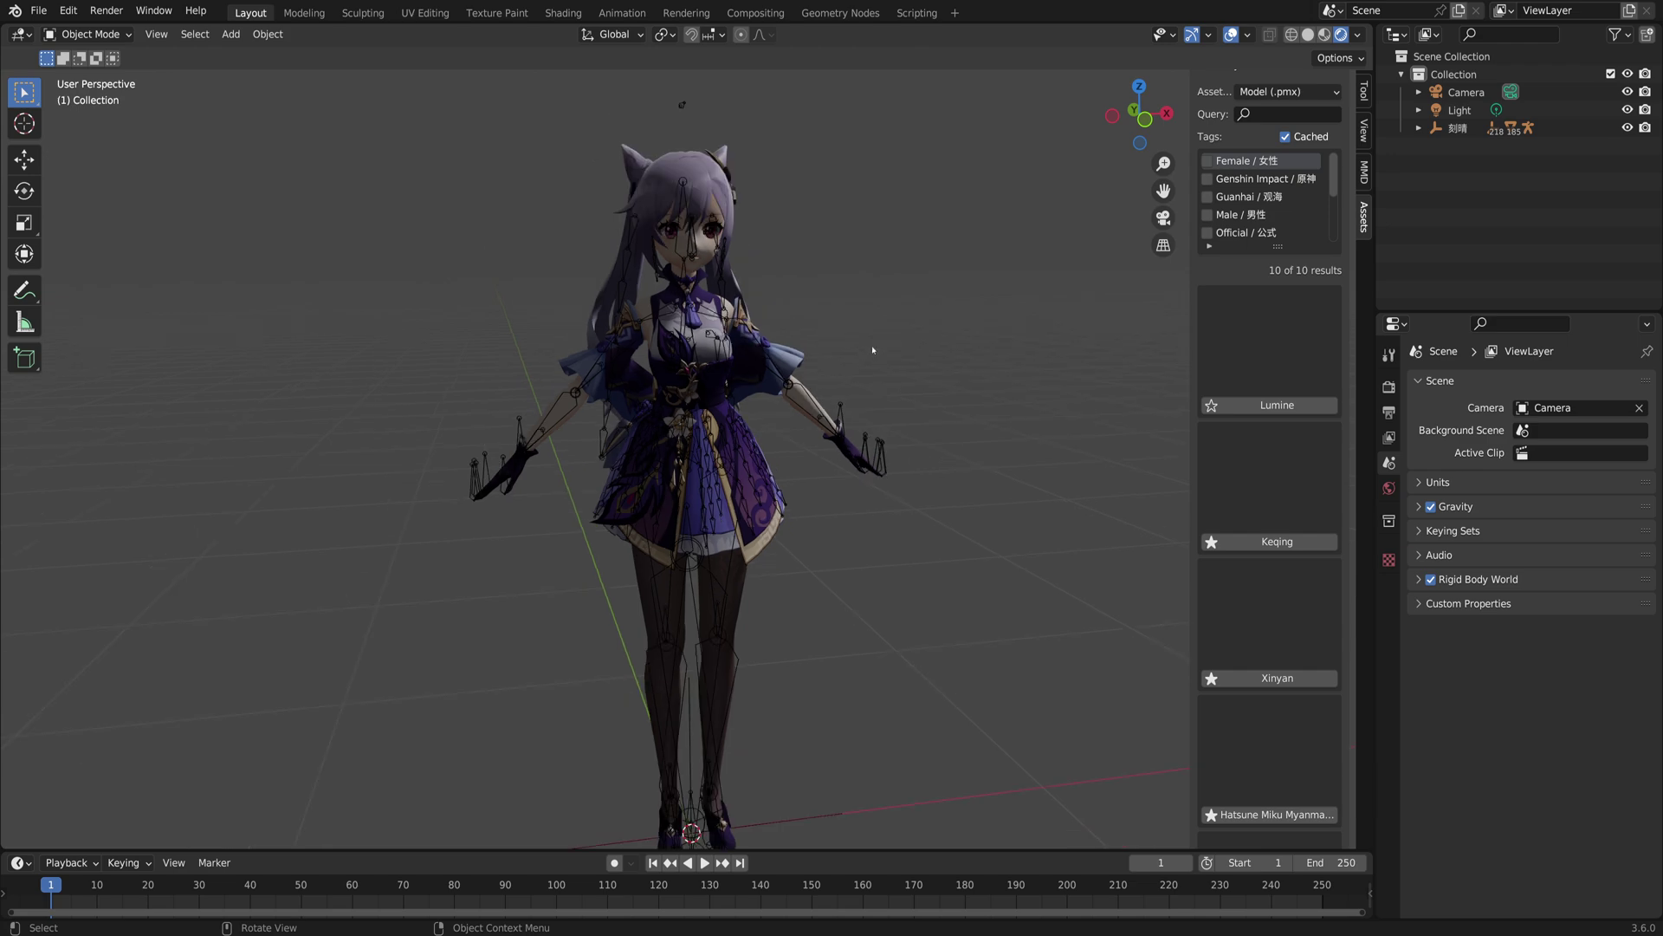
{"action": "mouse_move", "coordinate": [870, 351]}
{"action": "middle_mouse_down"}
{"action": "mouse_move", "coordinate": [1100, 359]}
{"action": "mouse_move", "coordinate": [971, 344]}
{"action": "middle_mouse_up"}
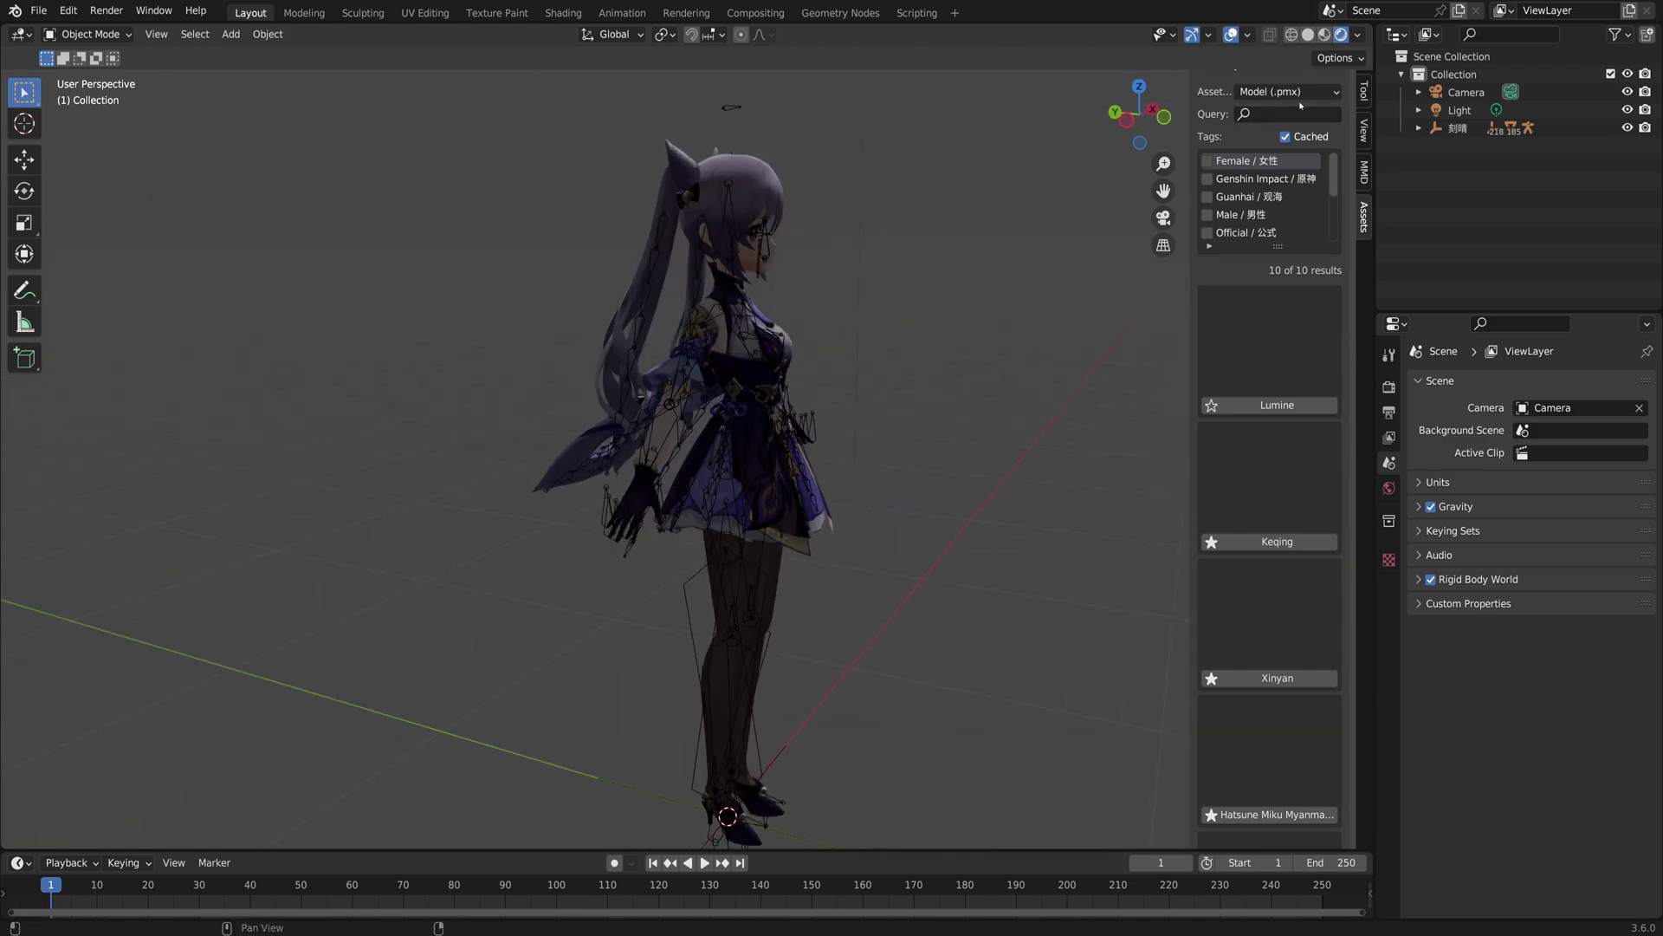
Step: Select the scene light and try moving it around the model from several angles in Rendered shading
{"action": "scroll", "coordinate": [898, 259], "scroll_direction": "down", "scroll_amount": 8}
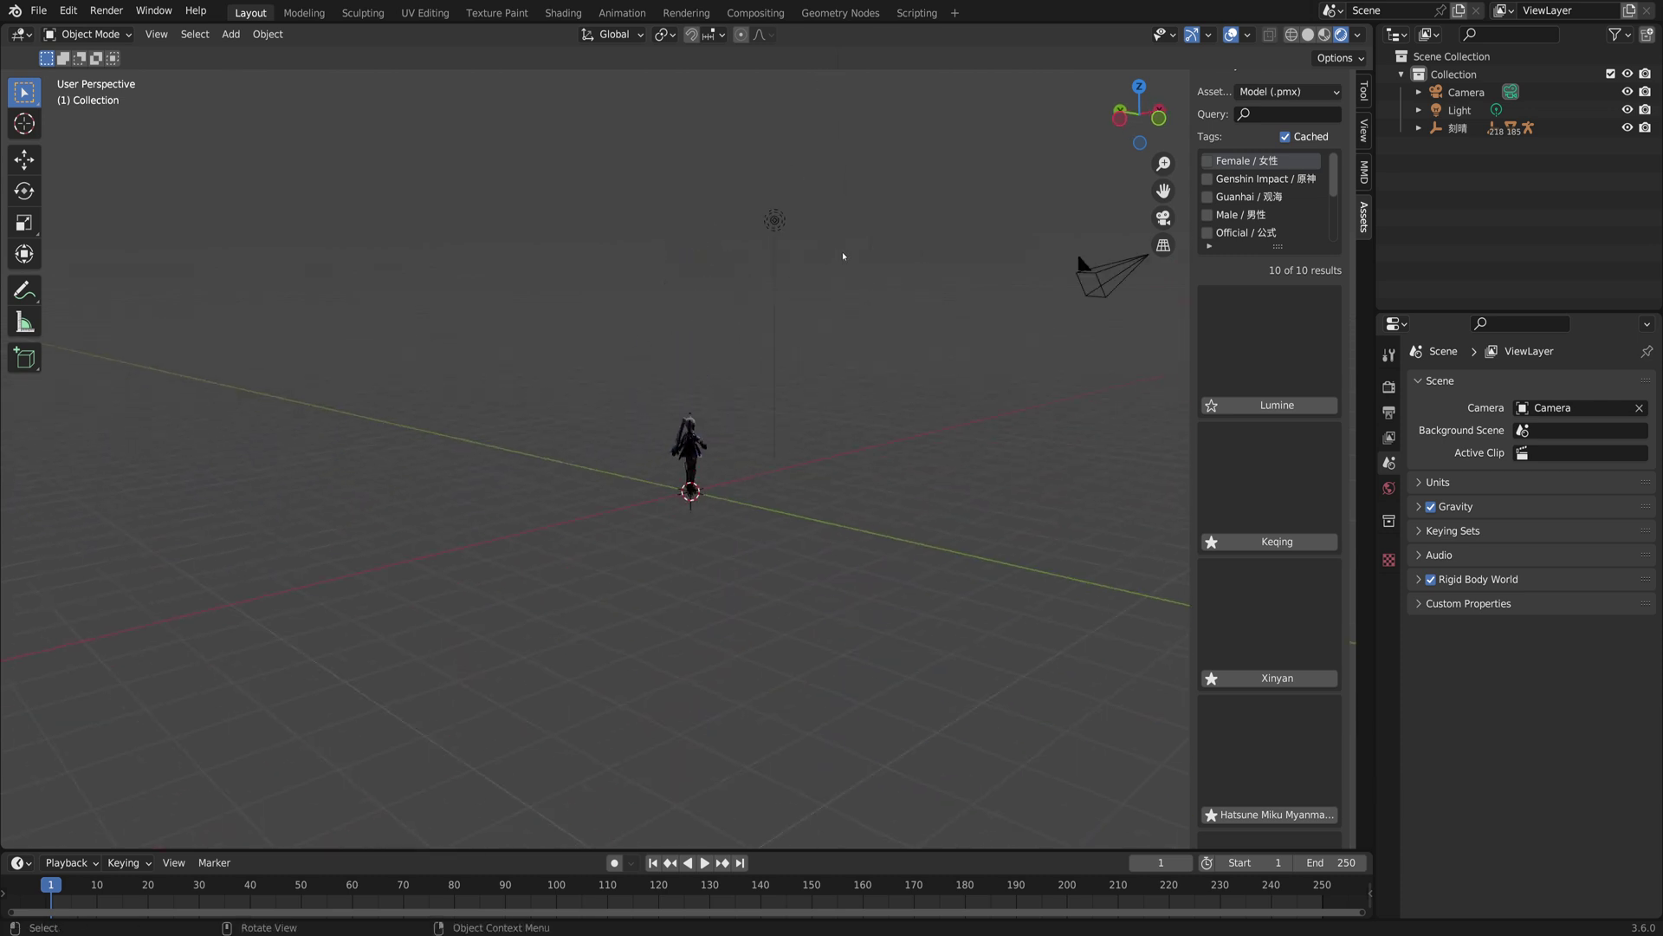
{"action": "left_click", "coordinate": [783, 220]}
{"action": "key", "text": "g"}
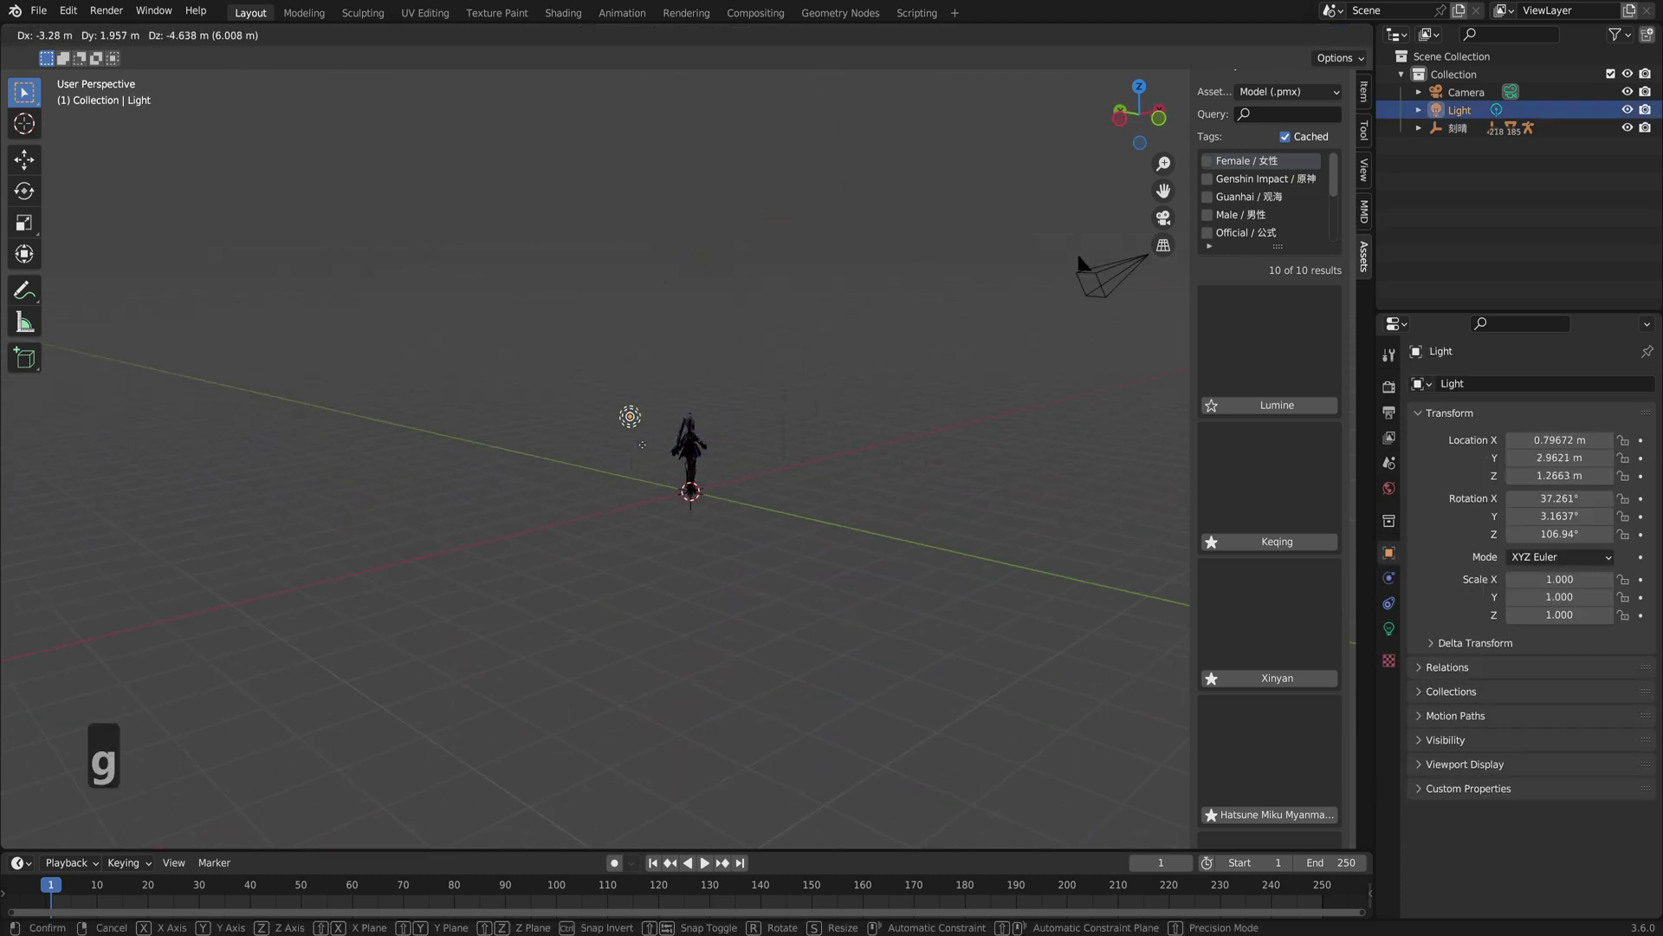
{"action": "right_click", "coordinate": [649, 446]}
{"action": "middle_click_drag", "start_coordinate": [649, 446], "coordinate": [622, 302]}
{"action": "key", "text": "g"}
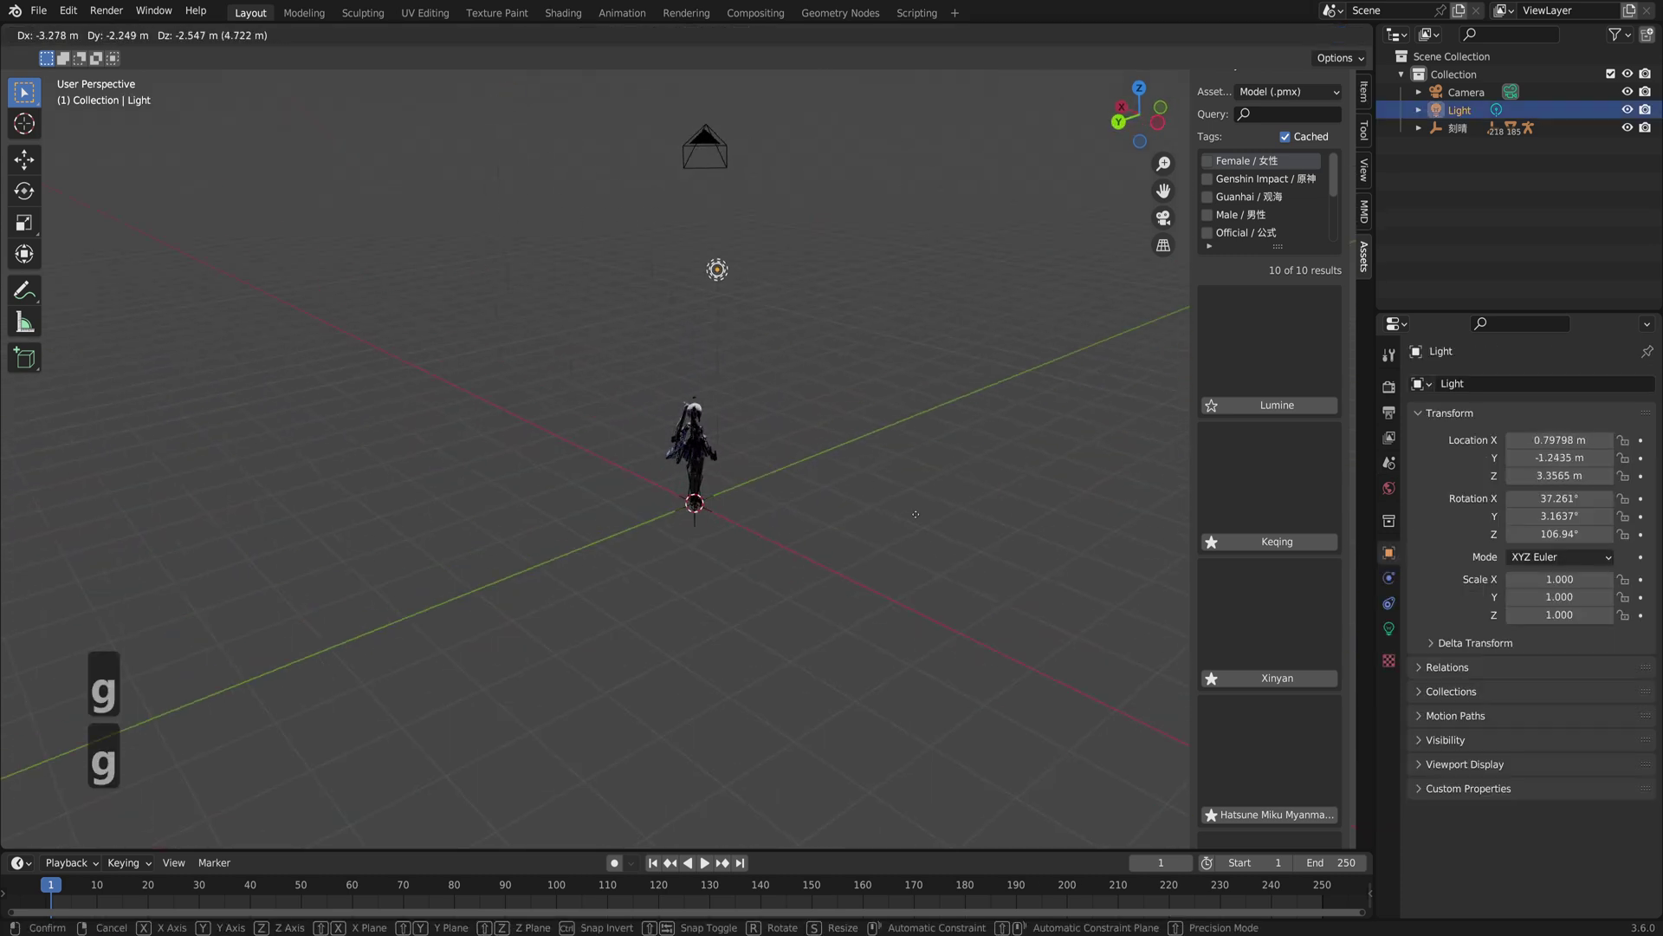
{"action": "left_click", "coordinate": [783, 302]}
{"action": "mouse_move", "coordinate": [783, 301]}
{"action": "middle_mouse_down"}
{"action": "mouse_move", "coordinate": [698, 297]}
{"action": "mouse_move", "coordinate": [846, 364]}
{"action": "mouse_move", "coordinate": [761, 318]}
{"action": "middle_mouse_up"}
{"action": "key", "text": "g"}
{"action": "right_click", "coordinate": [698, 297]}
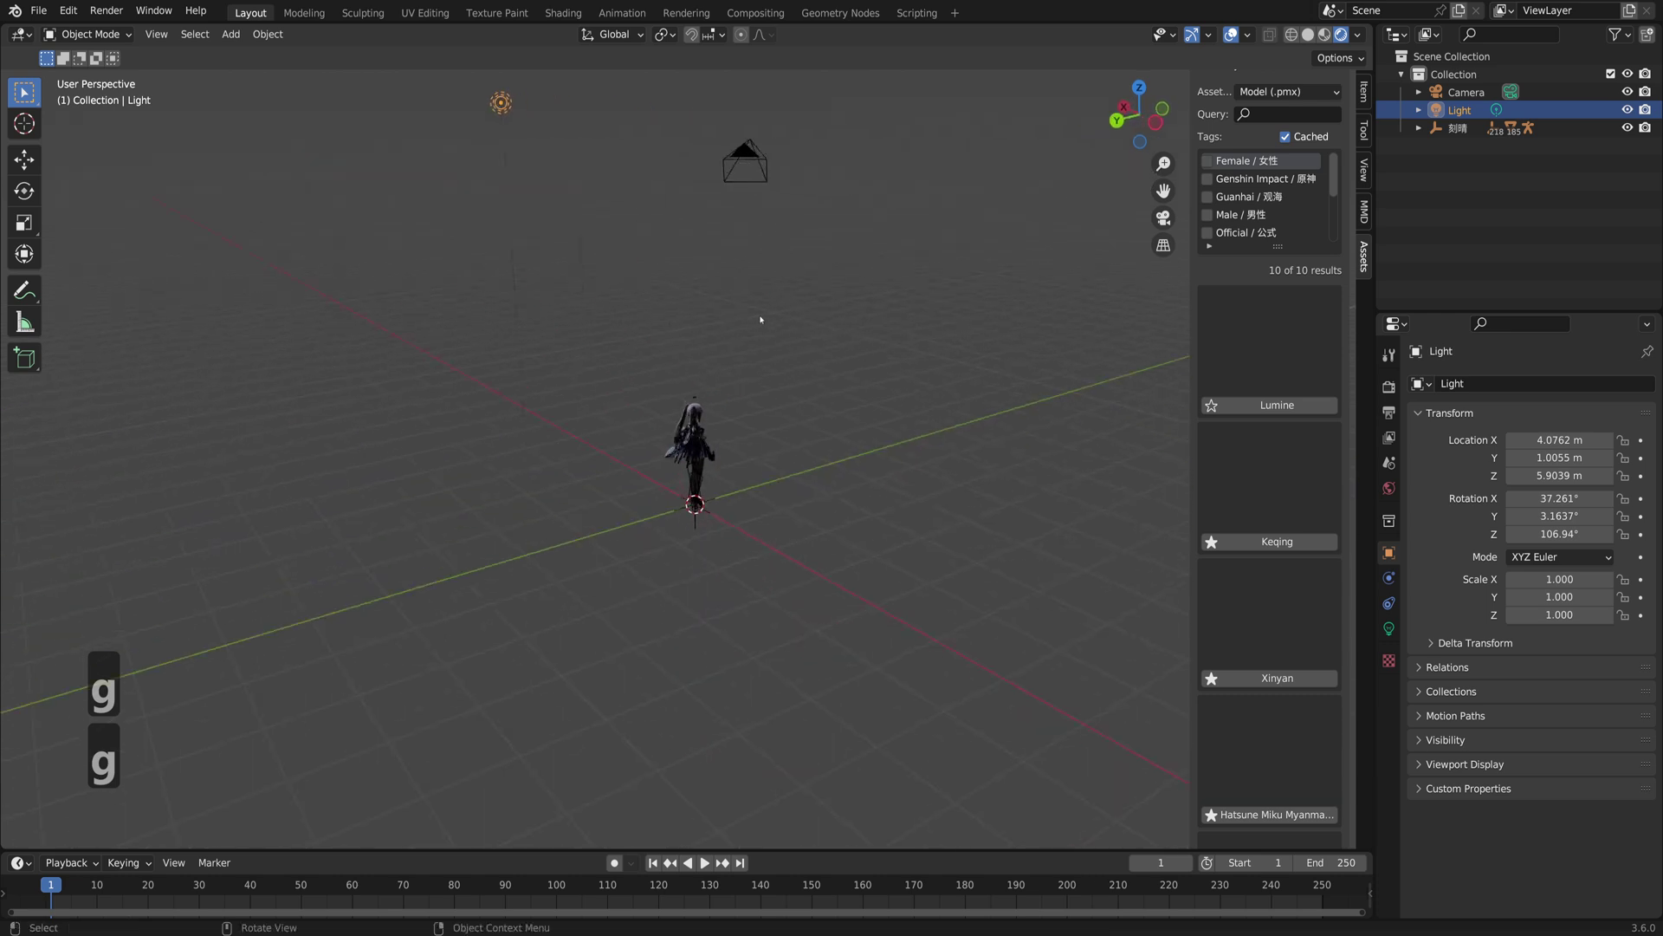
{"action": "key", "text": "g"}
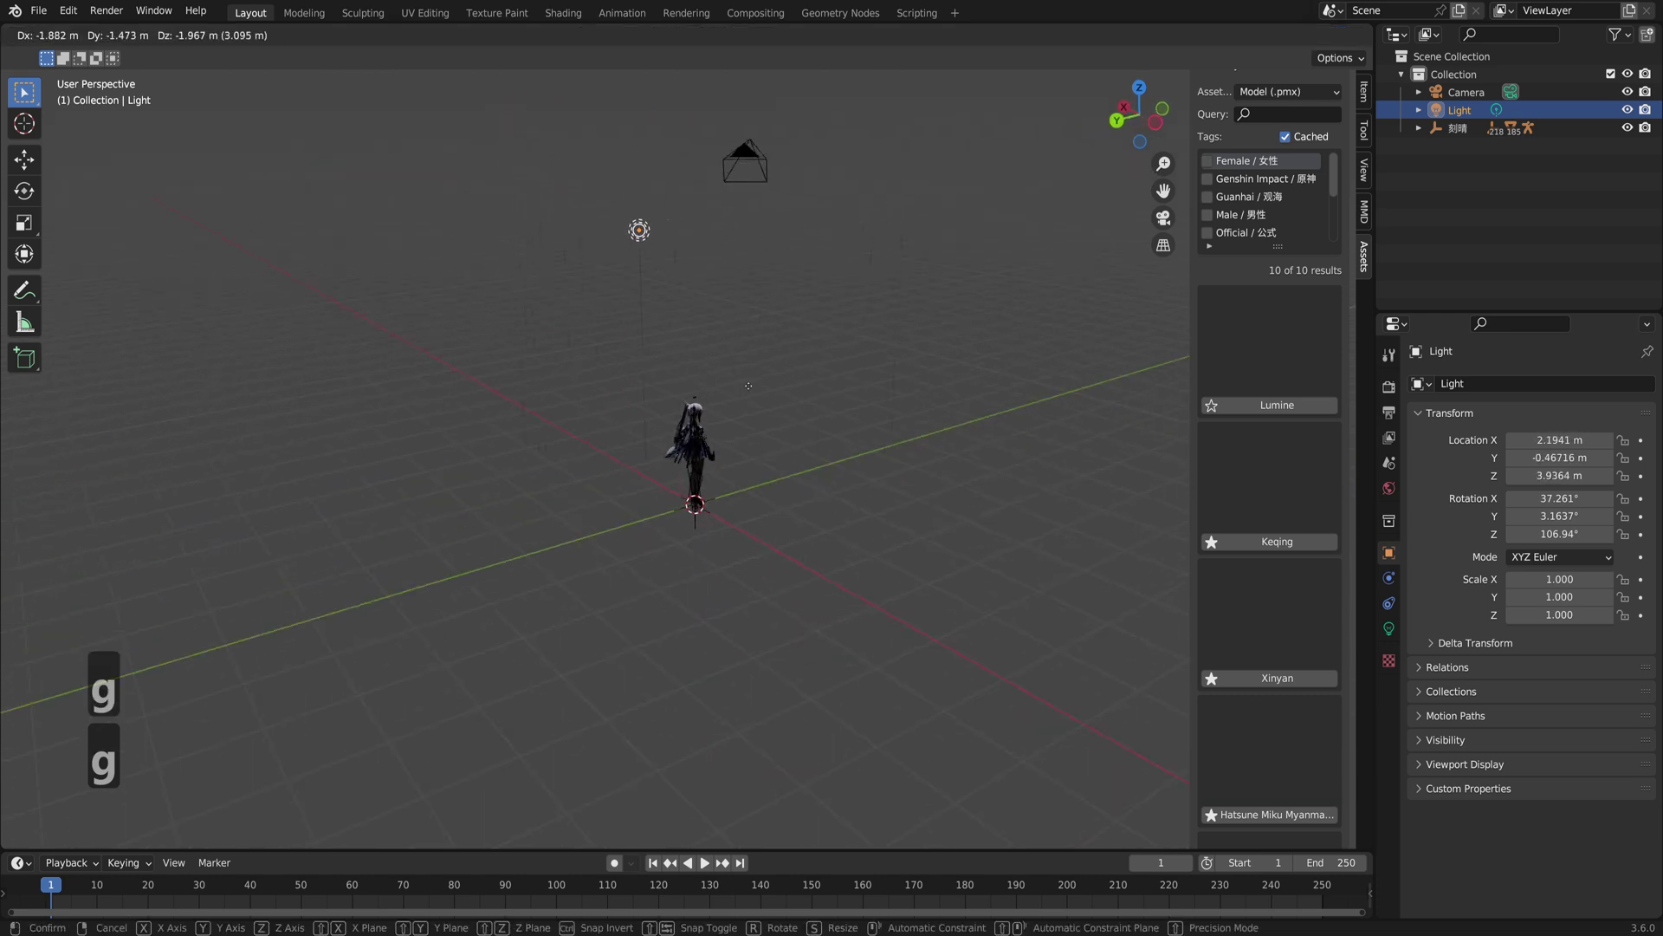
{"action": "right_click", "coordinate": [976, 532]}
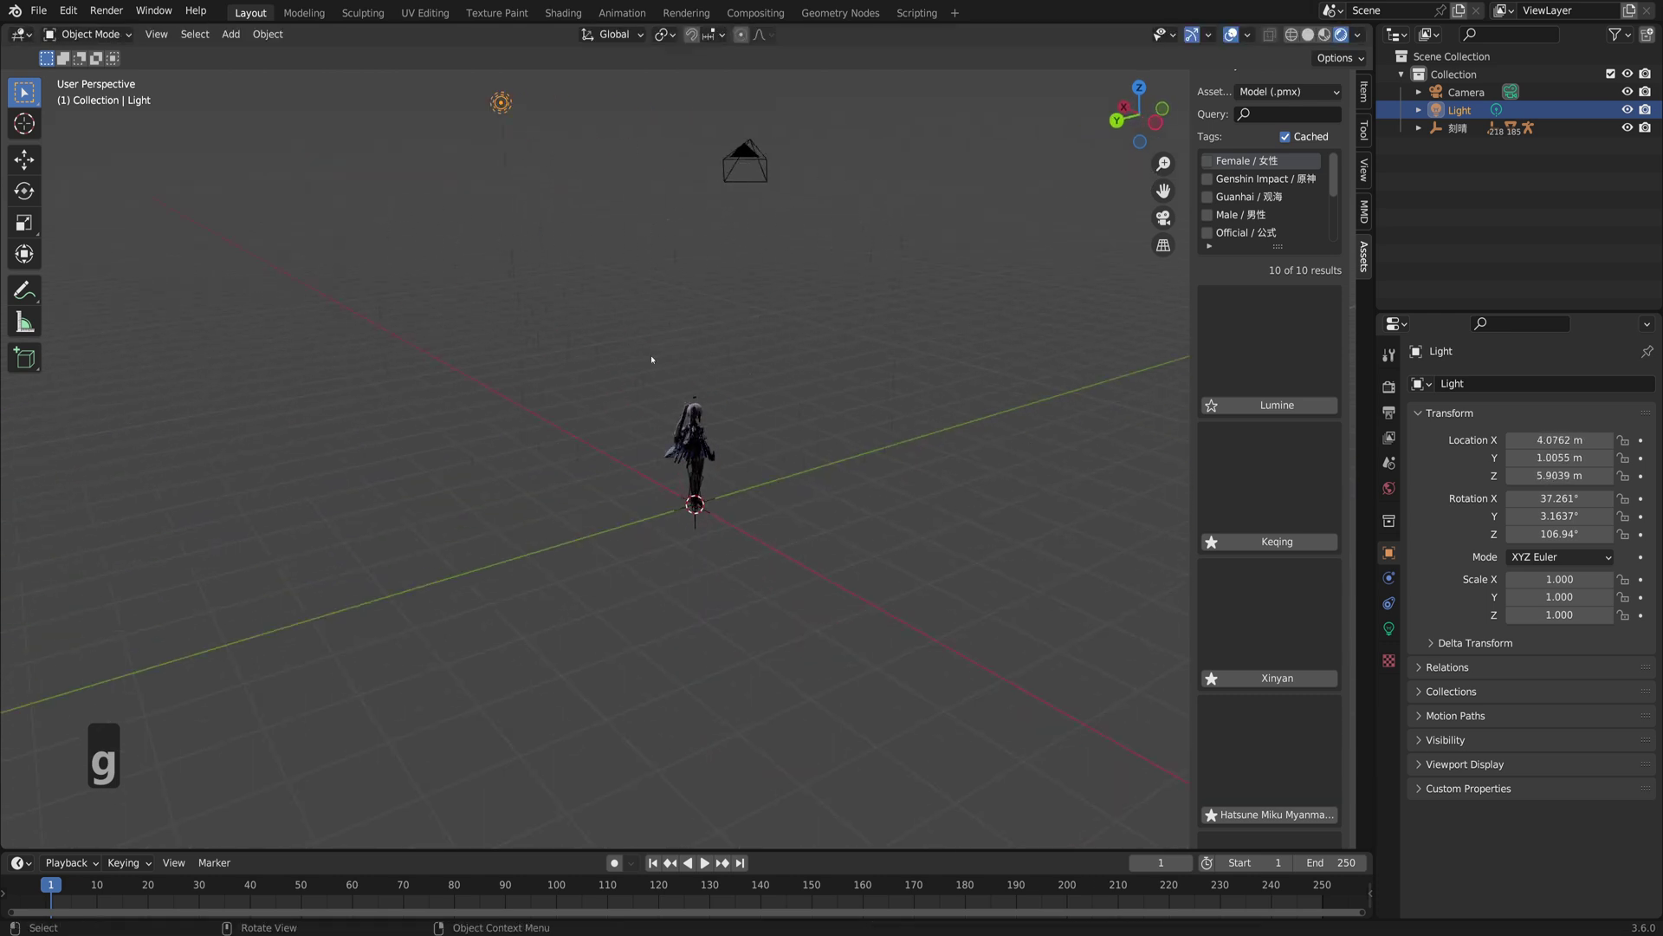
{"action": "middle_click_drag", "start_coordinate": [975, 532], "coordinate": [718, 297]}
Step: Move the light in front of the model to about X 0.90 m, Y -1.80 m, Z 1.30 m
{"action": "key", "text": "g"}
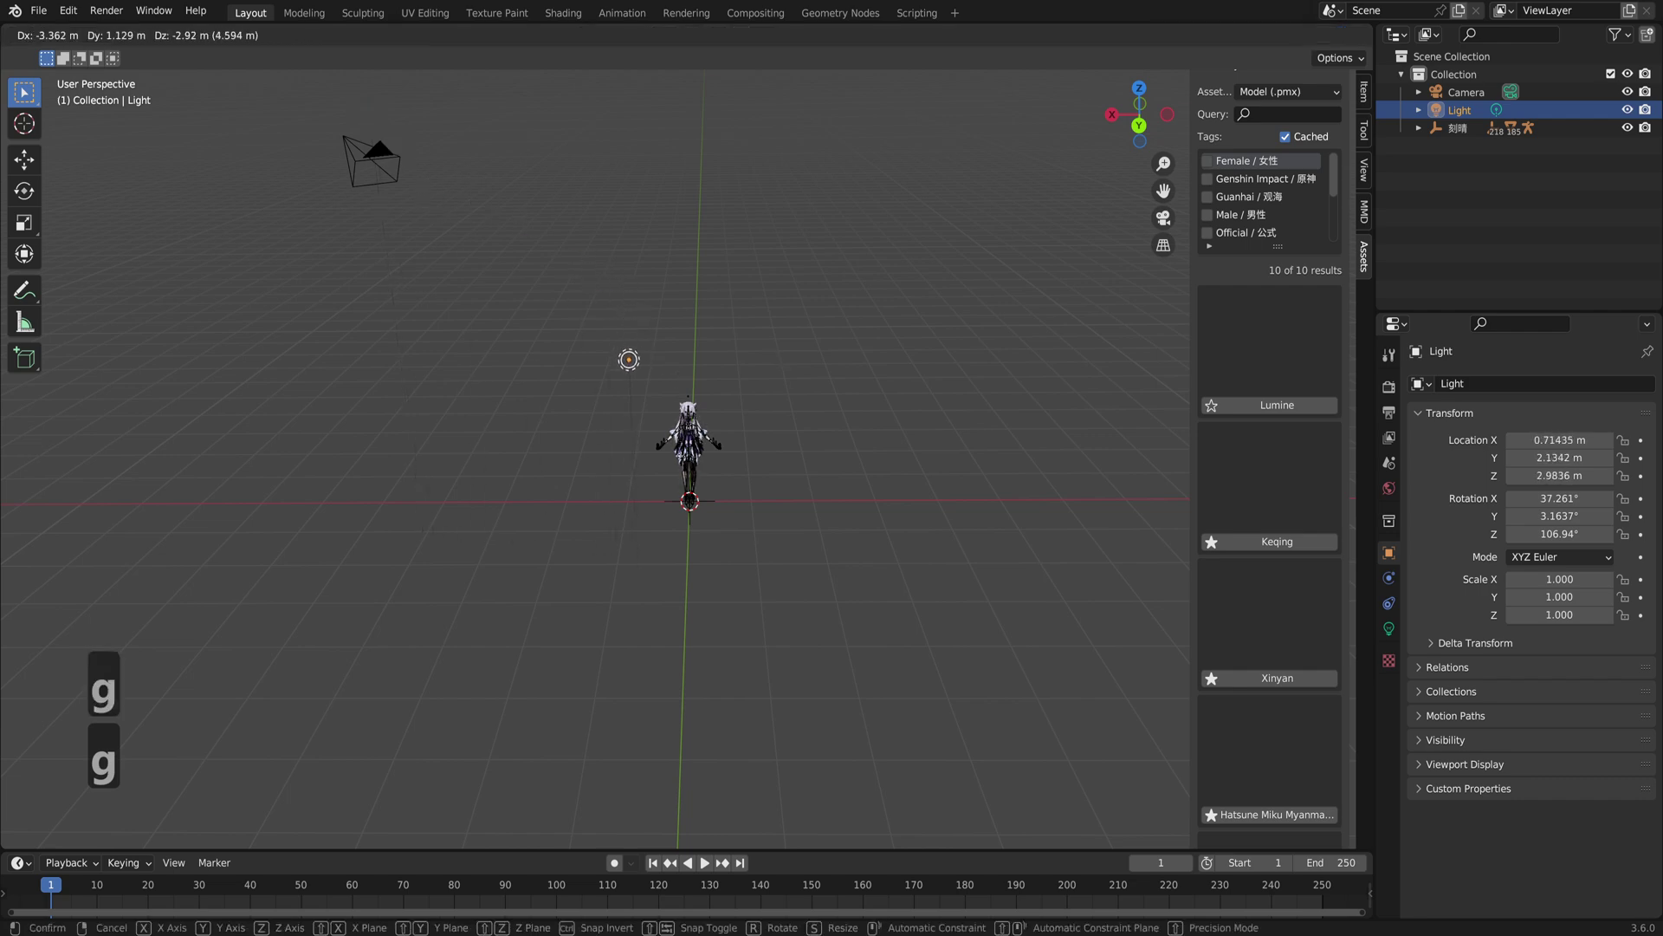
{"action": "left_click", "coordinate": [681, 537]}
{"action": "middle_click_drag", "start_coordinate": [681, 537], "coordinate": [575, 398]}
{"action": "key", "text": "g"}
{"action": "left_click", "coordinate": [854, 415]}
{"action": "scroll", "coordinate": [854, 416], "scroll_direction": "up", "scroll_amount": 4}
{"action": "key", "text": "g"}
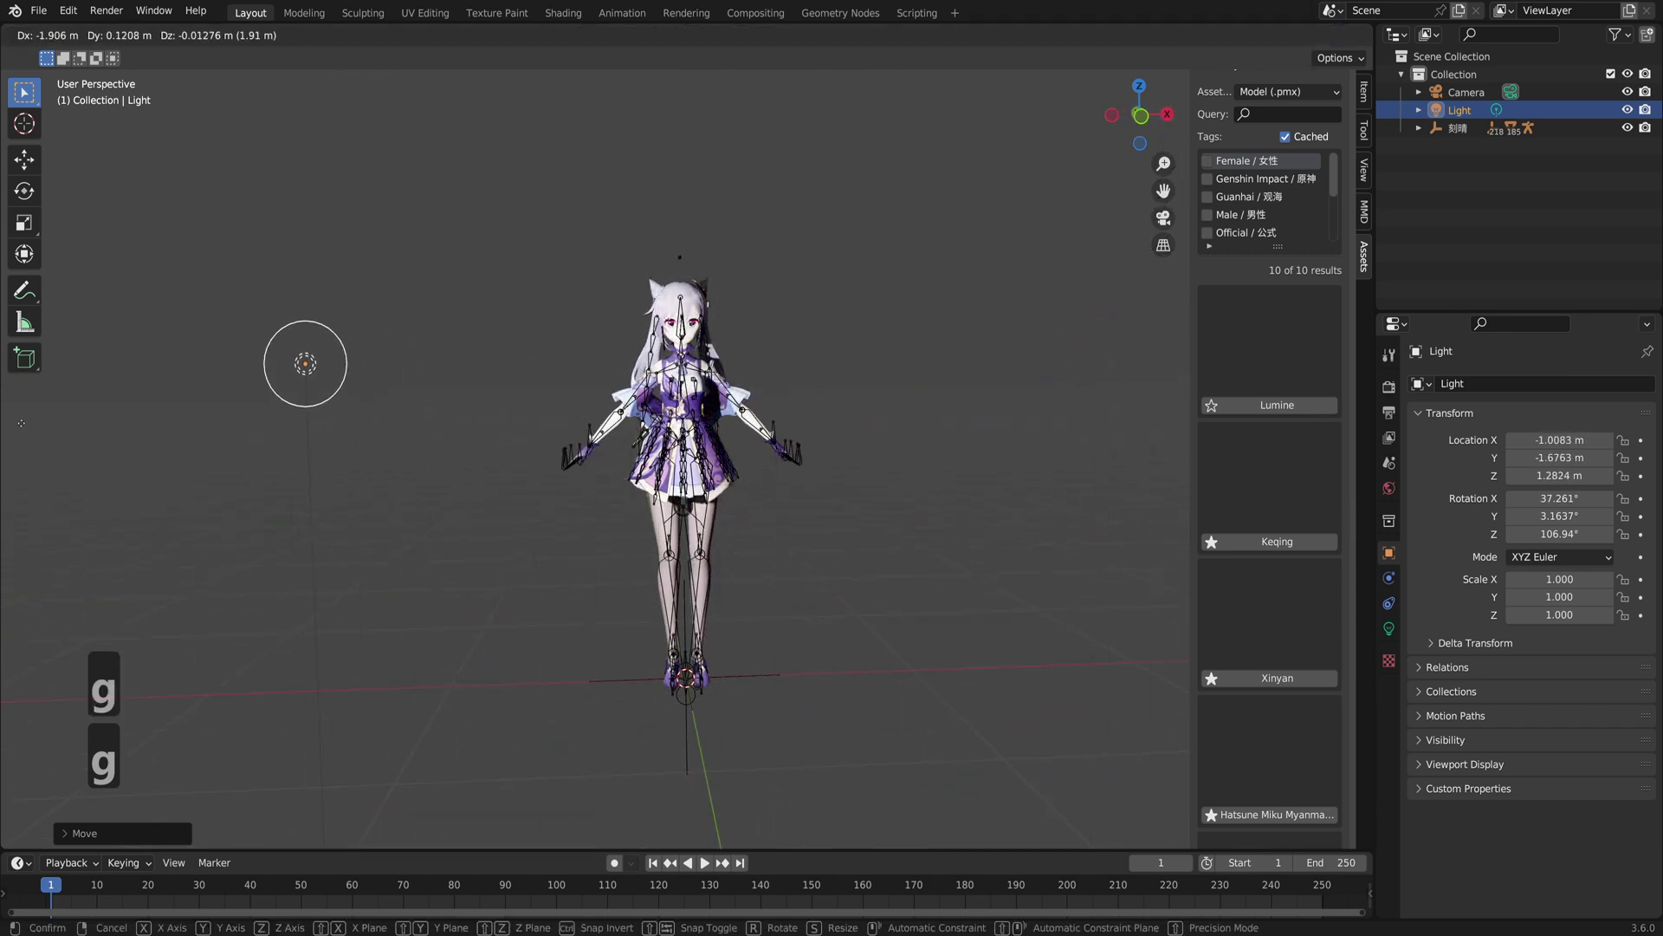
{"action": "left_click", "coordinate": [637, 400]}
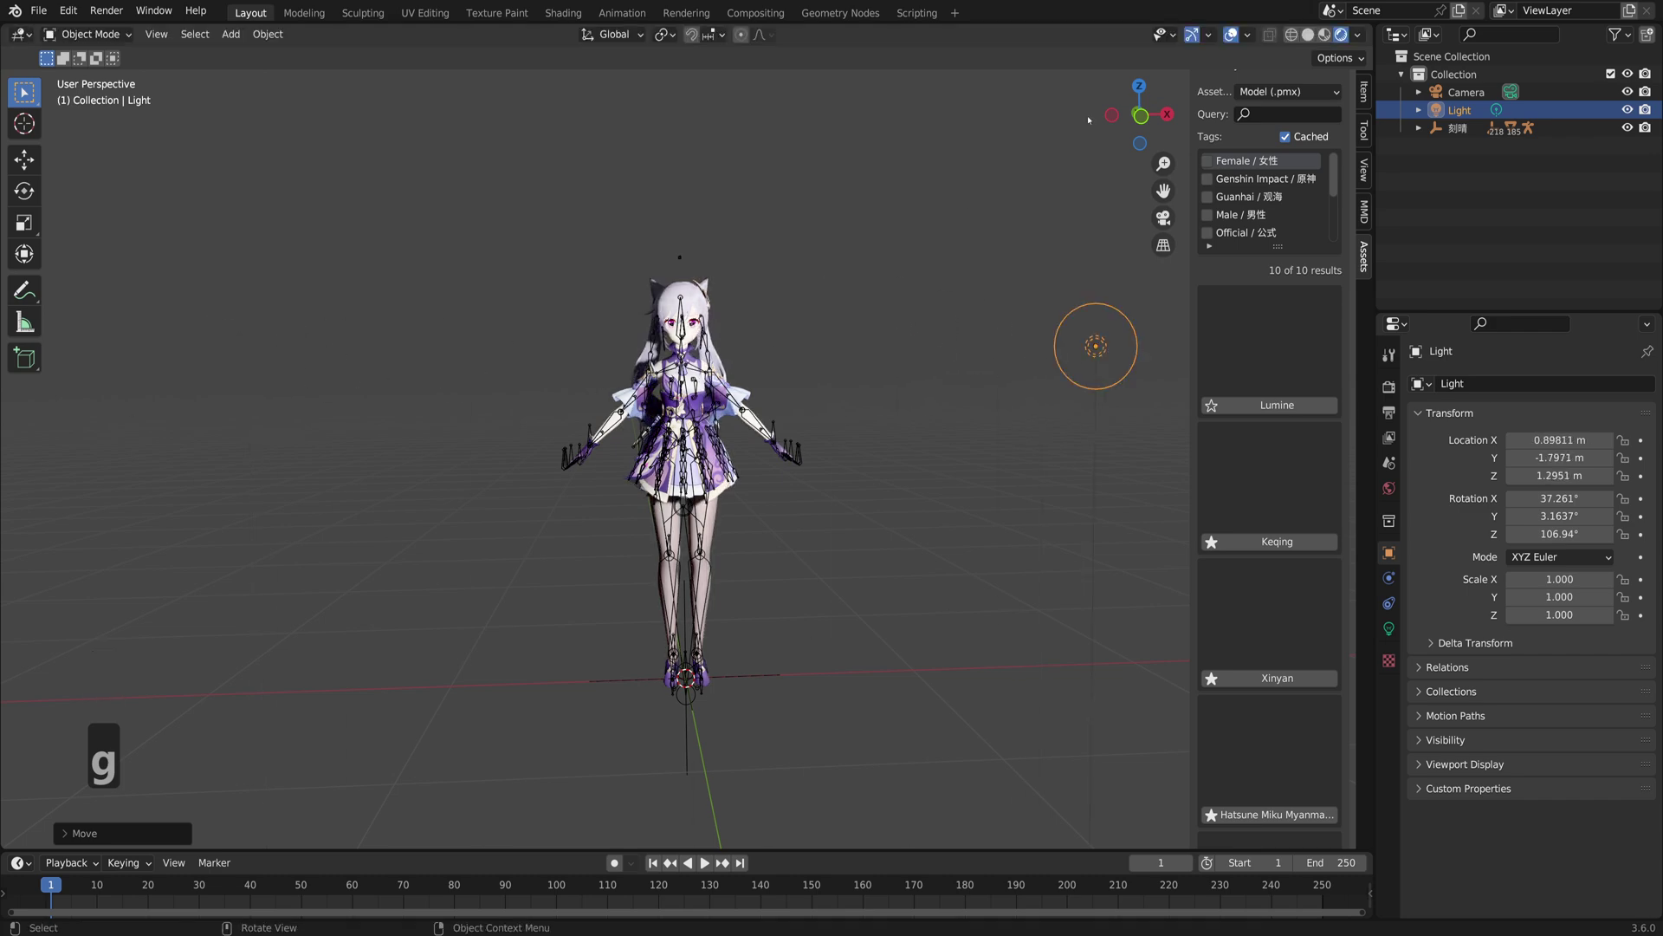
Step: Switch to Material Preview shading and try moving the light around the model to test its influence
{"action": "left_click", "coordinate": [1325, 35]}
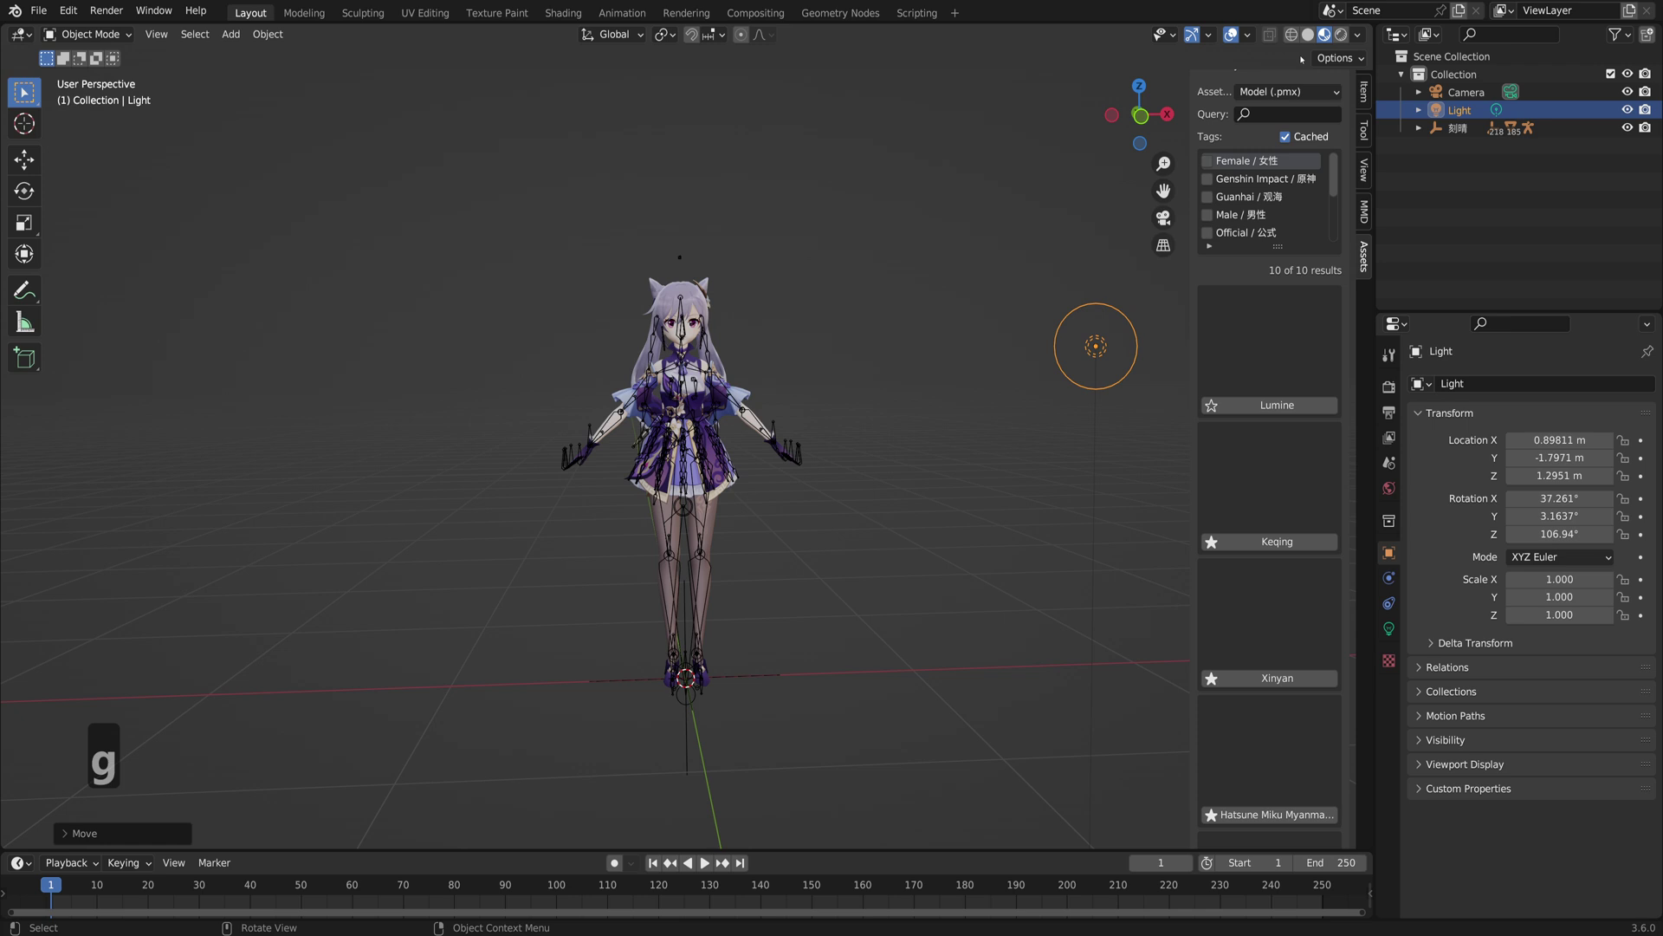
{"action": "middle_click_drag", "start_coordinate": [875, 312], "coordinate": [984, 352]}
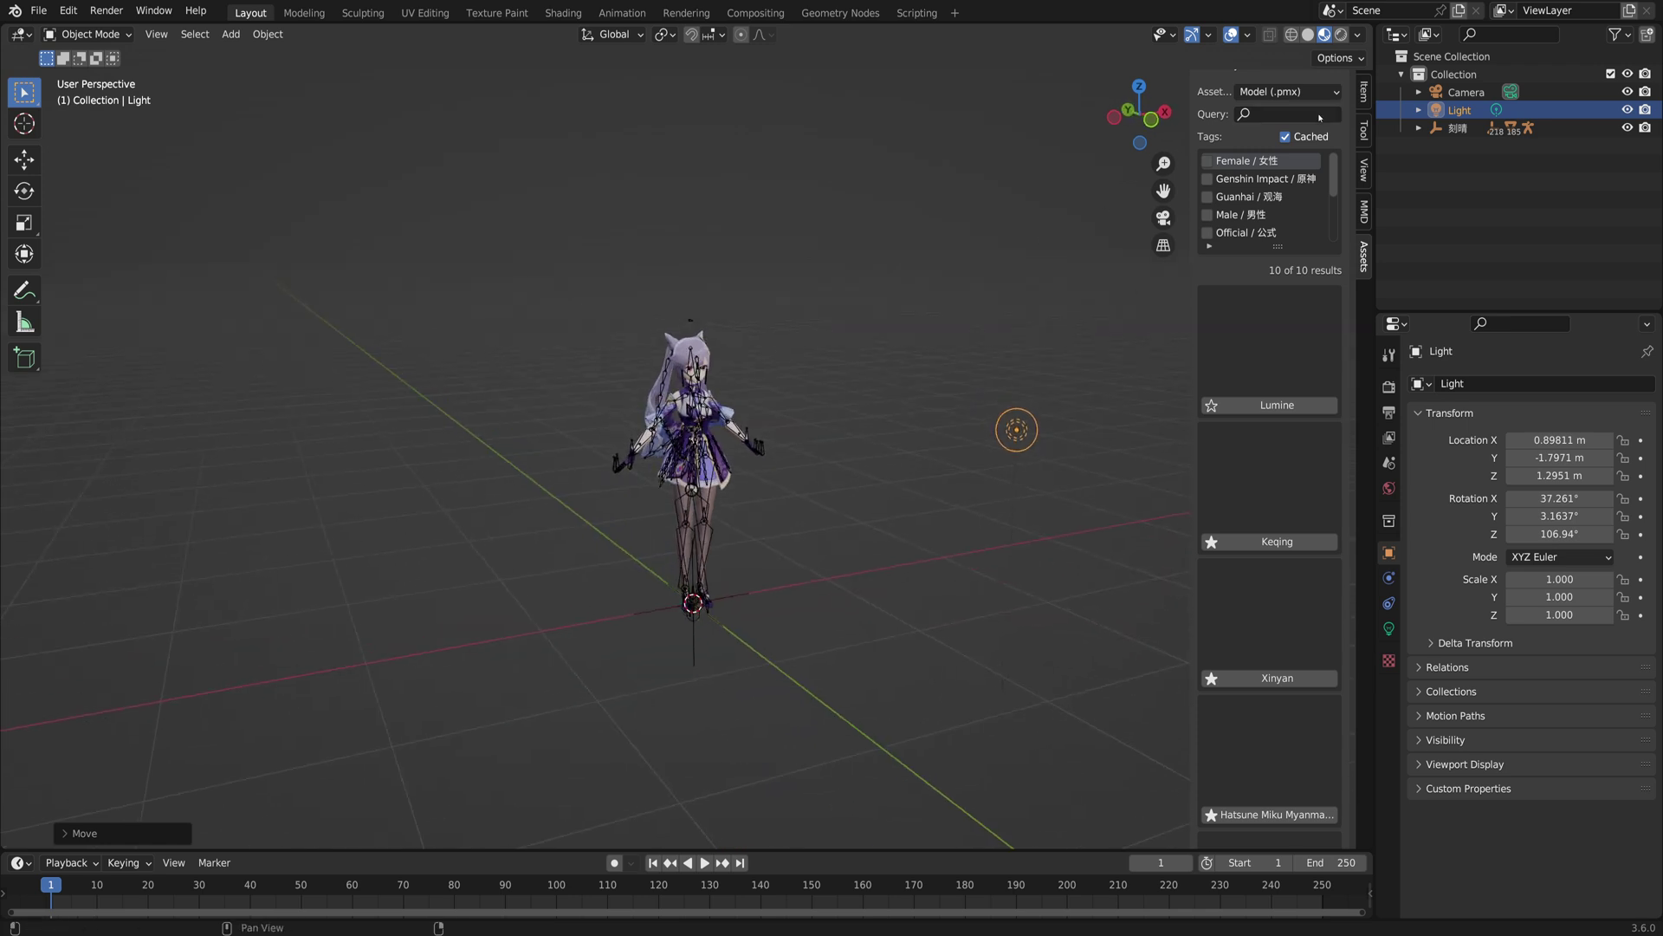
{"action": "middle_click_drag", "start_coordinate": [881, 401], "coordinate": [814, 398]}
{"action": "key", "text": "g"}
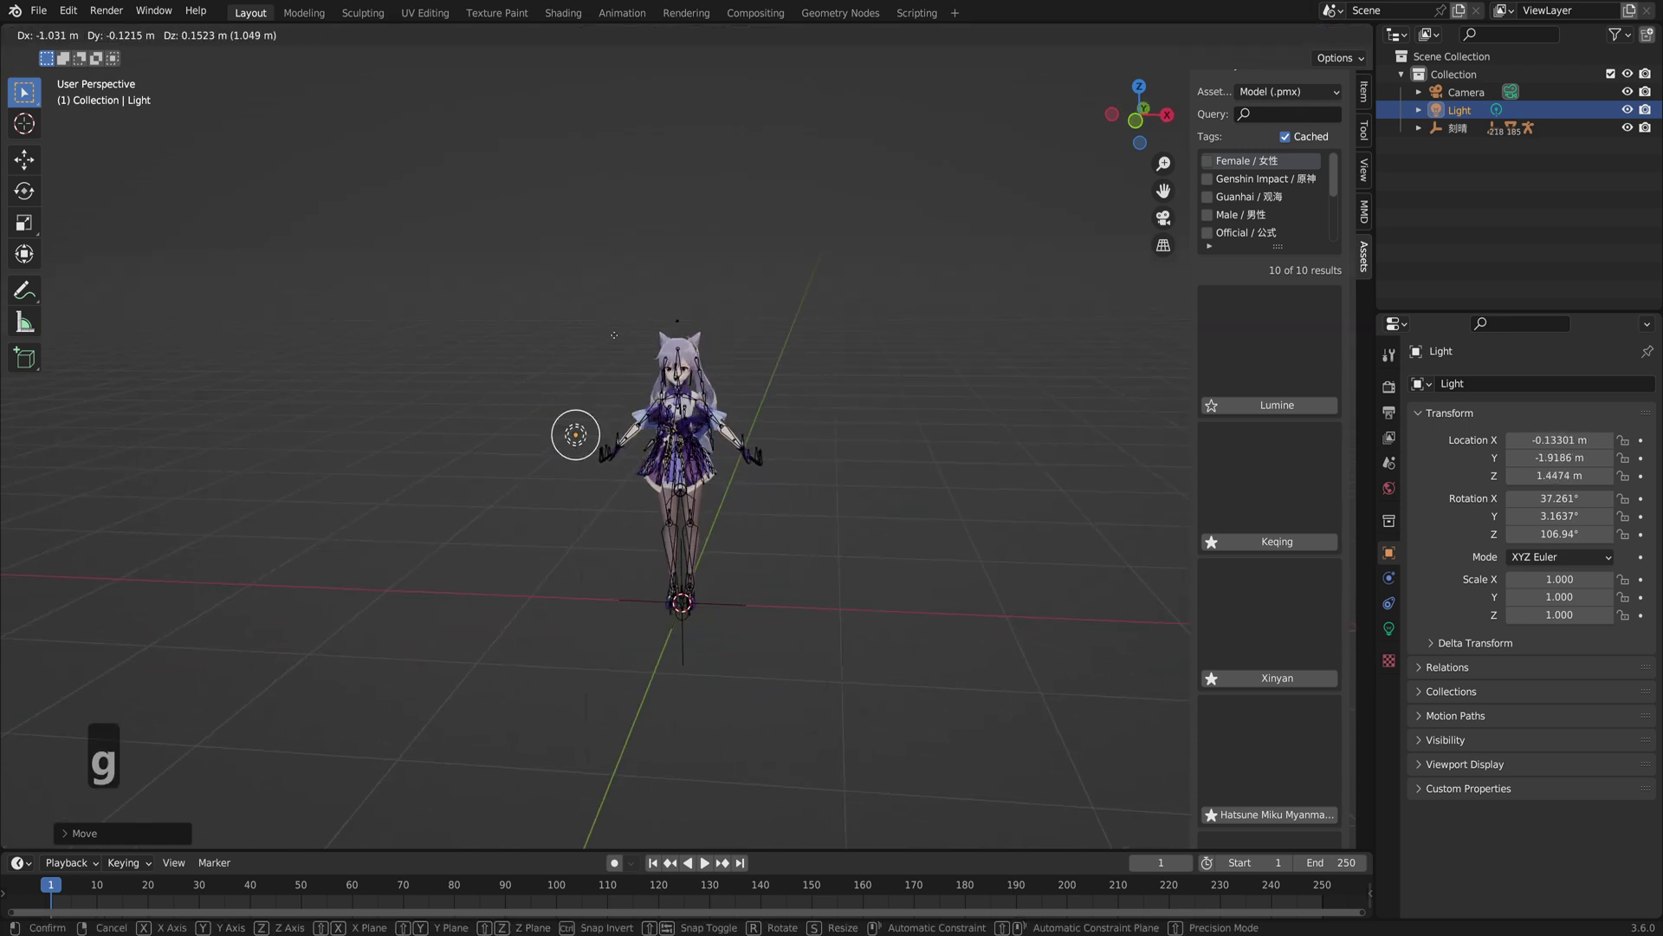
{"action": "left_click", "coordinate": [986, 389]}
{"action": "middle_click_drag", "start_coordinate": [985, 389], "coordinate": [901, 381]}
{"action": "key", "text": "g"}
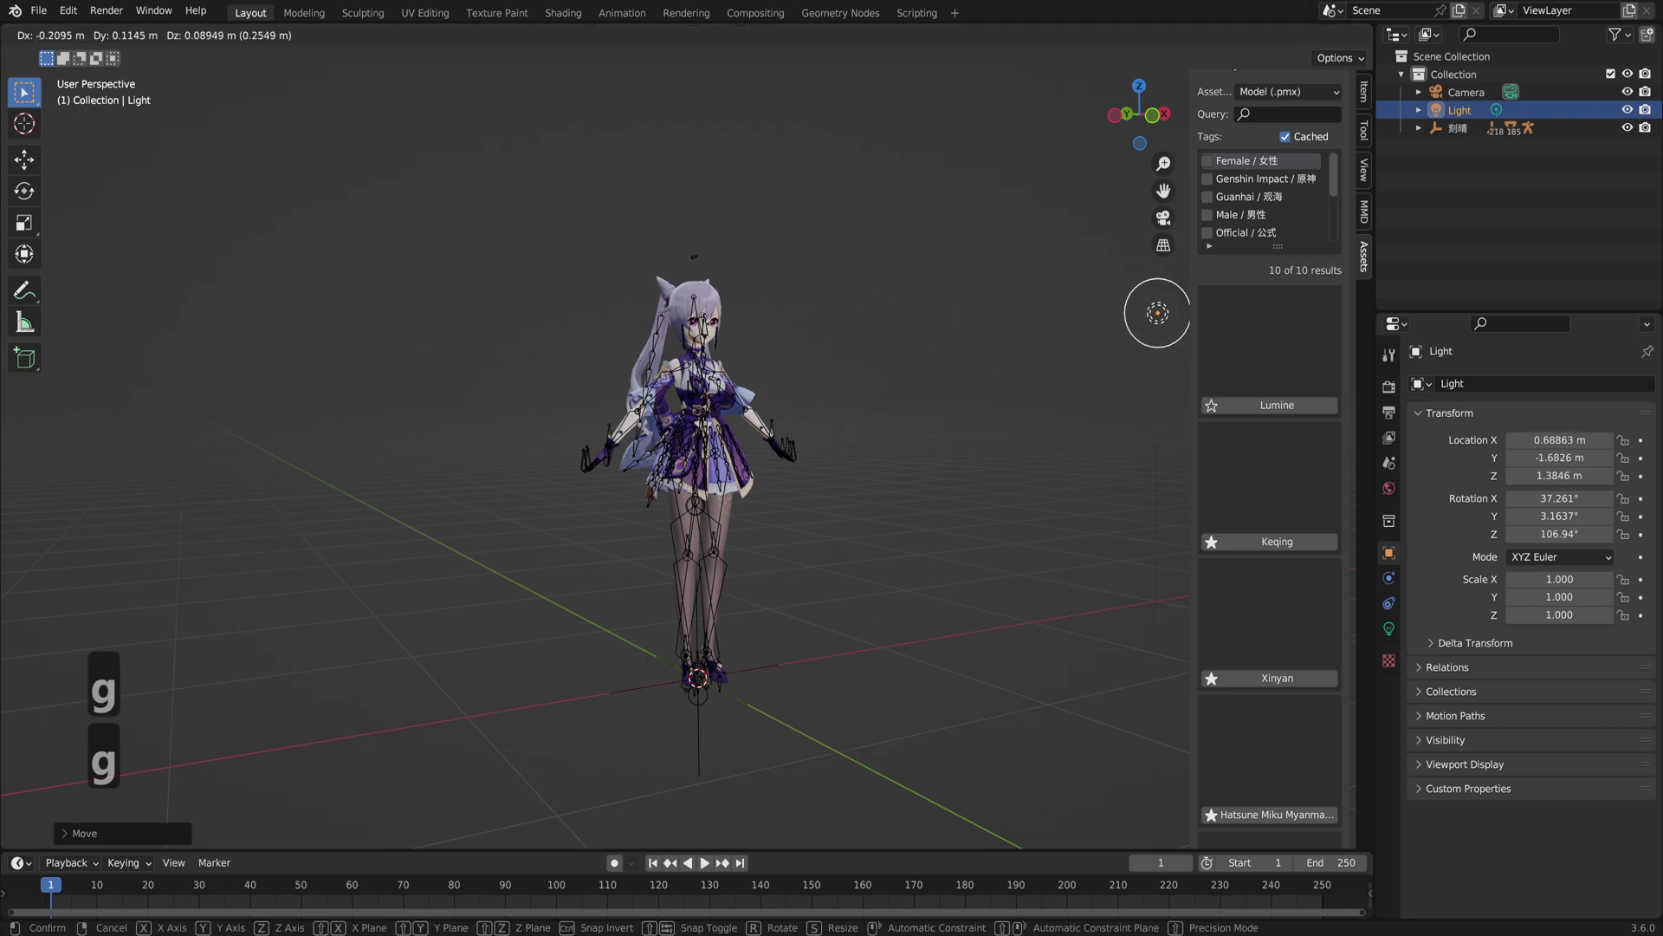
{"action": "middle_click_drag", "start_coordinate": [676, 372], "coordinate": [601, 345]}
{"action": "key", "text": "g"}
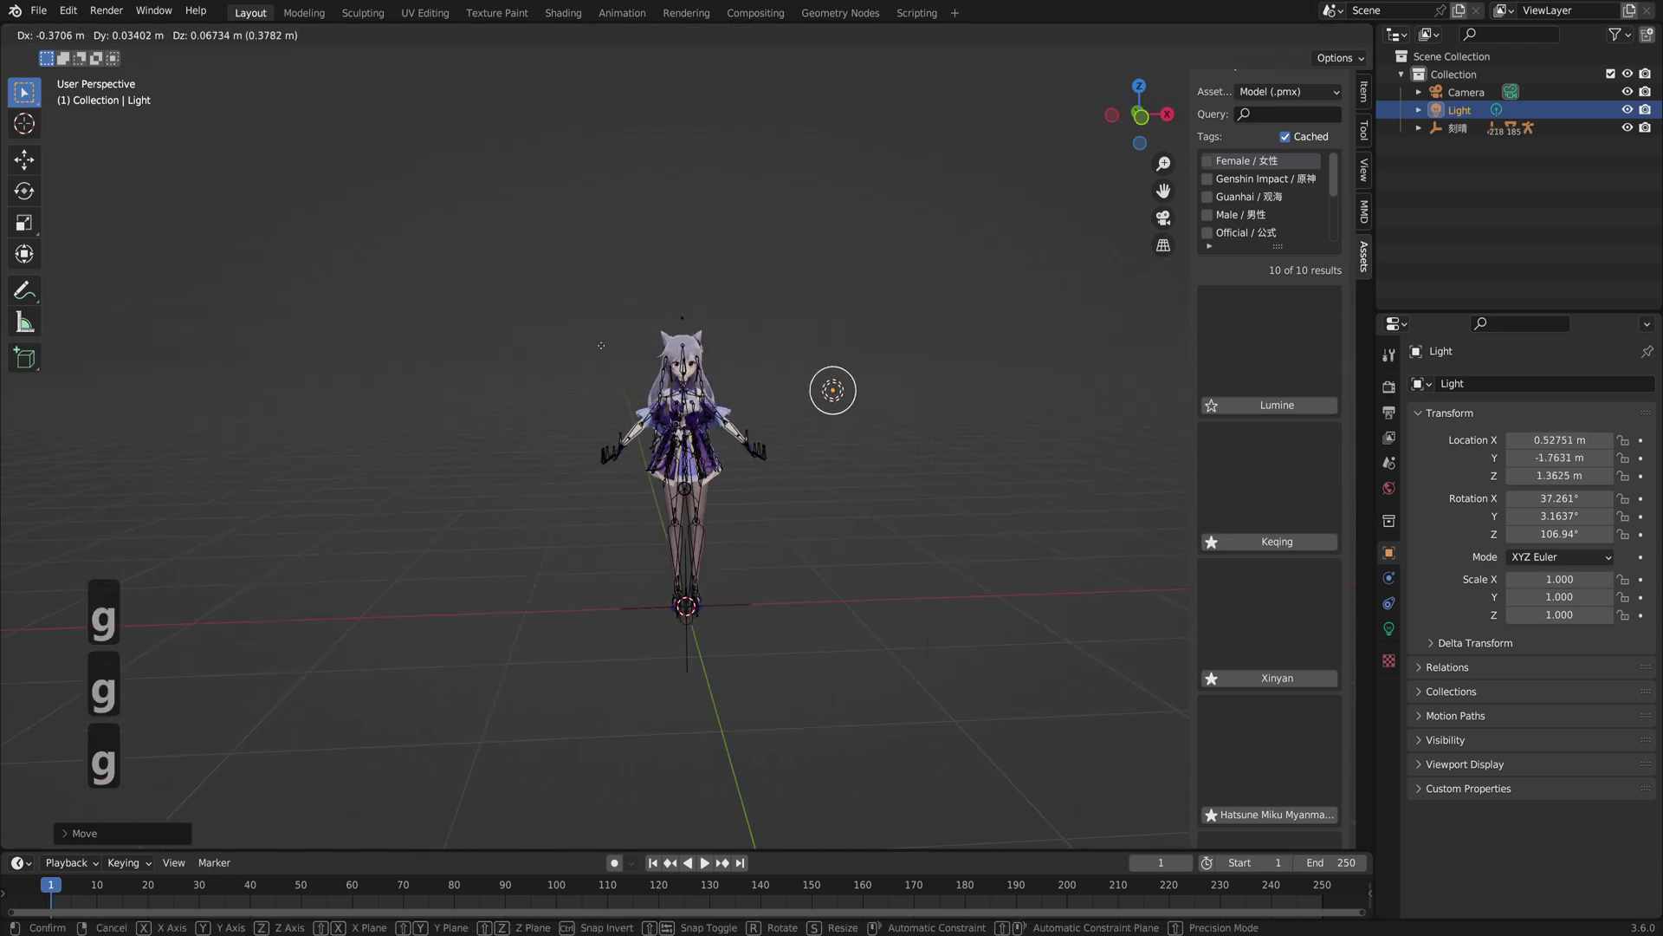
{"action": "left_click", "coordinate": [745, 351]}
{"action": "middle_click_drag", "start_coordinate": [745, 351], "coordinate": [815, 346]}
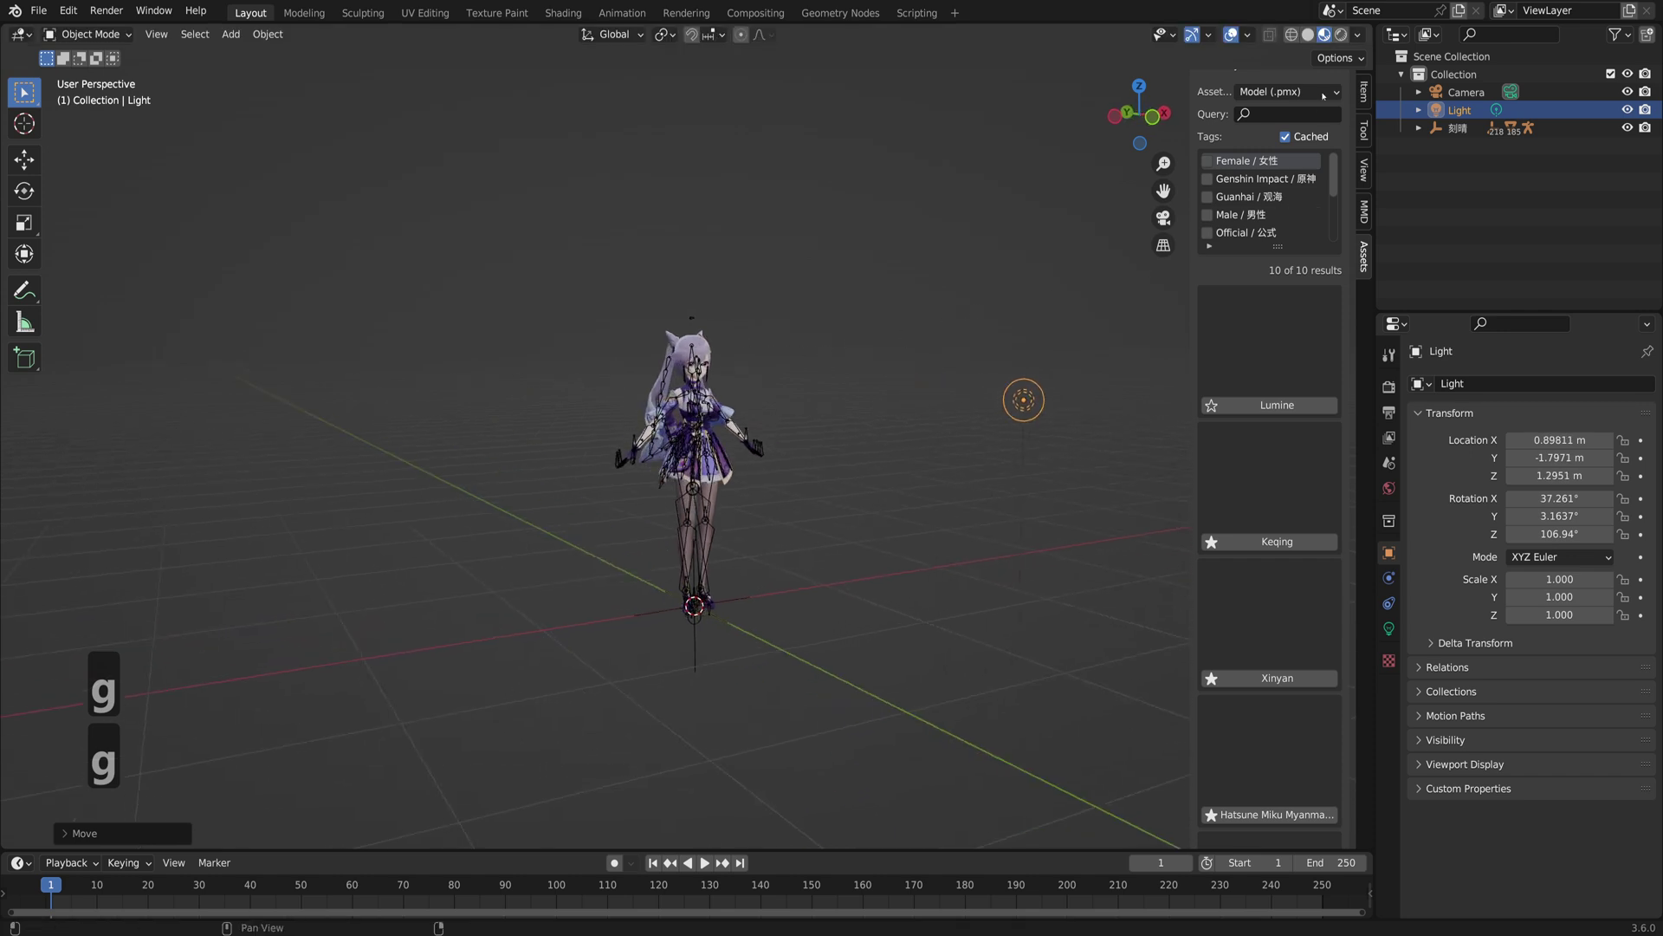
Step: Return the viewport to Rendered shading and try moving the light again to compare its effect on the model
{"action": "left_click", "coordinate": [1341, 34]}
{"action": "left_click", "coordinate": [1324, 34]}
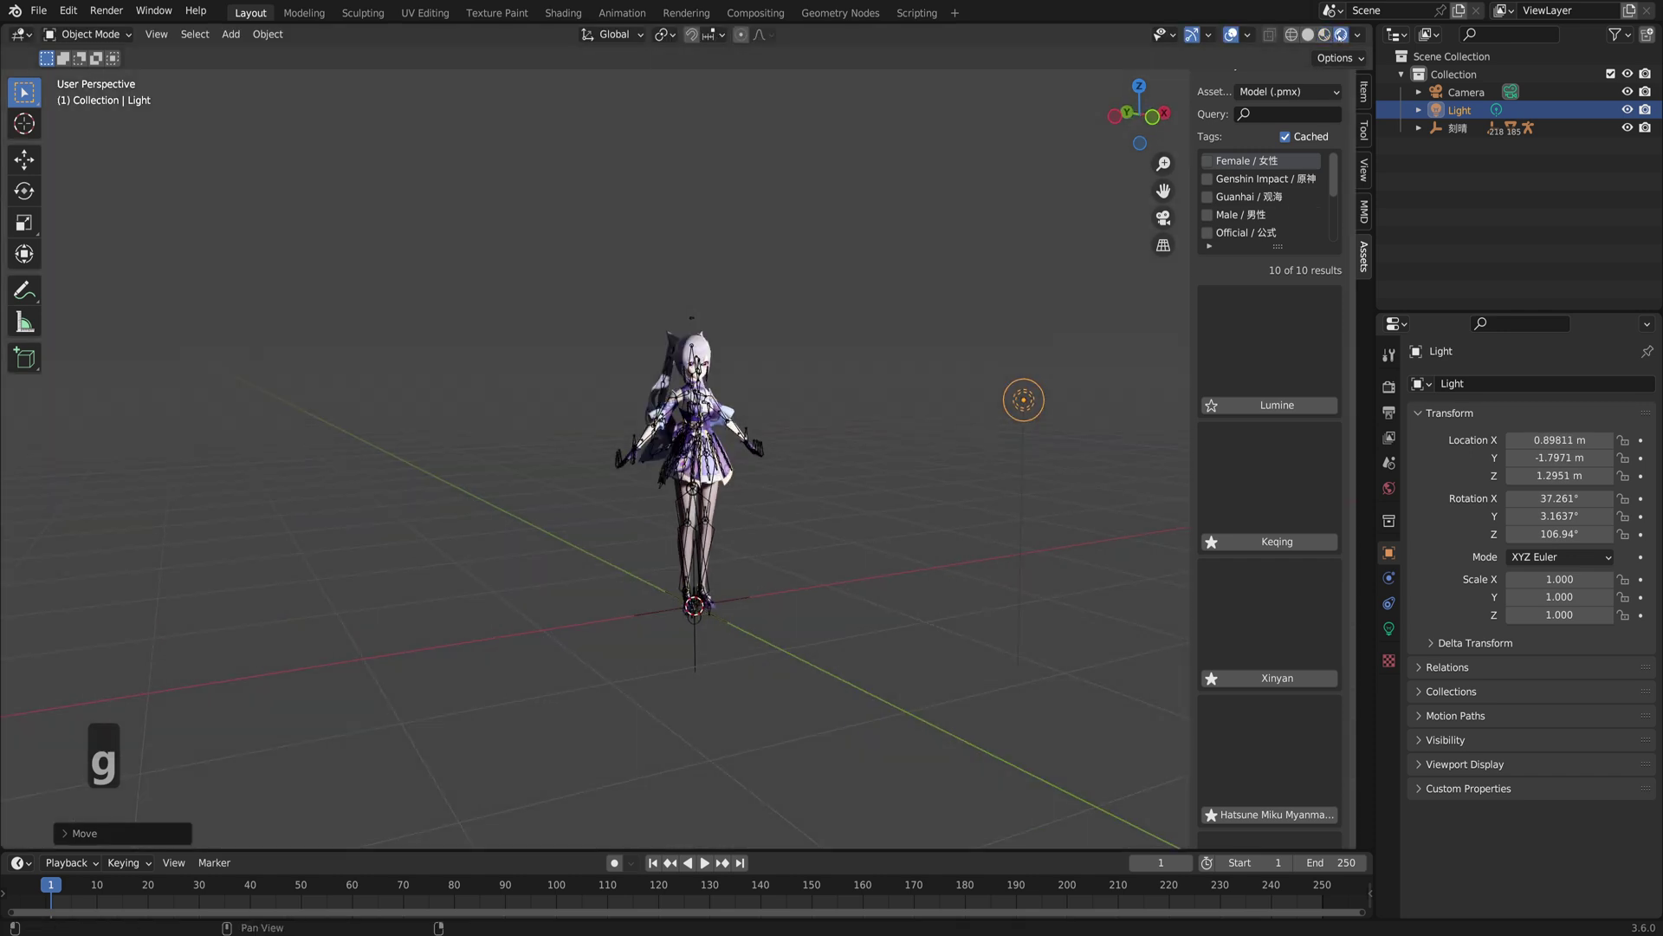
{"action": "middle_click_drag", "start_coordinate": [996, 260], "coordinate": [989, 346]}
{"action": "key", "text": "g"}
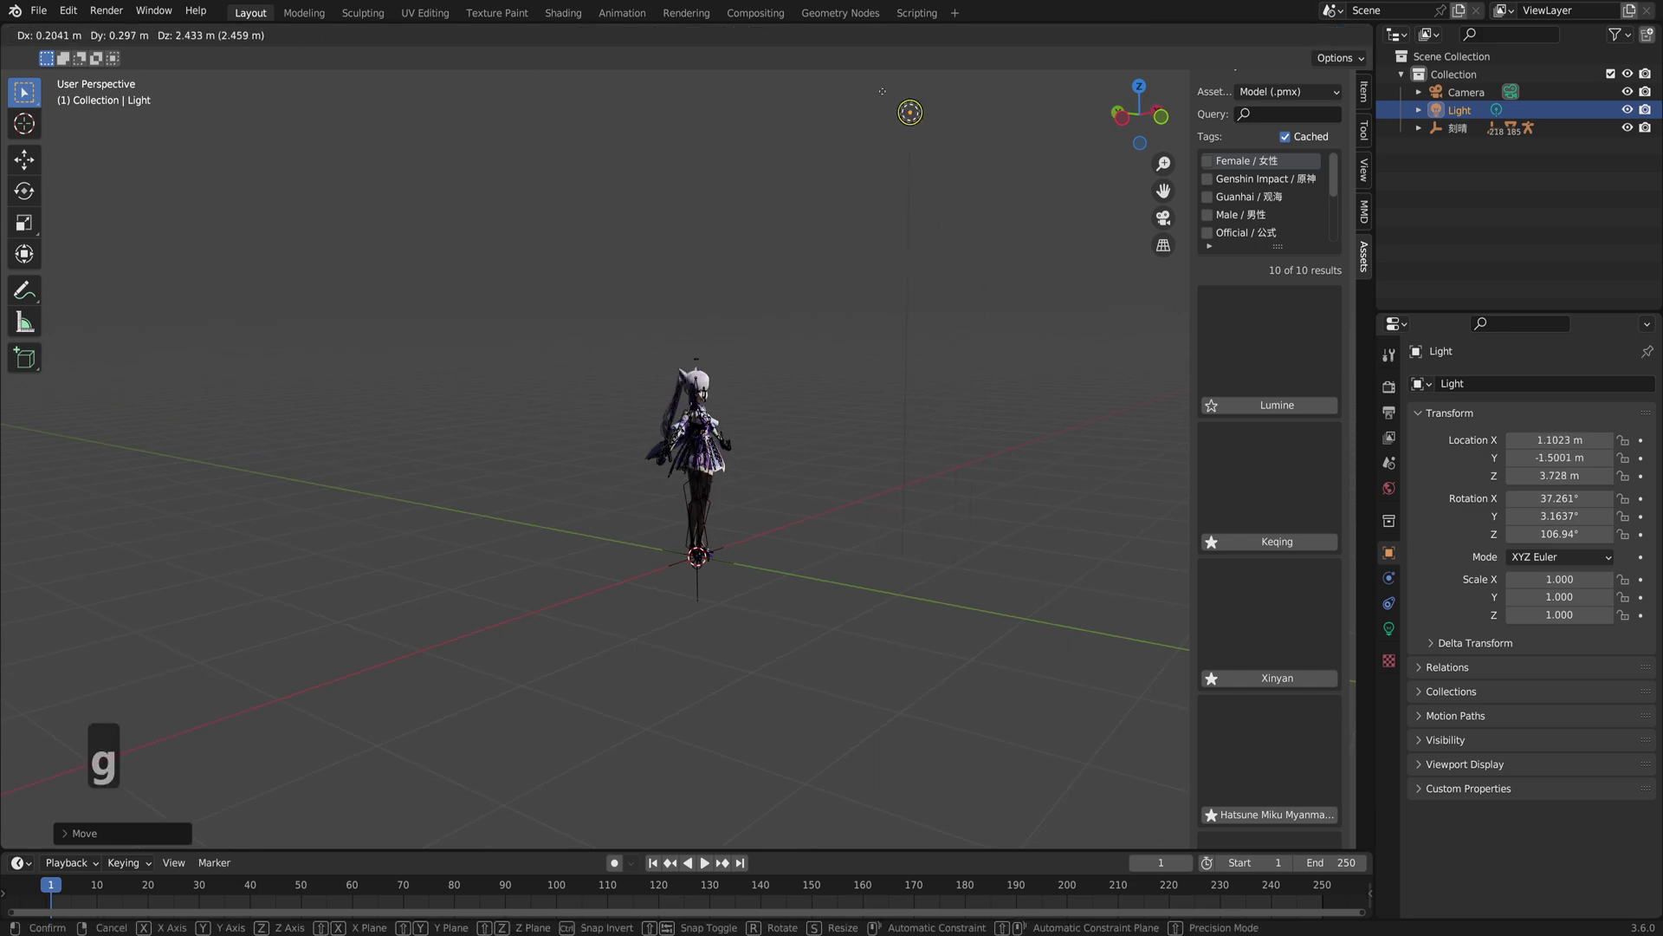
{"action": "right_click", "coordinate": [884, 216]}
{"action": "middle_click_drag", "start_coordinate": [884, 216], "coordinate": [835, 242]}
{"action": "key", "text": "g"}
{"action": "right_click", "coordinate": [951, 229]}
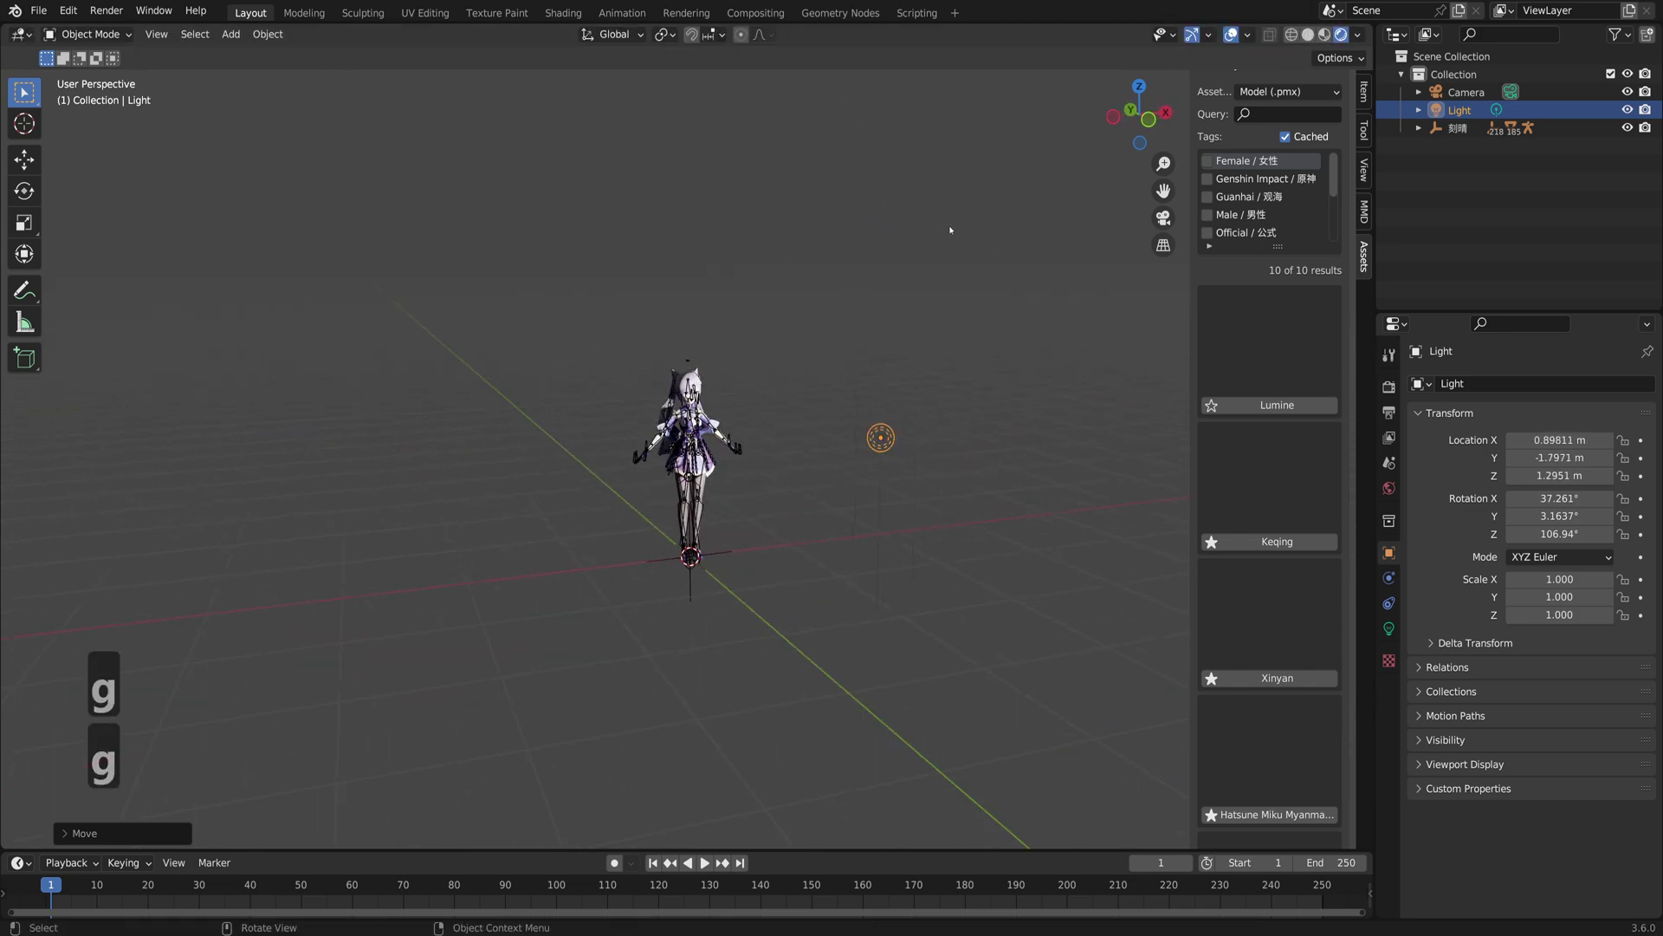
Step: Switch the viewport to Material Preview shading and hide the overlays to view the model up close
{"action": "left_click", "coordinate": [1325, 35]}
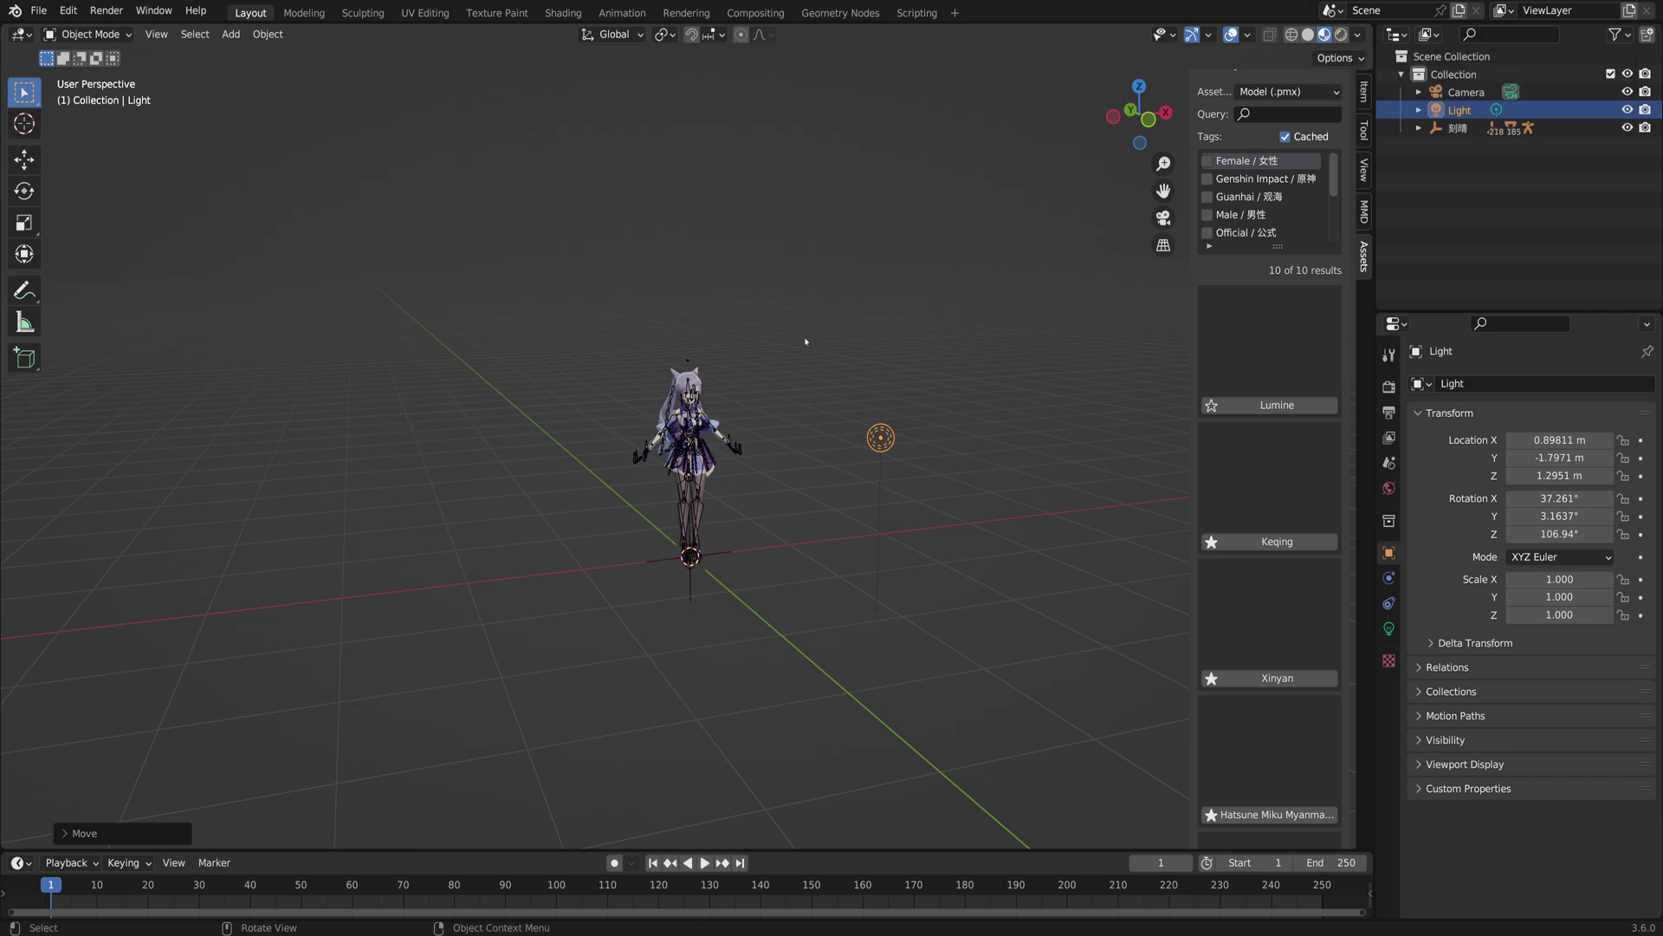
{"action": "mouse_move", "coordinate": [807, 346]}
{"action": "middle_mouse_down"}
{"action": "mouse_move", "coordinate": [759, 329]}
{"action": "mouse_move", "coordinate": [829, 367]}
{"action": "mouse_move", "coordinate": [792, 369]}
{"action": "middle_mouse_up"}
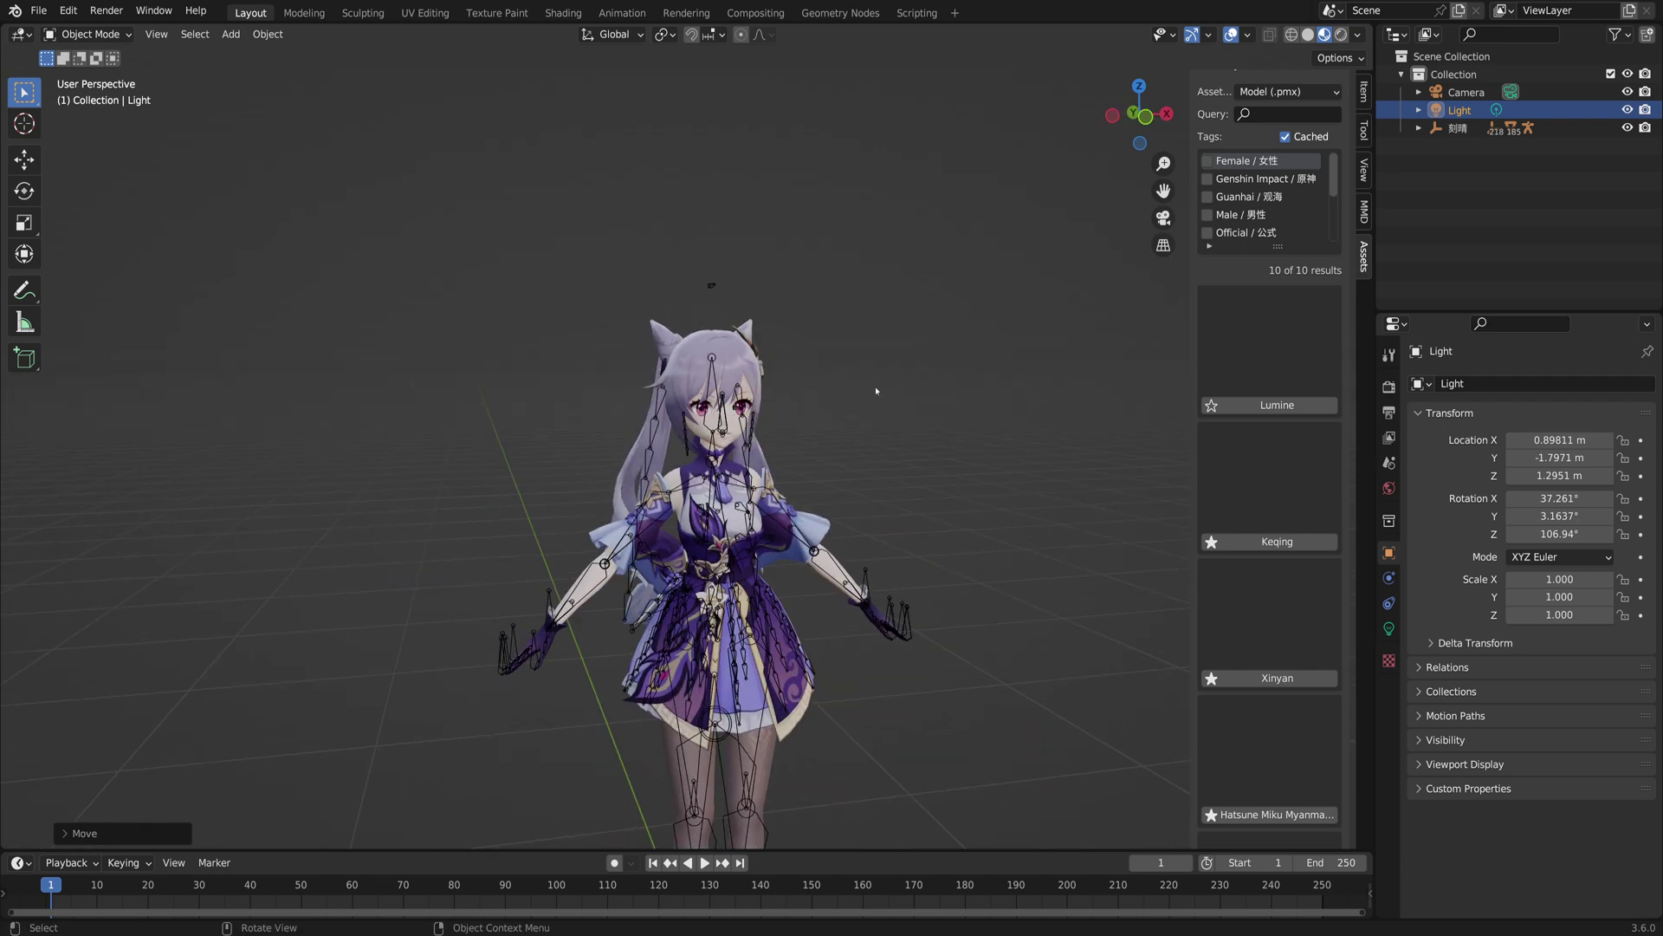
{"action": "scroll", "coordinate": [851, 397], "scroll_direction": "up", "scroll_amount": 2}
{"action": "left_click_drag", "start_coordinate": [1157, 130], "coordinate": [1175, 139]}
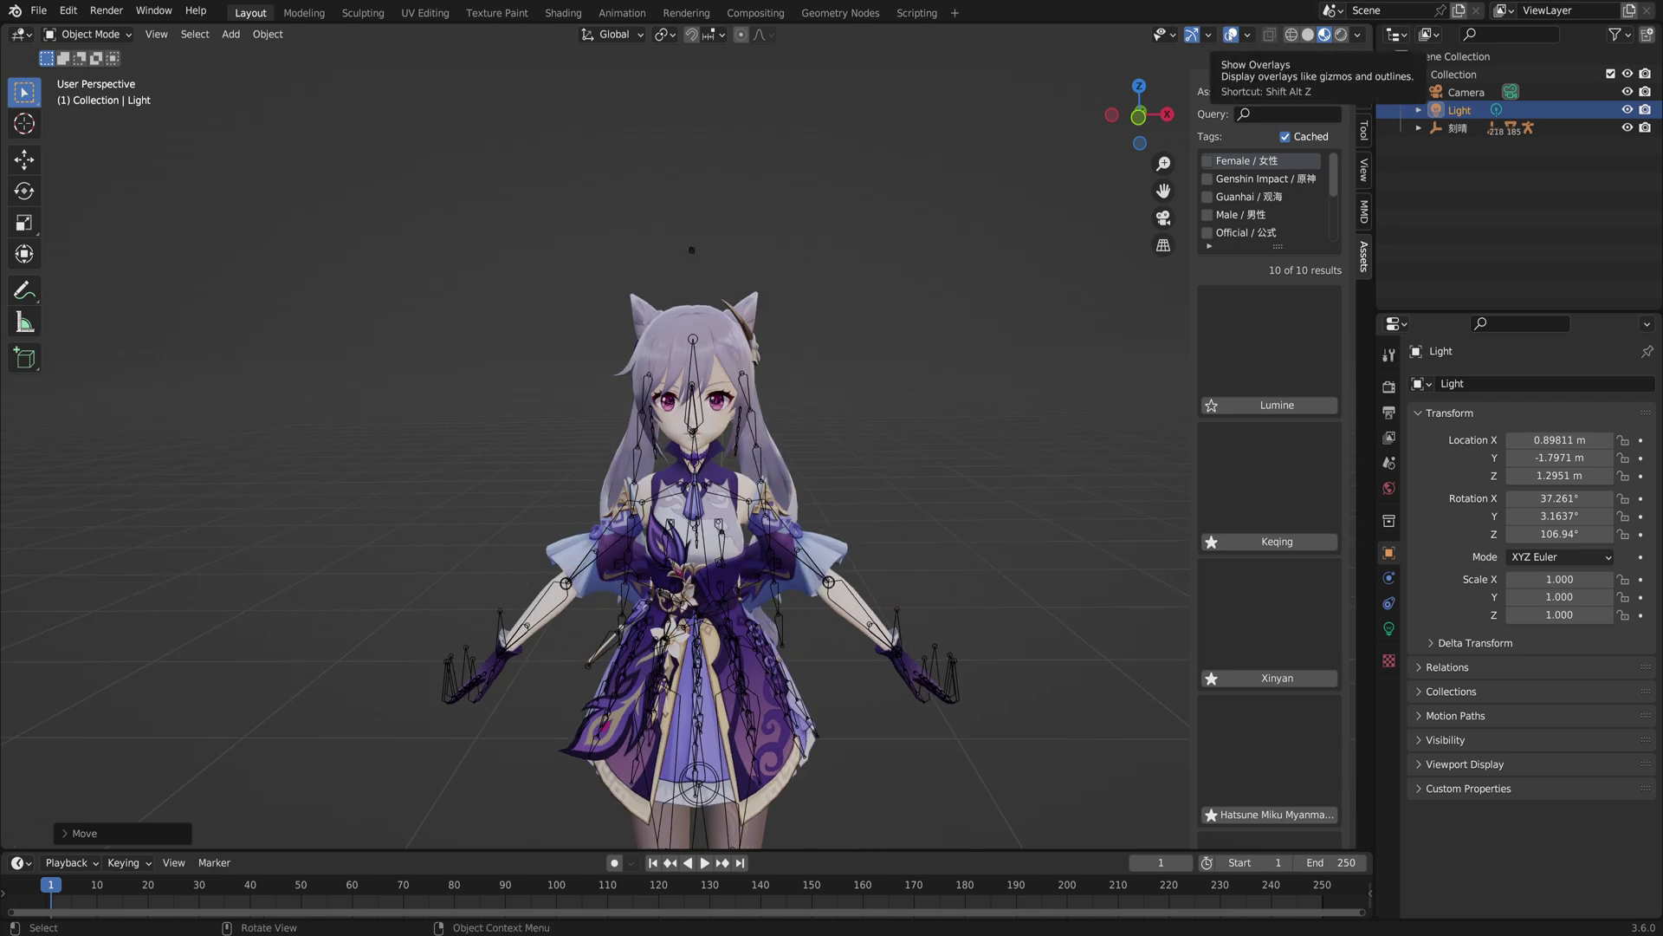
{"action": "left_click", "coordinate": [1231, 35]}
{"action": "key", "text": "KP_1"}
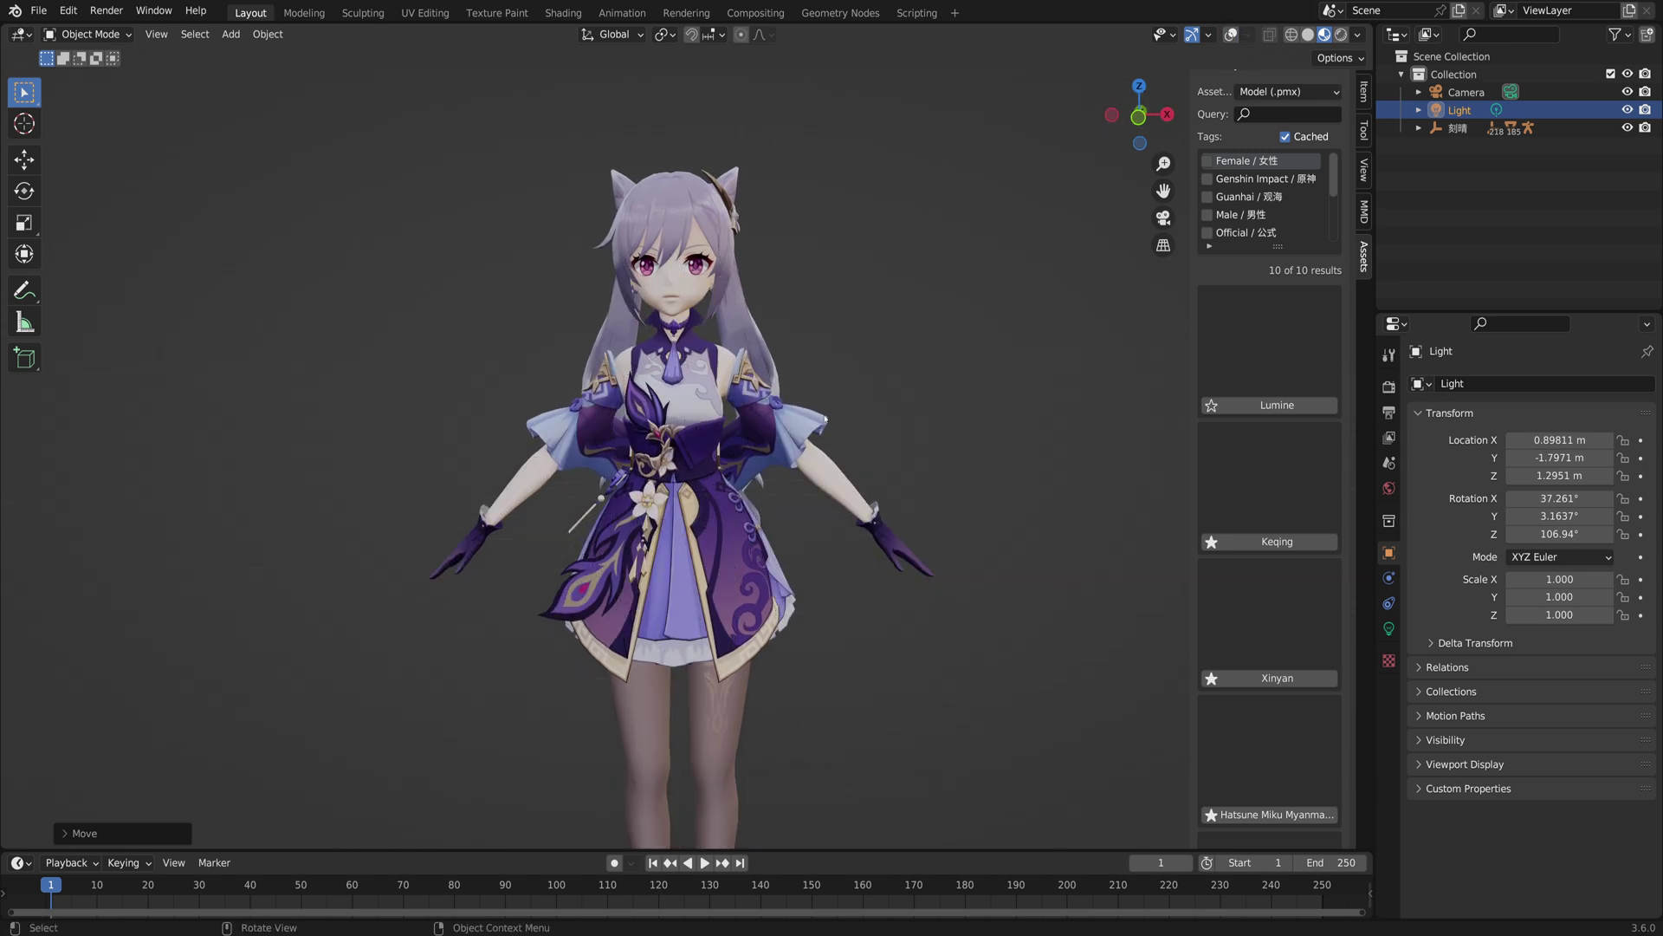
{"action": "middle_click_drag", "start_coordinate": [825, 419], "coordinate": [911, 428]}
{"action": "scroll", "coordinate": [844, 443], "scroll_direction": "up", "scroll_amount": 3}
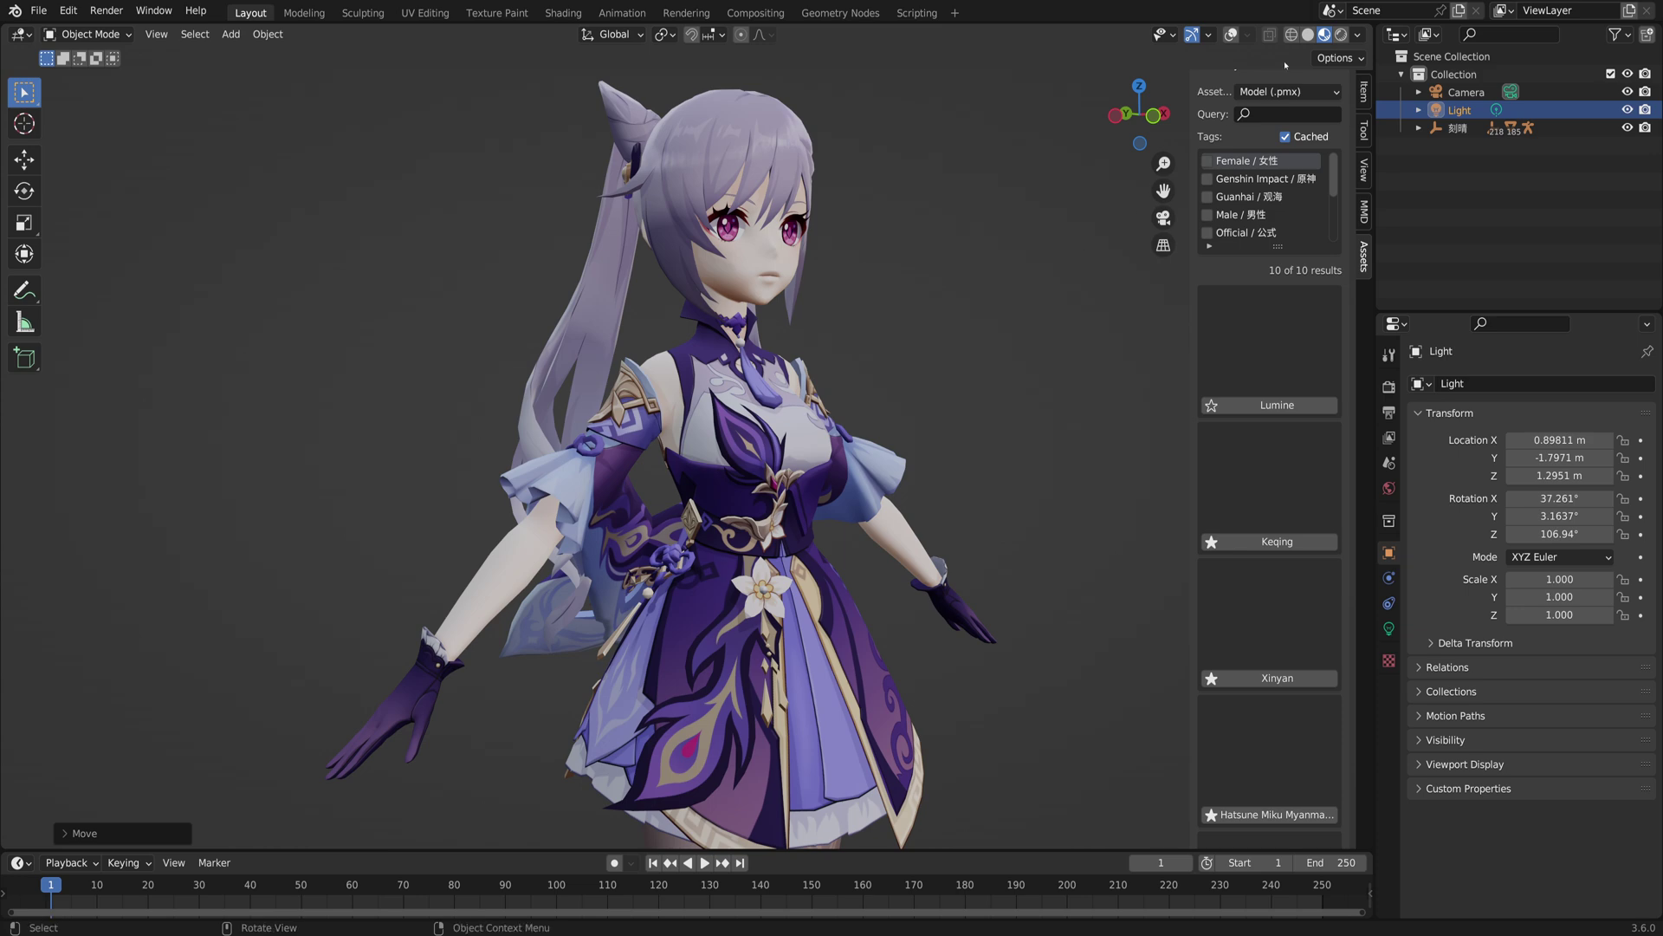
Step: Switch the viewport to Solid shading and try moving the model's mesh
{"action": "left_click", "coordinate": [1308, 35]}
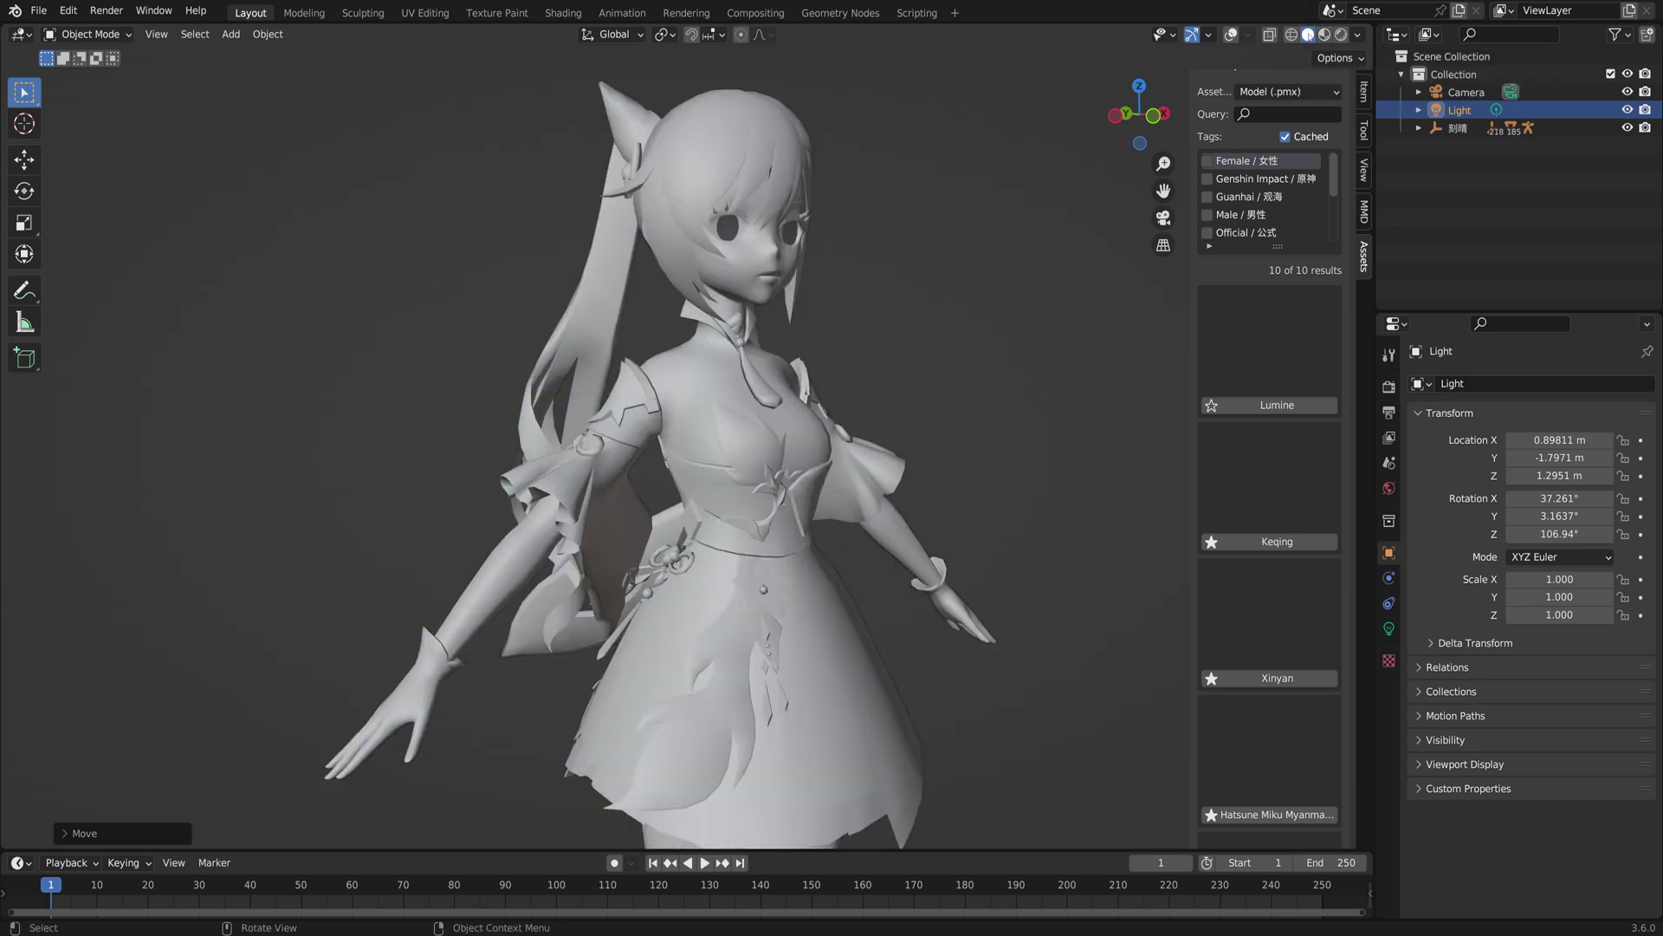
{"action": "scroll", "coordinate": [781, 310], "scroll_direction": "down", "scroll_amount": 3}
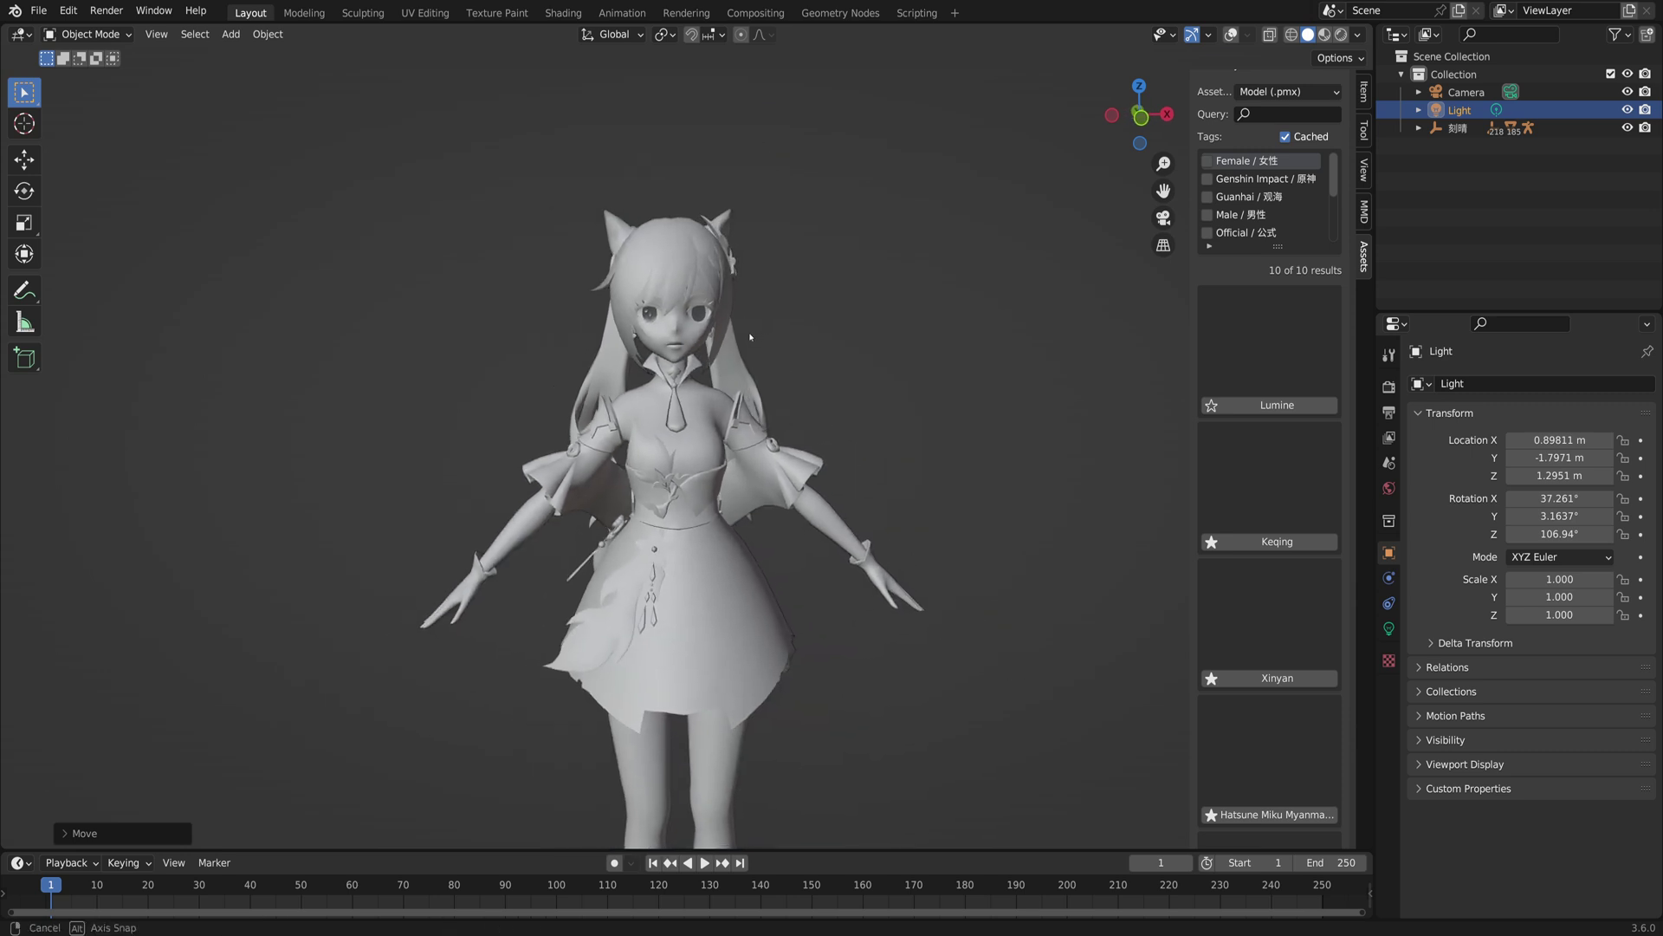
{"action": "left_click", "coordinate": [767, 390]}
{"action": "key", "text": "g"}
{"action": "right_click", "coordinate": [778, 378]}
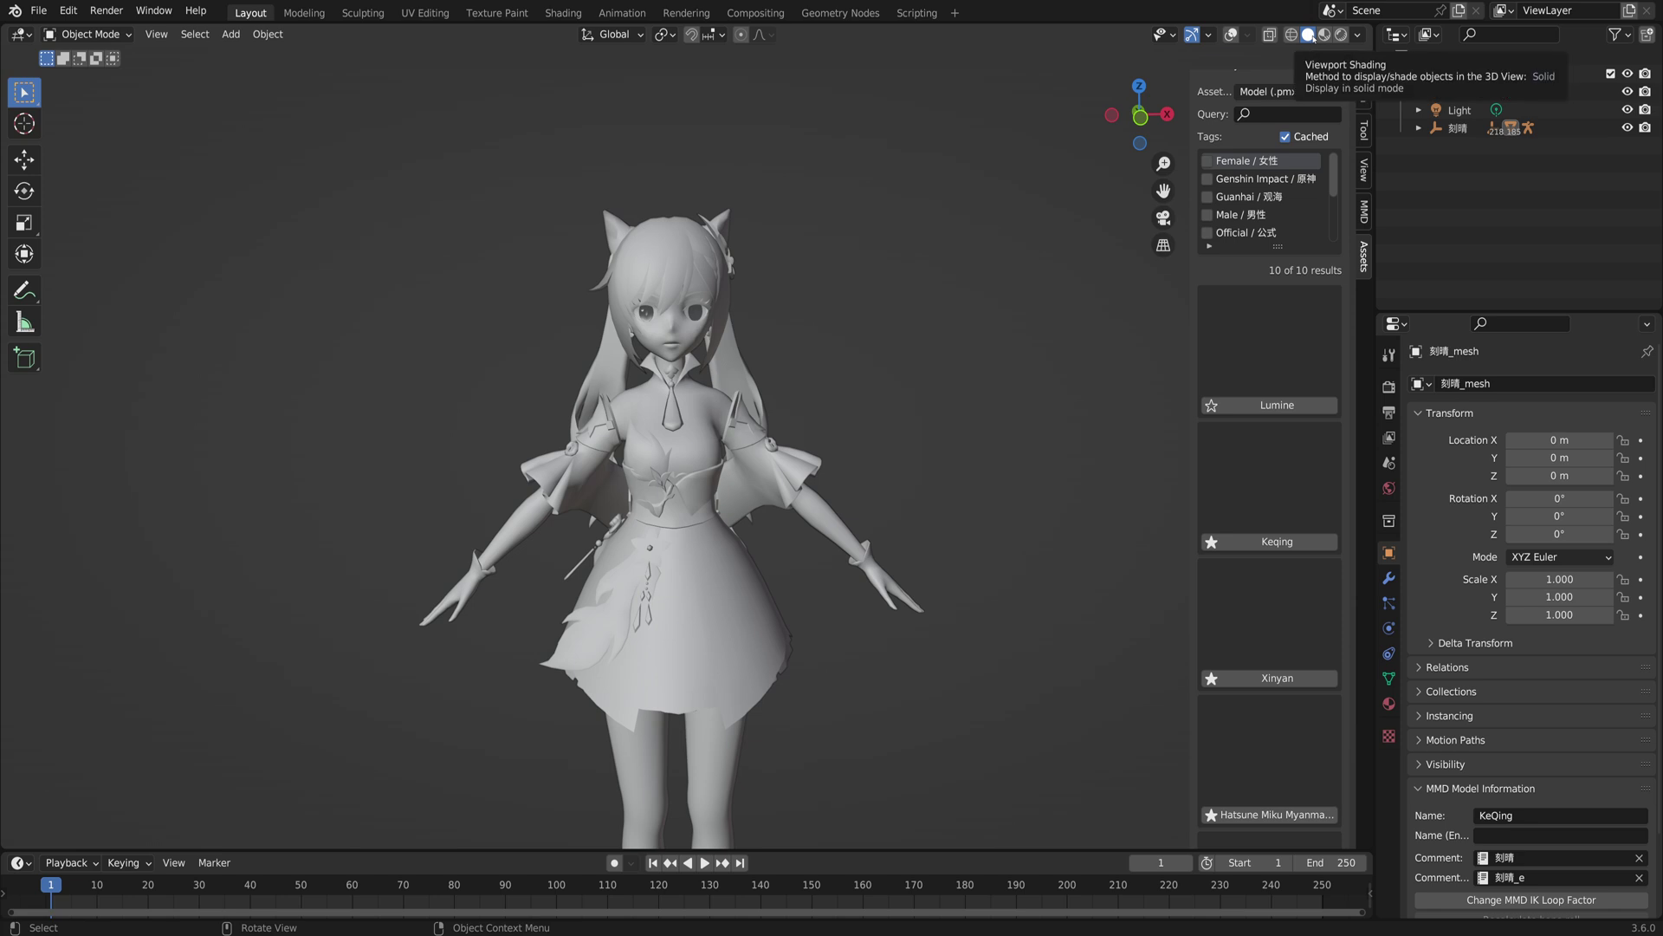
Step: Apply the Shadeless MMD shading preset to the Solid view and inspect the model from several angles
{"action": "left_click", "coordinate": [1357, 35]}
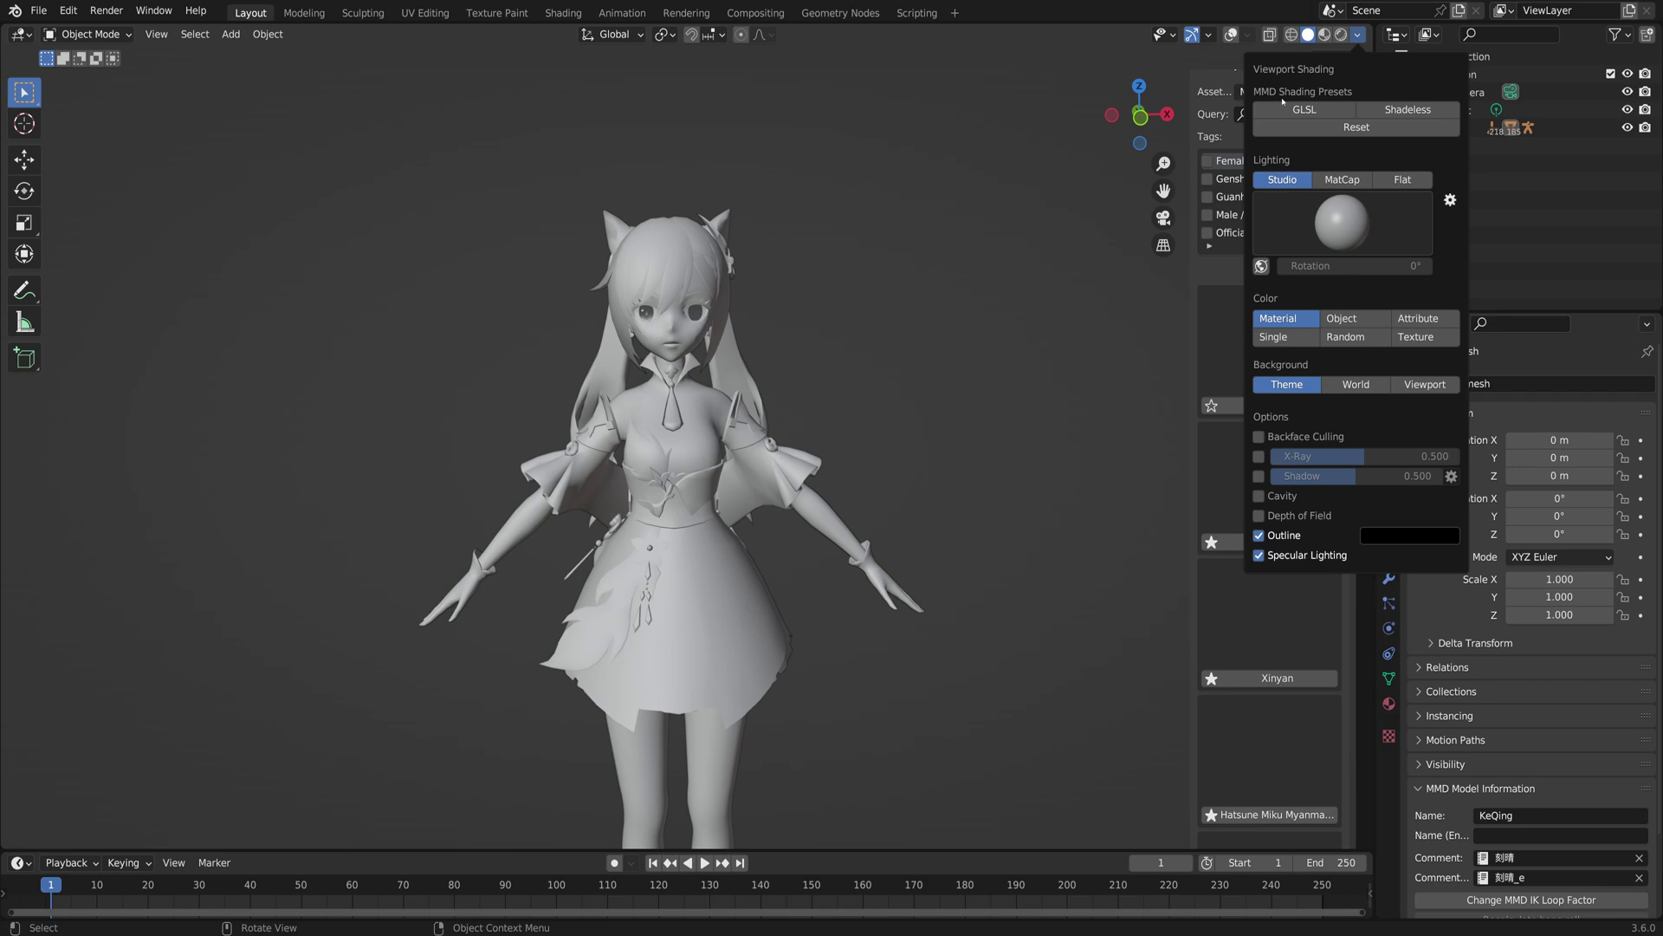
{"action": "left_click", "coordinate": [1408, 110]}
{"action": "mouse_move", "coordinate": [779, 451]}
{"action": "middle_mouse_down"}
{"action": "mouse_move", "coordinate": [860, 452]}
{"action": "mouse_move", "coordinate": [671, 436]}
{"action": "mouse_move", "coordinate": [645, 409]}
{"action": "middle_mouse_up"}
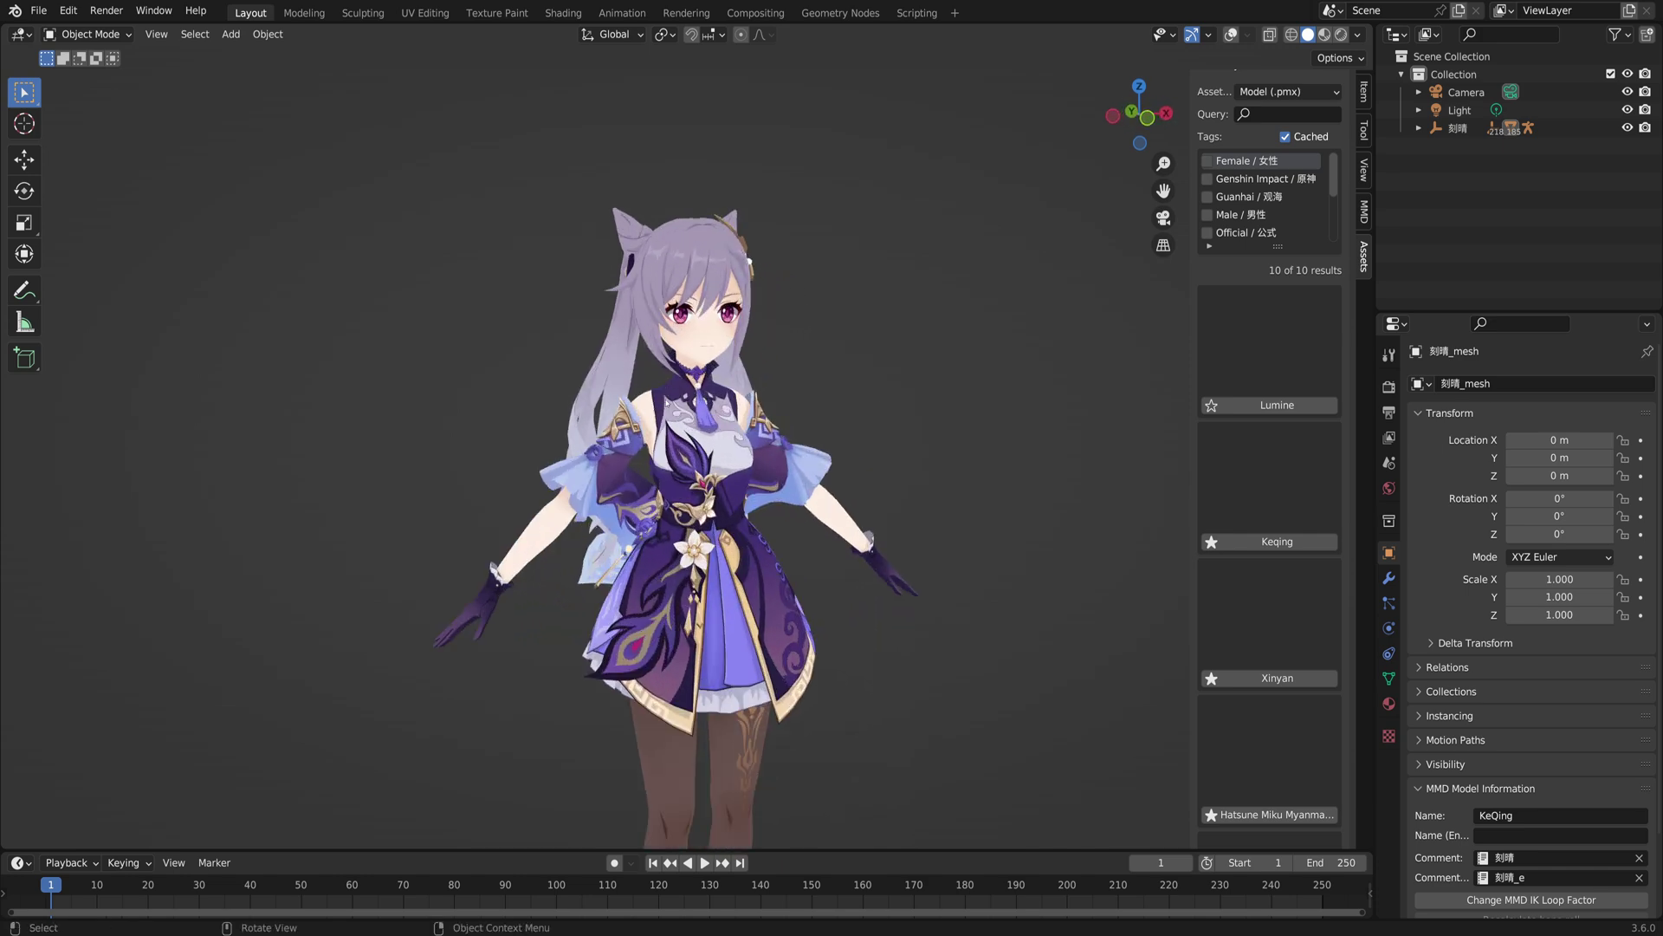
{"action": "scroll", "coordinate": [641, 405], "scroll_direction": "up", "scroll_amount": 4}
{"action": "scroll", "coordinate": [641, 403], "scroll_direction": "down", "scroll_amount": 3}
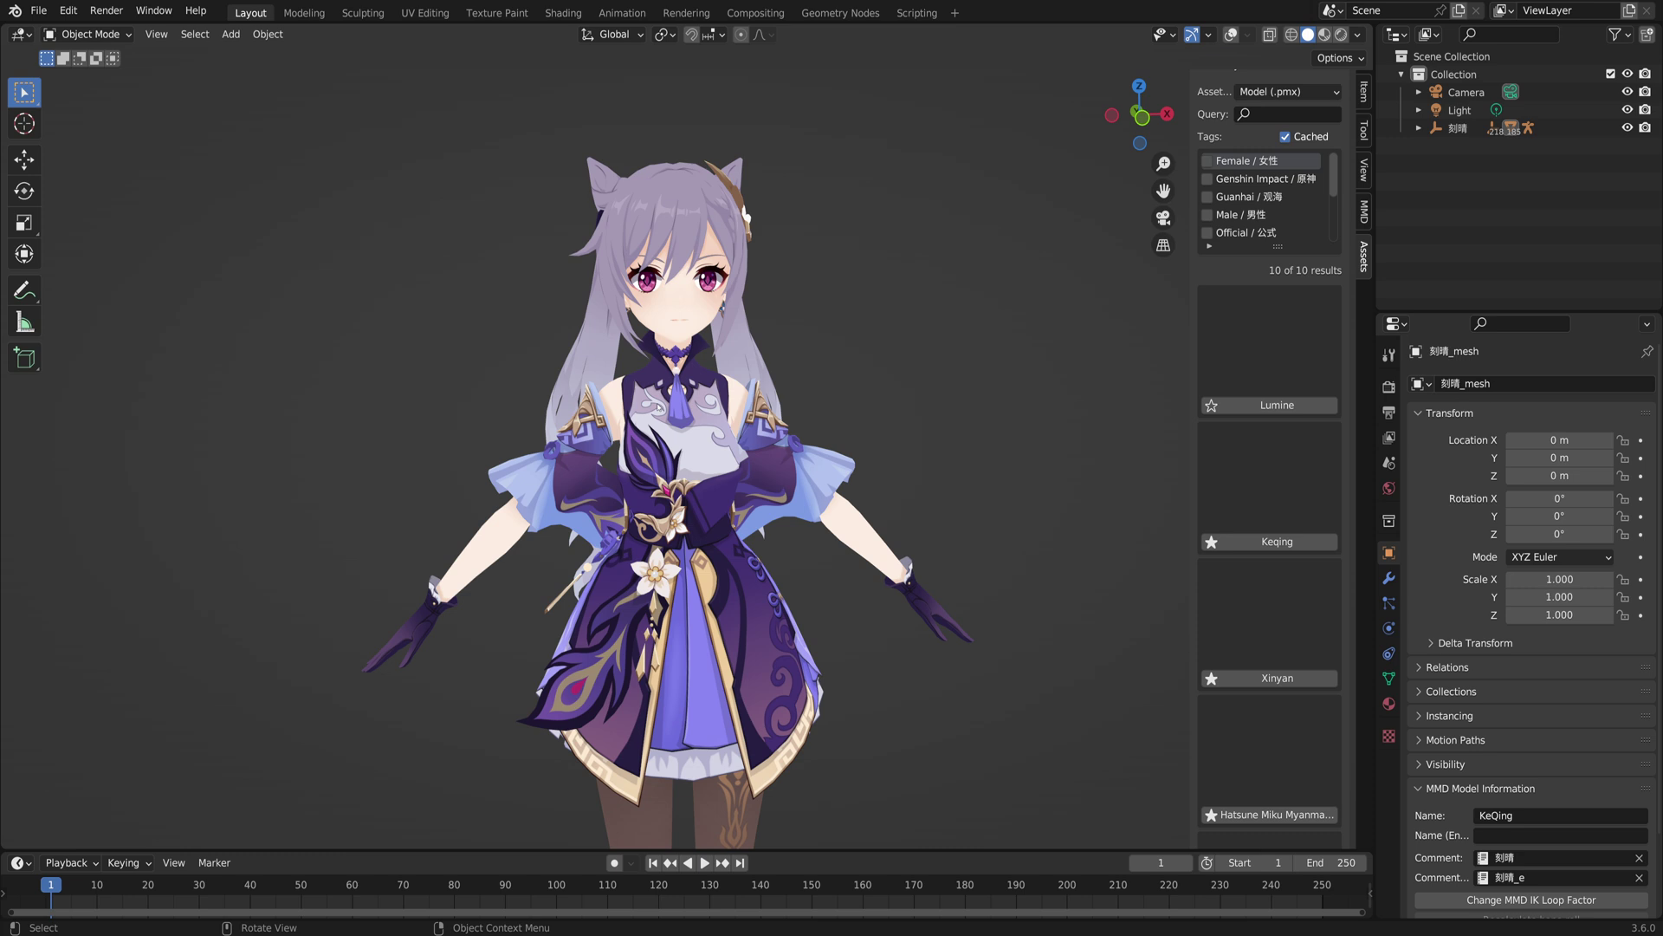
{"action": "scroll", "coordinate": [862, 361], "scroll_direction": "down", "scroll_amount": 2}
{"action": "middle_click_drag", "start_coordinate": [862, 361], "coordinate": [889, 354]}
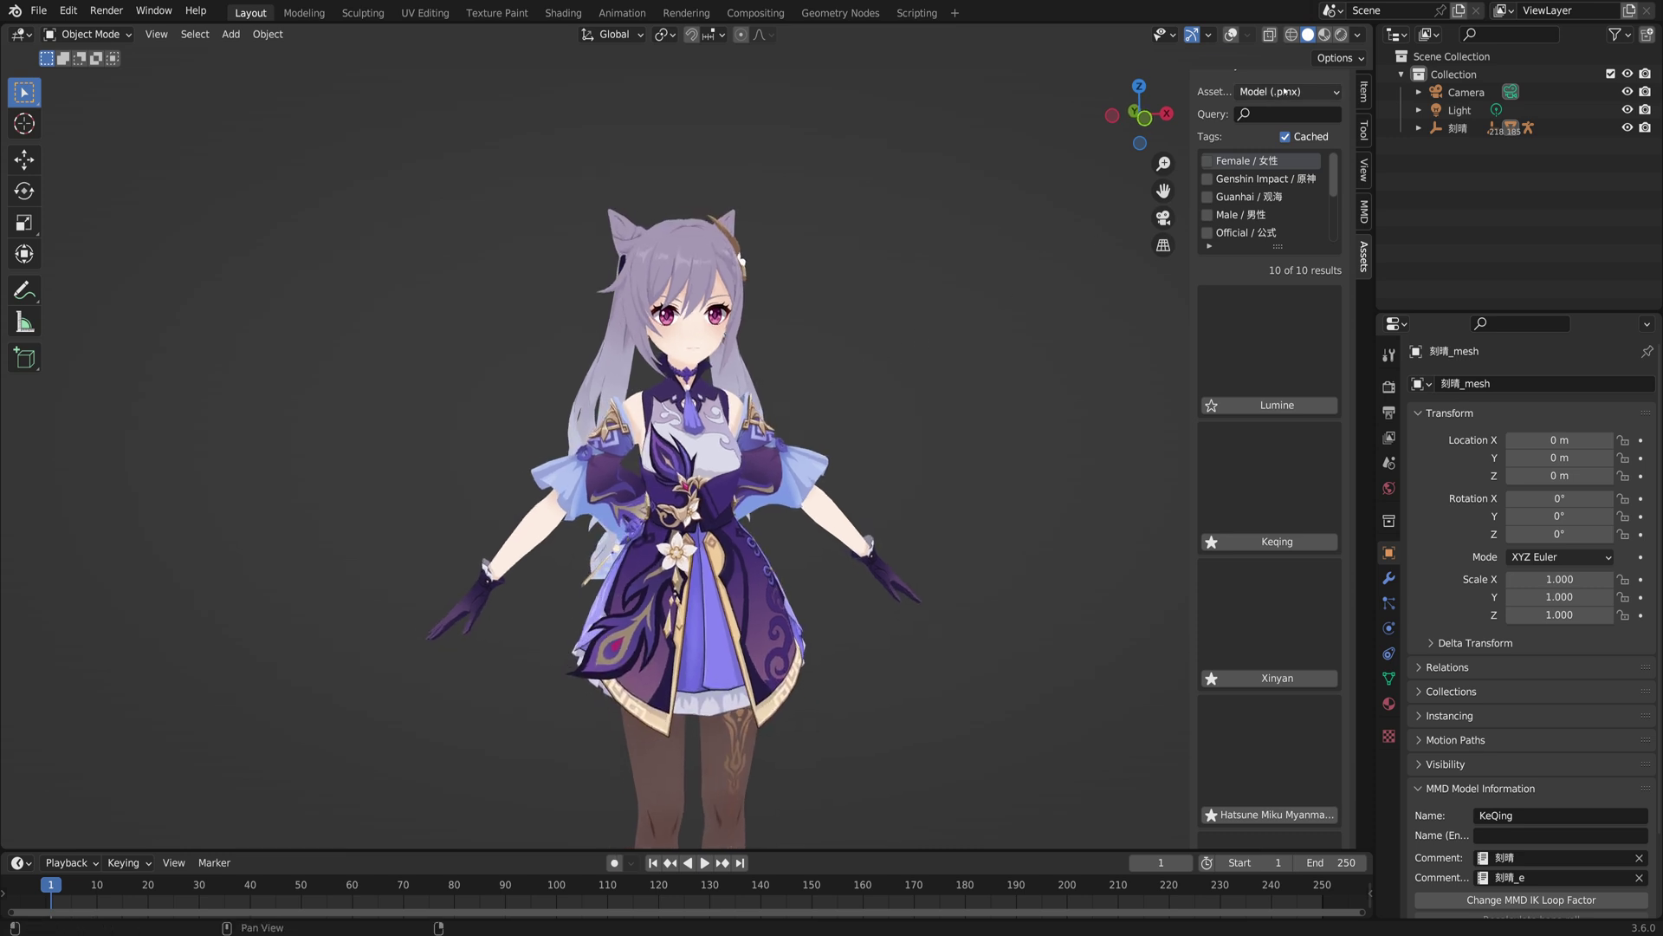
Step: Compare the model in Rendered shading with its shadeless Solid view from several angles
{"action": "left_click", "coordinate": [1341, 34]}
{"action": "mouse_move", "coordinate": [771, 395]}
{"action": "middle_mouse_down"}
{"action": "mouse_move", "coordinate": [852, 392]}
{"action": "mouse_move", "coordinate": [687, 382]}
{"action": "middle_mouse_up"}
{"action": "key", "text": "KP_1"}
{"action": "scroll", "coordinate": [686, 382], "scroll_direction": "up", "scroll_amount": 2}
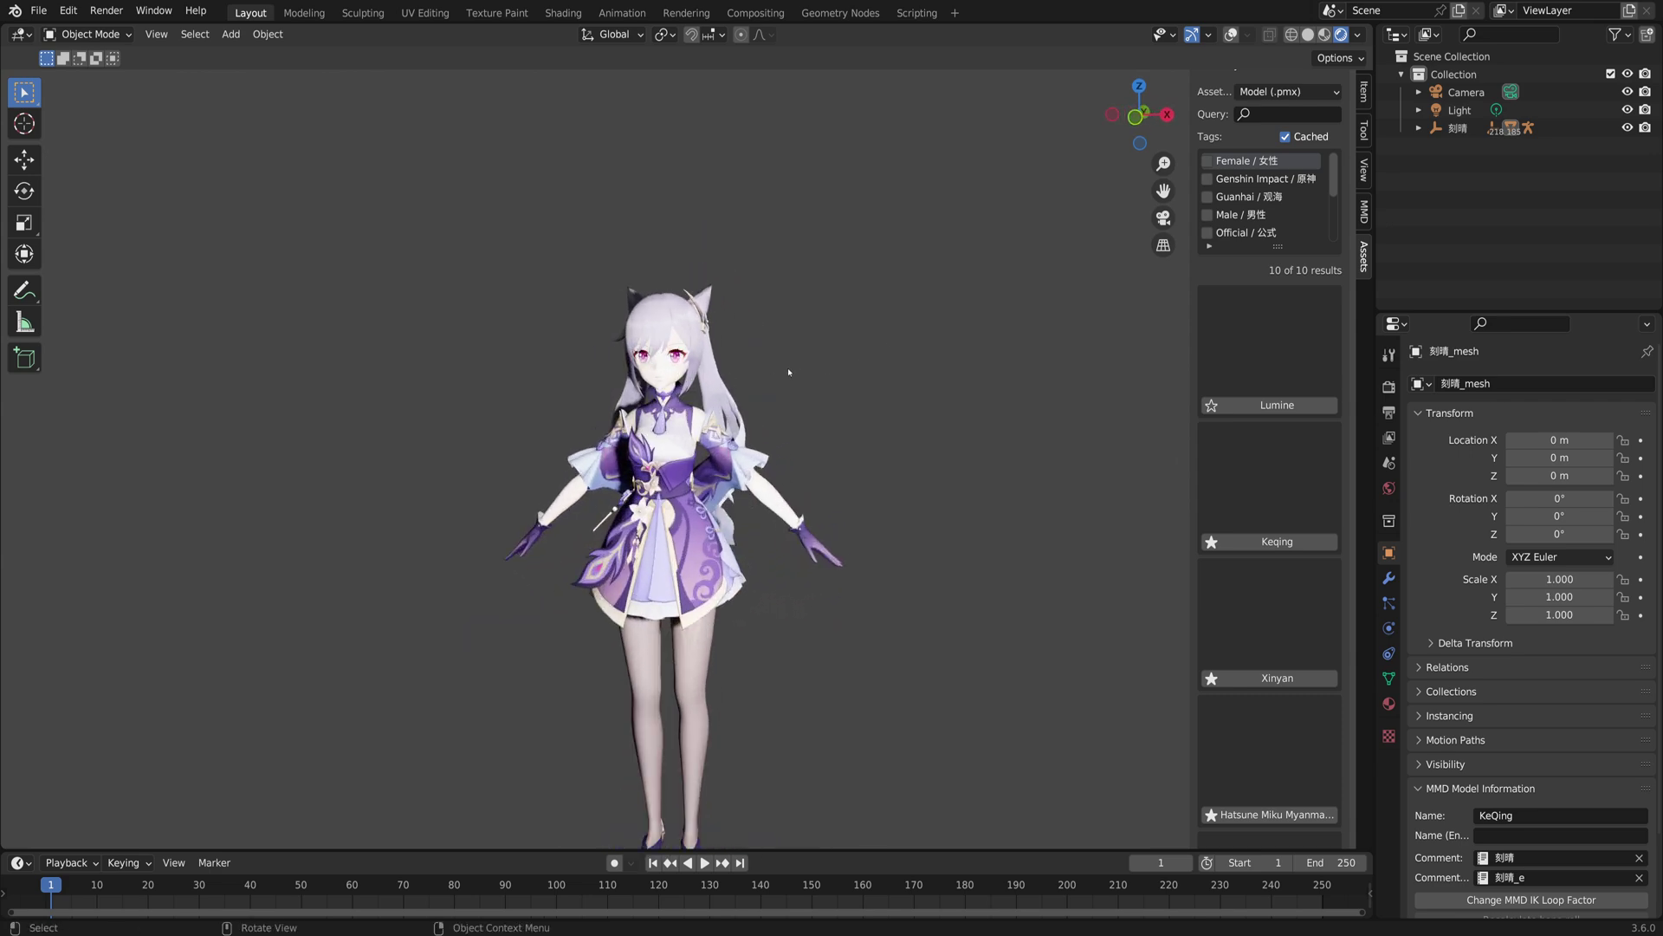
{"action": "left_click", "coordinate": [1309, 35]}
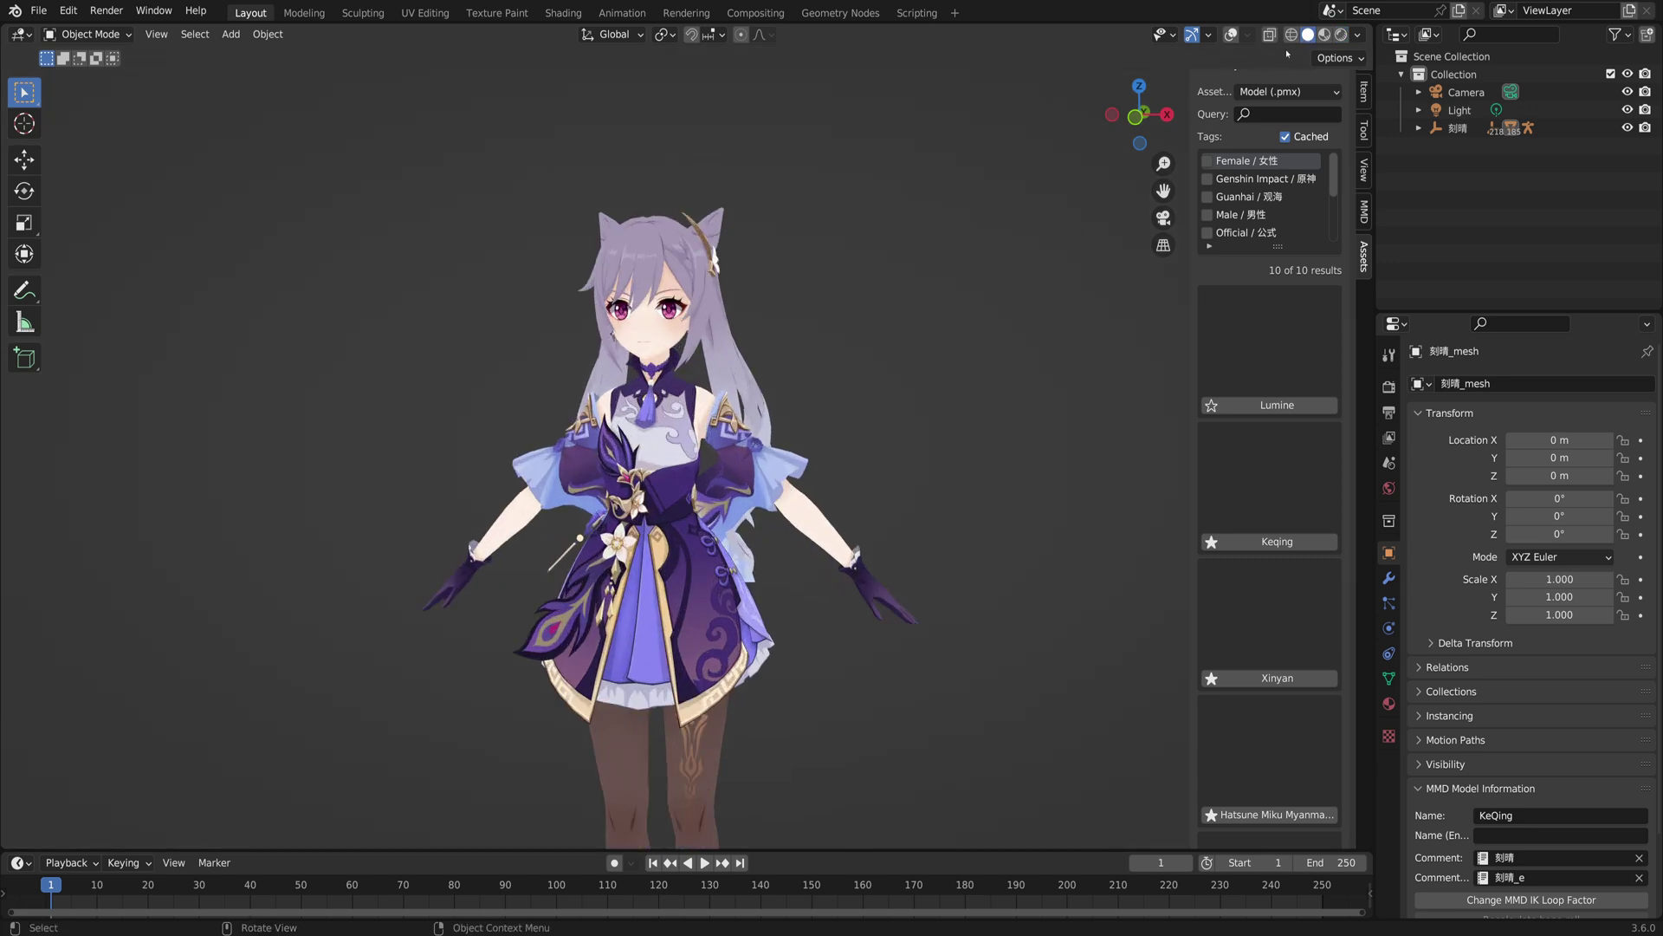
{"action": "scroll", "coordinate": [685, 416], "scroll_direction": "down", "scroll_amount": 2}
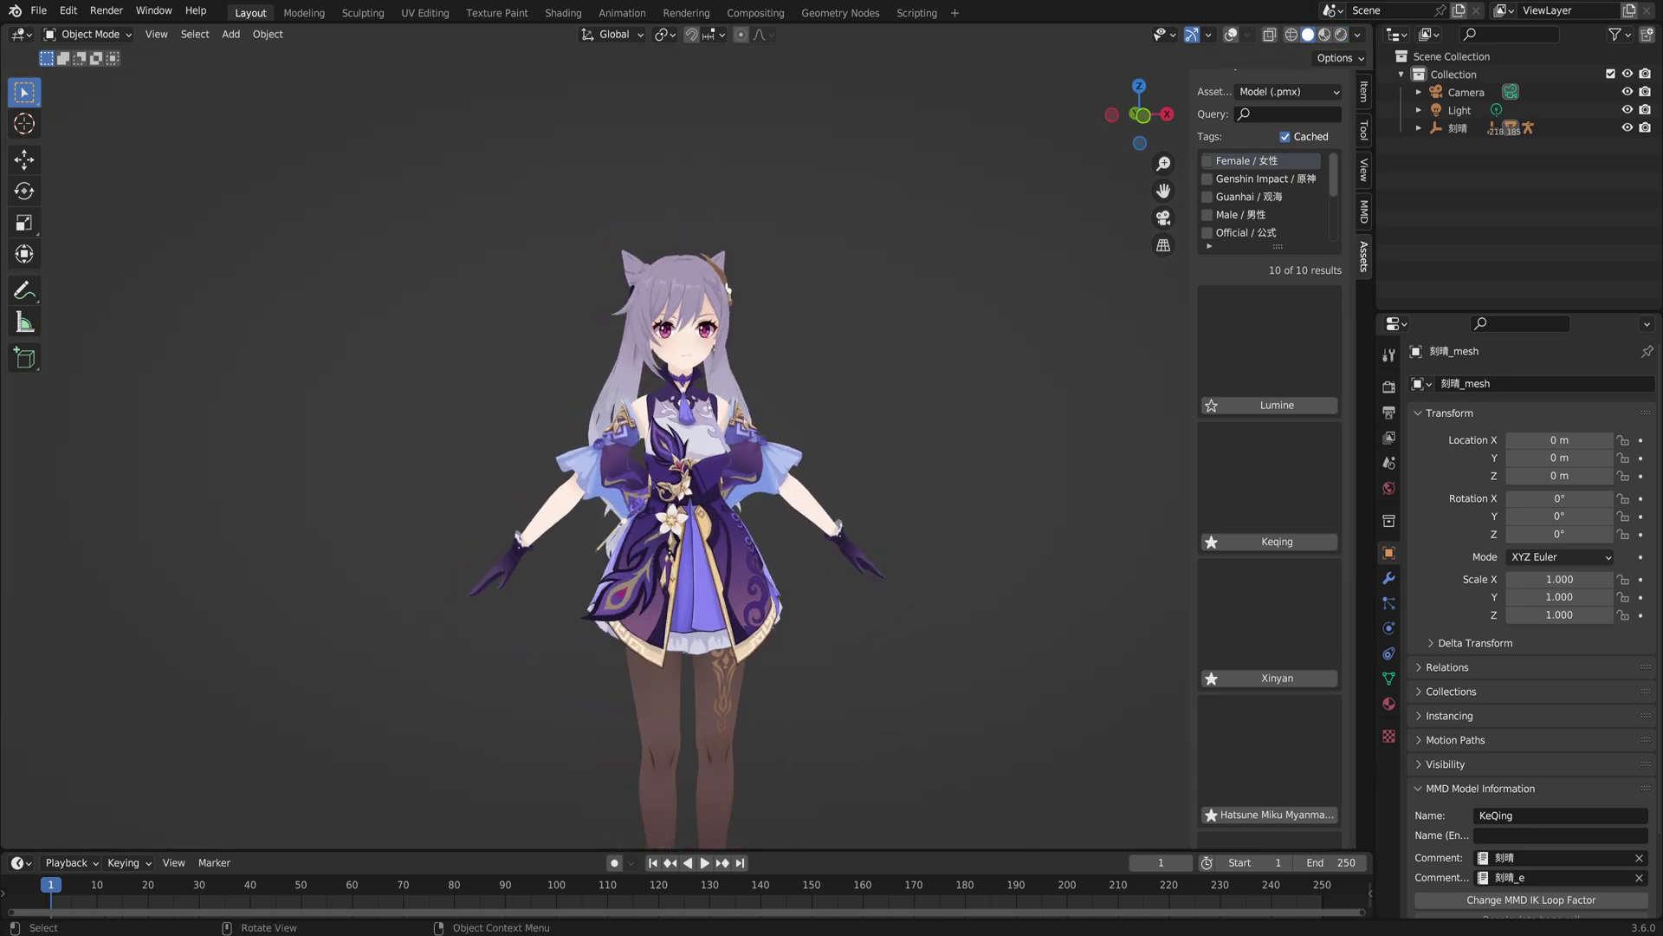
{"action": "middle_click_drag", "start_coordinate": [680, 415], "coordinate": [779, 411]}
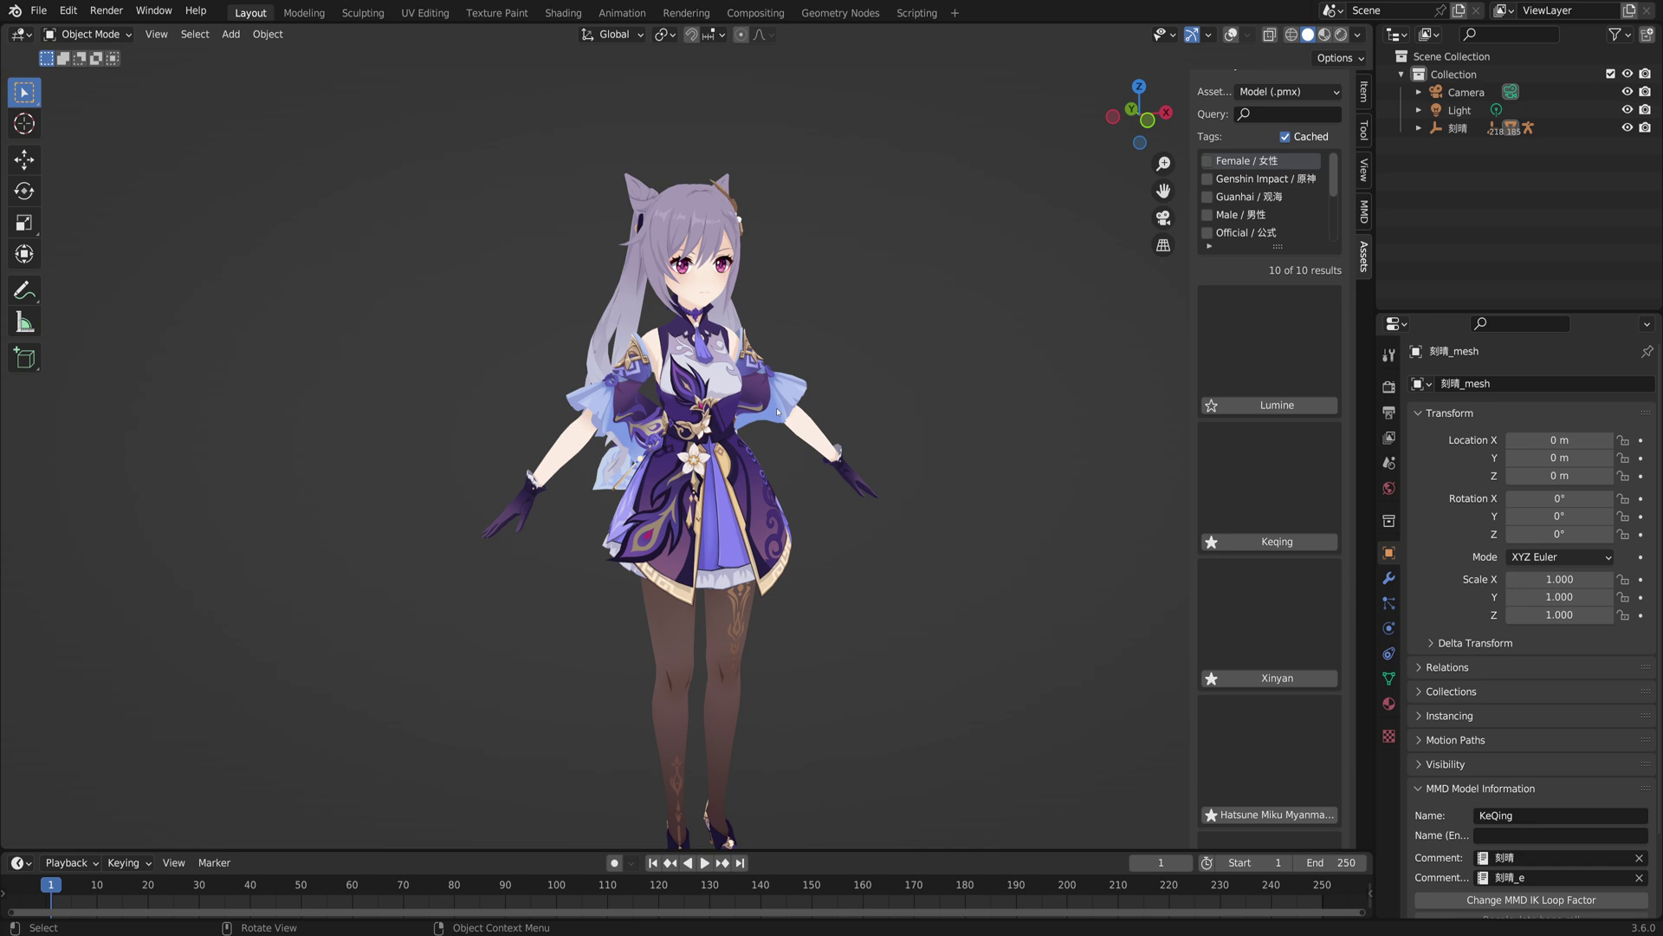
{"action": "middle_click_drag", "start_coordinate": [612, 253], "coordinate": [558, 252]}
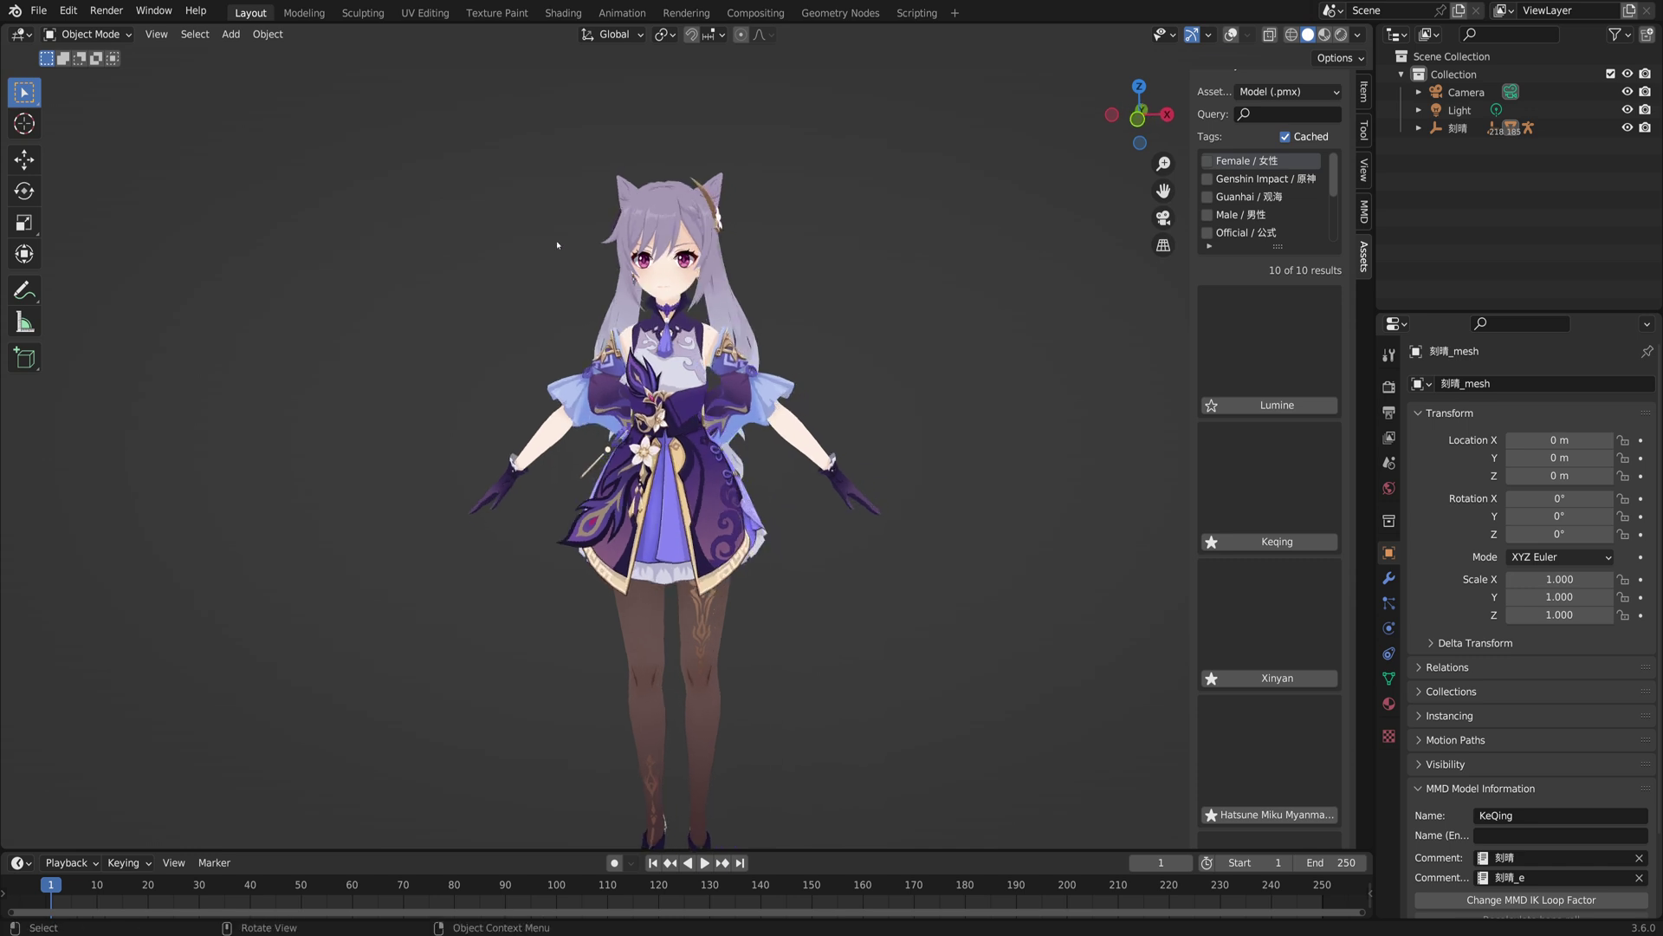
{"action": "scroll", "coordinate": [549, 260], "scroll_direction": "down", "scroll_amount": 2}
Step: Show the viewport overlays again, select the scene camera and try moving it
{"action": "left_click", "coordinate": [1473, 92]}
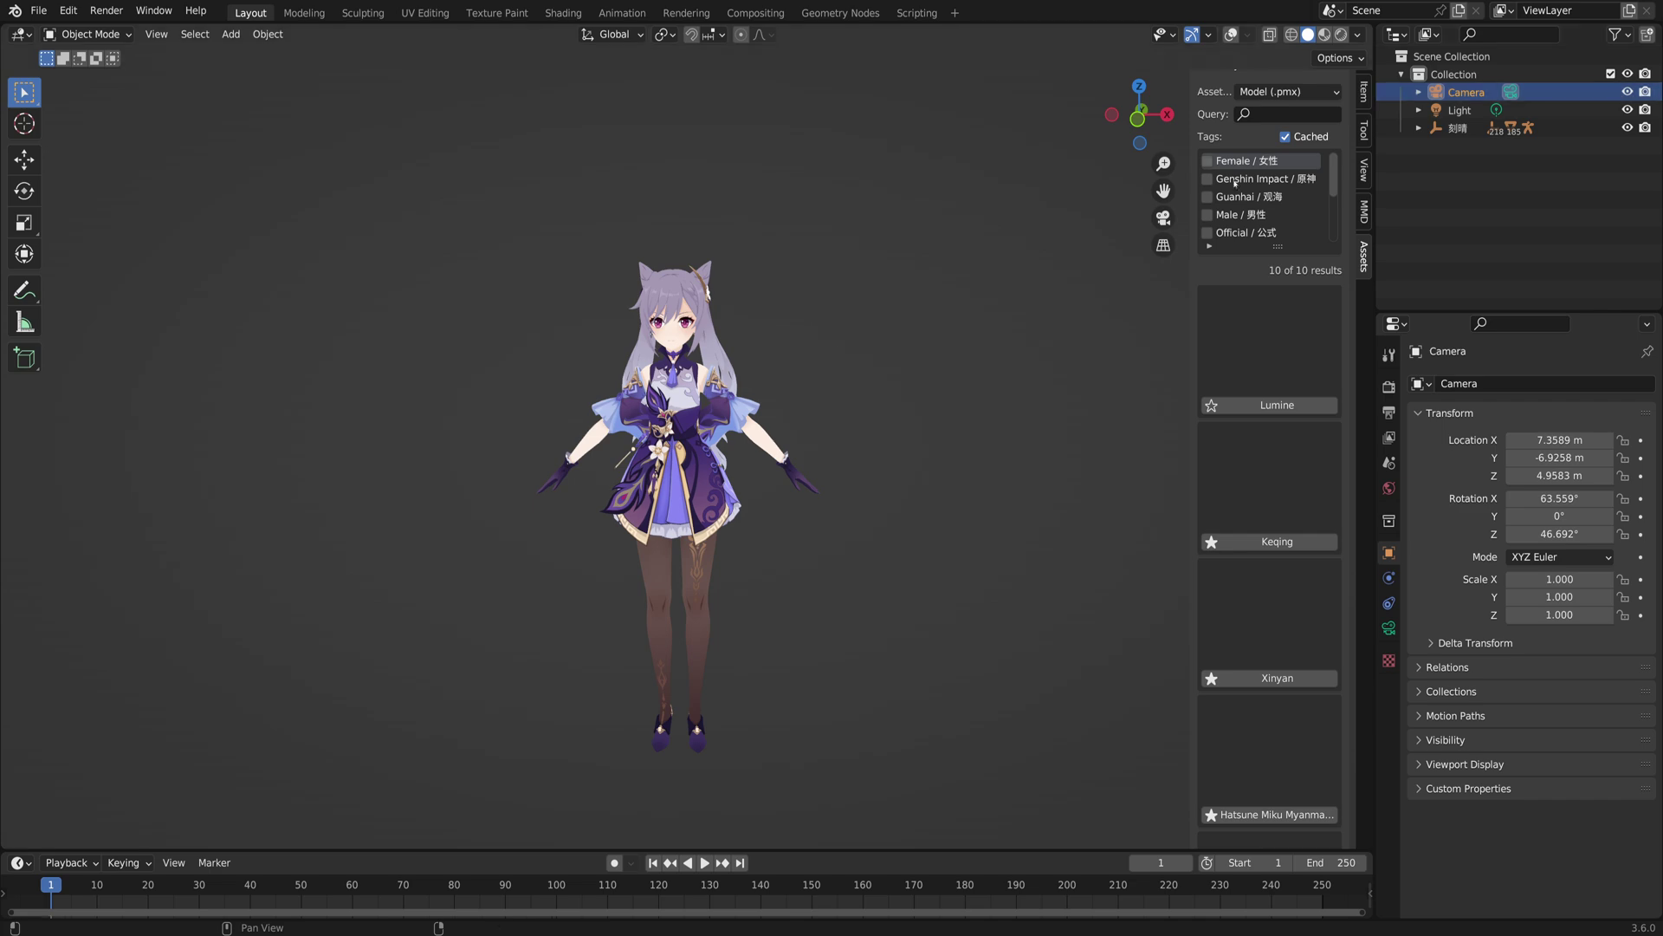
{"action": "scroll", "coordinate": [766, 408], "scroll_direction": "down", "scroll_amount": 2}
{"action": "left_click", "coordinate": [1230, 35]}
{"action": "middle_click_drag", "start_coordinate": [910, 449], "coordinate": [890, 379]}
{"action": "key", "text": "g"}
{"action": "right_click", "coordinate": [821, 417]}
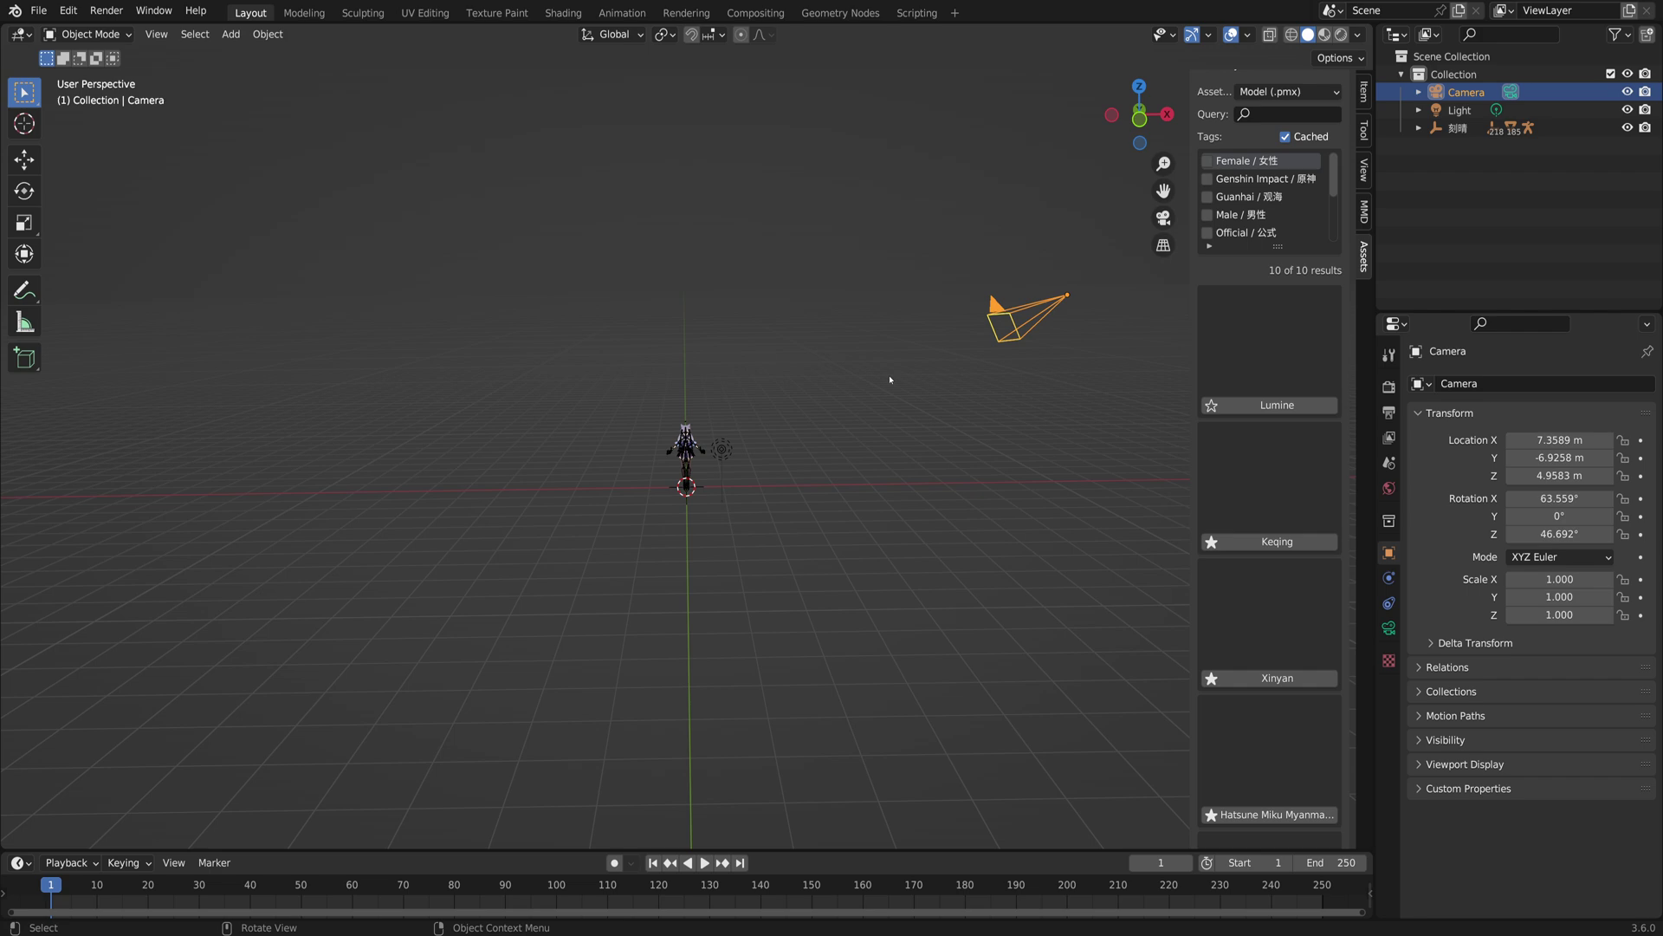
Step: Look at the scene through the camera and try moving it to reframe the model
{"action": "key", "text": "KP_0"}
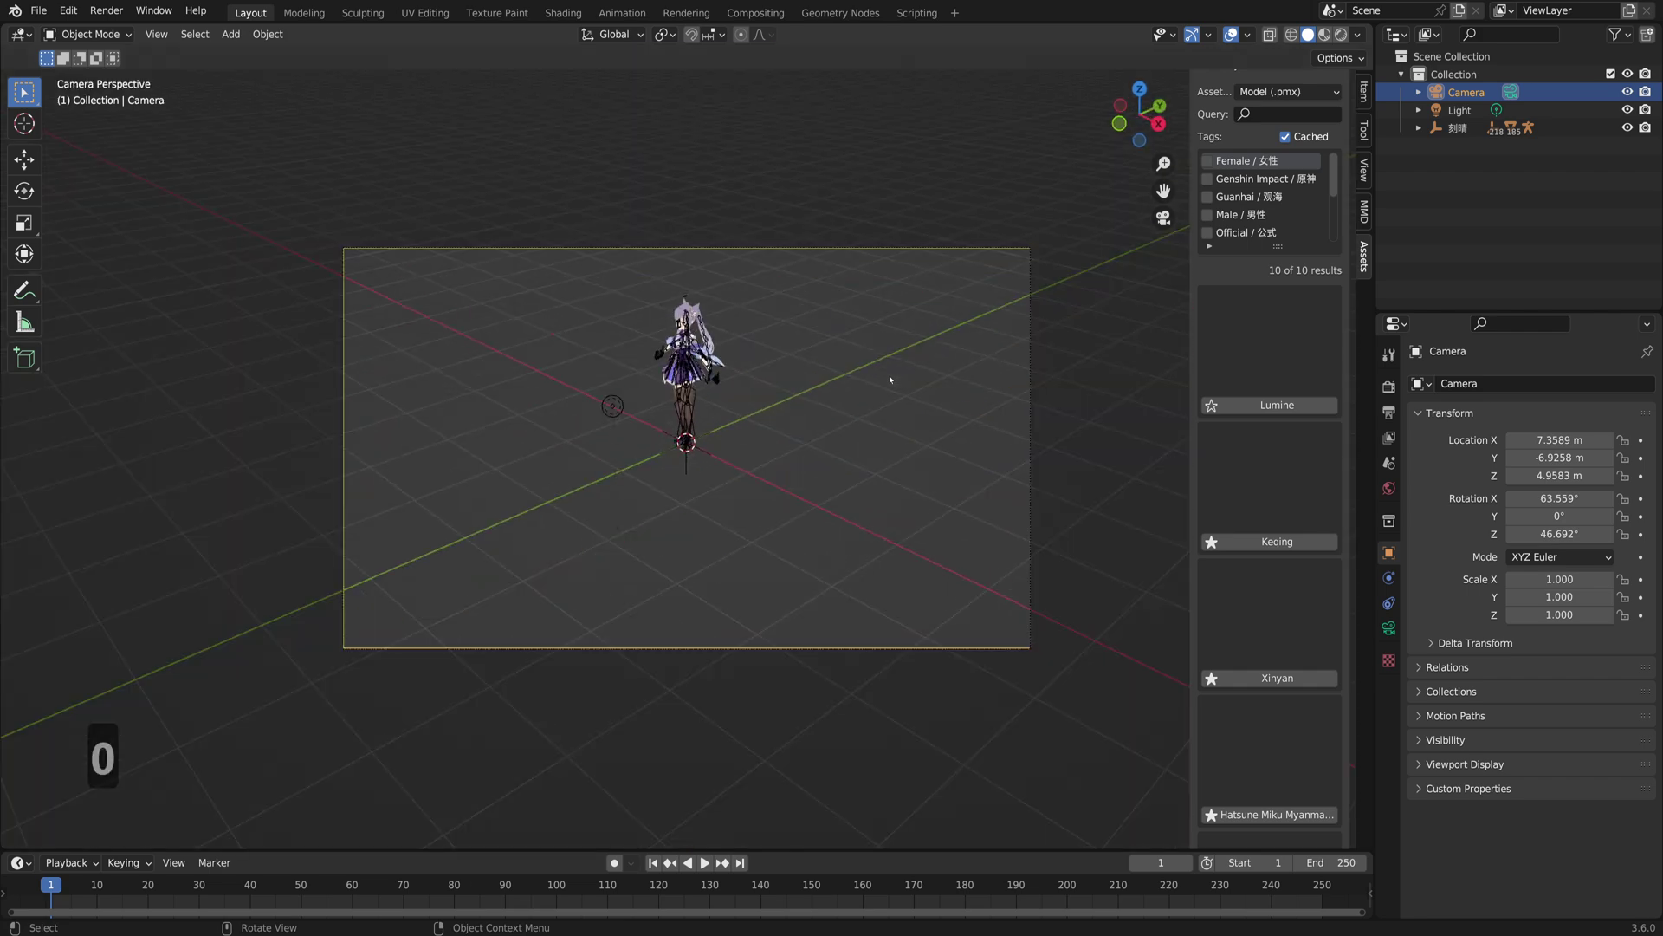
{"action": "key", "text": "g"}
{"action": "right_click", "coordinate": [716, 411]}
Step: Render the current frame, examine the model up close in the render result and close it
{"action": "key", "text": "F12"}
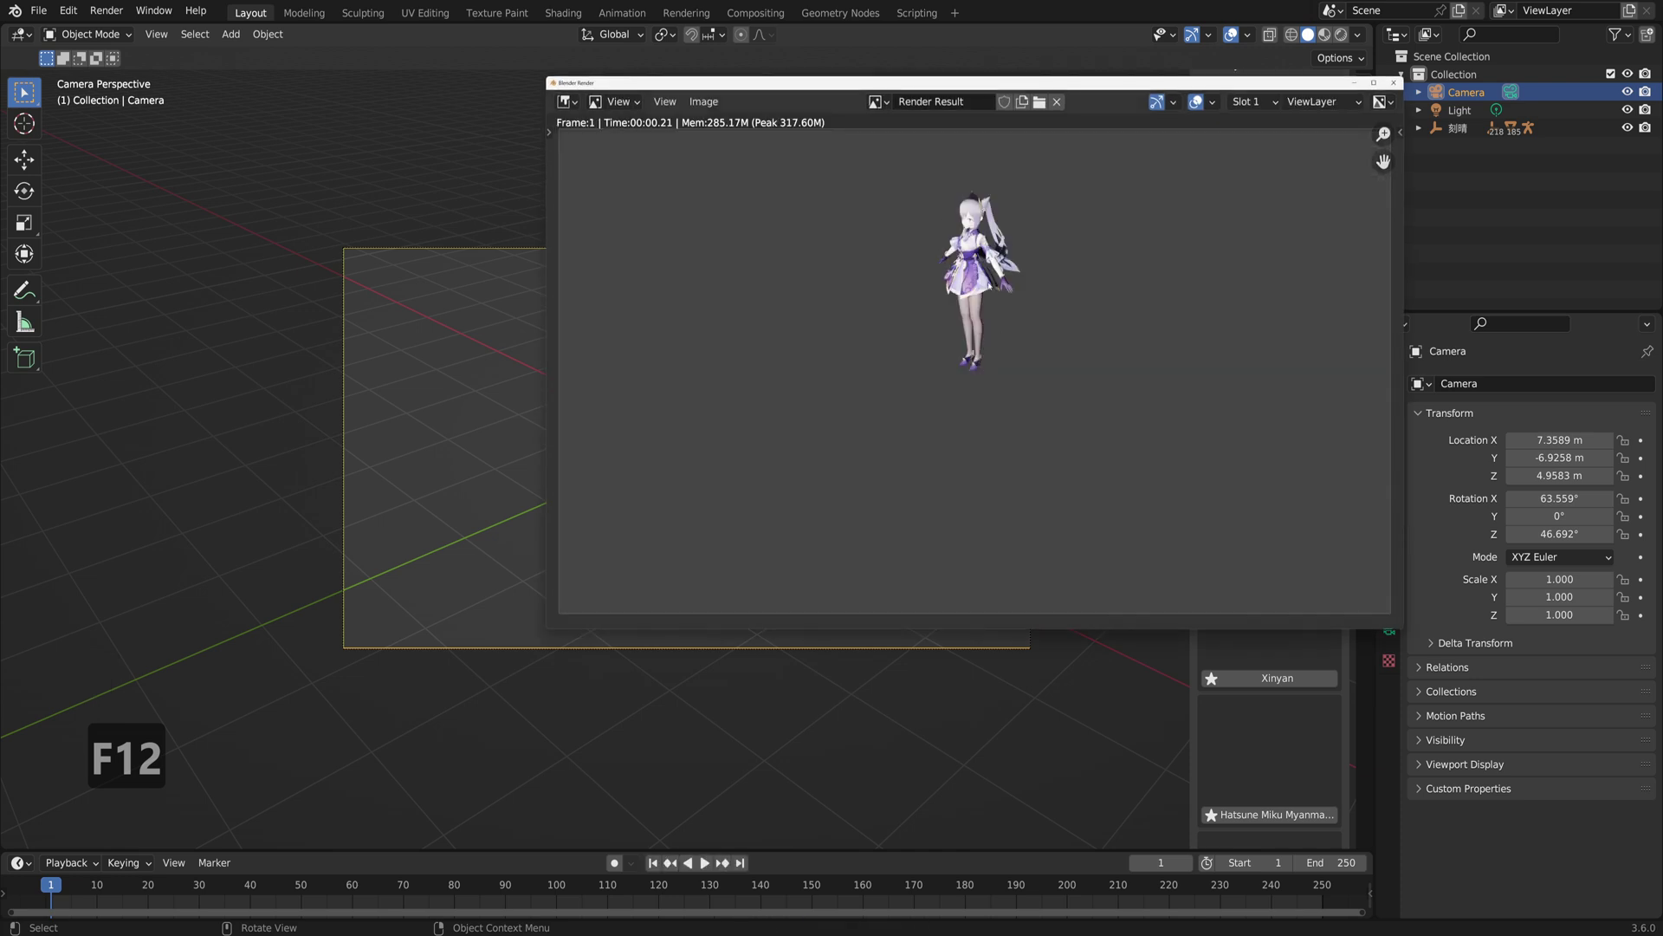
{"action": "scroll", "coordinate": [932, 264], "scroll_direction": "up", "scroll_amount": 6}
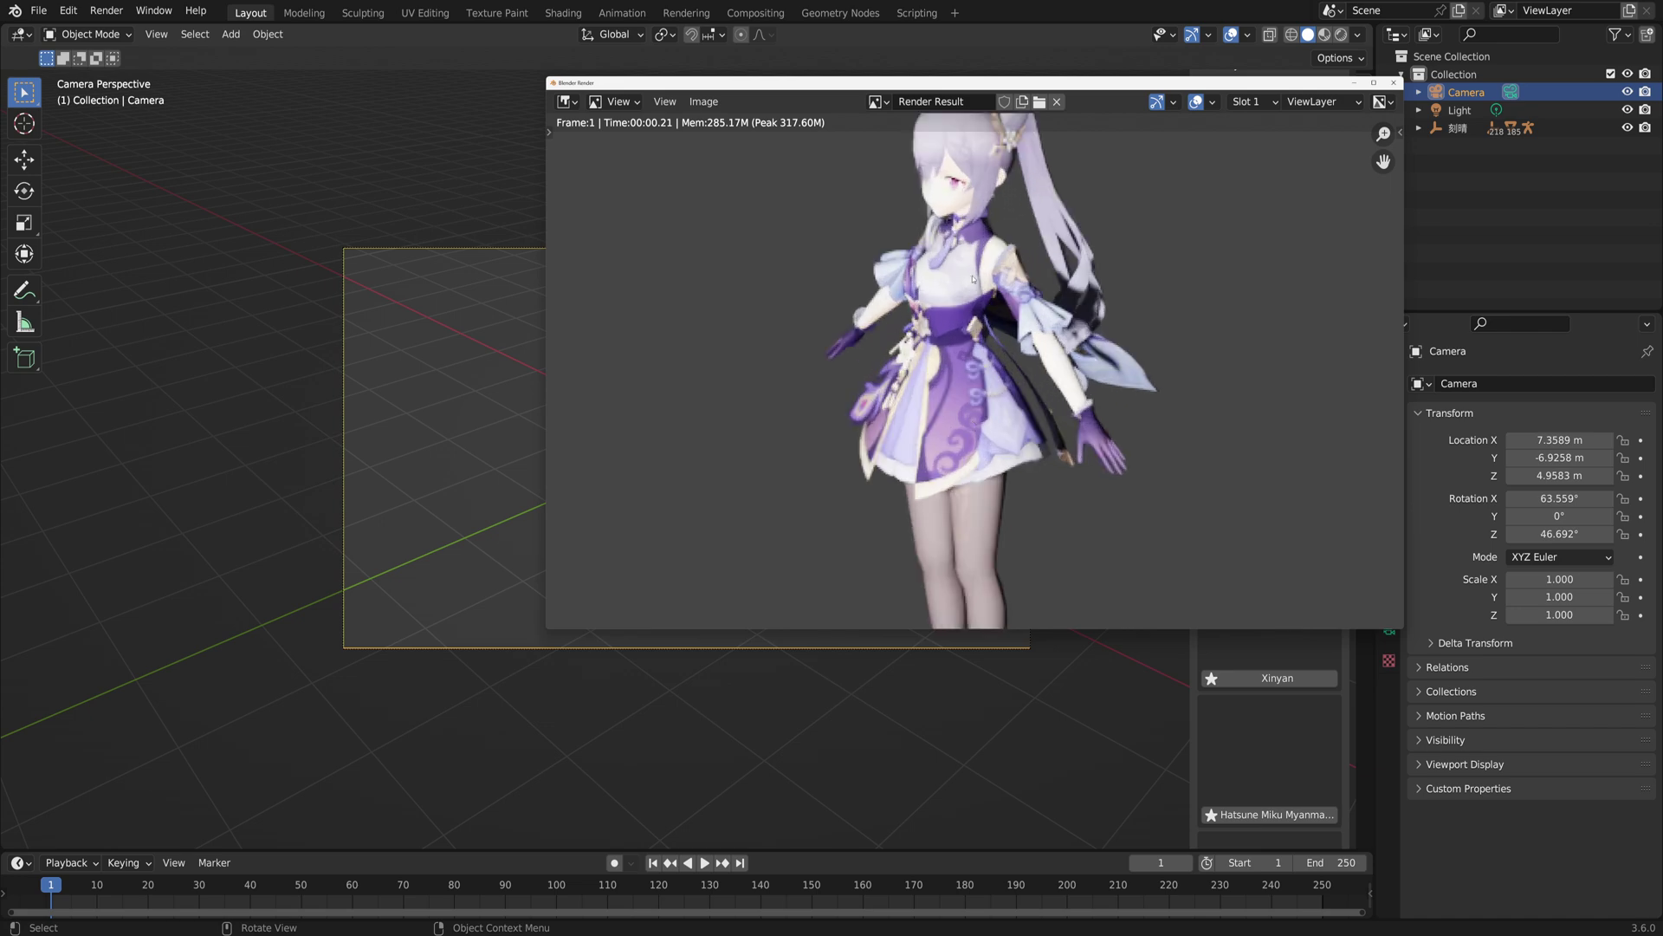
{"action": "left_click", "coordinate": [1394, 83]}
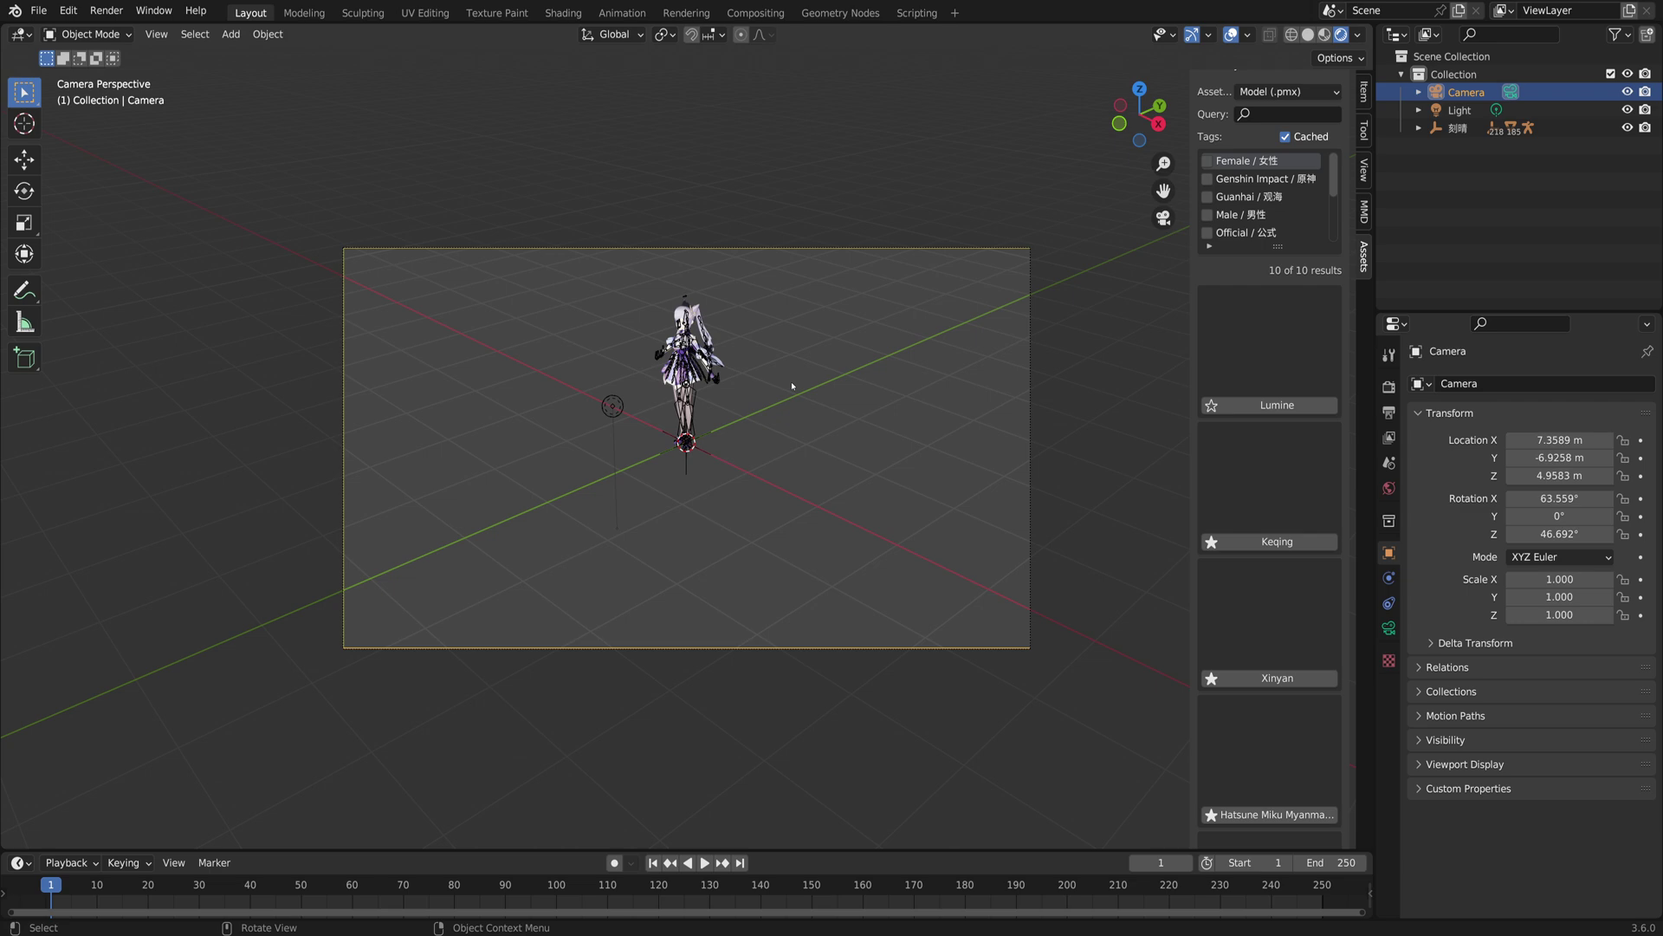
Step: View the scene through the camera in Rendered shading with the viewport overlays hidden
{"action": "mouse_move", "coordinate": [792, 381]}
{"action": "middle_mouse_down"}
{"action": "mouse_move", "coordinate": [838, 383]}
{"action": "mouse_move", "coordinate": [768, 364]}
{"action": "middle_mouse_up"}
{"action": "scroll", "coordinate": [769, 364], "scroll_direction": "up", "scroll_amount": 6}
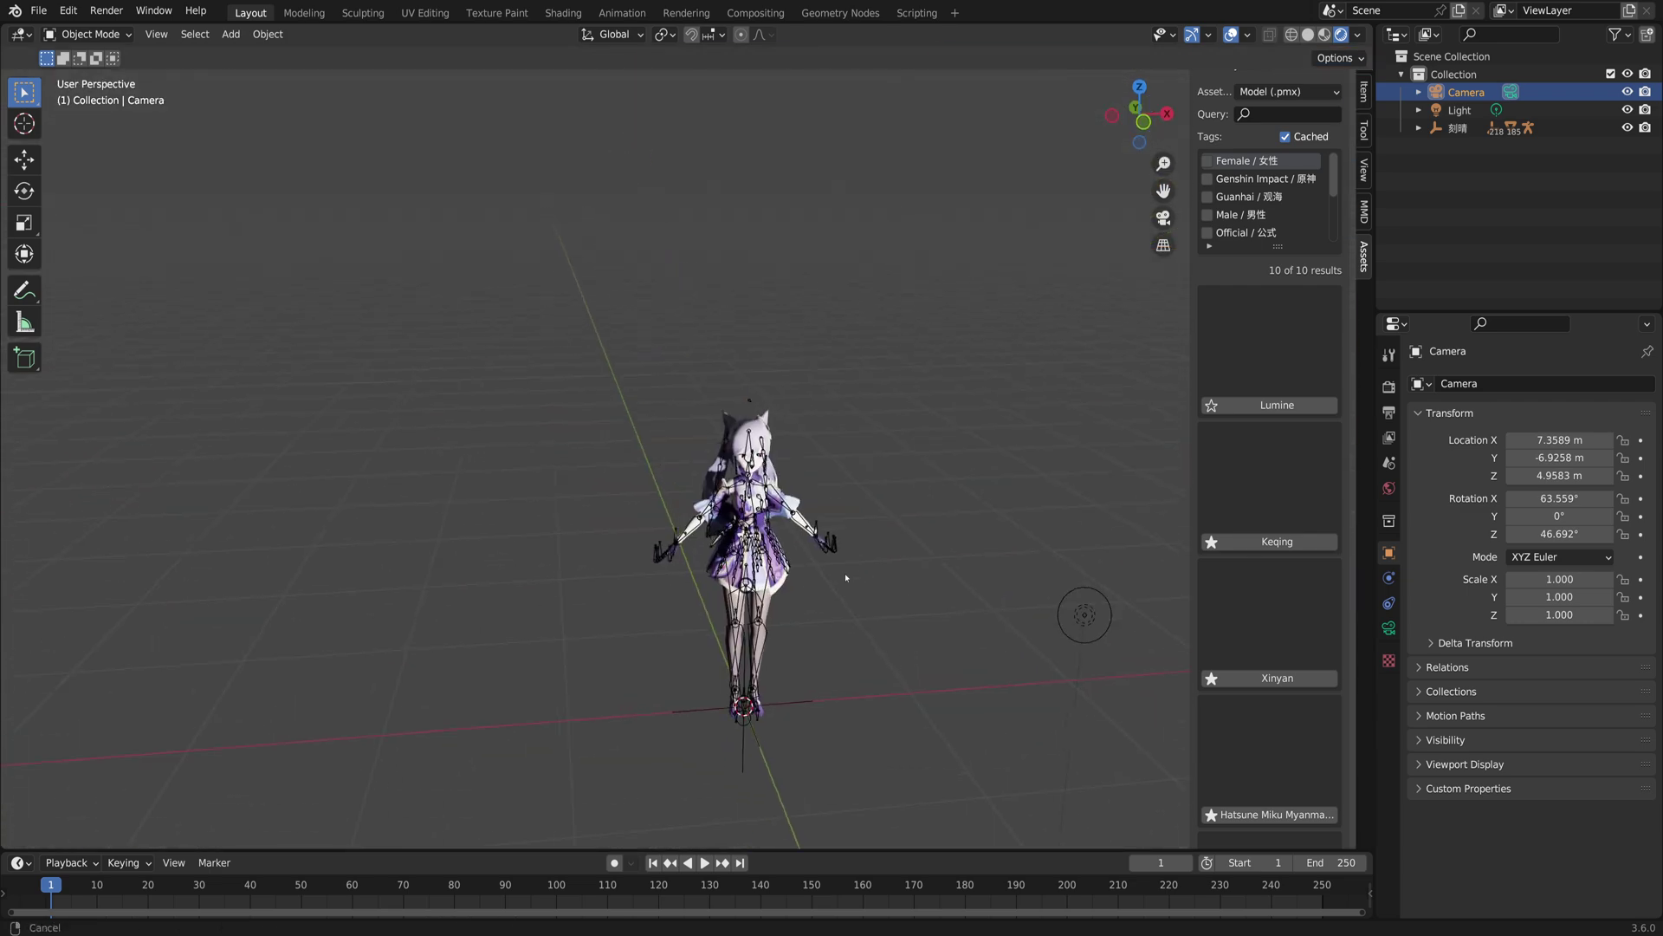
{"action": "middle_click_drag", "start_coordinate": [848, 511], "coordinate": [888, 443]}
{"action": "scroll", "coordinate": [907, 384], "scroll_direction": "down", "scroll_amount": 5}
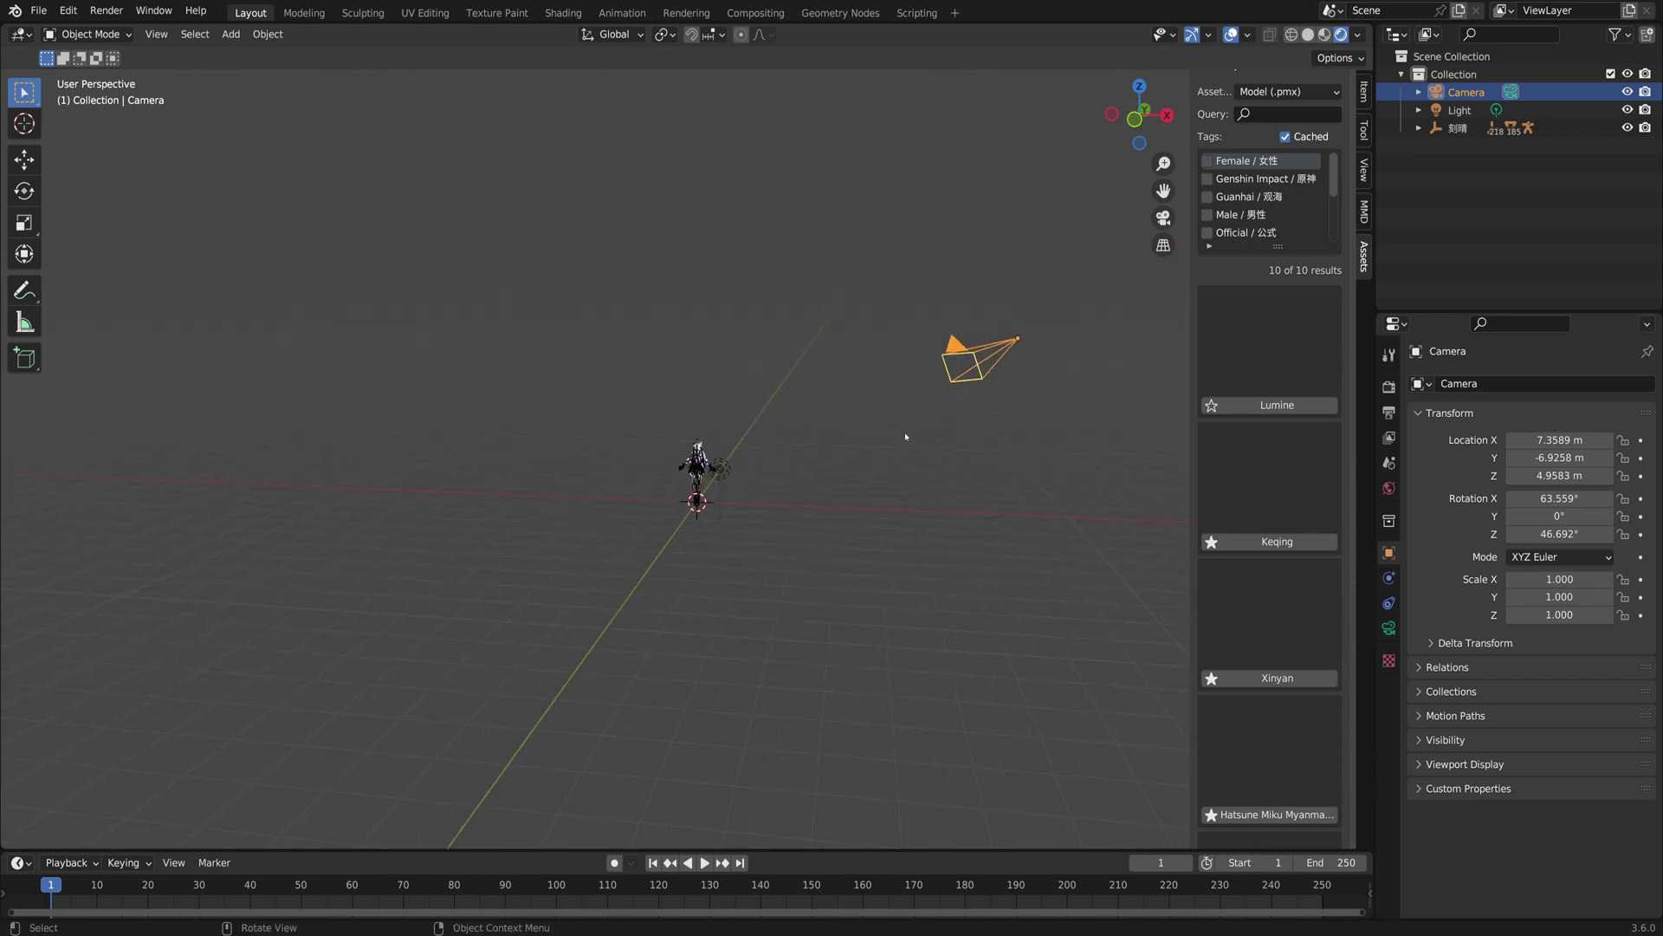
{"action": "key", "text": "KP_0"}
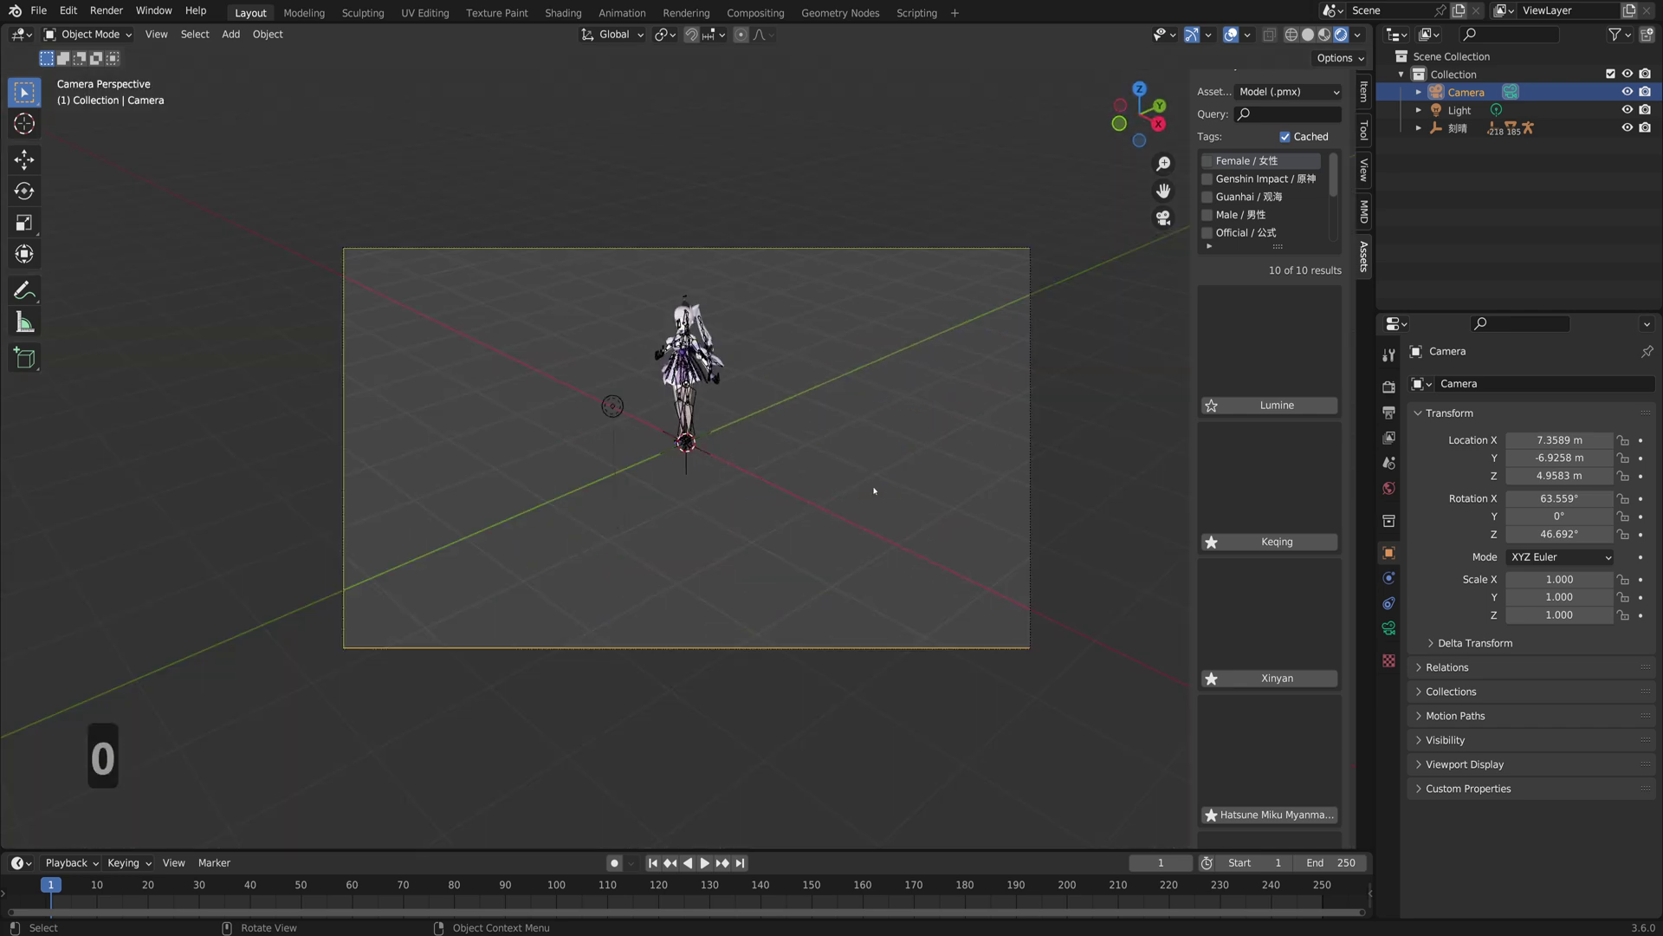
{"action": "left_click", "coordinate": [1231, 34]}
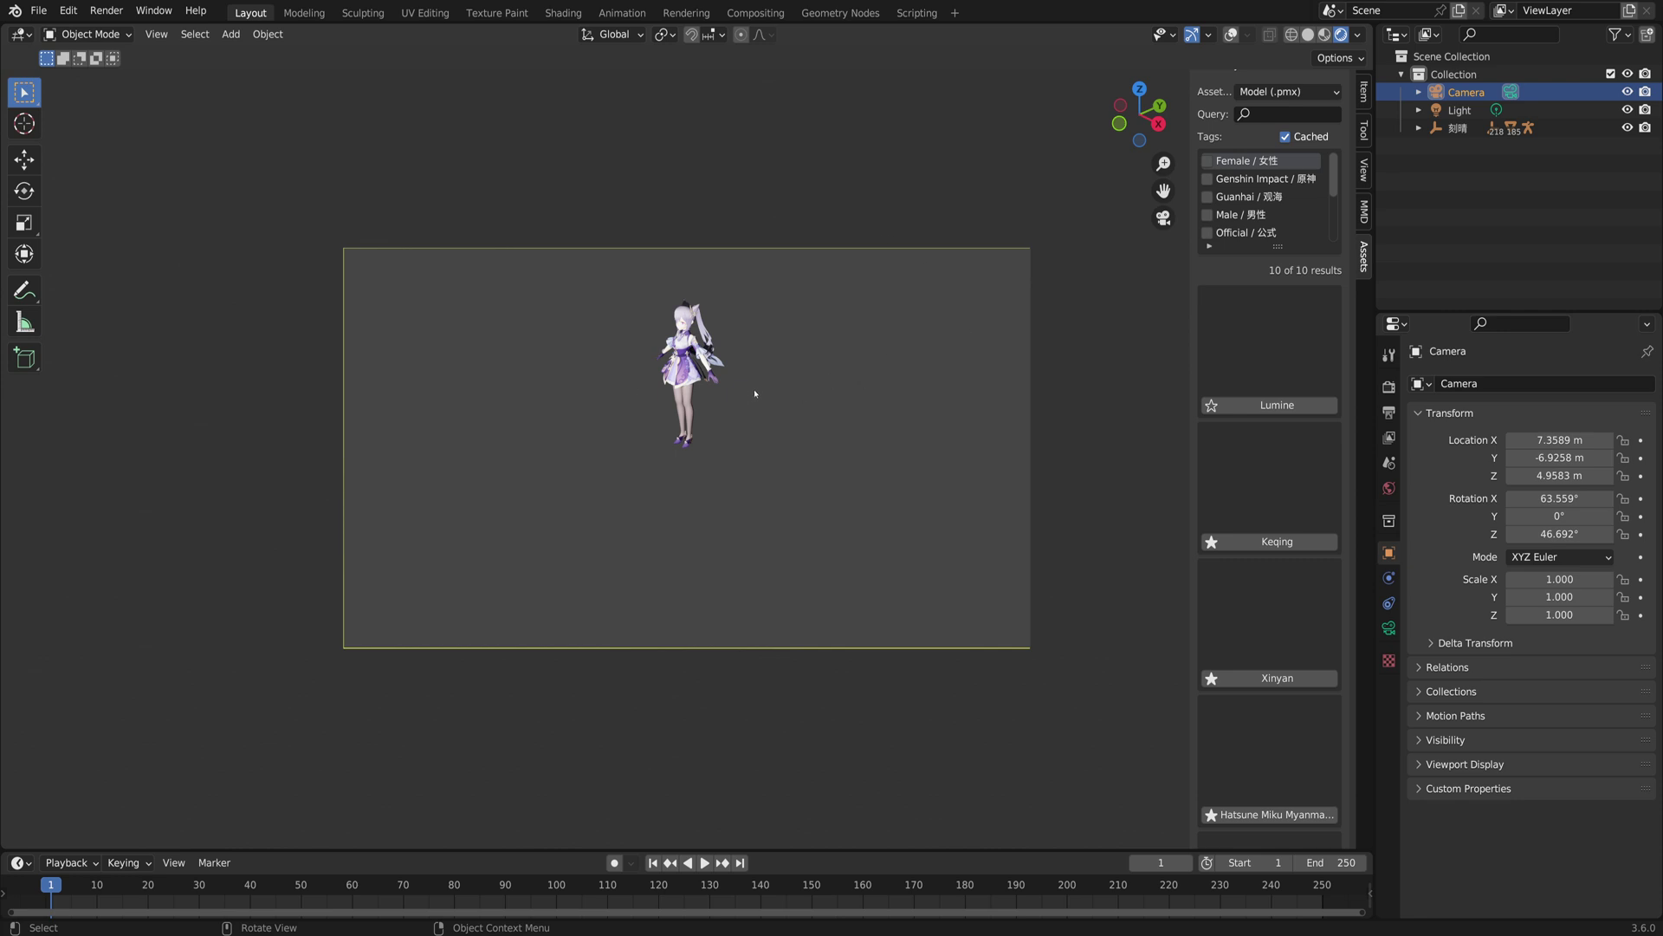
Step: Try moving, scaling and rotating the camera from its own view, including a rotation about the global X axis
{"action": "key", "text": "g"}
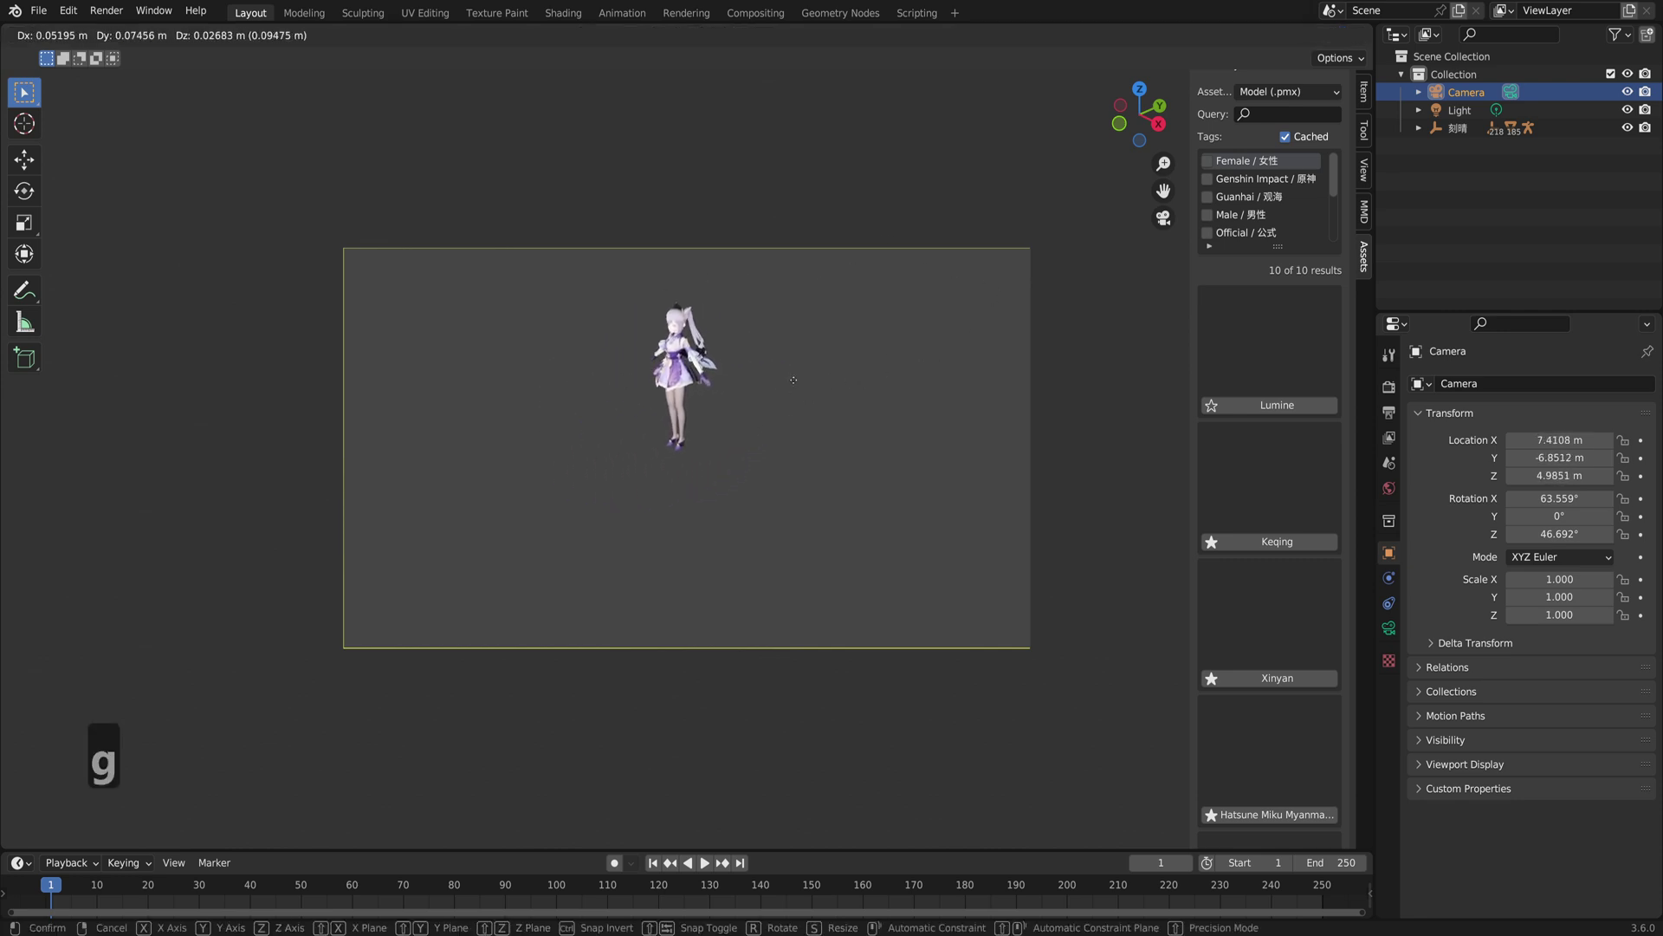
{"action": "left_click", "coordinate": [784, 381]}
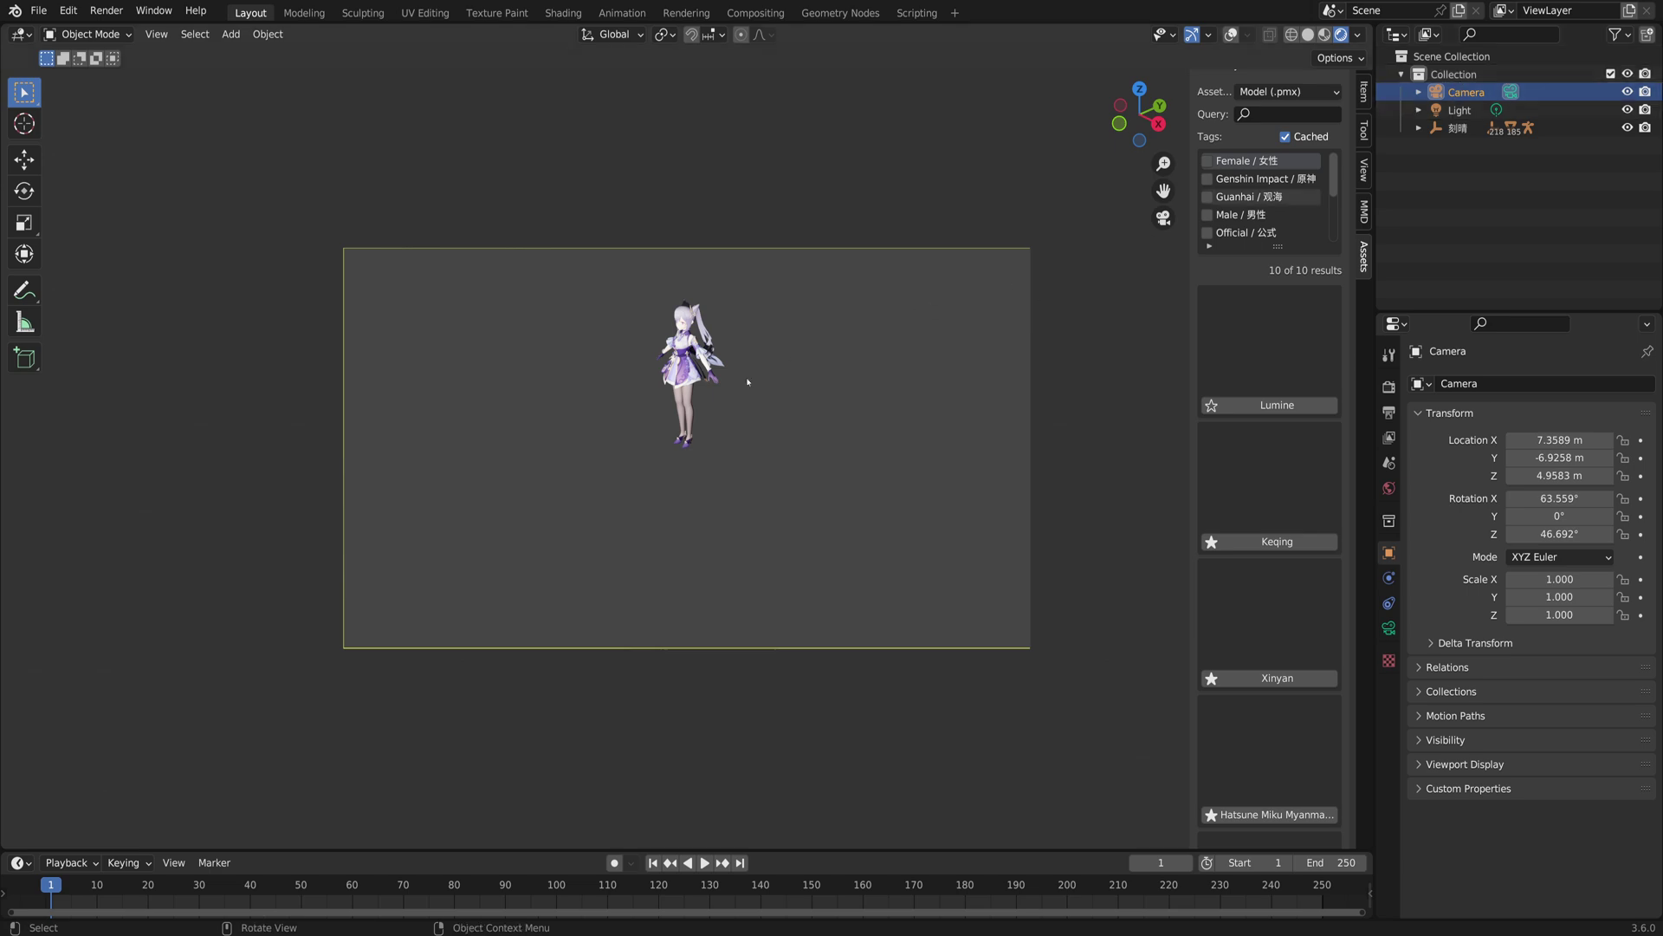
{"action": "key", "text": "s"}
{"action": "right_click", "coordinate": [784, 428]}
{"action": "key", "text": "r"}
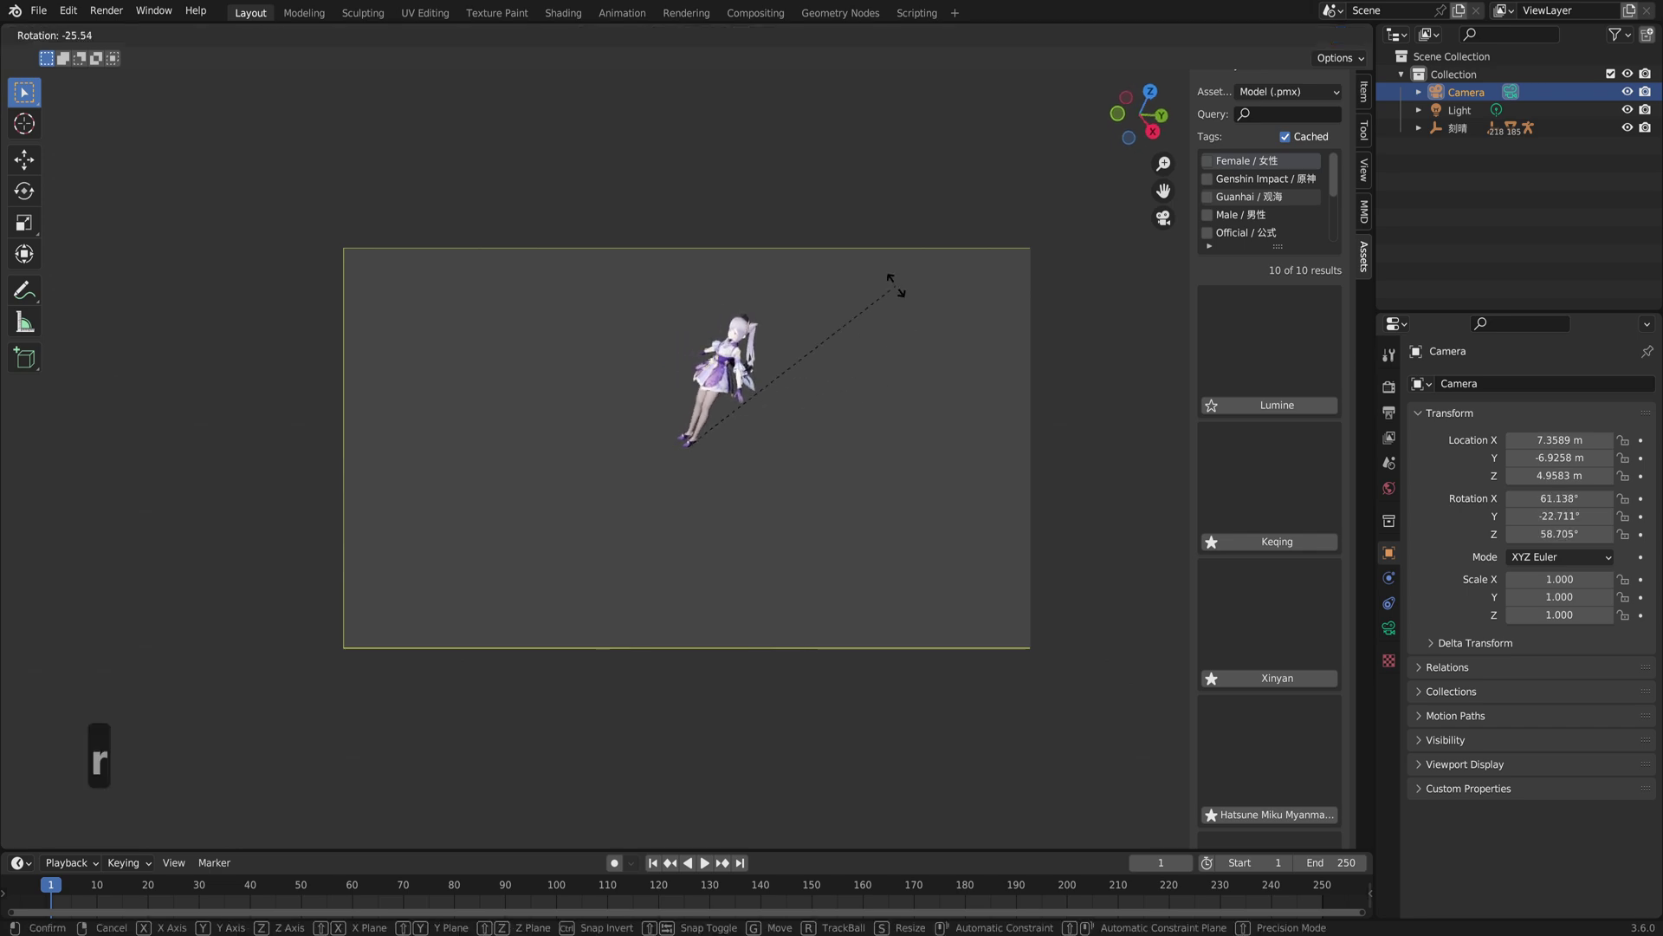
{"action": "right_click", "coordinate": [876, 399]}
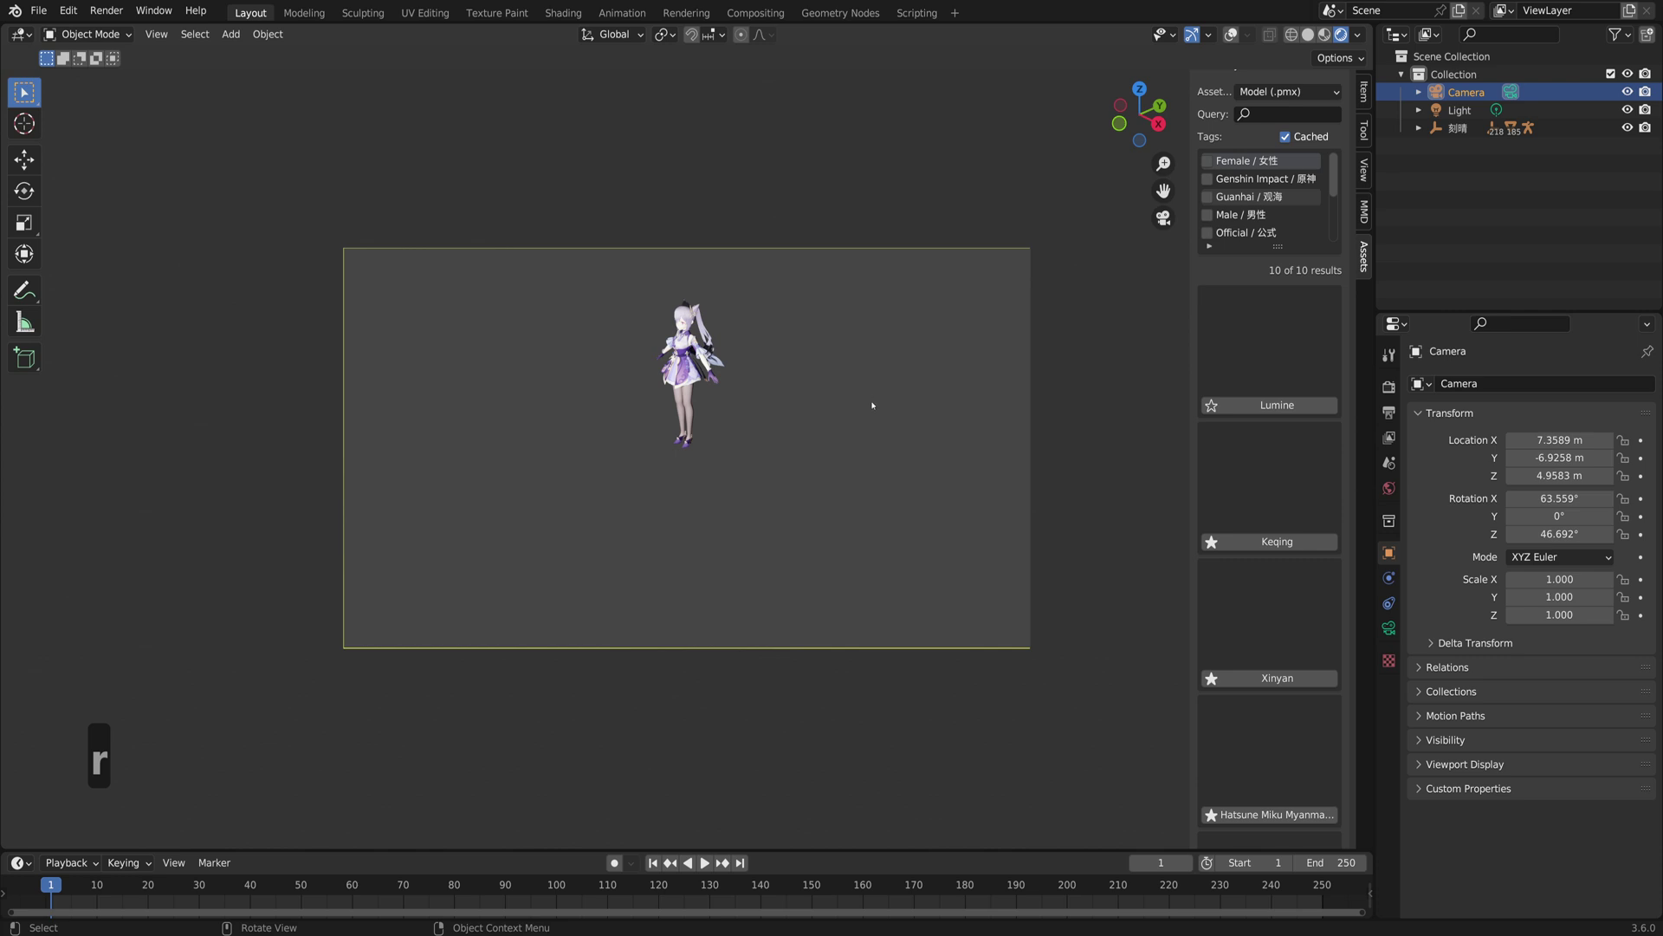
{"action": "key", "text": "r"}
{"action": "key", "text": "x"}
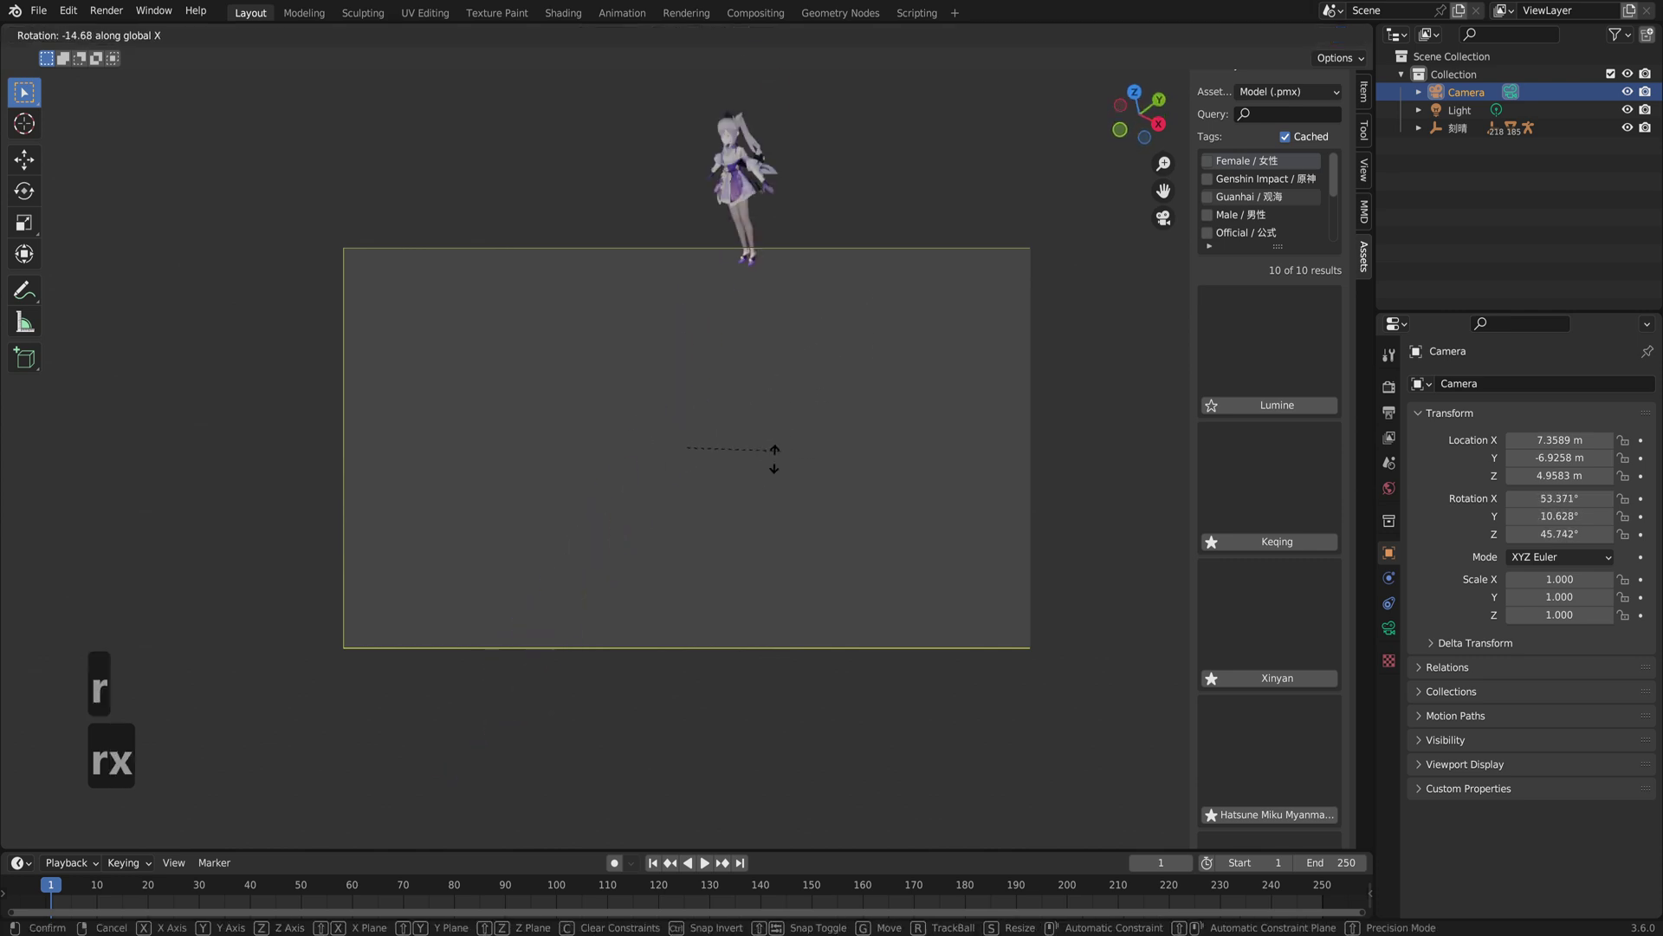
{"action": "right_click", "coordinate": [780, 416]}
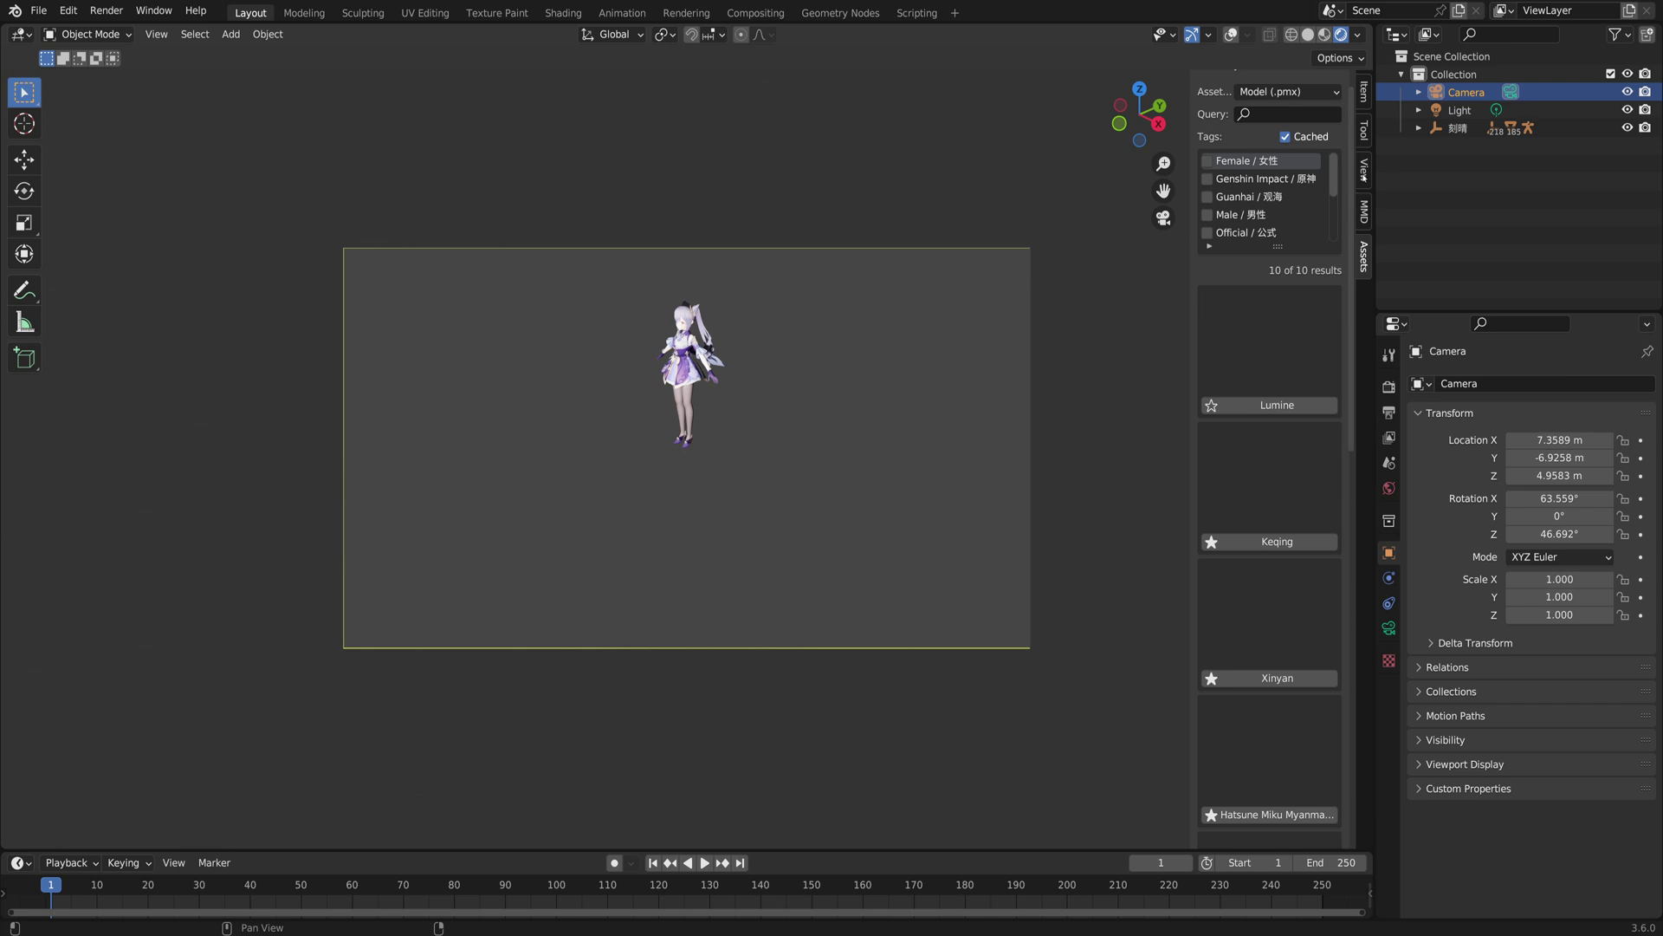
Step: Widen the sidebar's view settings and lock the camera to the view
{"action": "left_click", "coordinate": [1364, 170]}
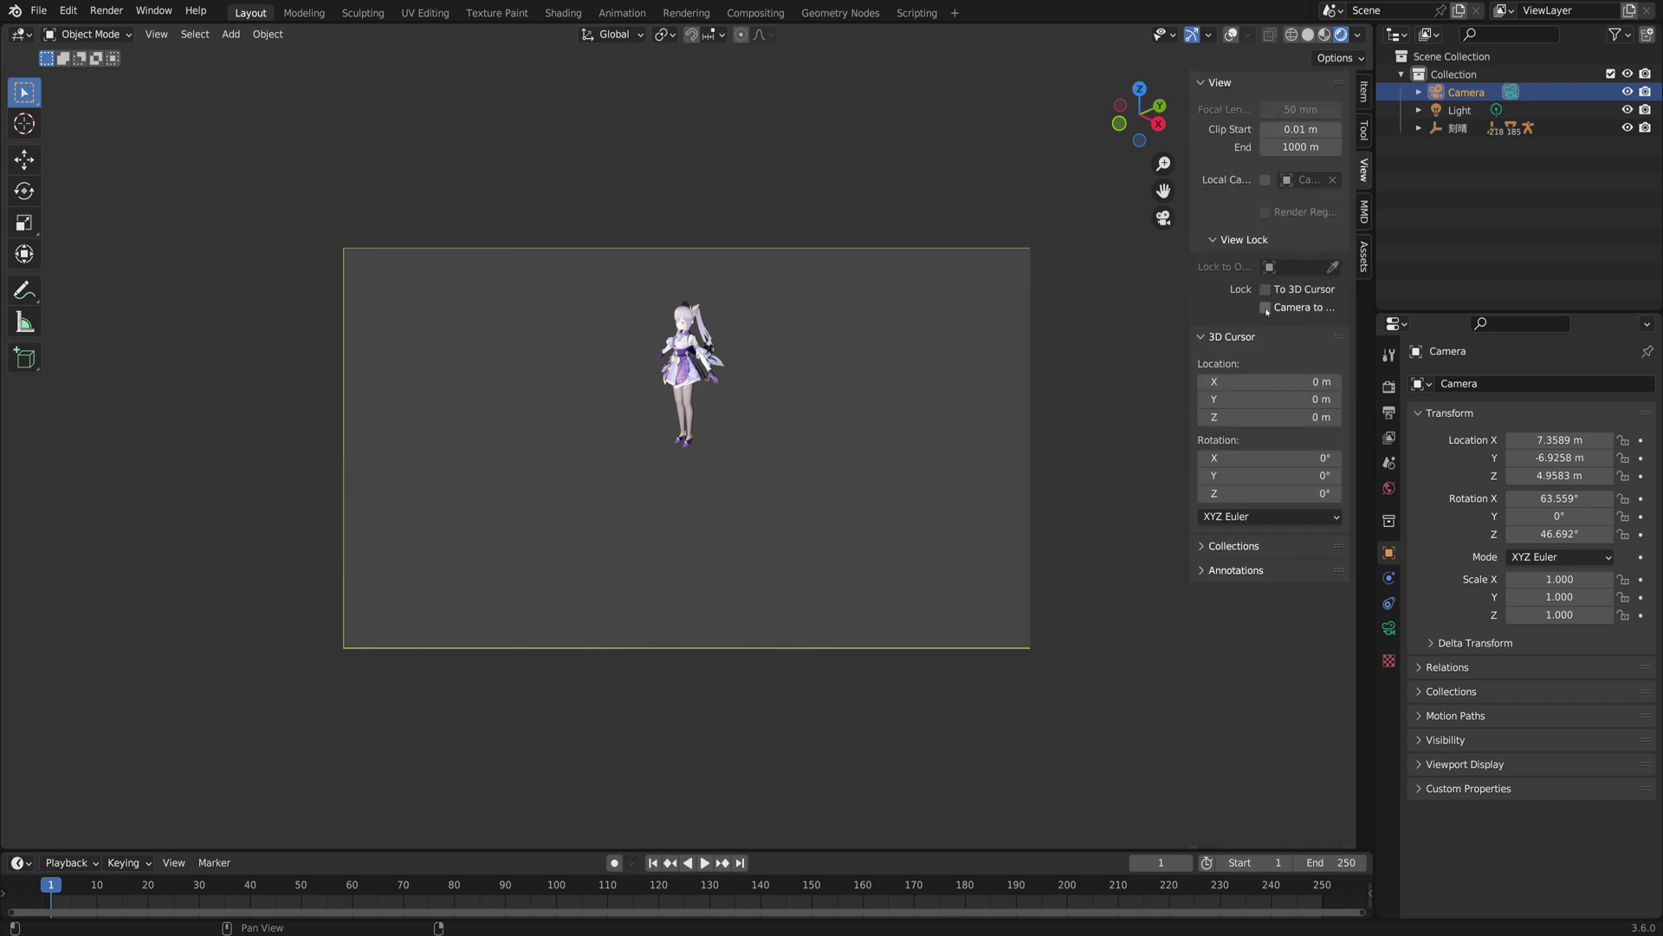
{"action": "left_click_drag", "start_coordinate": [1189, 309], "coordinate": [1120, 308]}
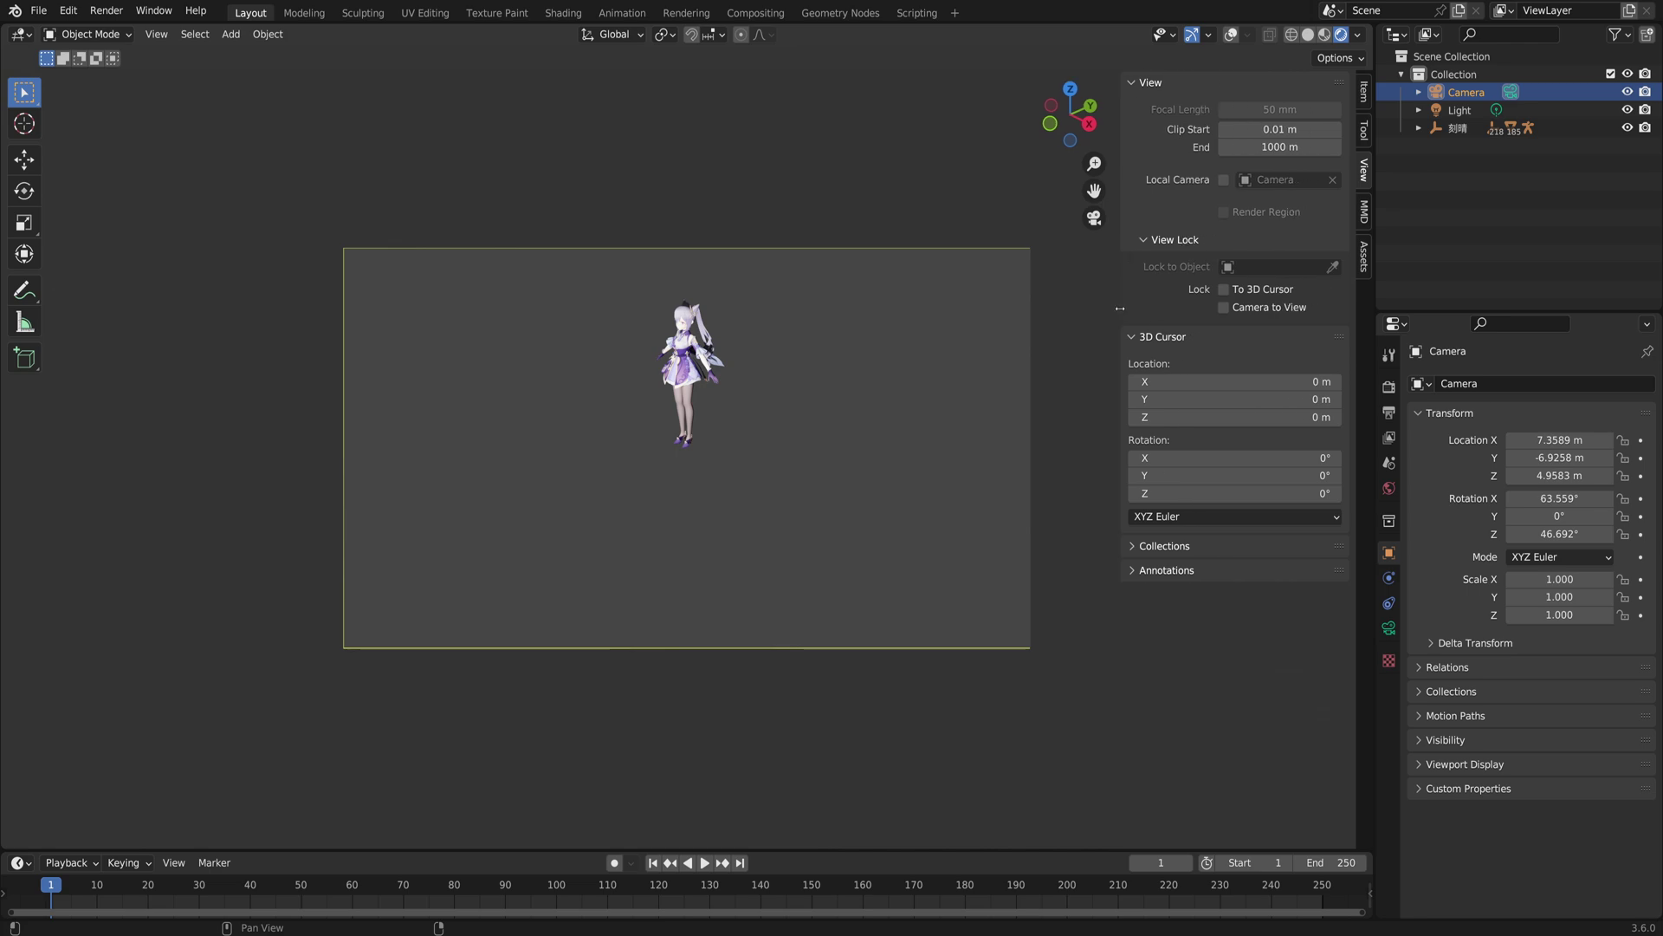
{"action": "left_click", "coordinate": [1224, 308]}
{"action": "key", "text": "g"}
{"action": "left_click", "coordinate": [806, 392]}
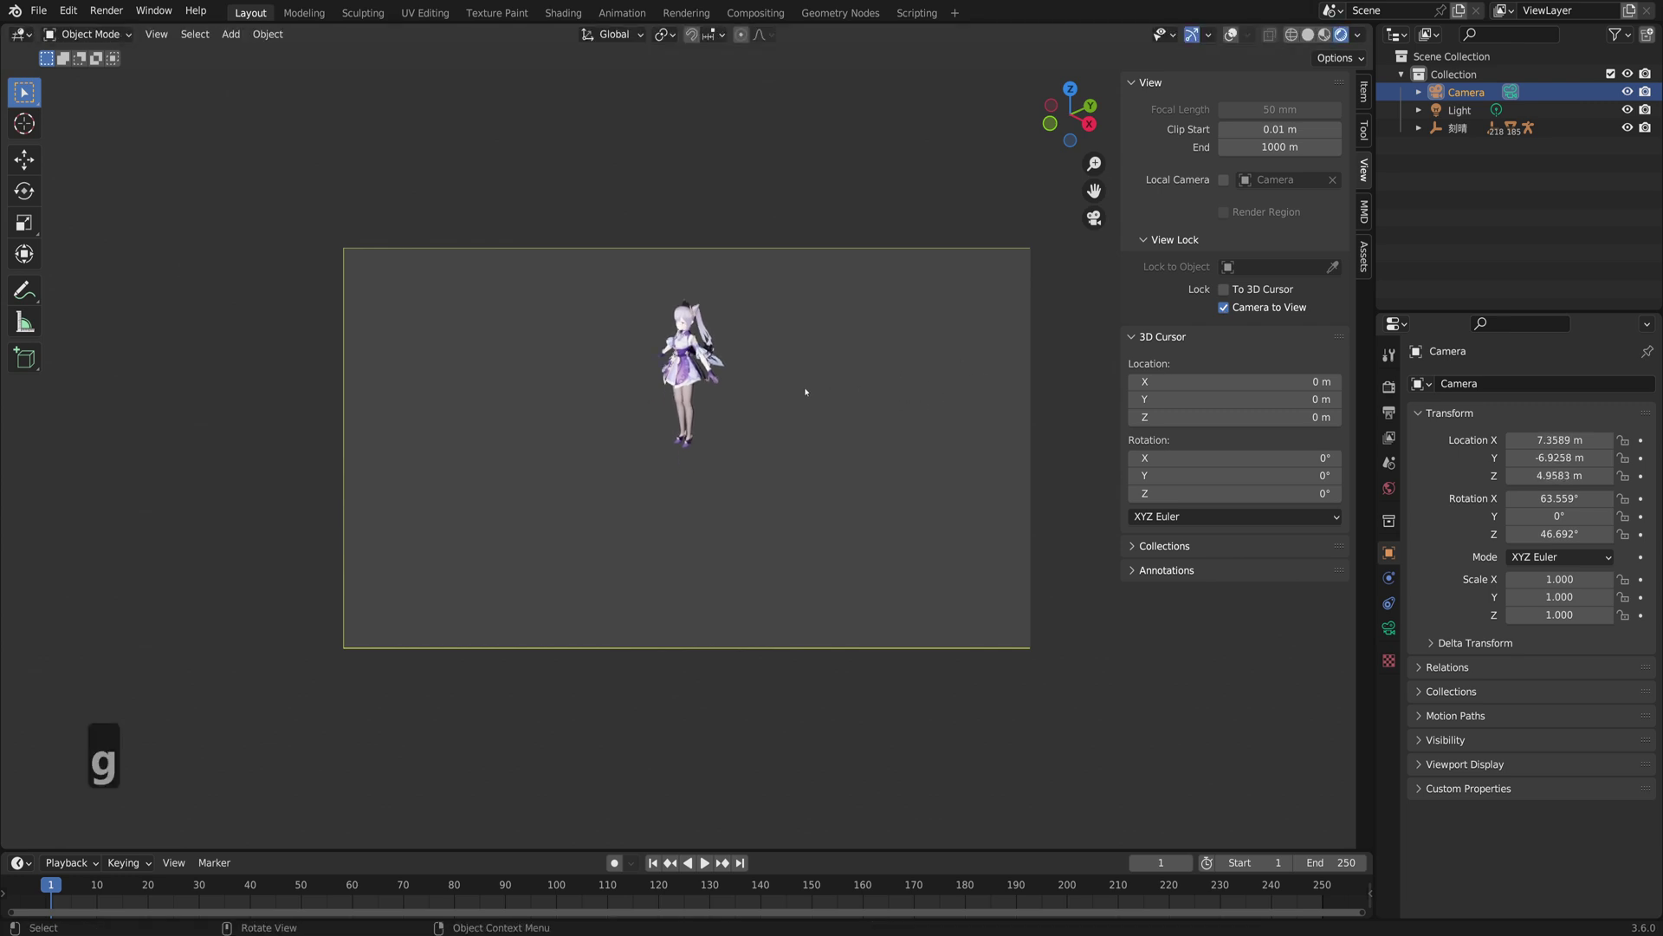
Step: Orbit and zoom the locked camera to frame the whole model nearly from the front
{"action": "middle_click_drag", "start_coordinate": [803, 386], "coordinate": [787, 324]}
{"action": "scroll", "coordinate": [788, 324], "scroll_direction": "up", "scroll_amount": 8}
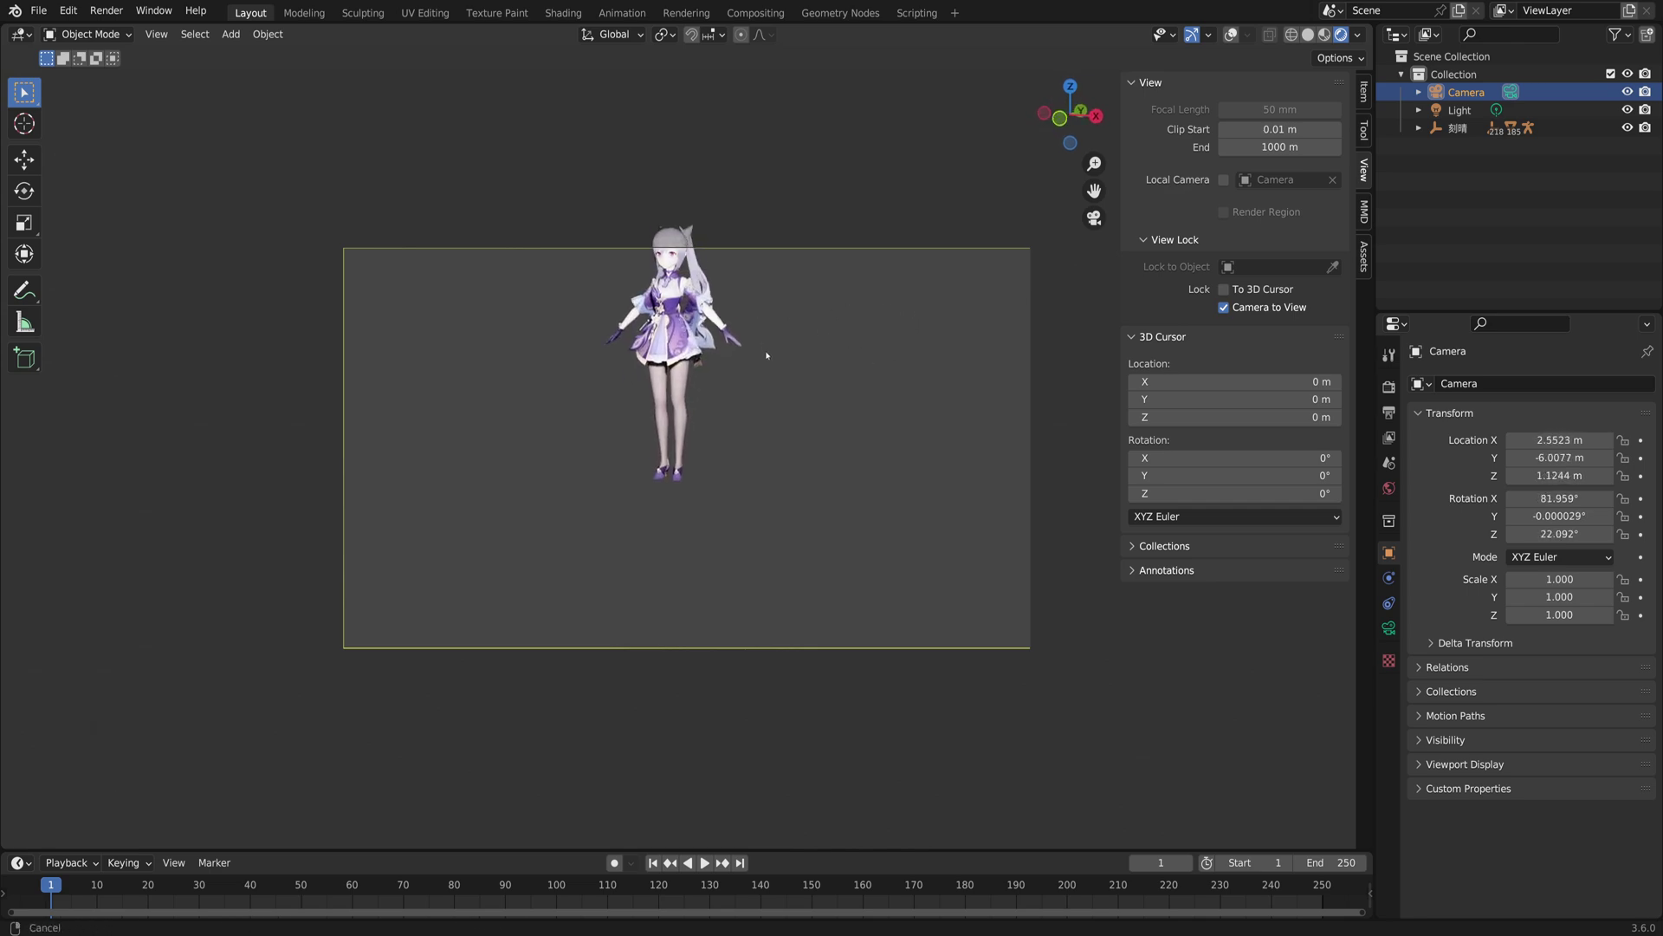
{"action": "middle_click_drag", "start_coordinate": [775, 448], "coordinate": [1233, 315]}
{"action": "scroll", "coordinate": [831, 431], "scroll_direction": "up", "scroll_amount": 4}
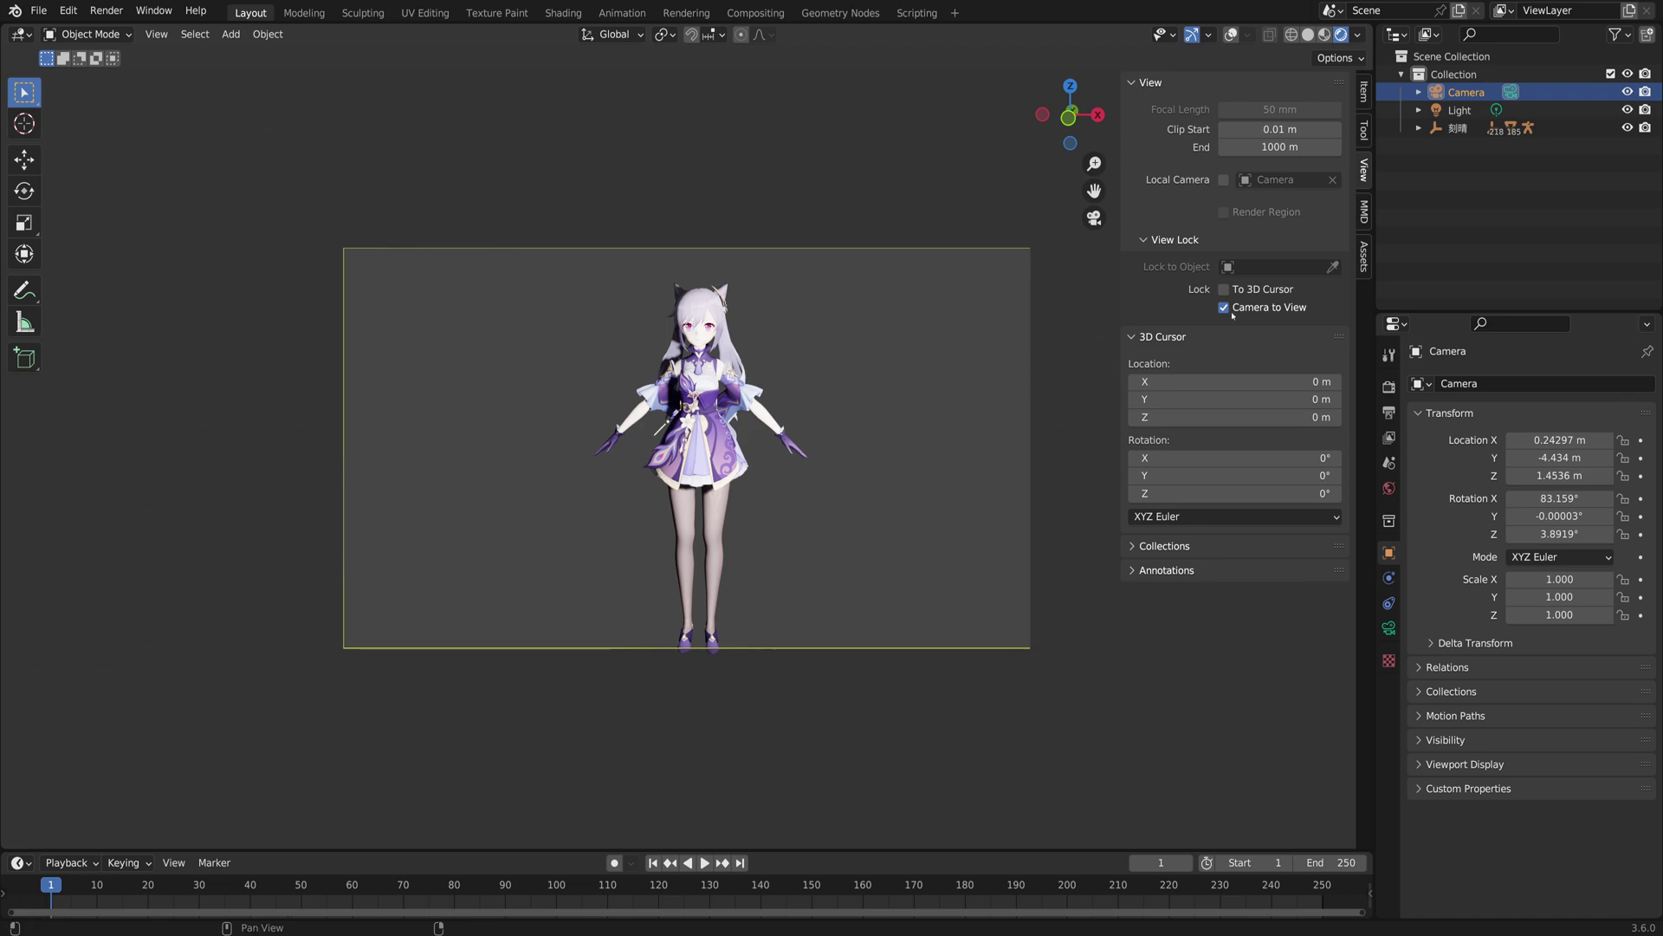
Step: Release the camera lock to compare the free front view with the camera view, and lock the camera to the view again
{"action": "left_click", "coordinate": [1224, 308]}
{"action": "middle_click_drag", "start_coordinate": [906, 419], "coordinate": [1010, 416]}
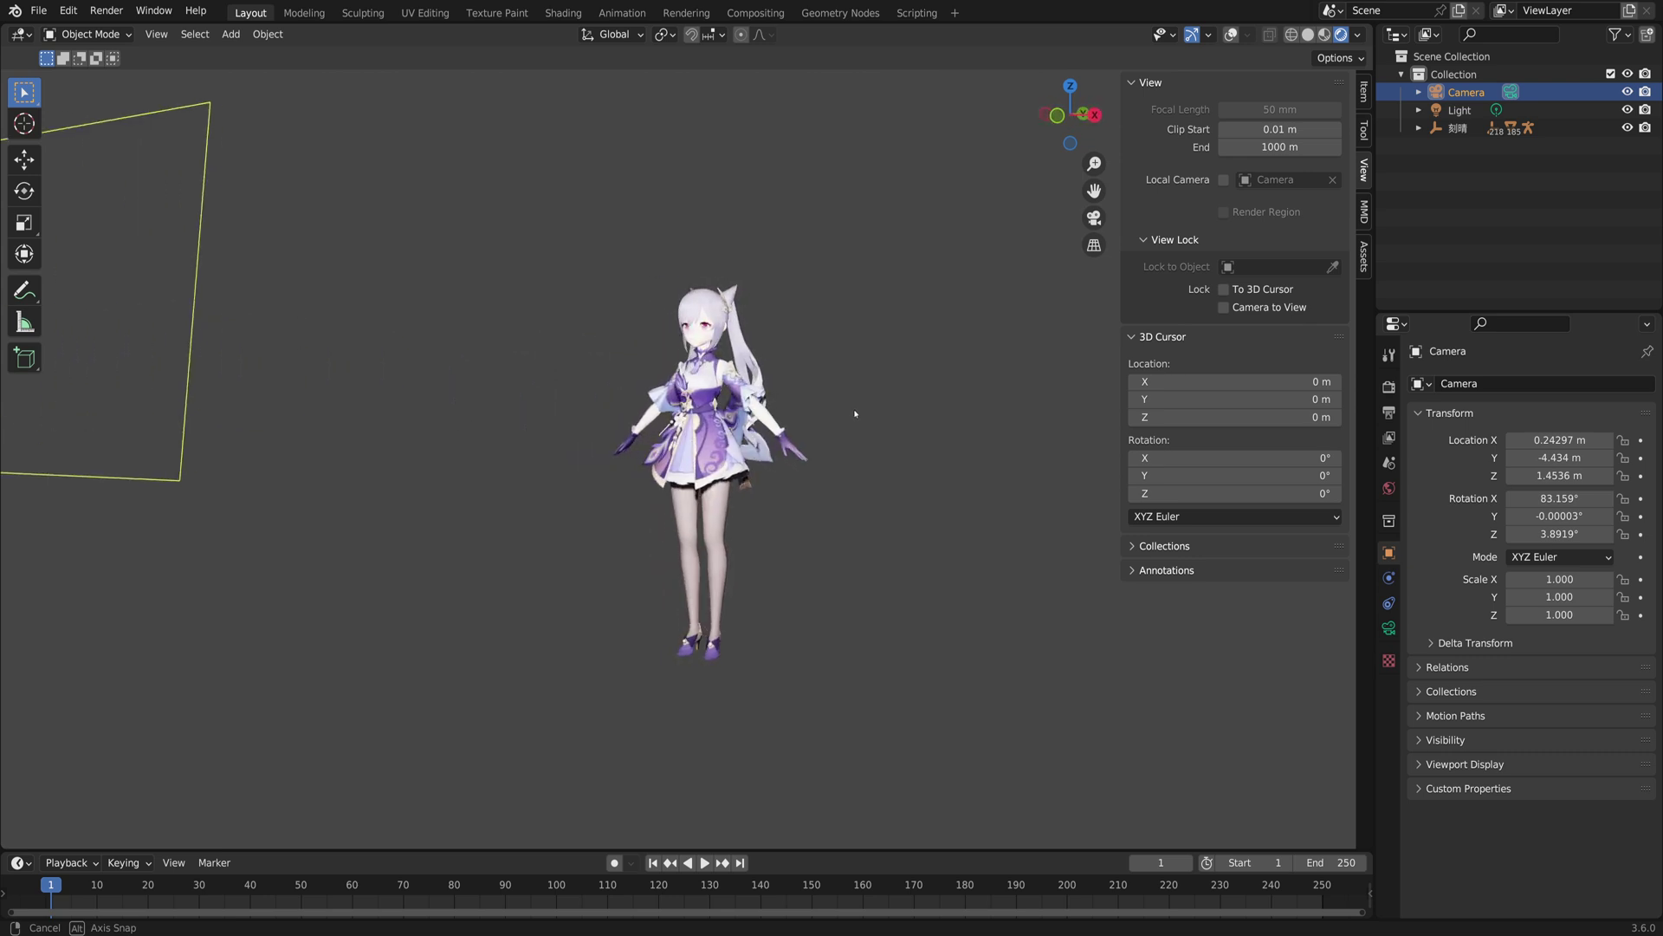
{"action": "key", "text": "KP_1"}
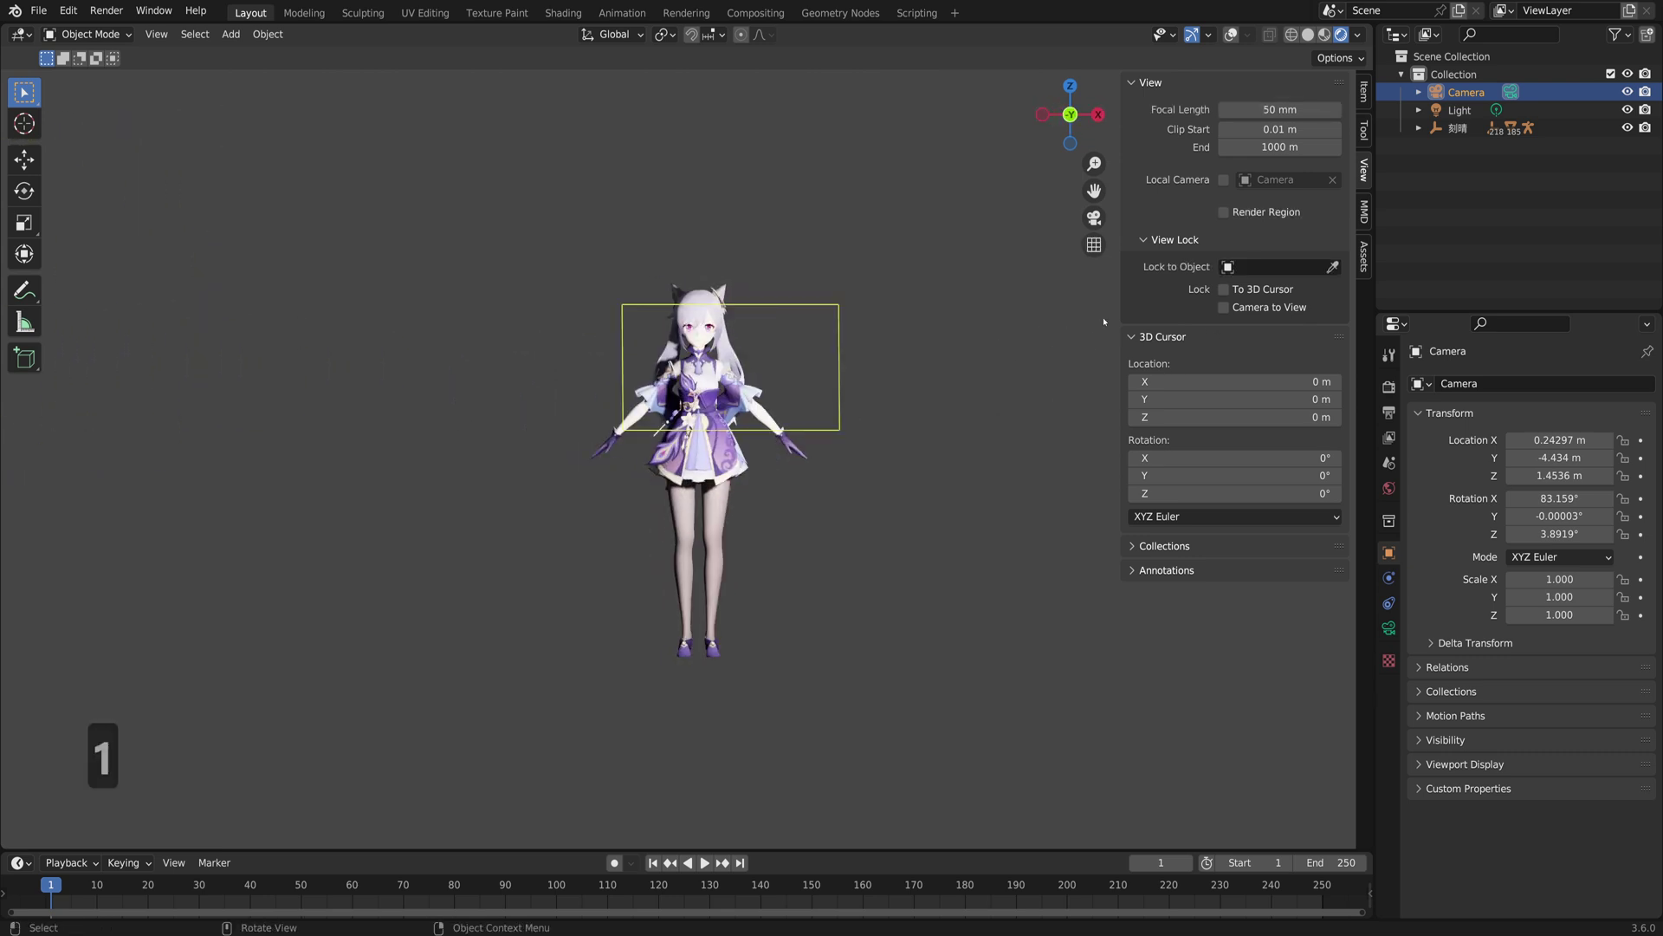
{"action": "key", "text": "KP_0"}
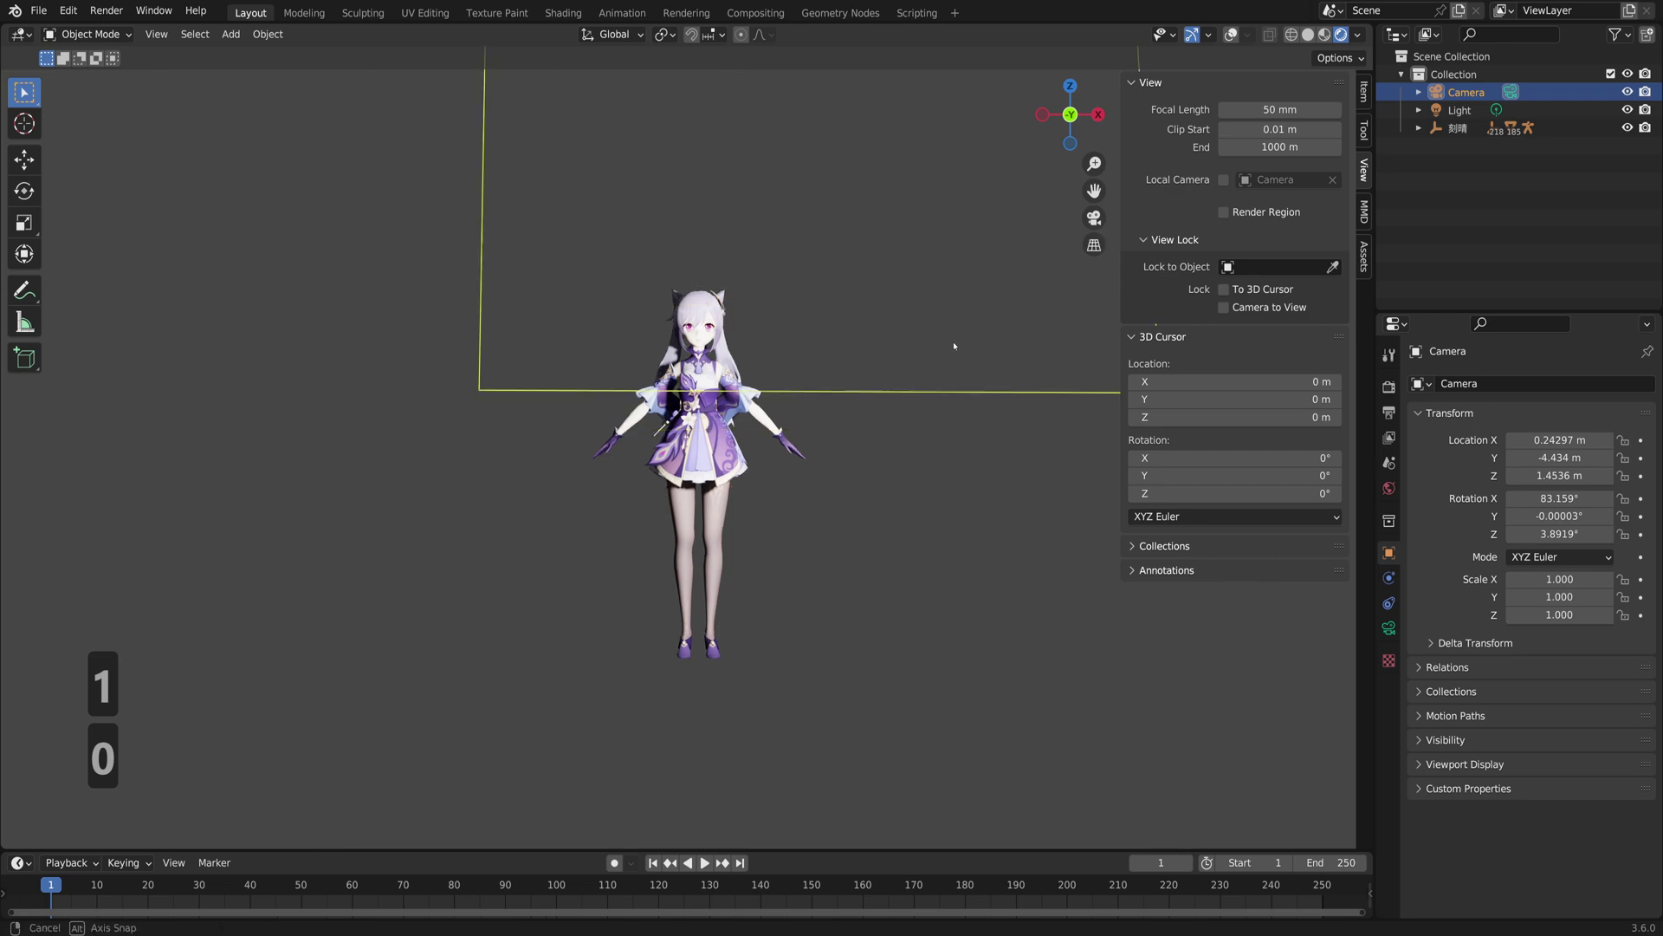
{"action": "key", "text": "KP_0"}
{"action": "left_click", "coordinate": [1225, 308]}
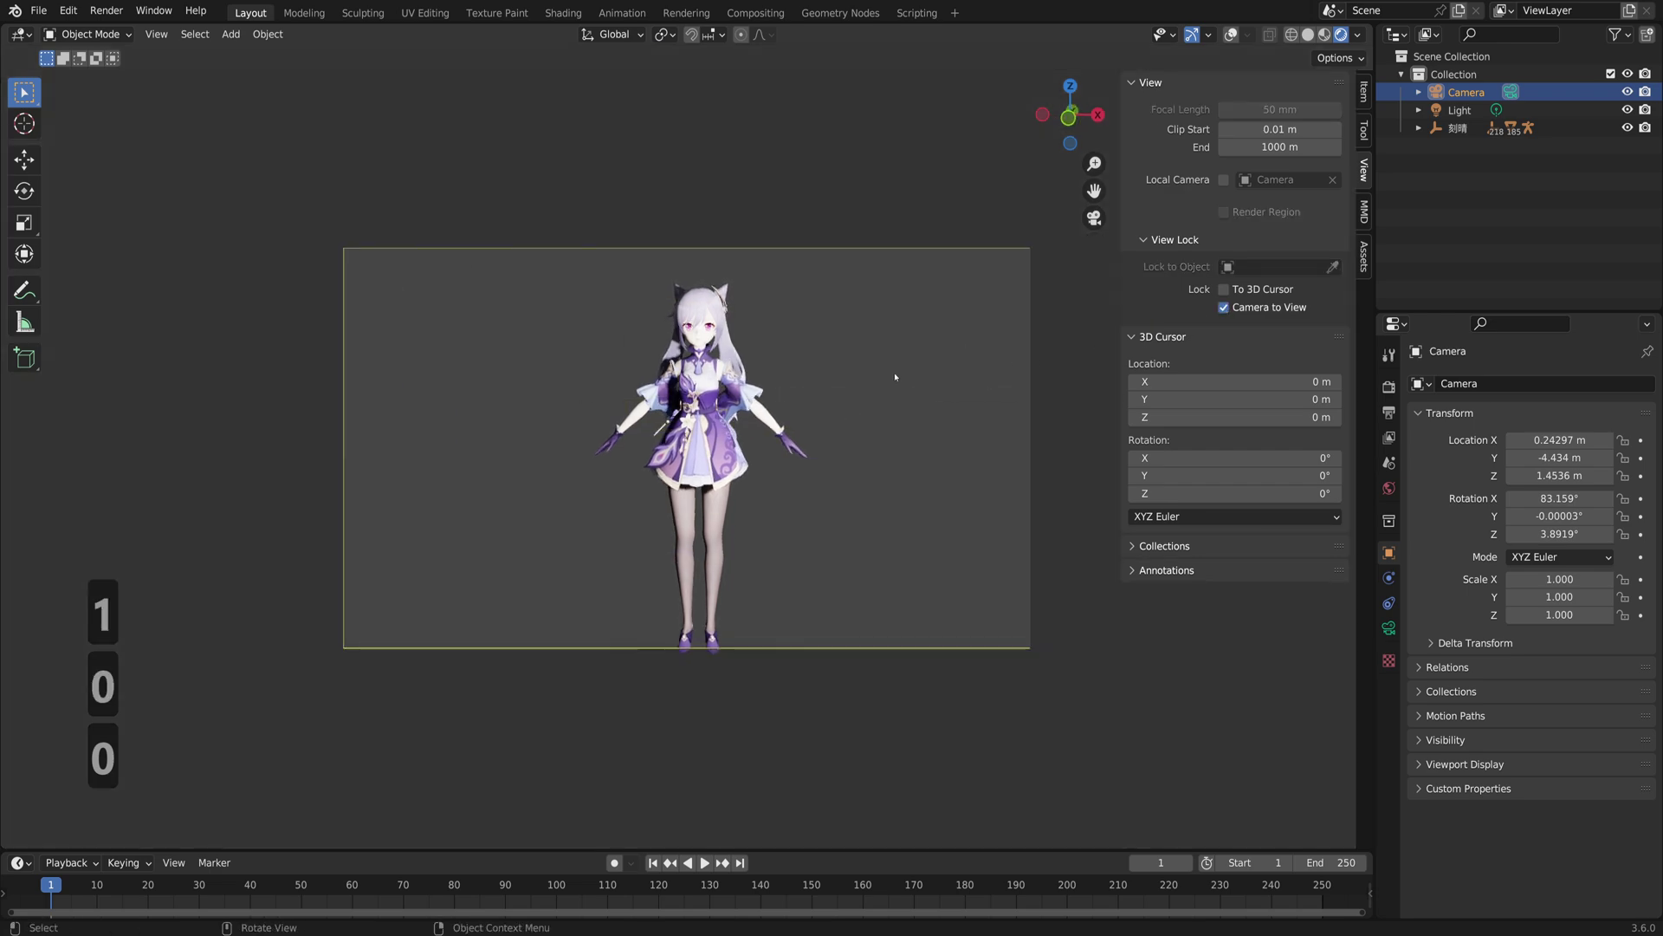
Step: Reframe the model with the locked camera from a slightly higher angle and release the camera lock
{"action": "middle_click_drag", "start_coordinate": [895, 371], "coordinate": [736, 411]}
{"action": "scroll", "coordinate": [743, 402], "scroll_direction": "down", "scroll_amount": 3}
{"action": "scroll", "coordinate": [737, 410], "scroll_direction": "up", "scroll_amount": 3}
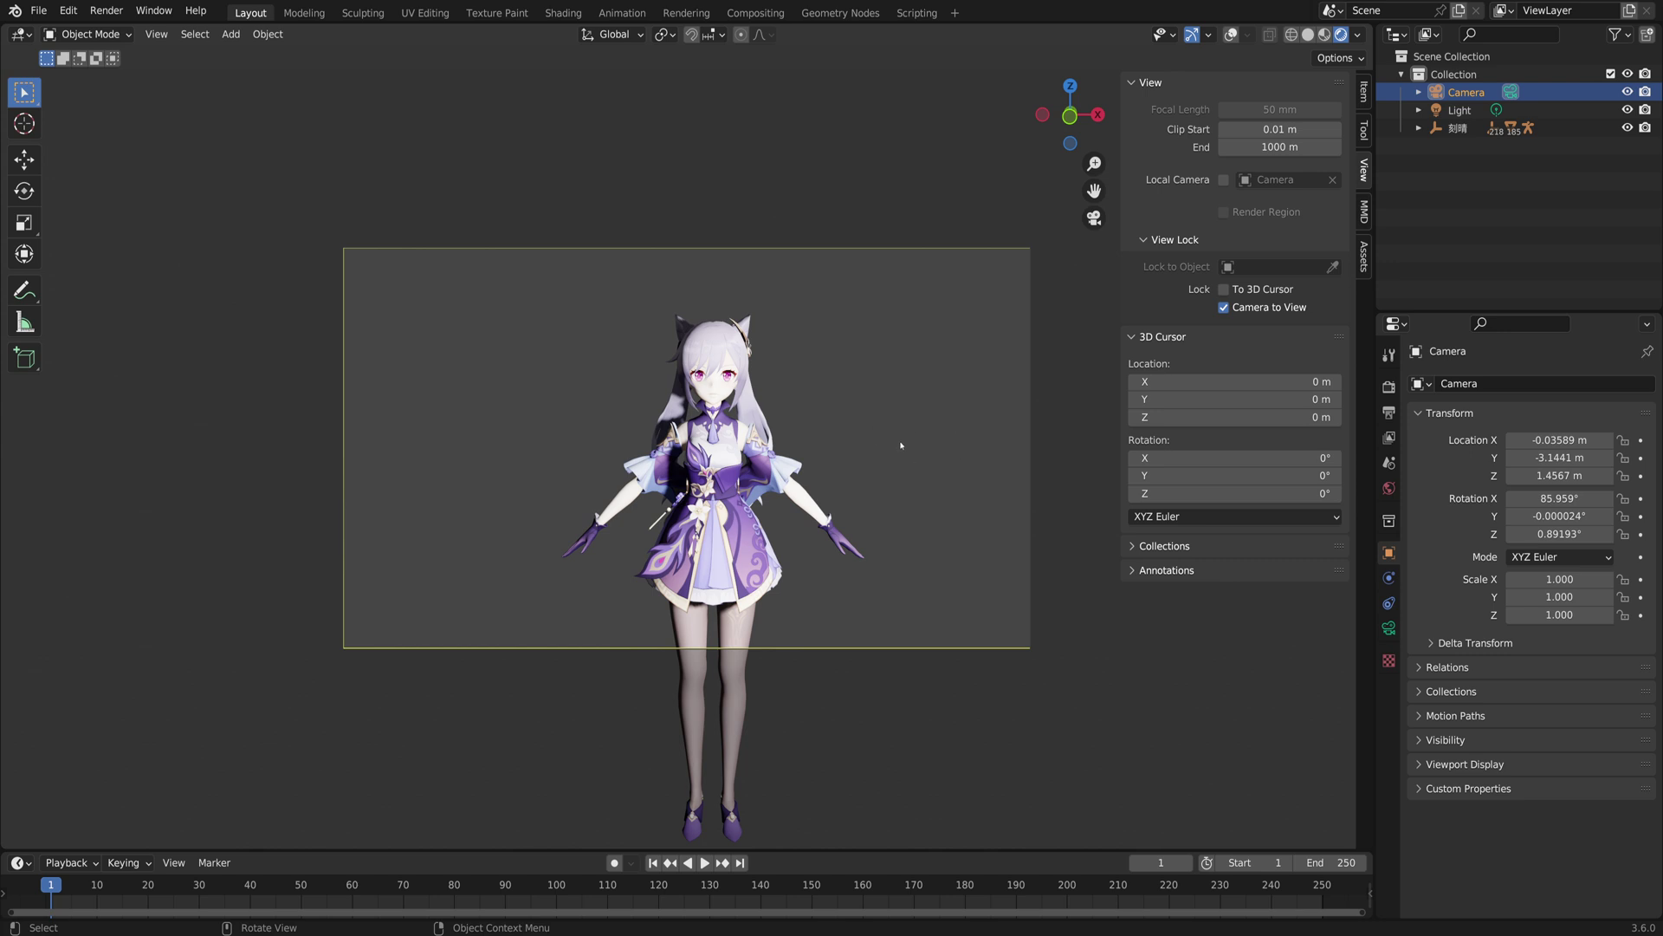
{"action": "scroll", "coordinate": [884, 460], "scroll_direction": "down", "scroll_amount": 2}
{"action": "middle_click_drag", "start_coordinate": [901, 446], "coordinate": [880, 374]}
{"action": "left_click", "coordinate": [1224, 307]}
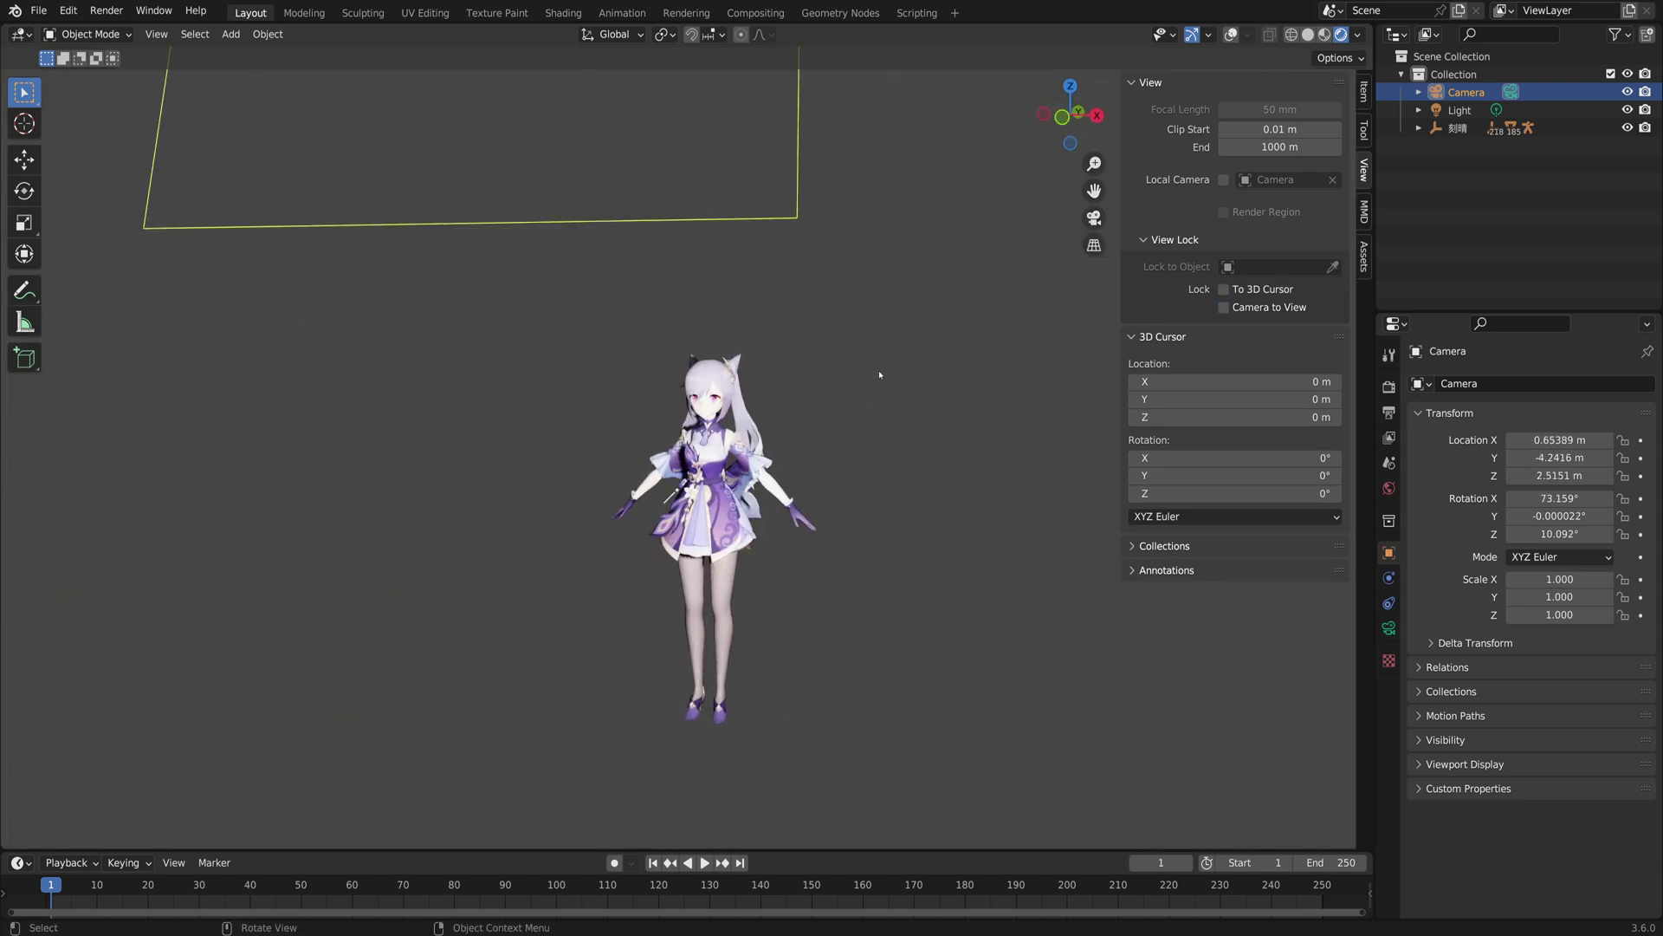
Step: Render the current frame and examine the framing of the model in the render result
{"action": "key", "text": "F12"}
{"action": "scroll", "coordinate": [972, 397], "scroll_direction": "down", "scroll_amount": 6}
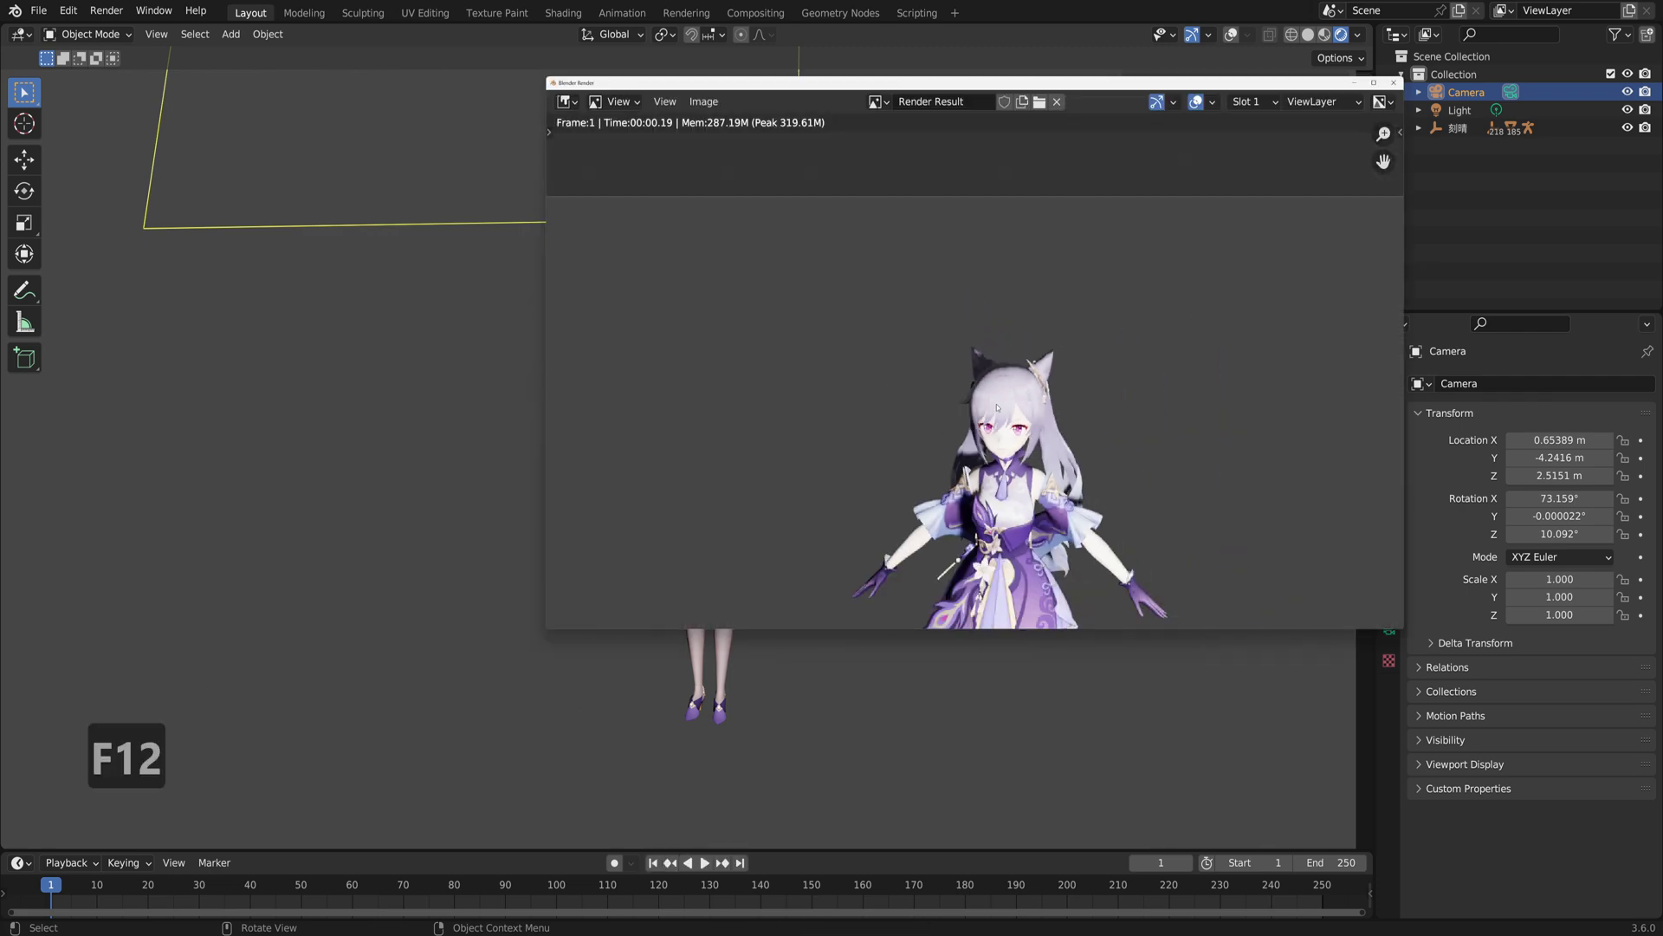
{"action": "scroll", "coordinate": [983, 319], "scroll_direction": "up", "scroll_amount": 1}
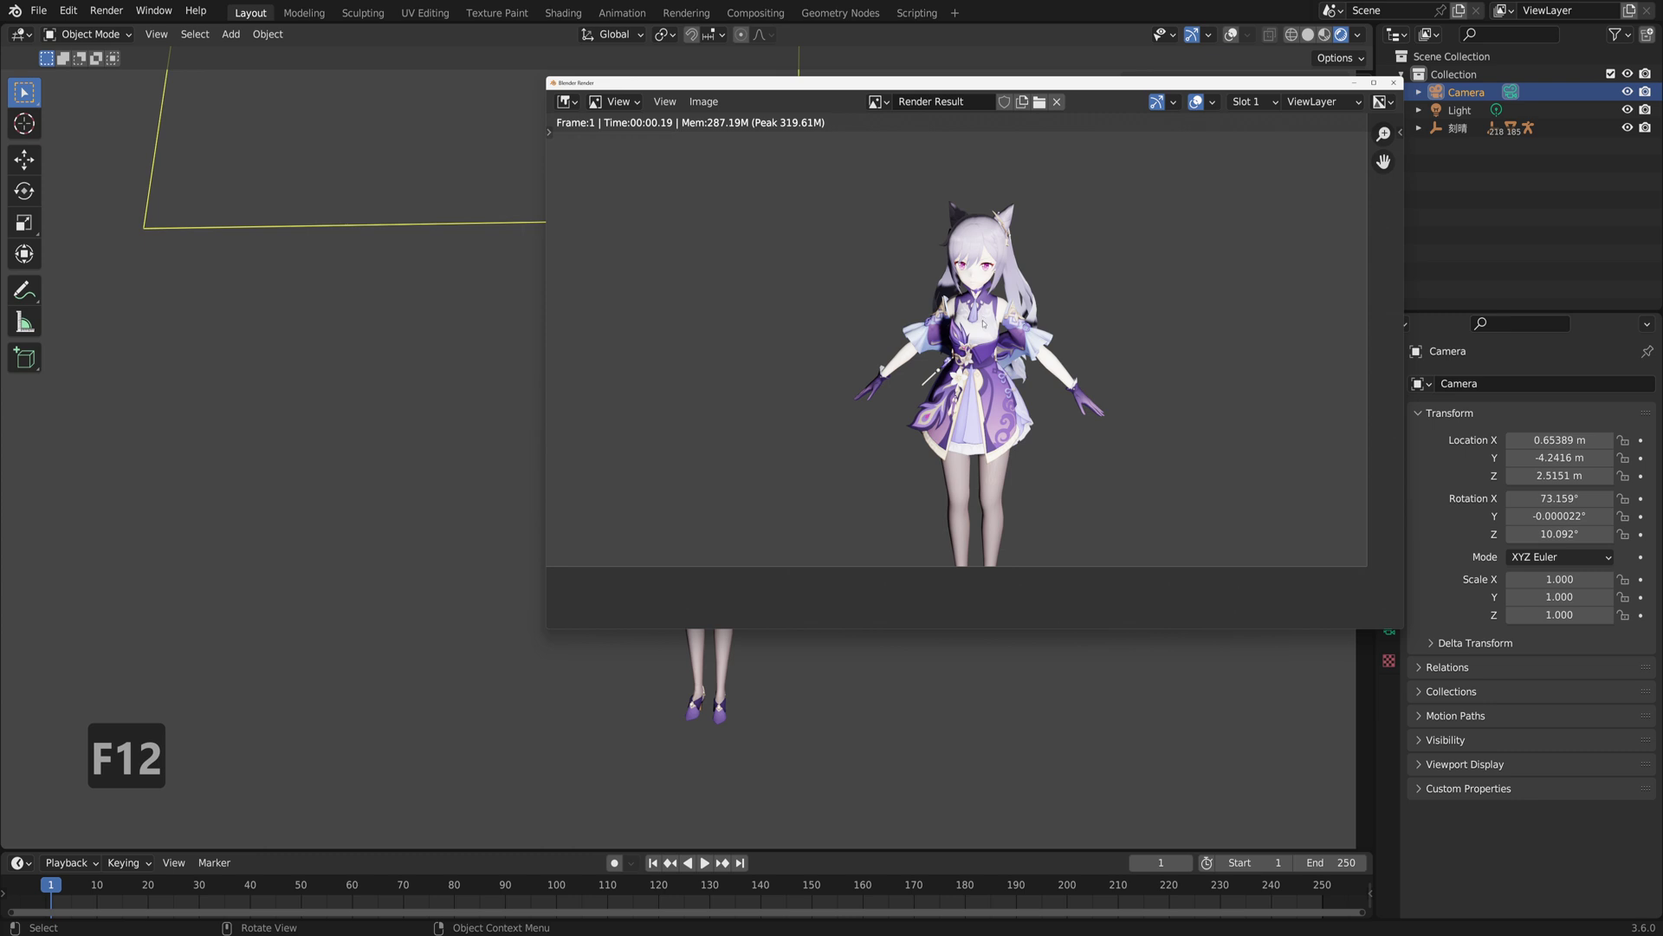
Step: Return to the camera view and, with the camera locked to the view, move it in close on the model's head and chest
{"action": "key", "text": "0"}
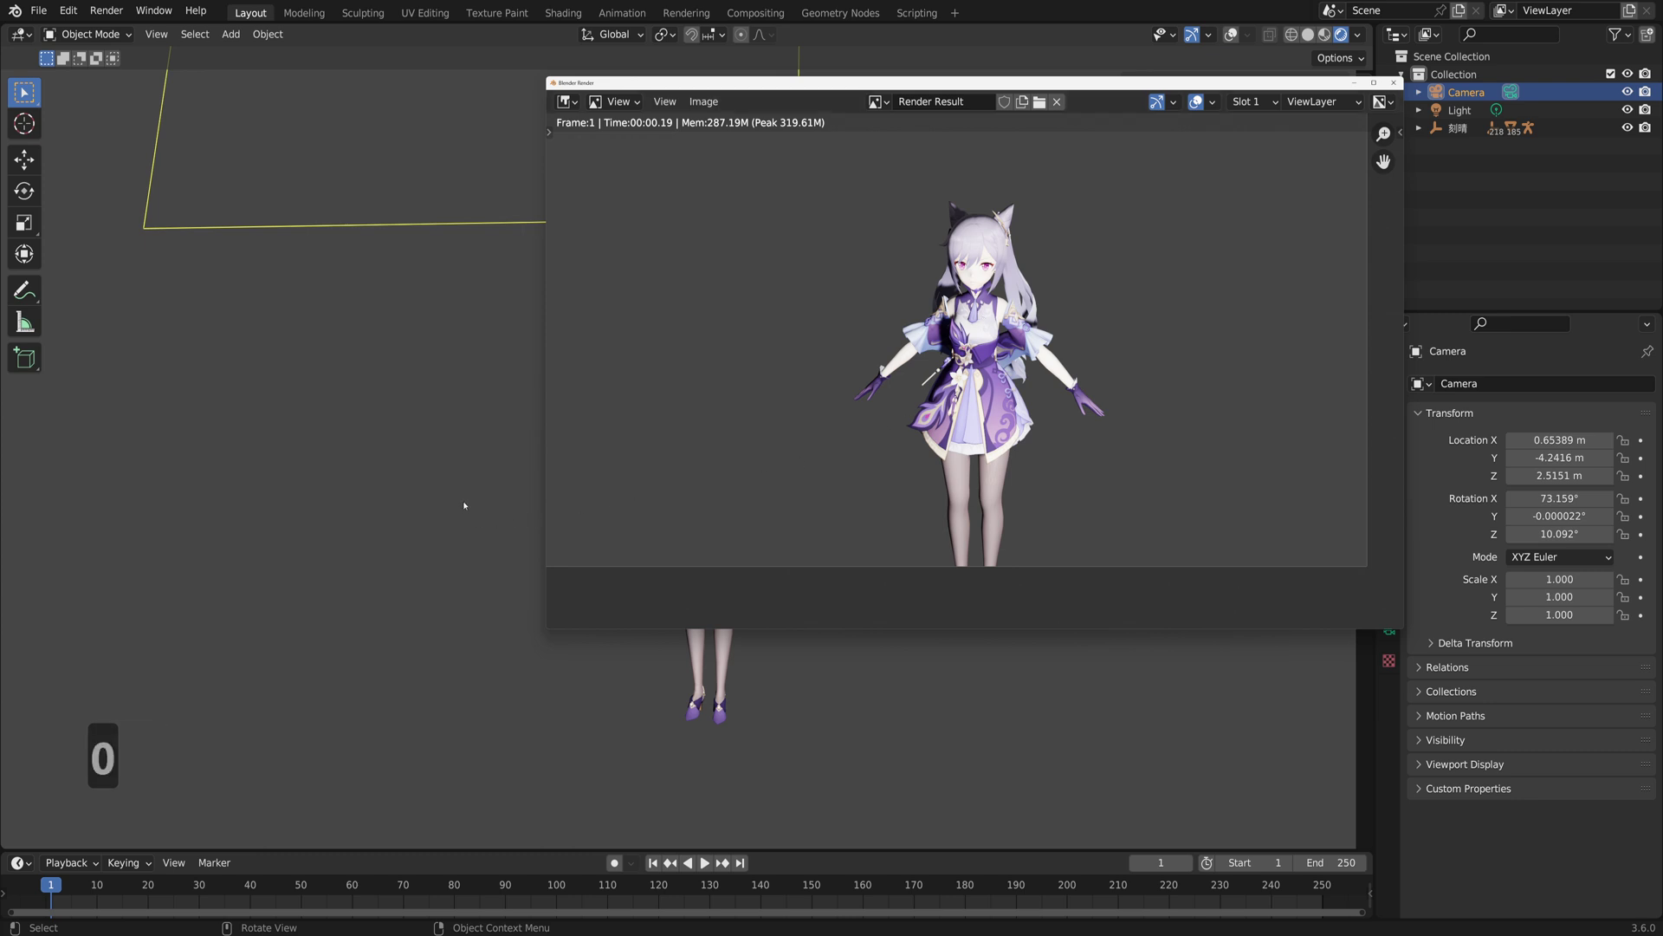
{"action": "left_click", "coordinate": [460, 503]}
{"action": "key", "text": "0"}
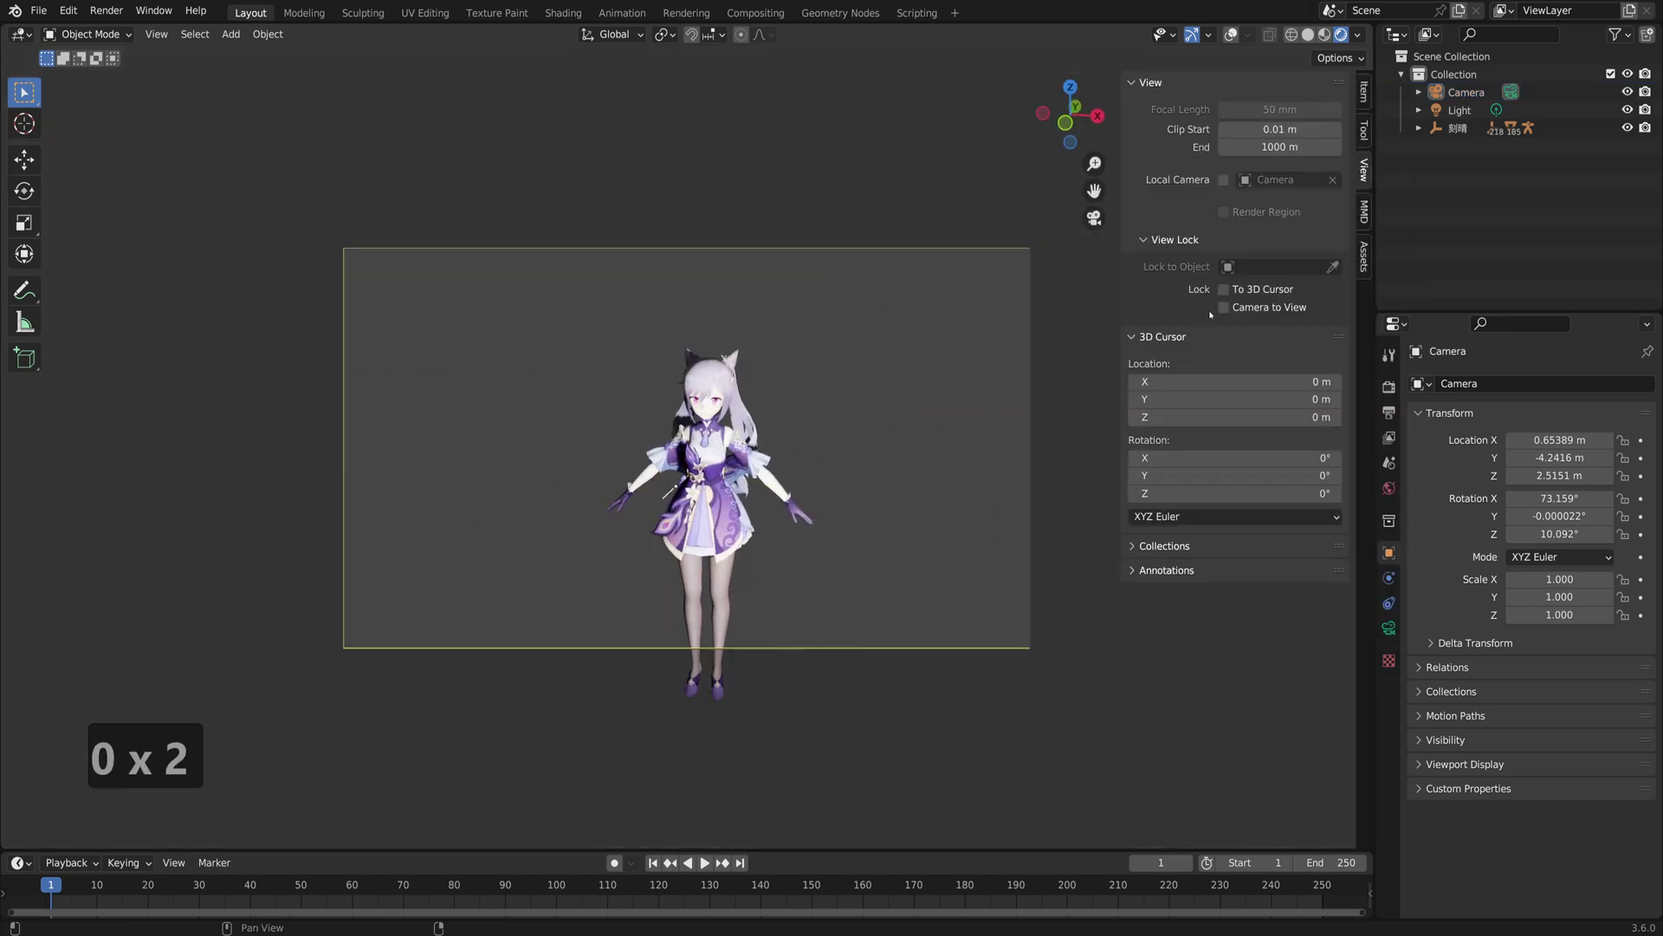
{"action": "middle_click_drag", "start_coordinate": [867, 394], "coordinate": [807, 514]}
Step: Render the close-up, shift the render window aside to view it and release the camera lock
{"action": "key", "text": "F12"}
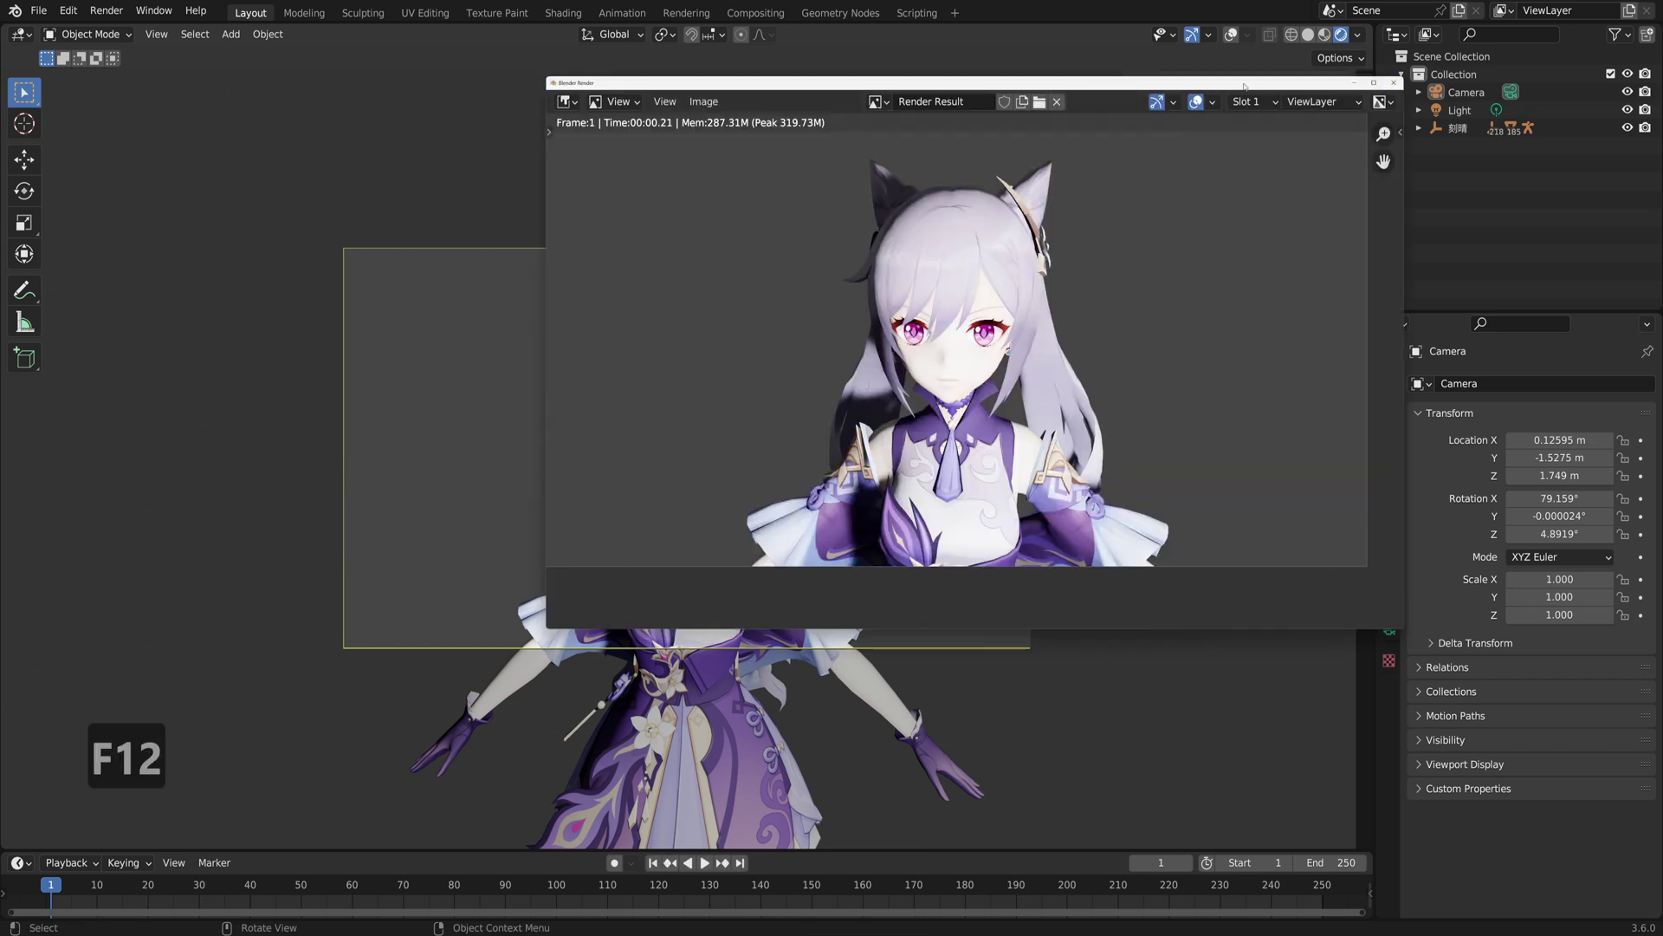
{"action": "left_click_drag", "start_coordinate": [1229, 87], "coordinate": [578, 127]}
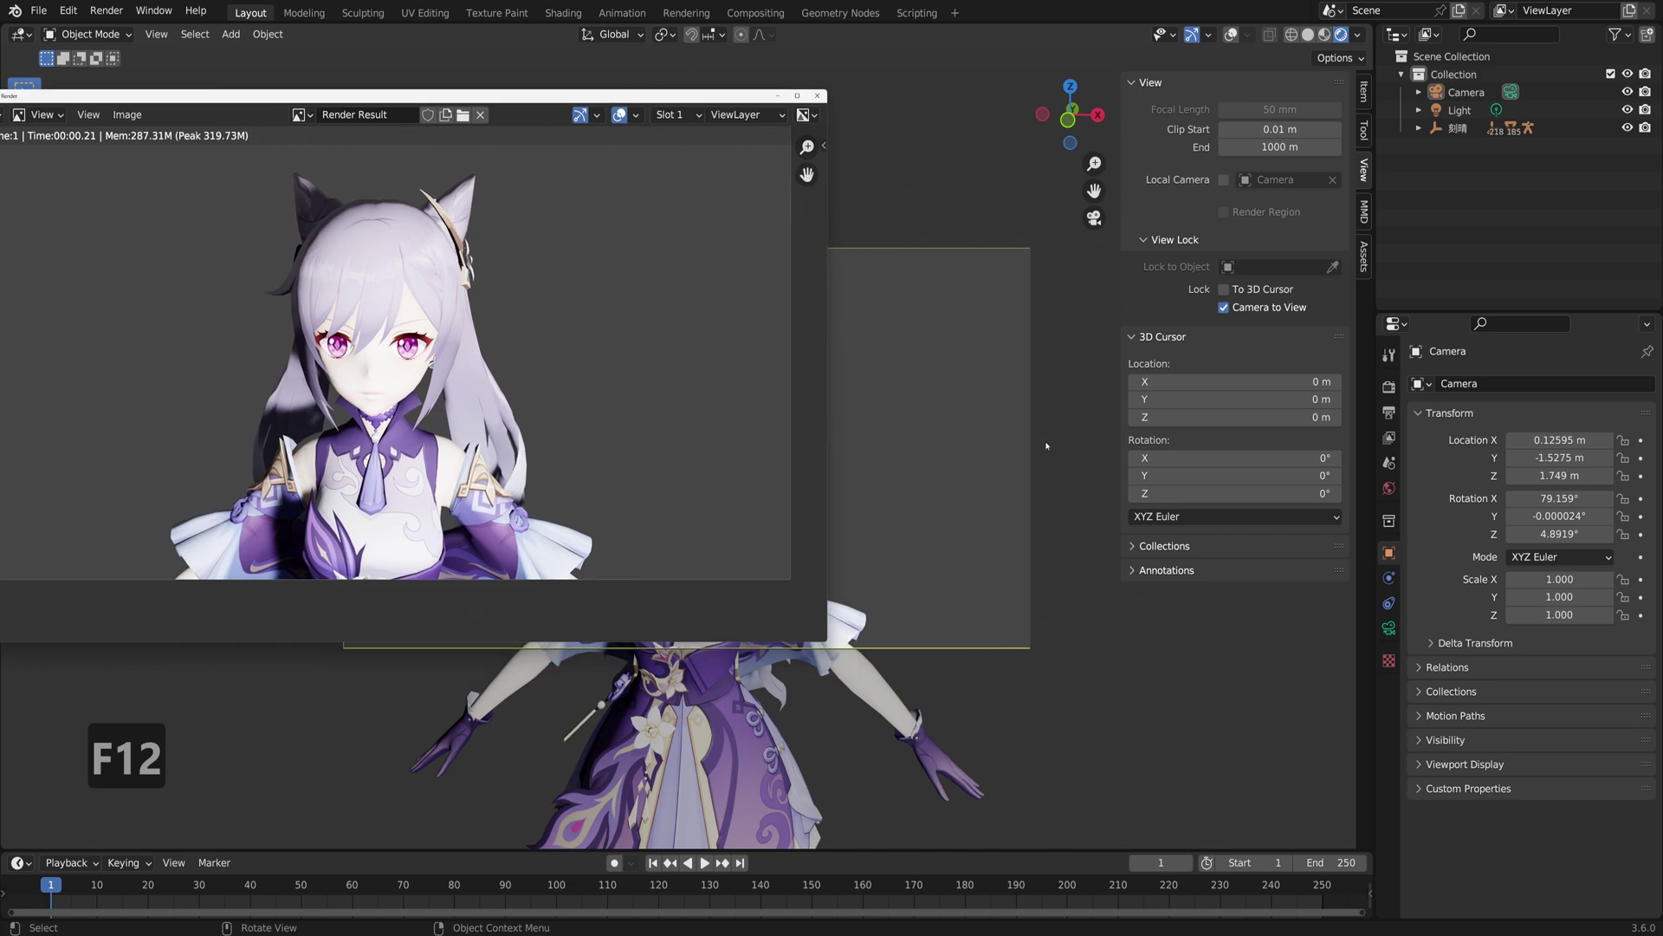
{"action": "left_click", "coordinate": [1071, 430]}
{"action": "left_click", "coordinate": [1224, 307]}
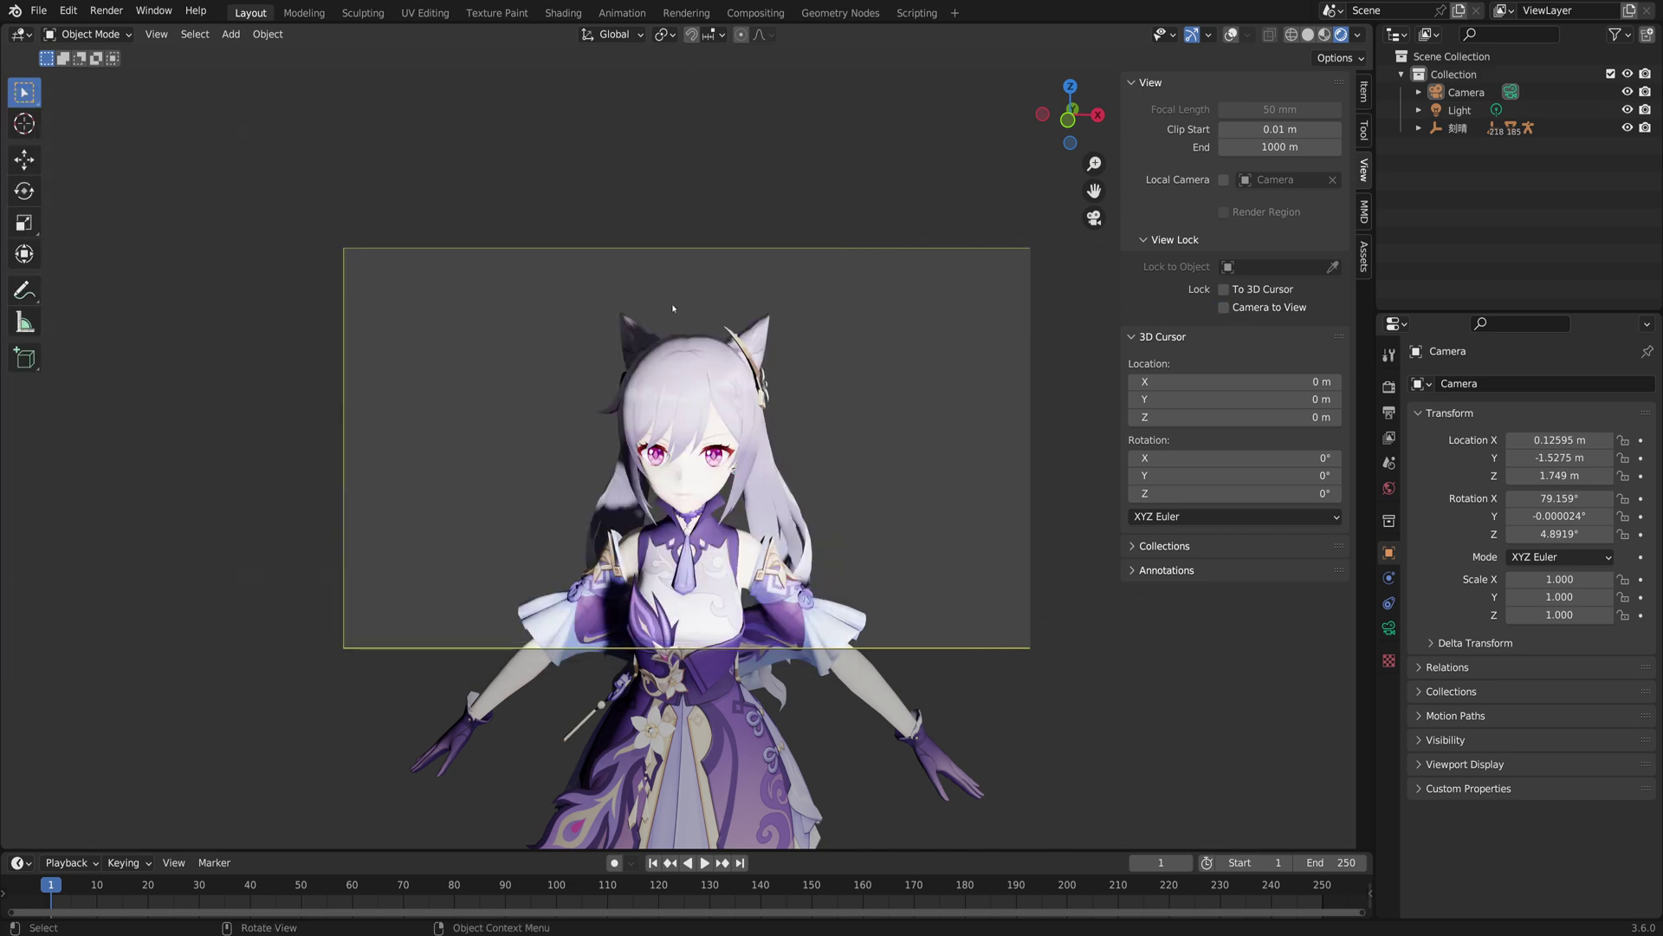
Step: Switch the viewport to Solid shading and create a viewport render image of the camera view
{"action": "left_click", "coordinate": [1308, 35]}
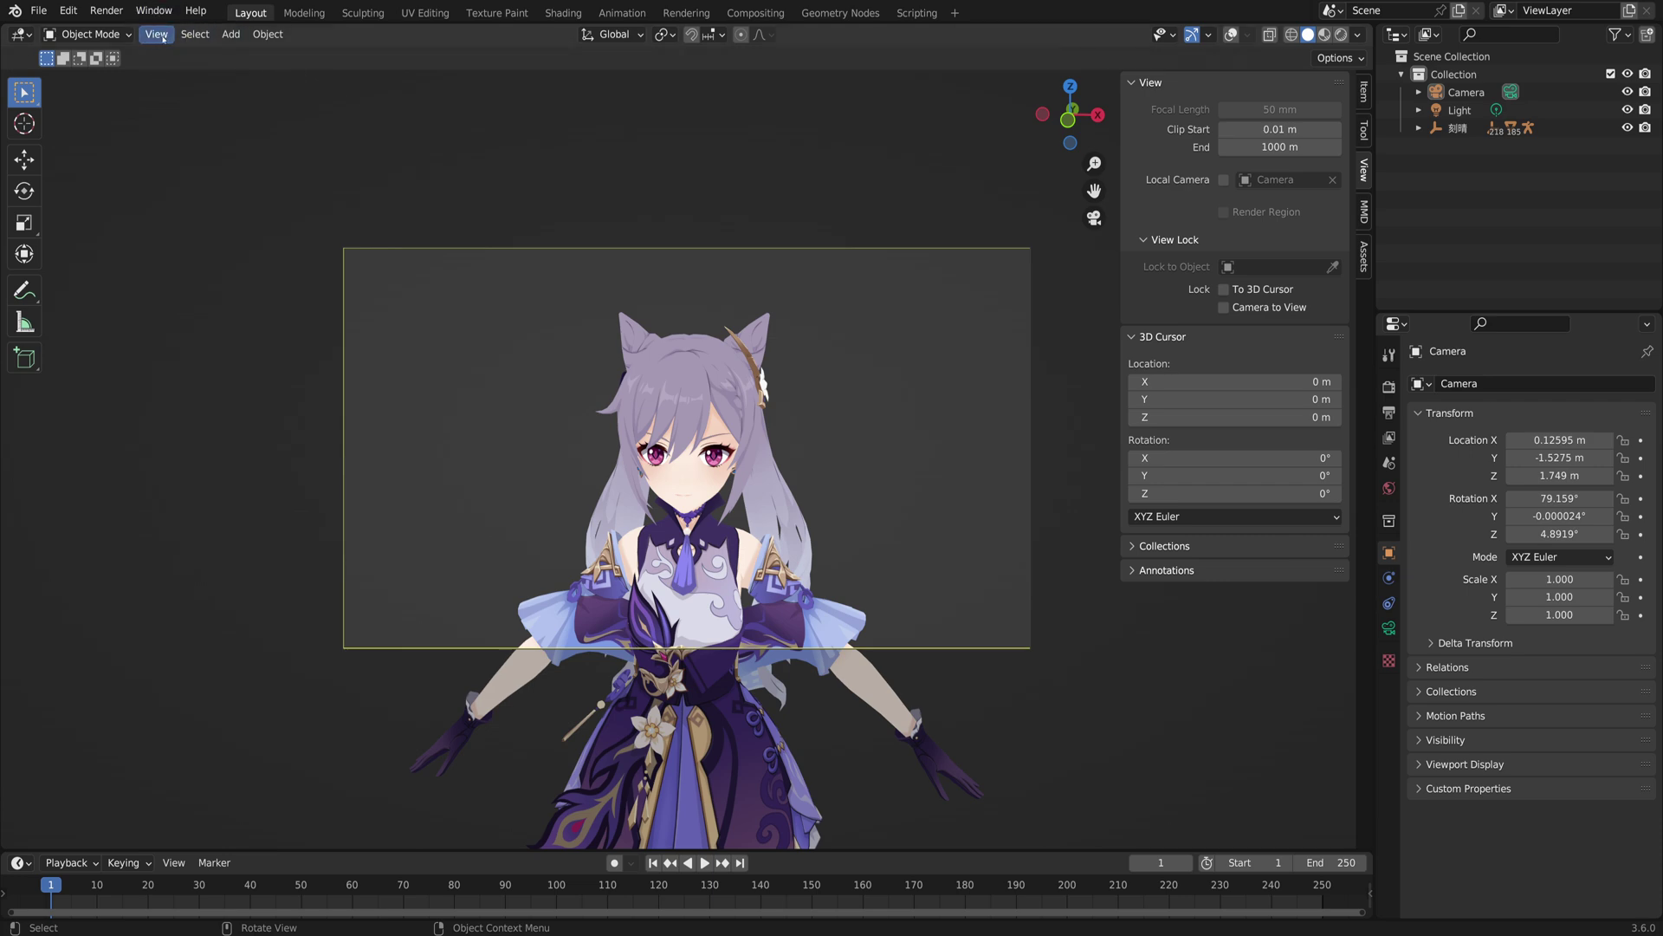
{"action": "left_click", "coordinate": [163, 39]}
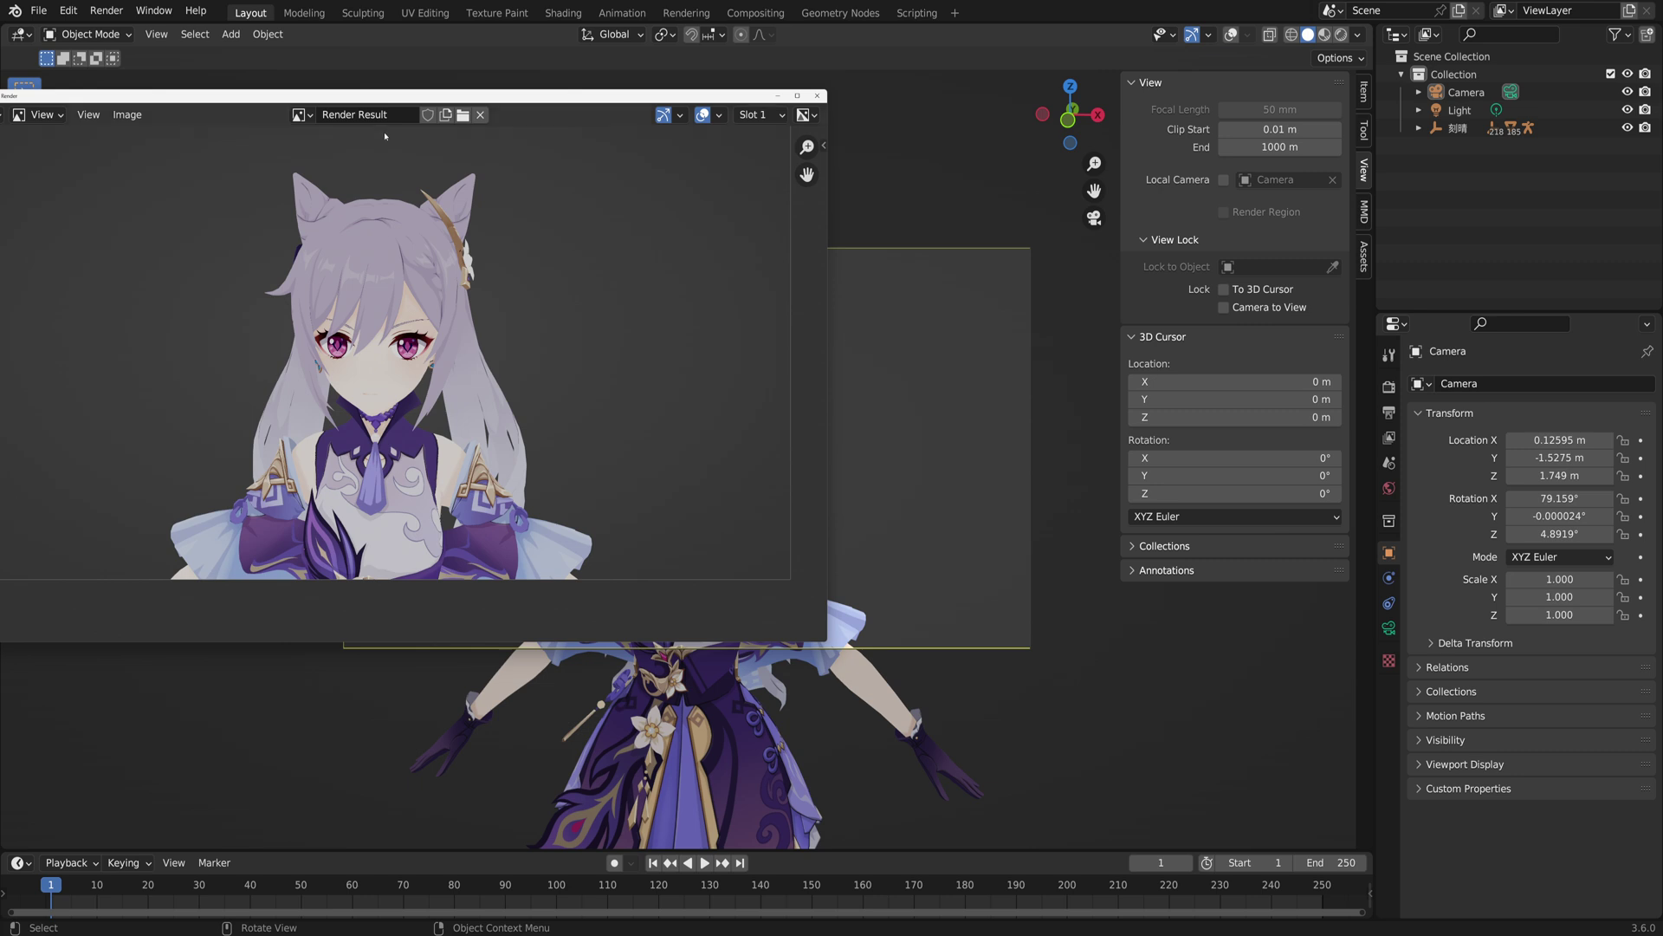
{"action": "left_click_drag", "start_coordinate": [384, 100], "coordinate": [1025, 193]}
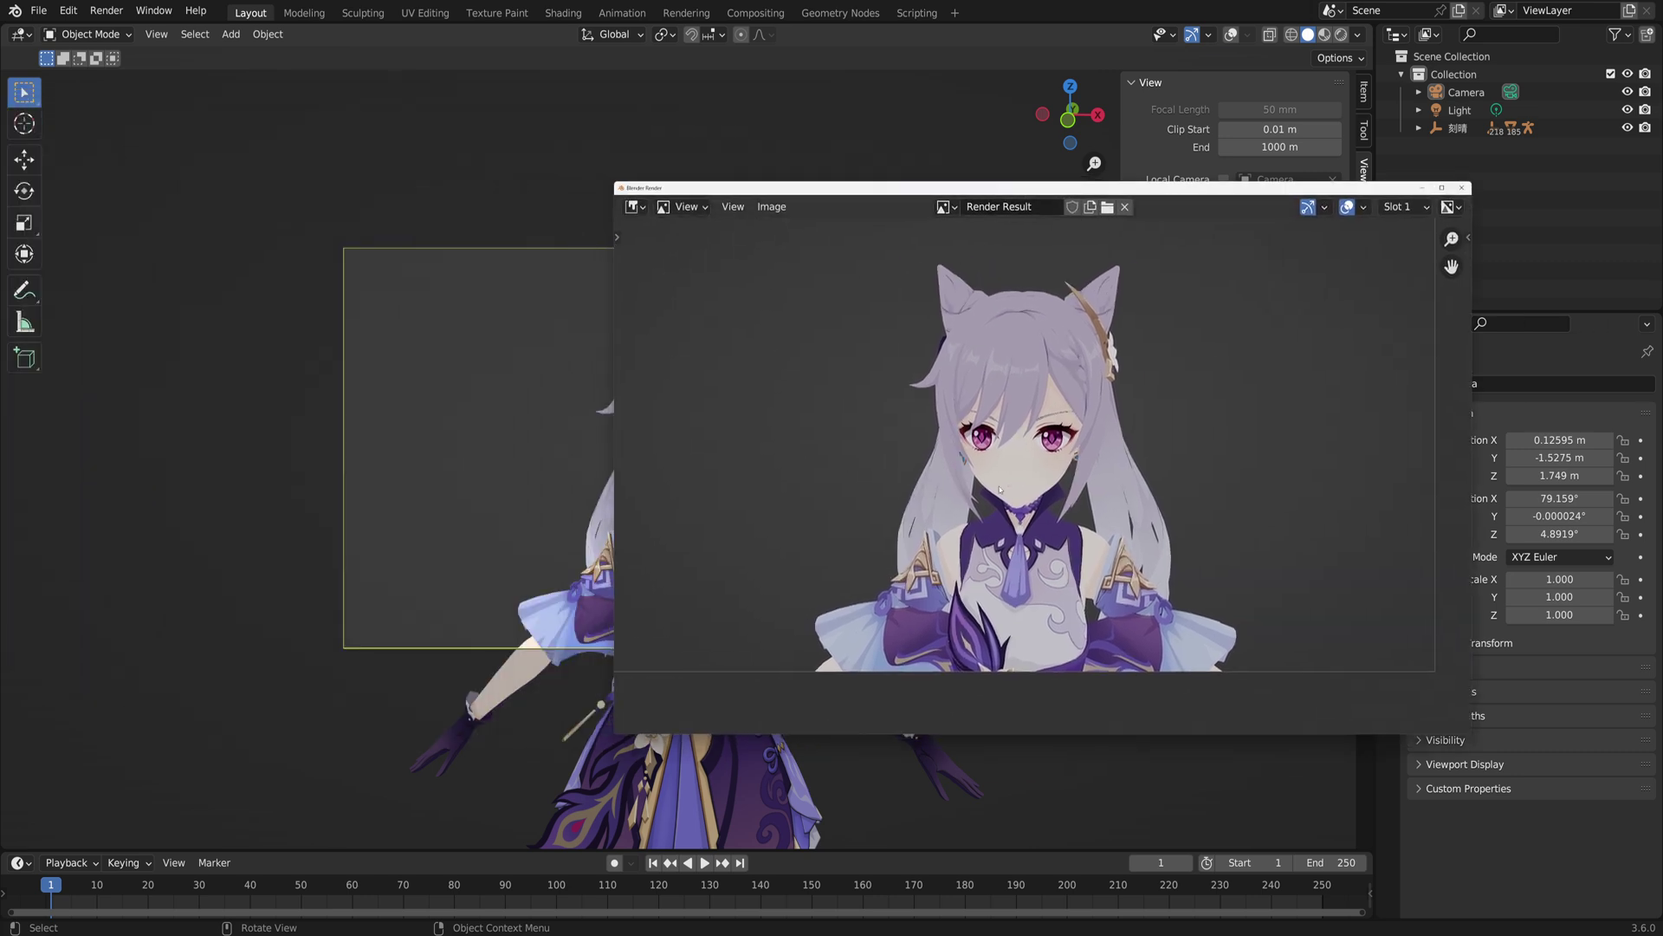
Step: Select Slot 2 for the render result and render the current frame into it
{"action": "left_click", "coordinate": [1412, 208]}
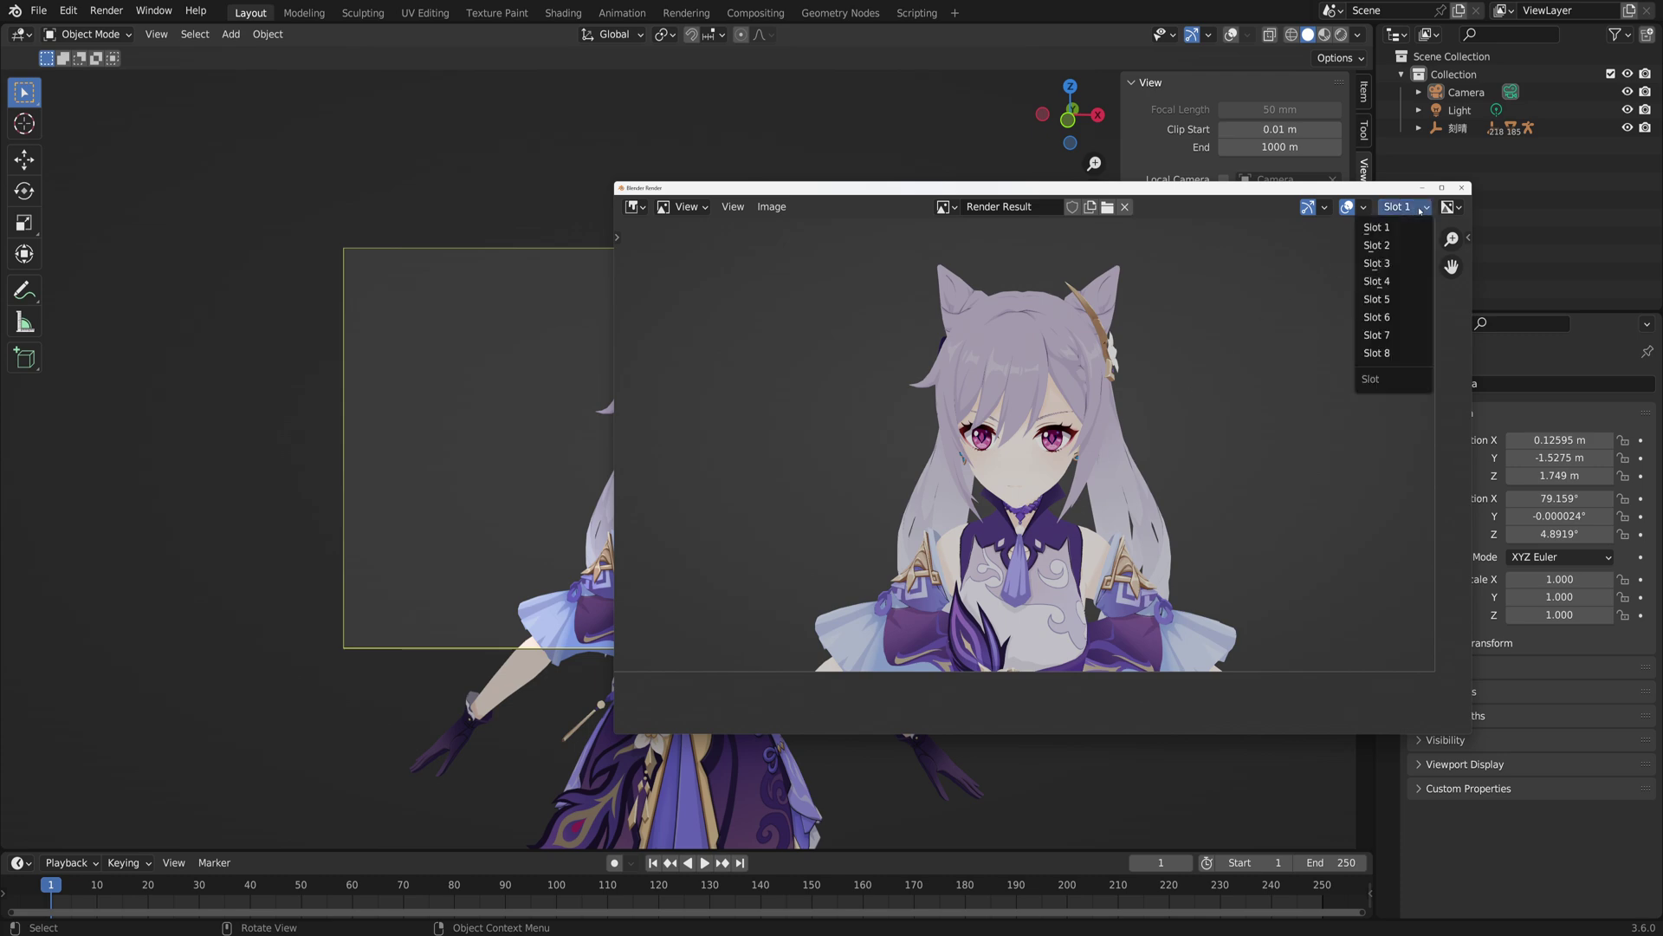
{"action": "left_click", "coordinate": [1389, 246]}
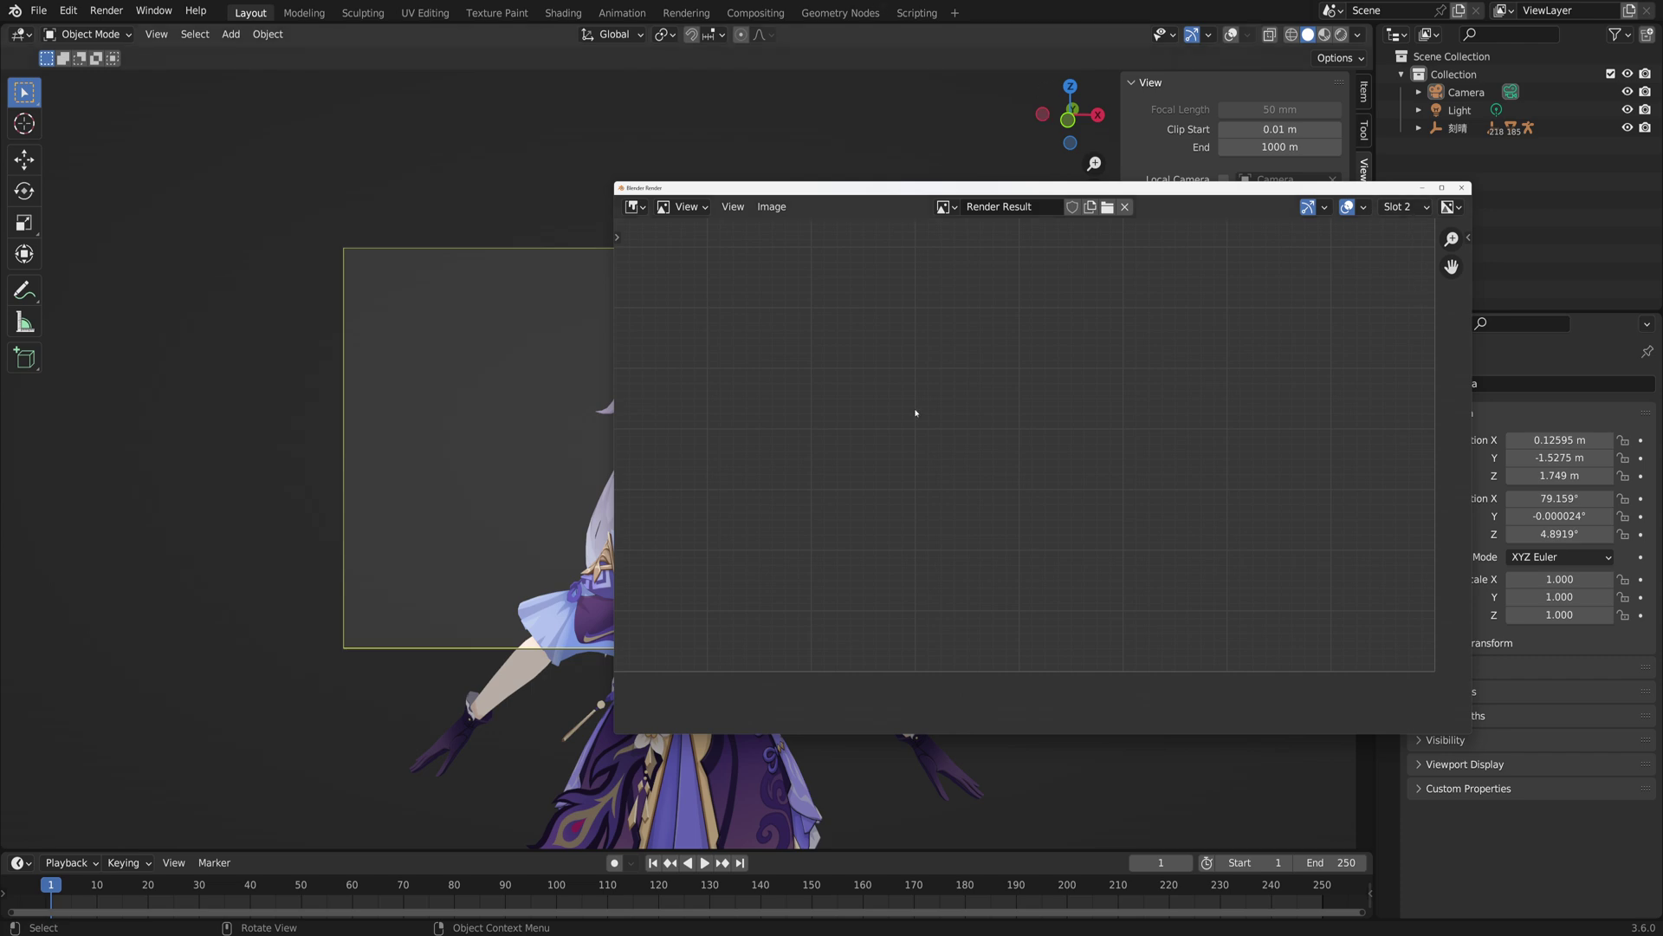
{"action": "key", "text": "Escape"}
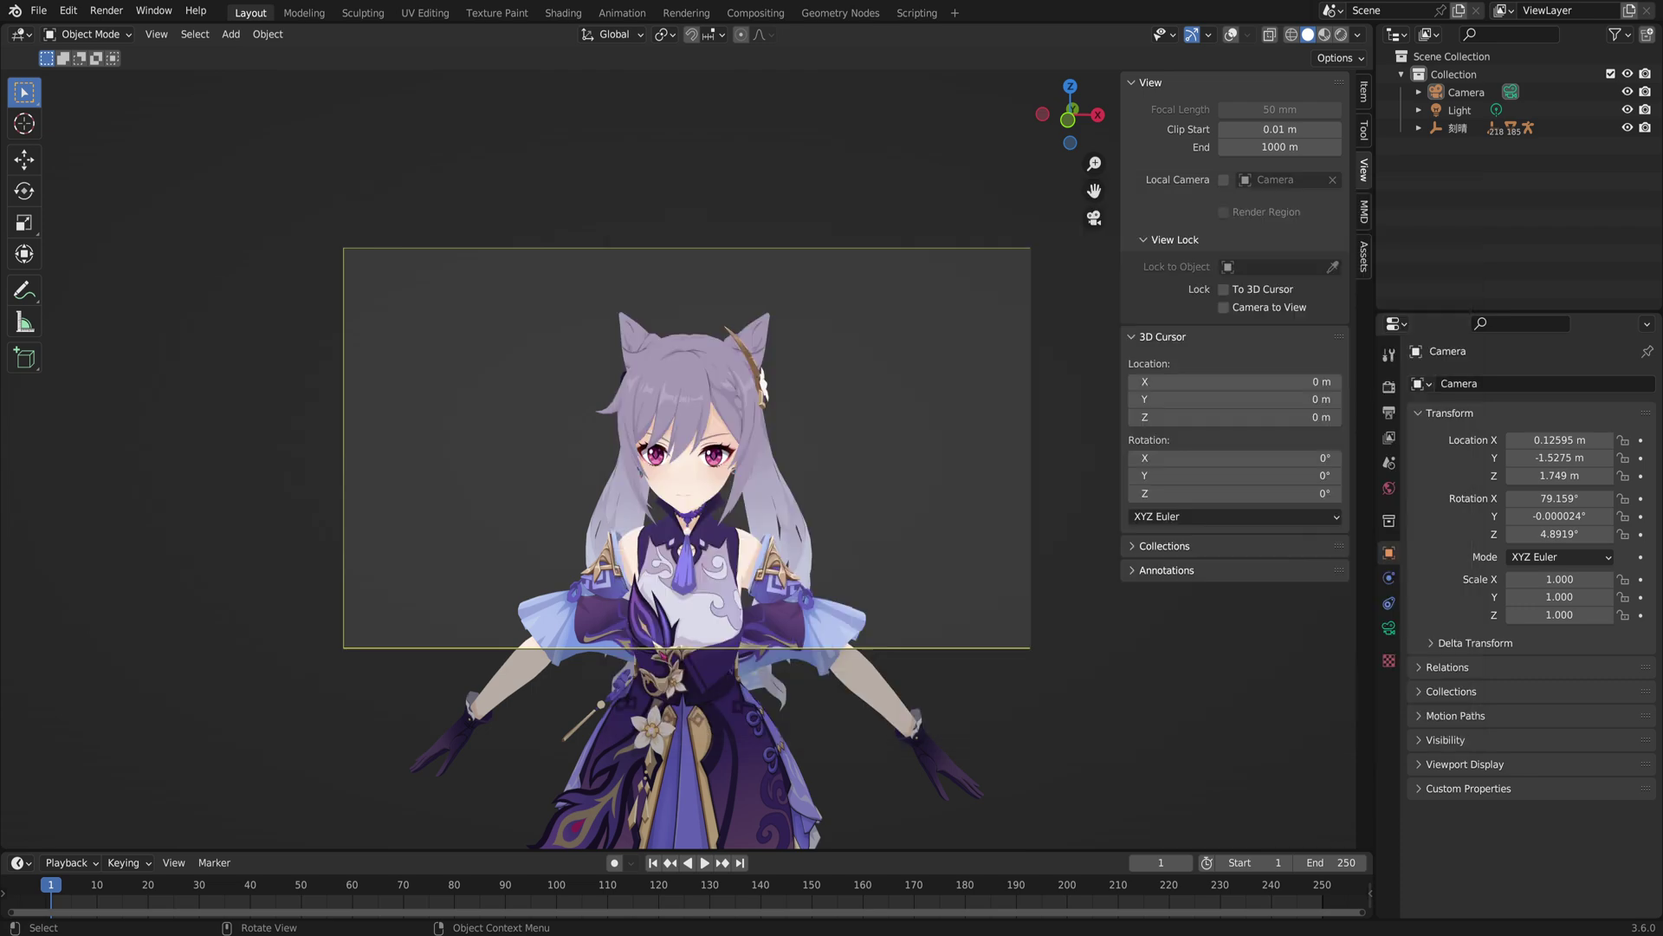
{"action": "key", "text": "F12"}
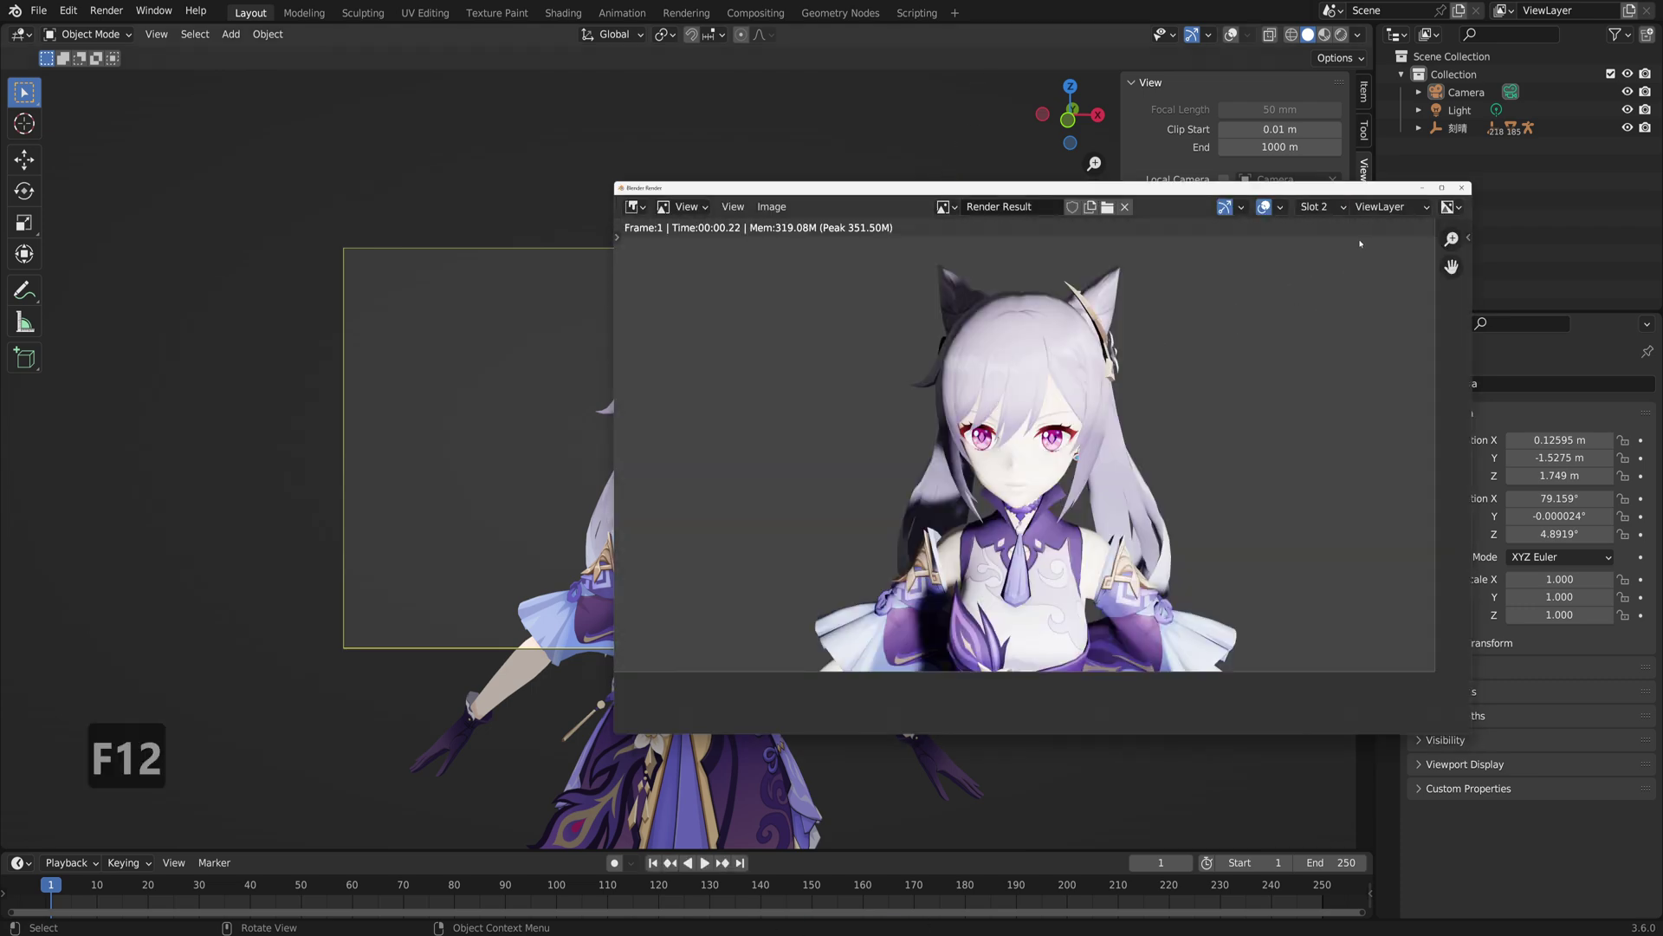
Step: Compare the viewport render in Slot 1 with the full render in Slot 2, finishing on Slot 1
{"action": "left_click", "coordinate": [1315, 208]}
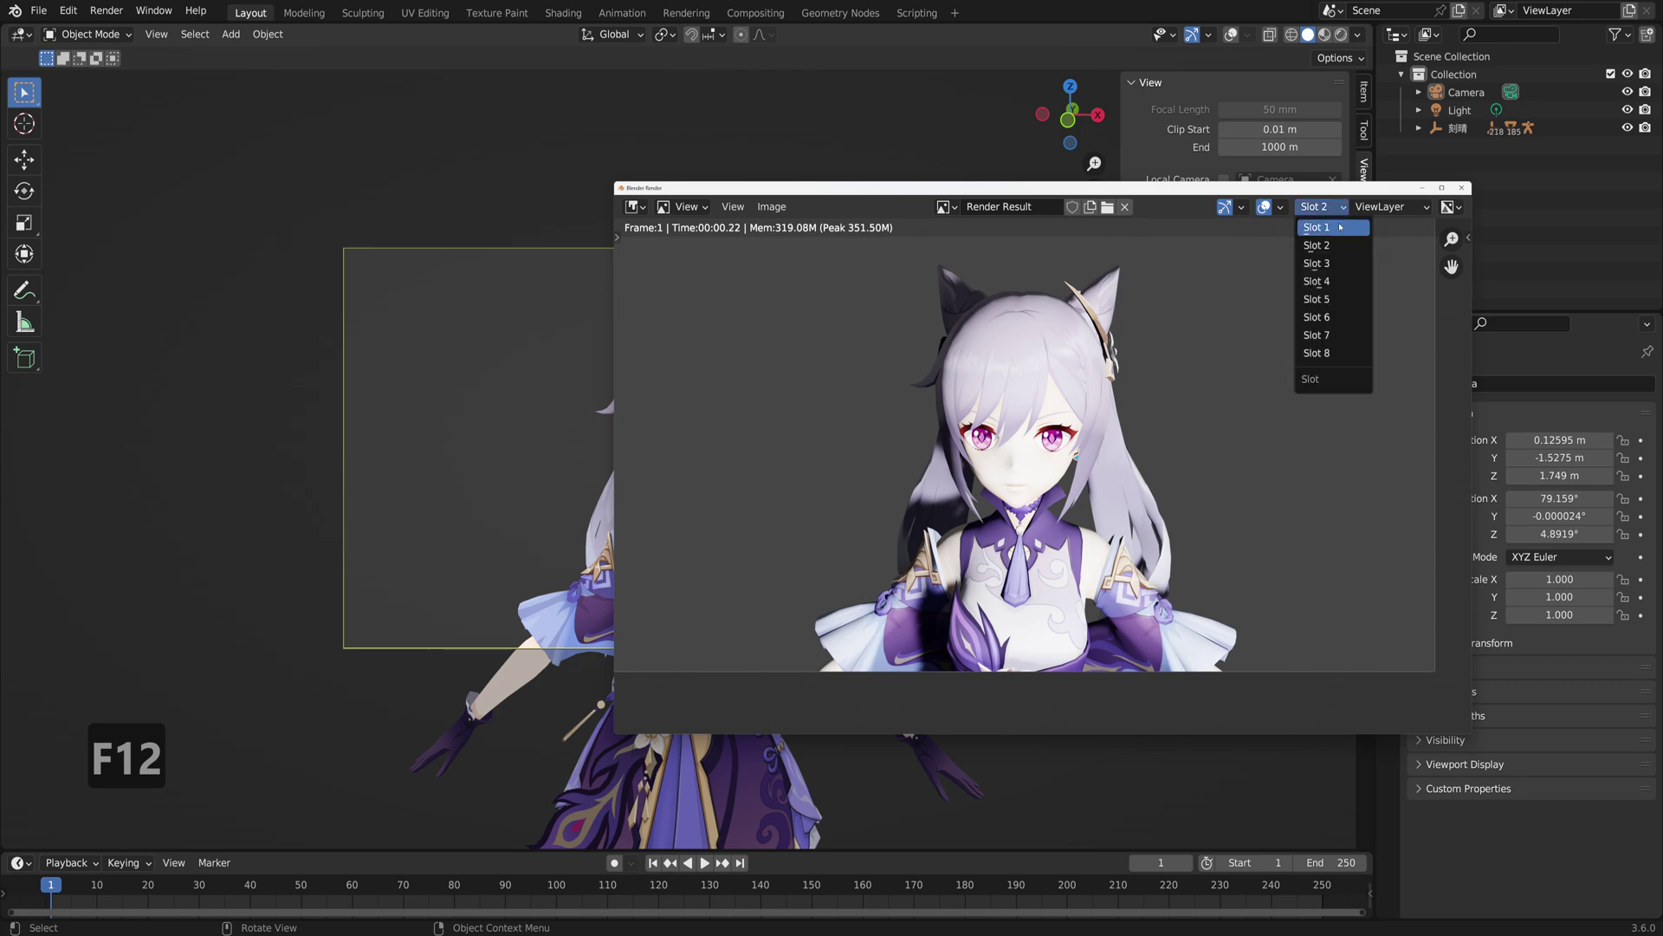
{"action": "left_click", "coordinate": [1335, 229]}
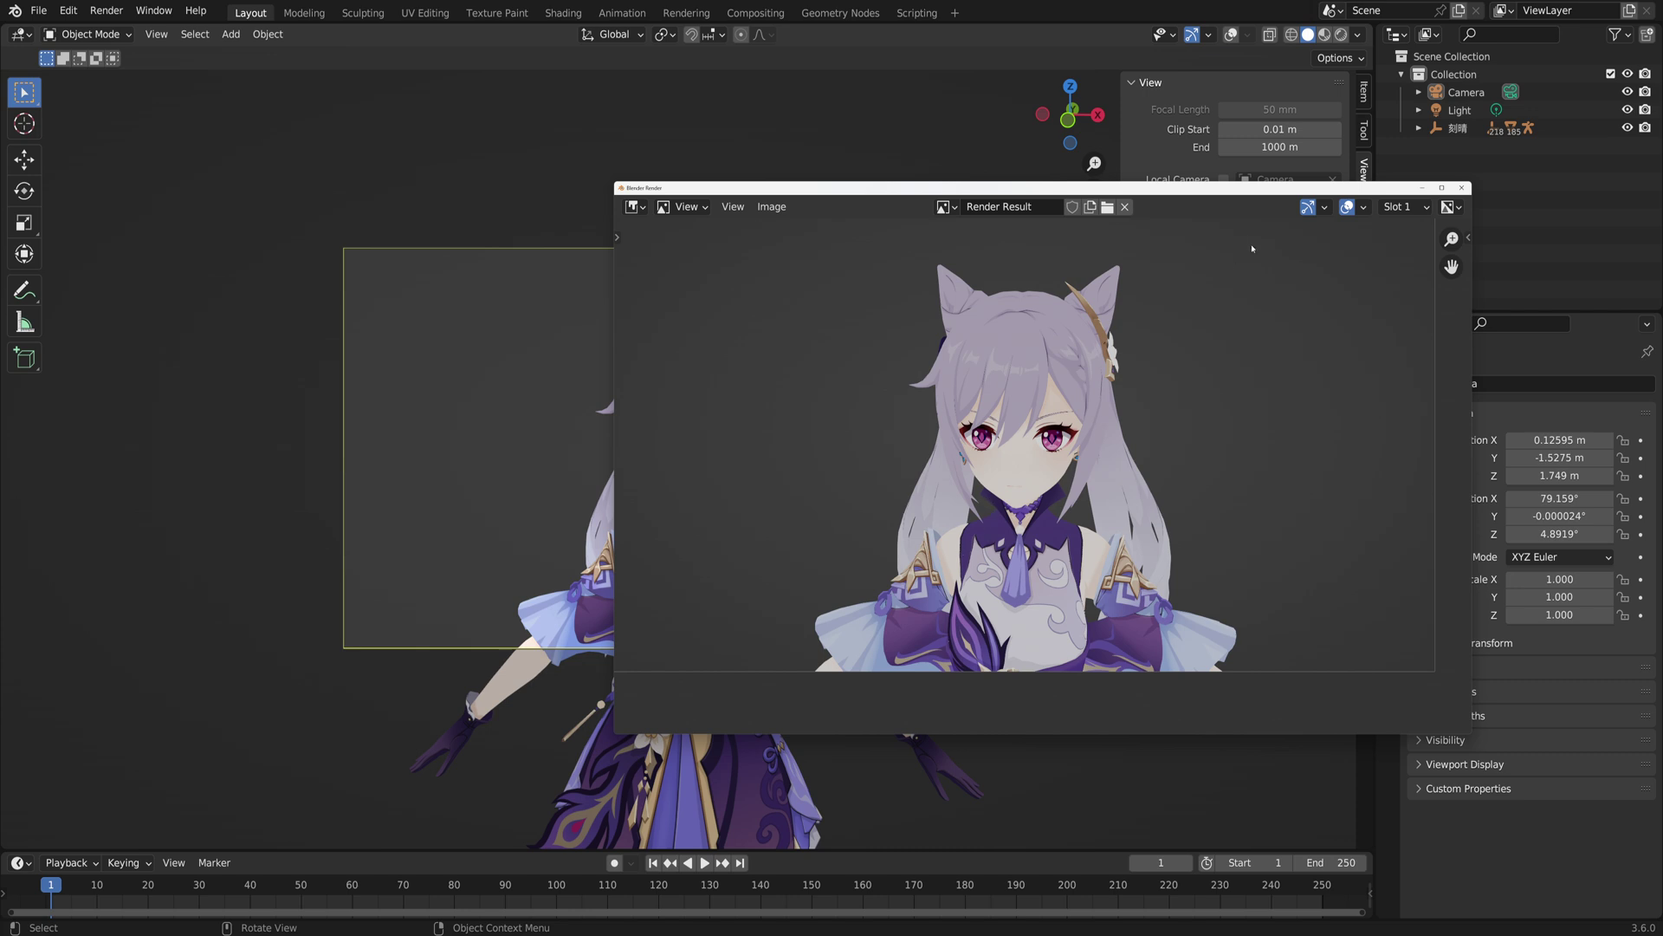
{"action": "left_click", "coordinate": [1417, 207]}
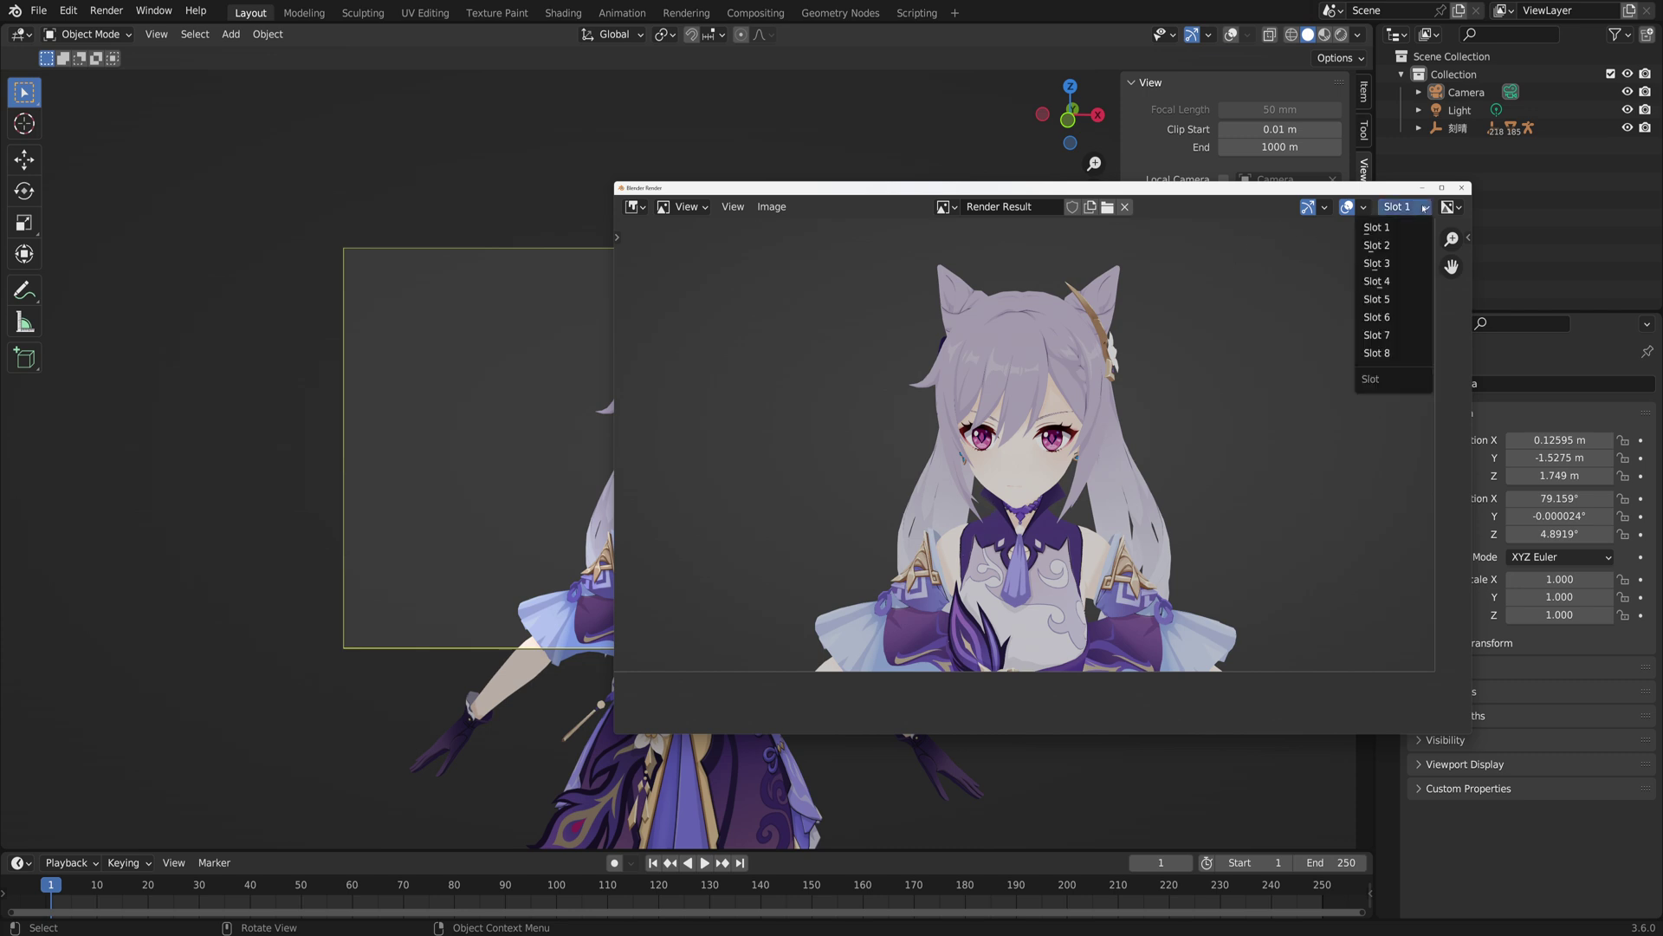
{"action": "left_click", "coordinate": [1405, 246]}
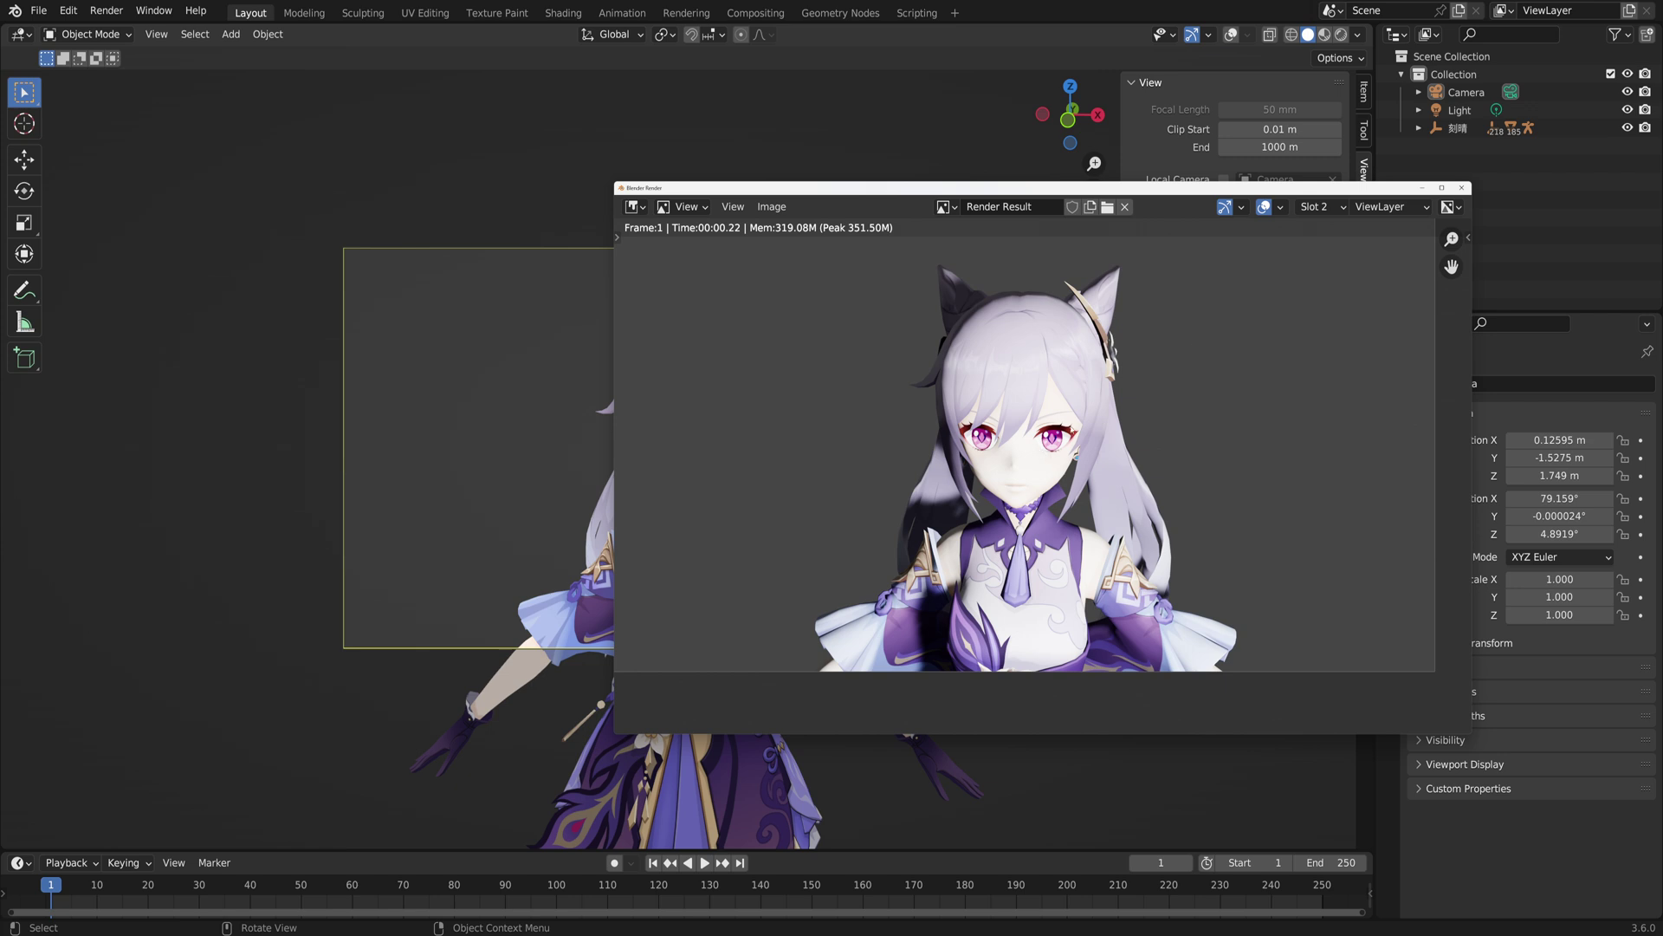
{"action": "left_click", "coordinate": [1317, 207]}
{"action": "left_click", "coordinate": [1335, 232]}
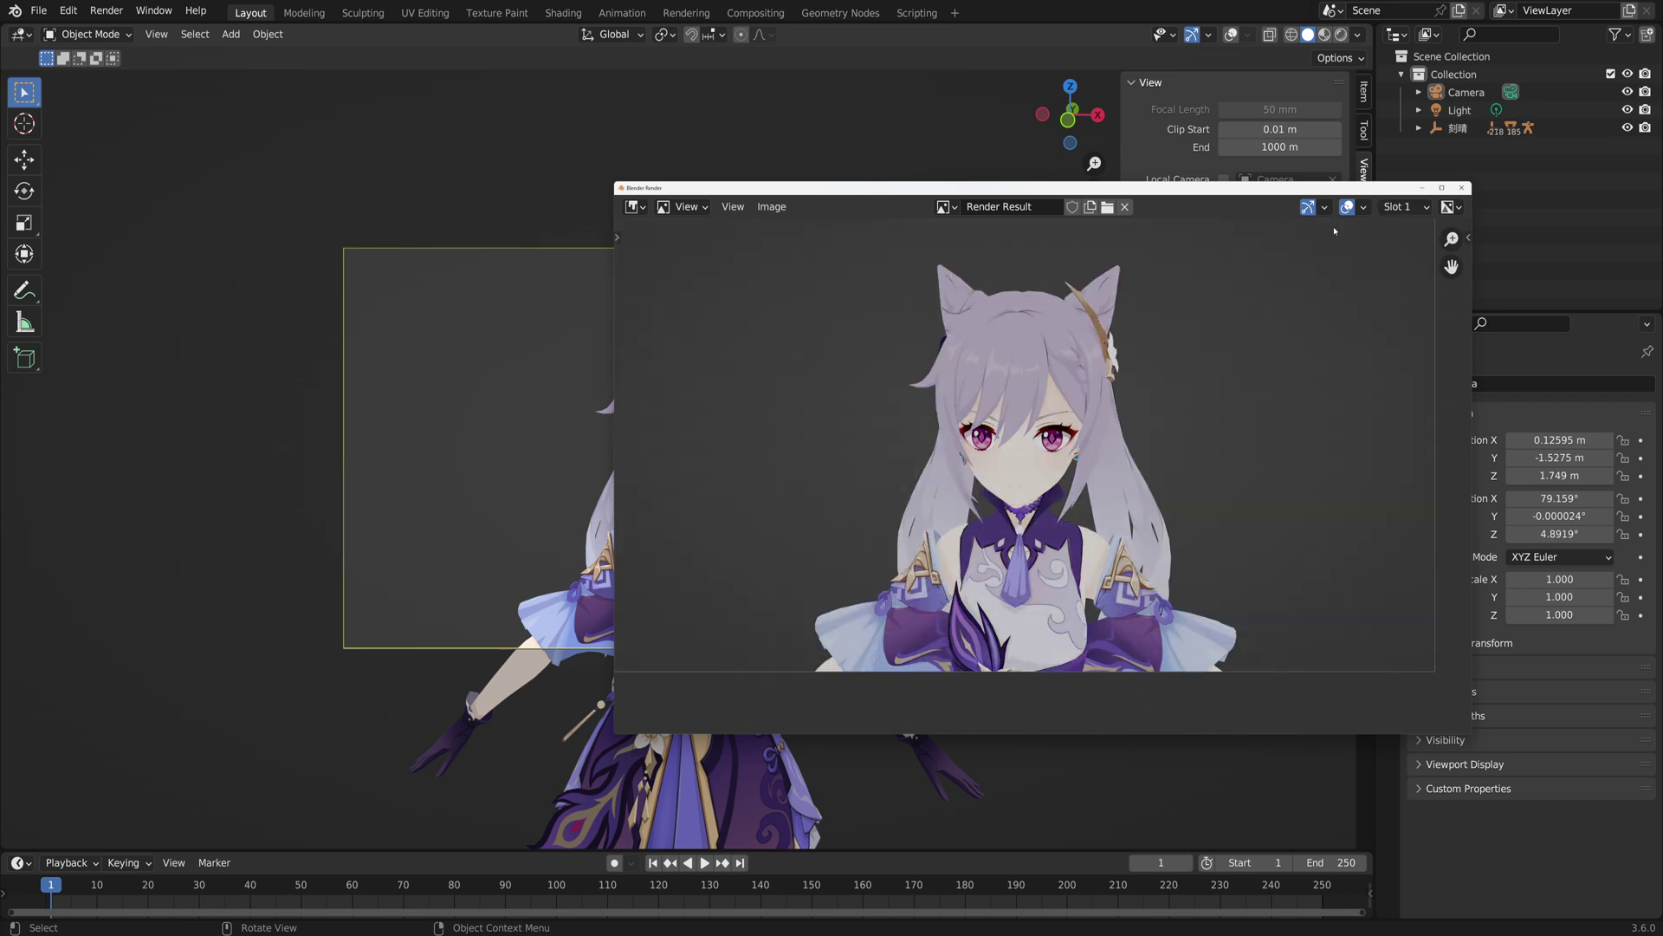
Step: Turn on the viewport overlays and select Slot 3 for the render result
{"action": "left_click", "coordinate": [156, 34]}
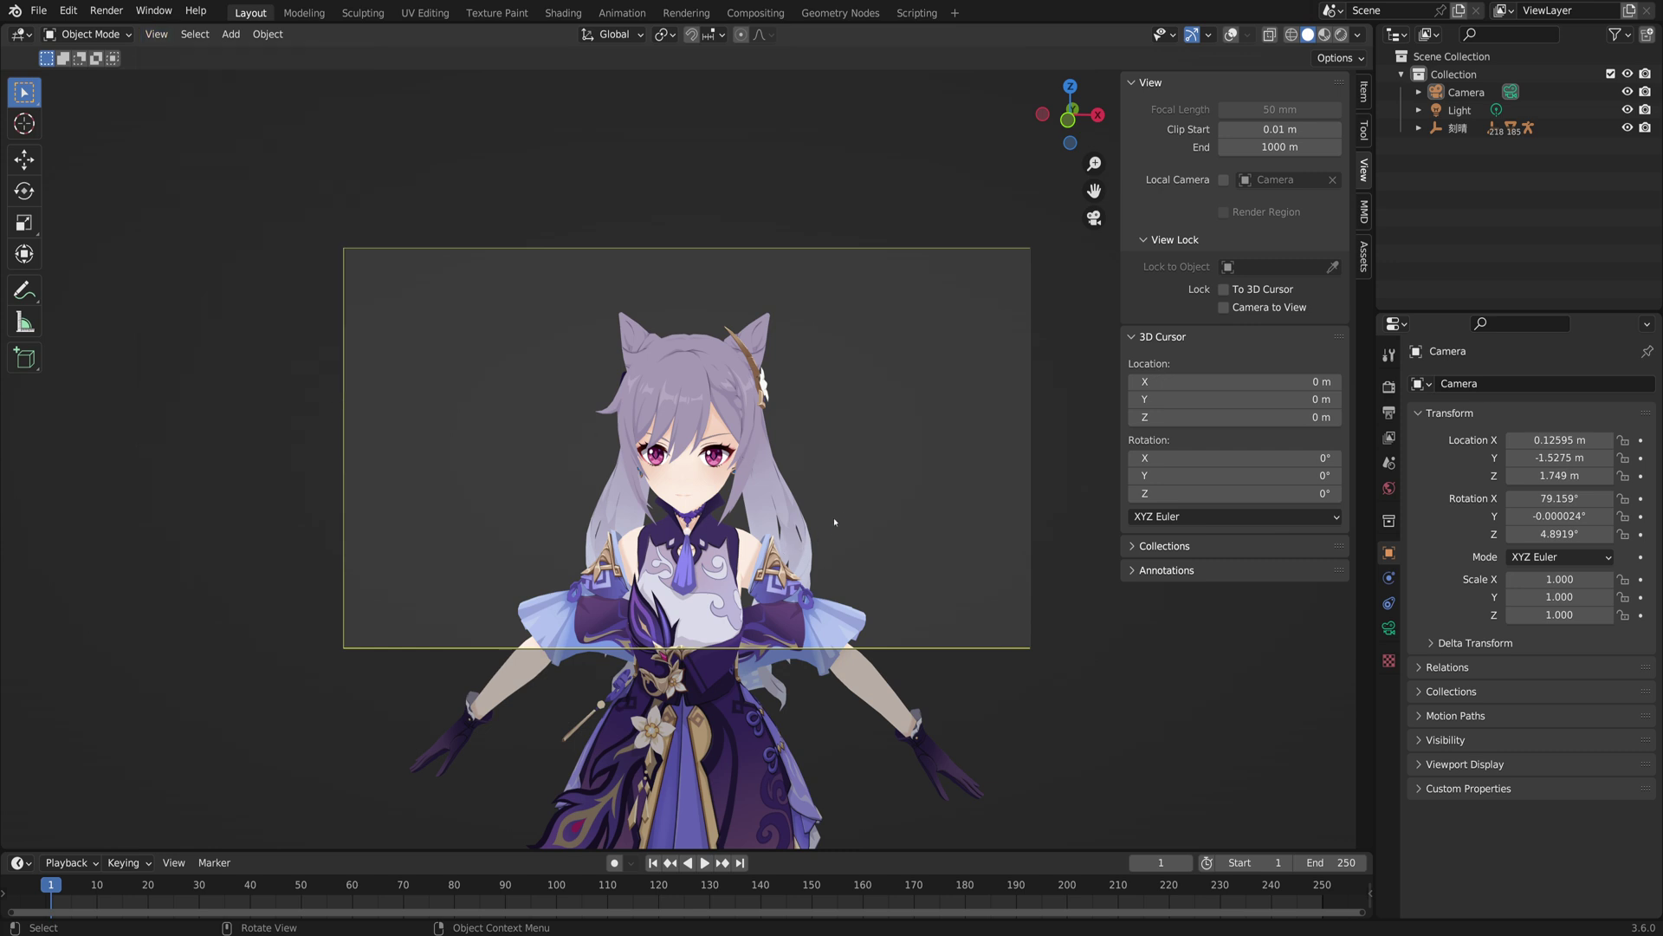
{"action": "left_click", "coordinate": [1230, 35]}
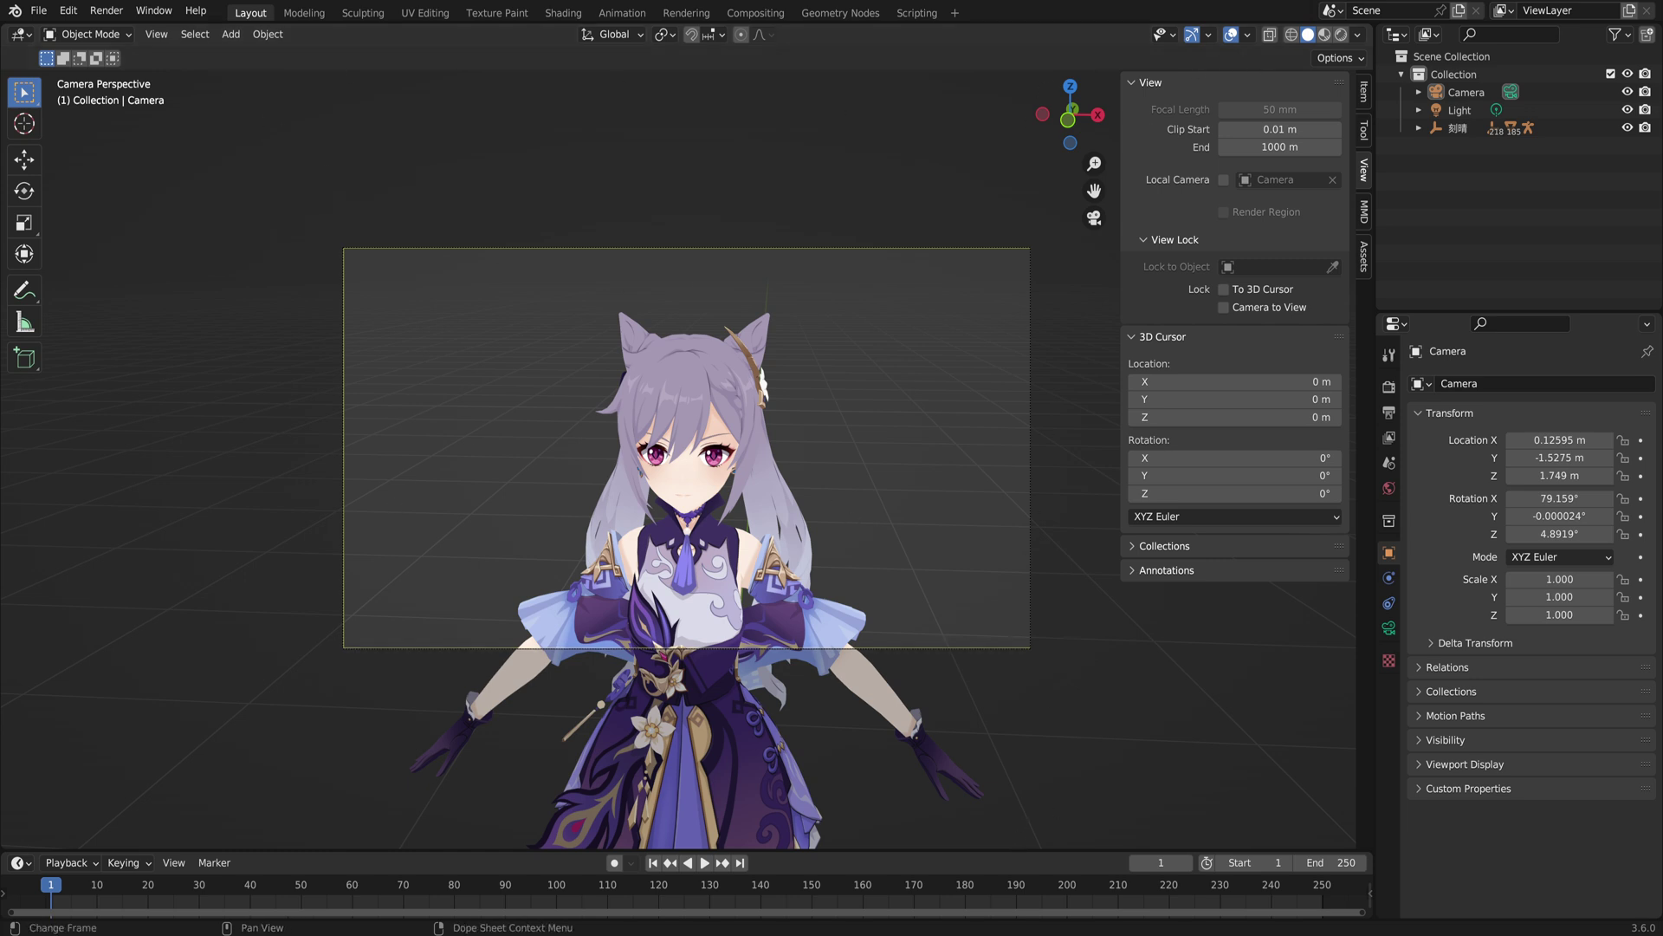
{"action": "mouse_move", "coordinate": [1032, 935]}
{"action": "left_click", "coordinate": [1088, 901]}
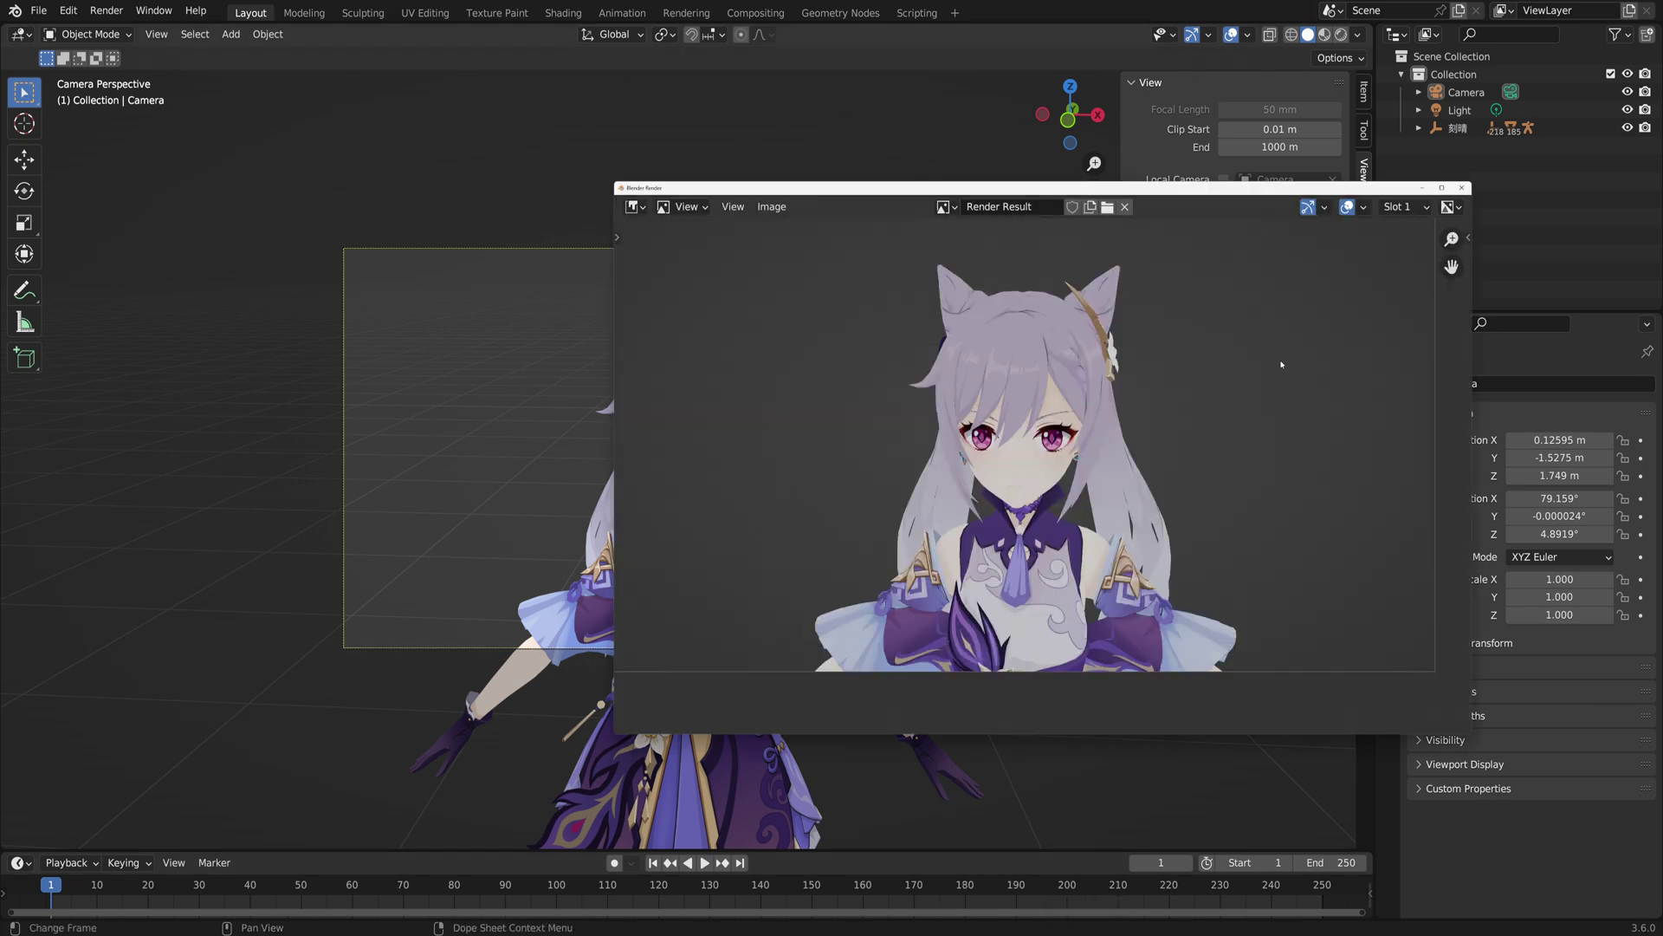
{"action": "left_click", "coordinate": [1399, 206]}
{"action": "left_click", "coordinate": [1392, 263]}
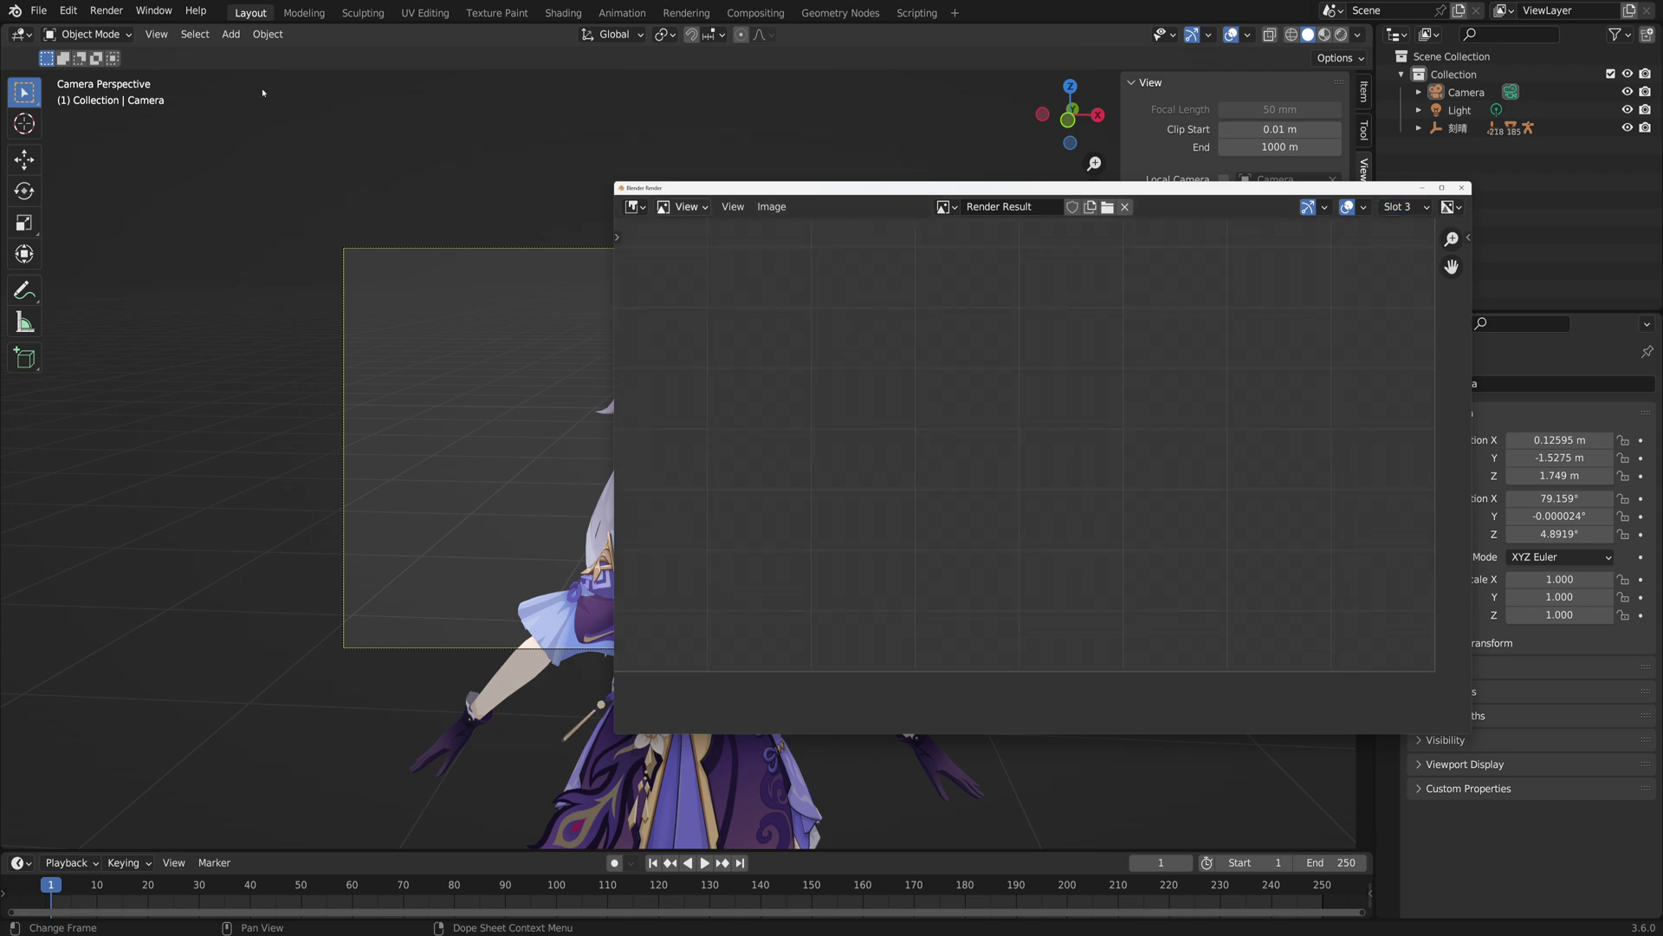
Step: Create a viewport render image with the overlays shown, then close the render result and hide the overlays
{"action": "left_click", "coordinate": [164, 35]}
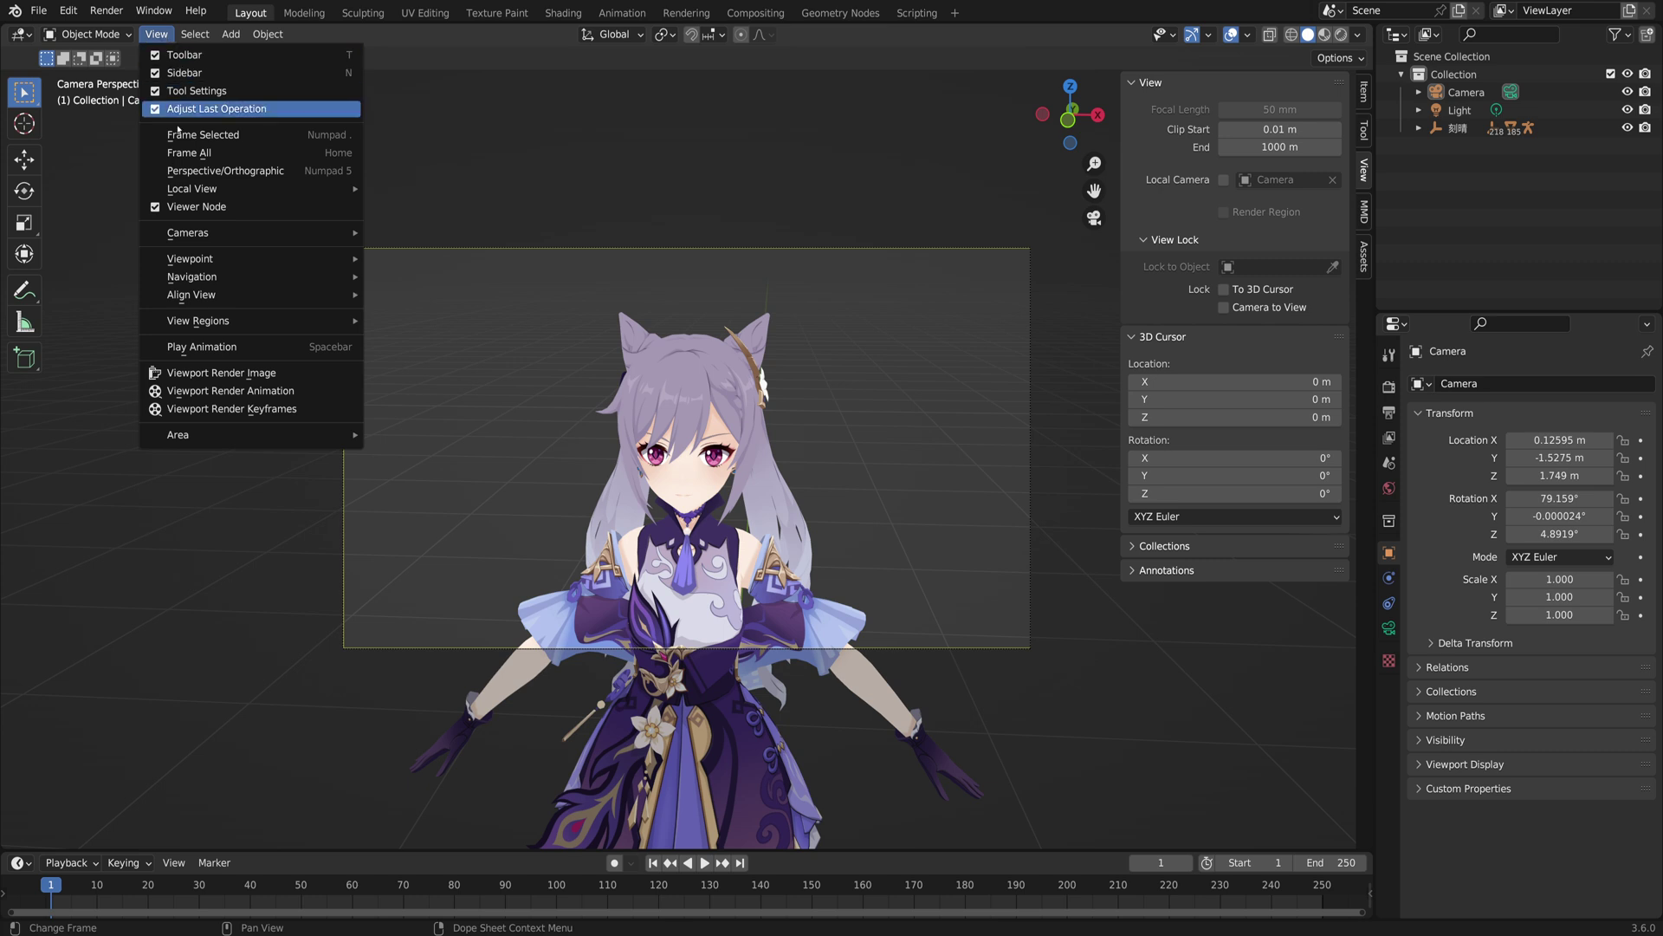
{"action": "left_click", "coordinate": [260, 373]}
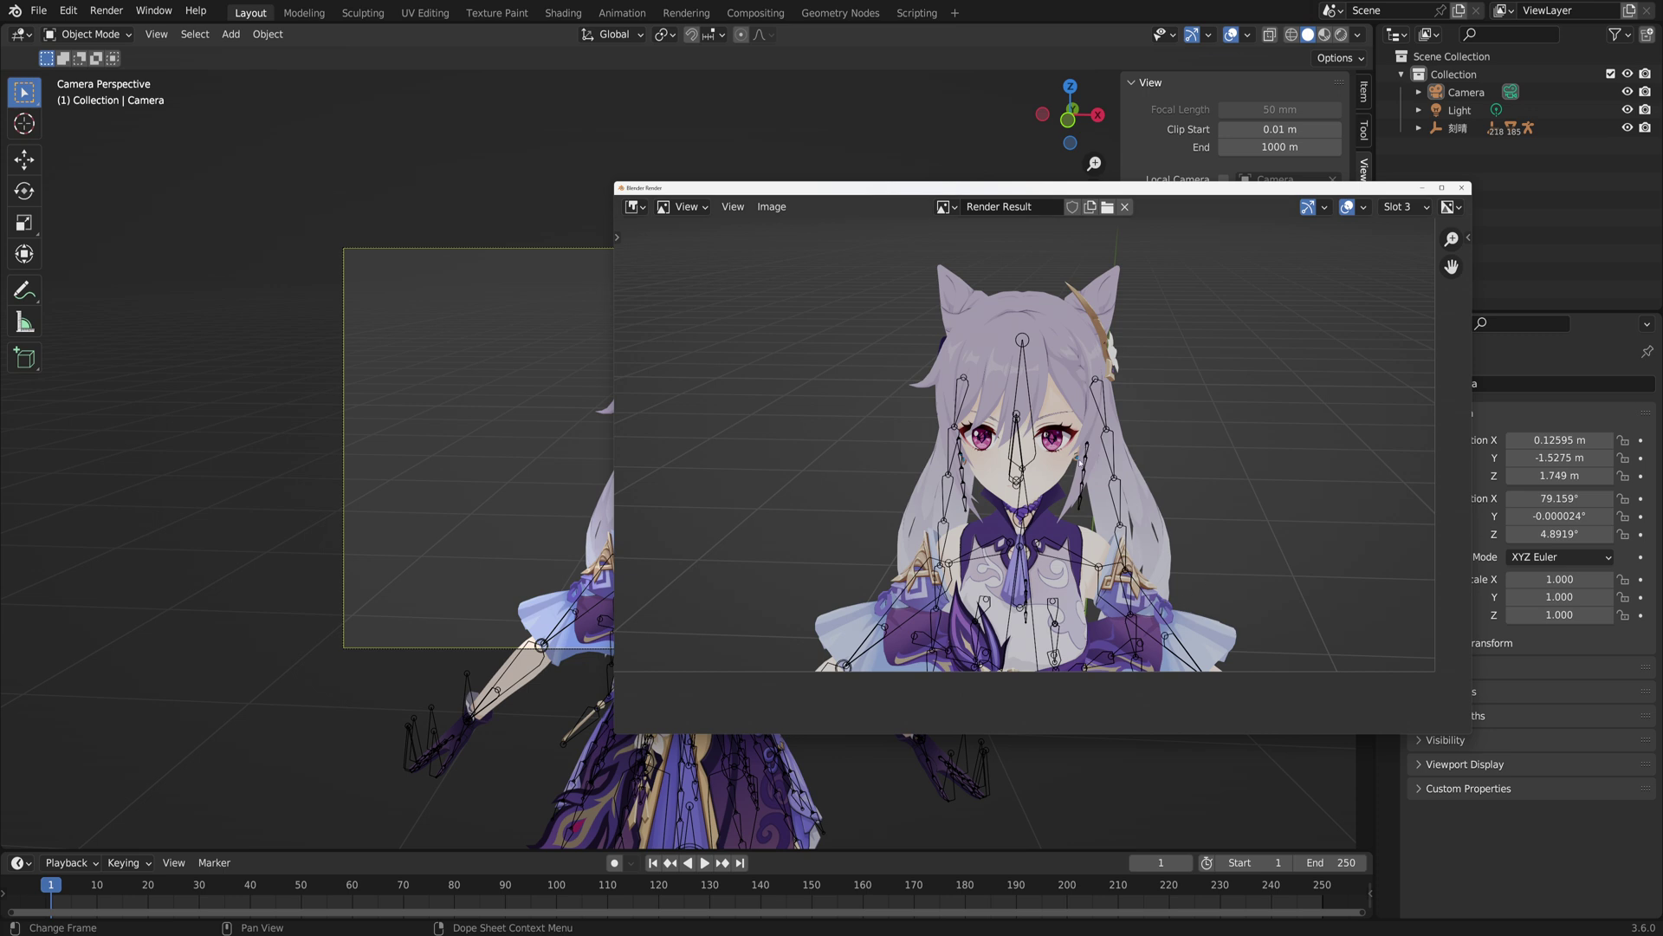
{"action": "key", "text": "Escape"}
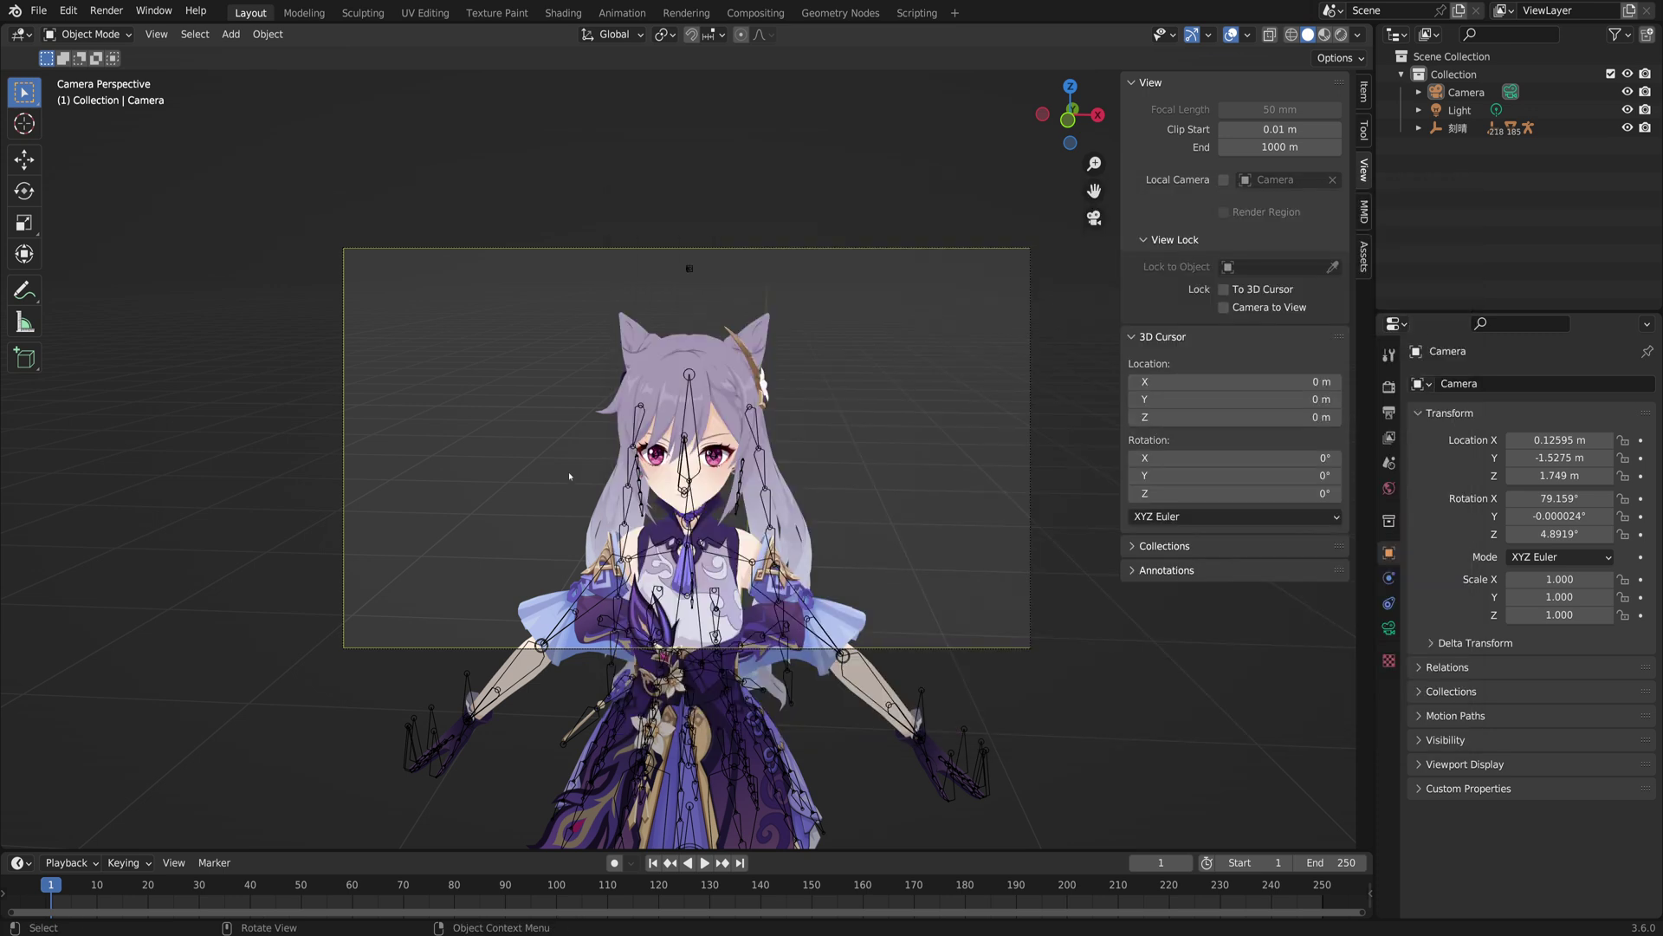
{"action": "left_click", "coordinate": [1230, 34]}
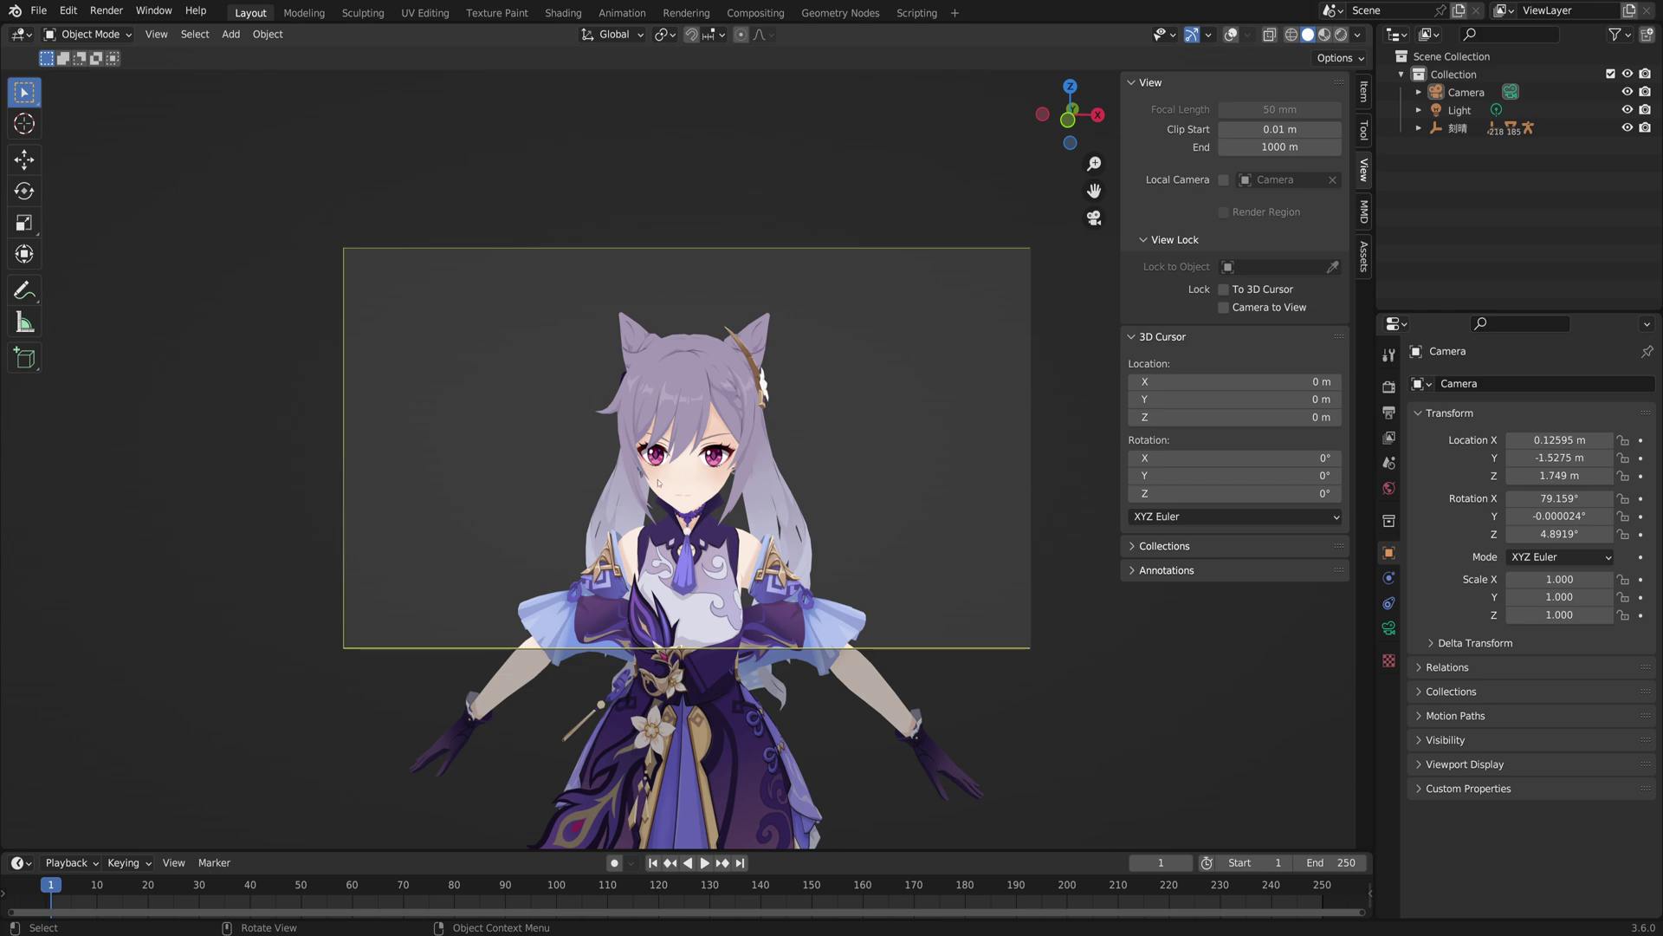
{"action": "left_click", "coordinate": [156, 35]}
{"action": "middle_click_drag", "start_coordinate": [814, 443], "coordinate": [758, 481]}
{"action": "scroll", "coordinate": [756, 483], "scroll_direction": "up", "scroll_amount": 5}
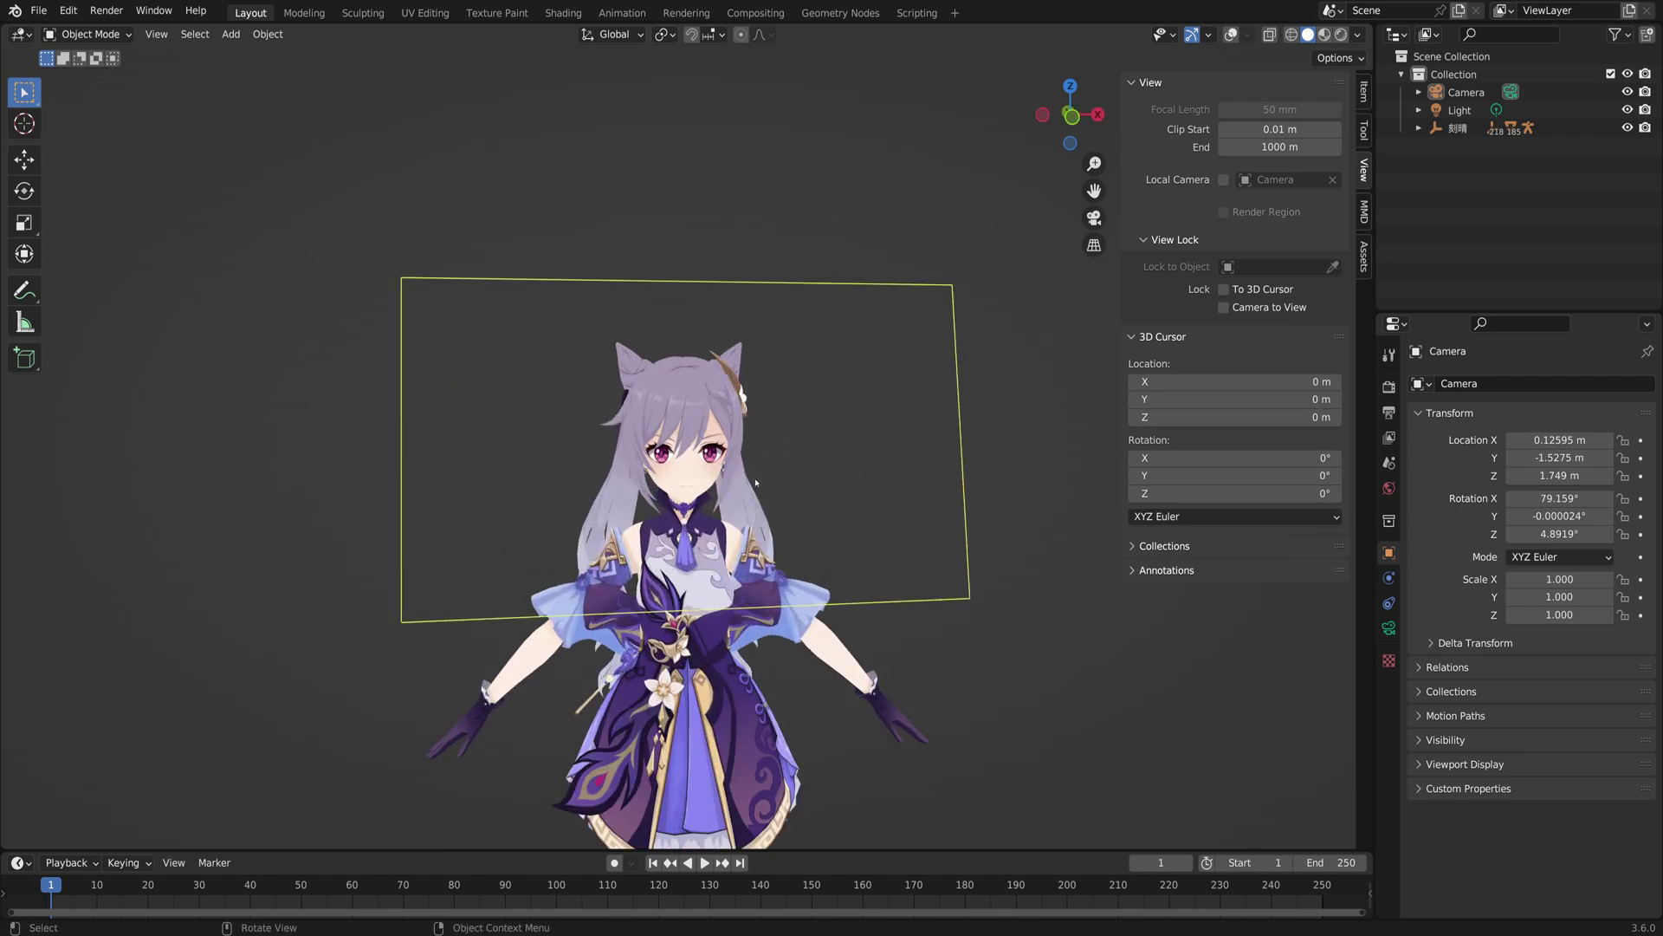
{"action": "scroll", "coordinate": [755, 483], "scroll_direction": "down", "scroll_amount": 3}
{"action": "middle_click_drag", "start_coordinate": [755, 483], "coordinate": [891, 499]}
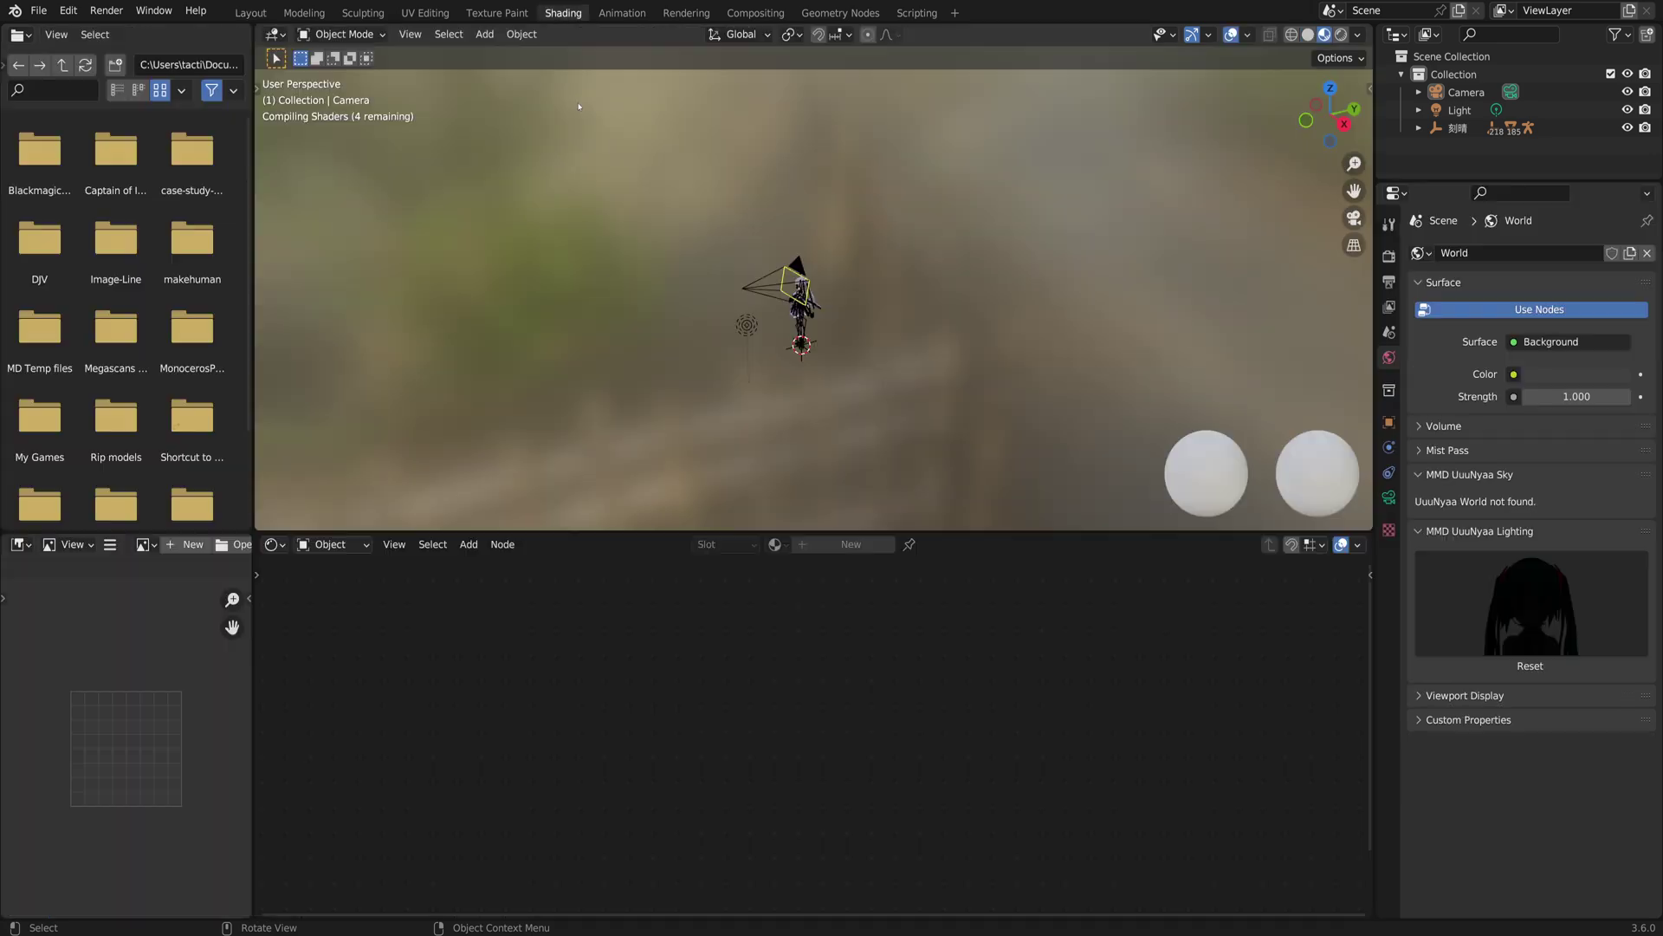
Step: Select the Keqing mesh and frame its face material's node tree in the shader editor
{"action": "left_click", "coordinate": [815, 306]}
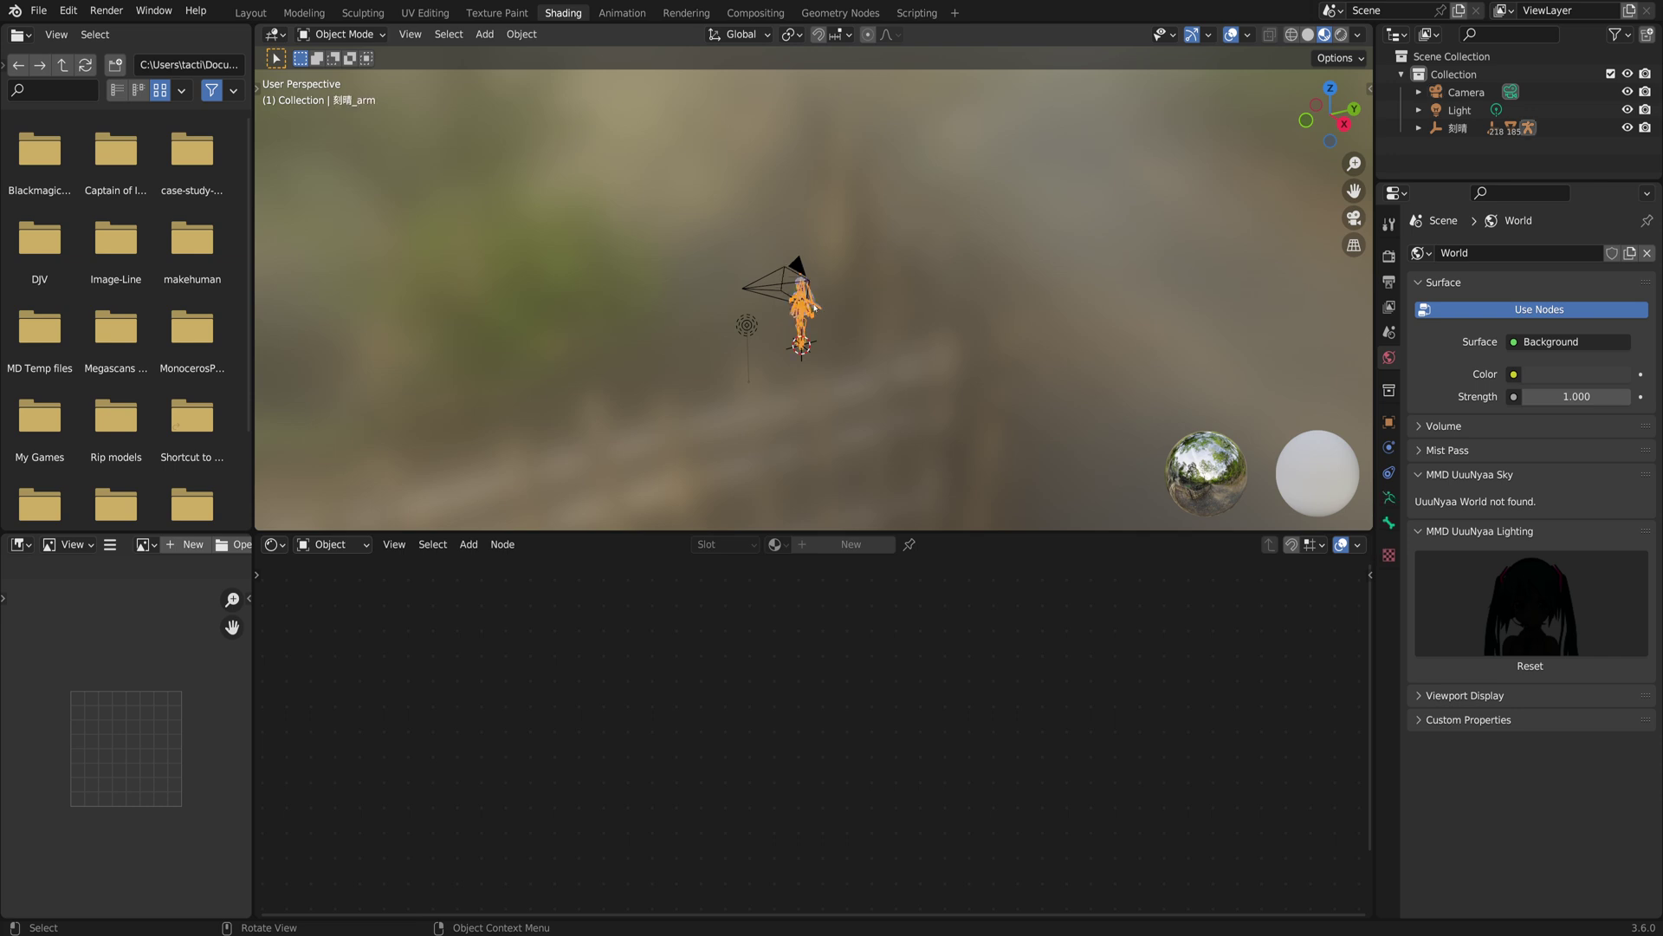
{"action": "left_click", "coordinate": [816, 305]}
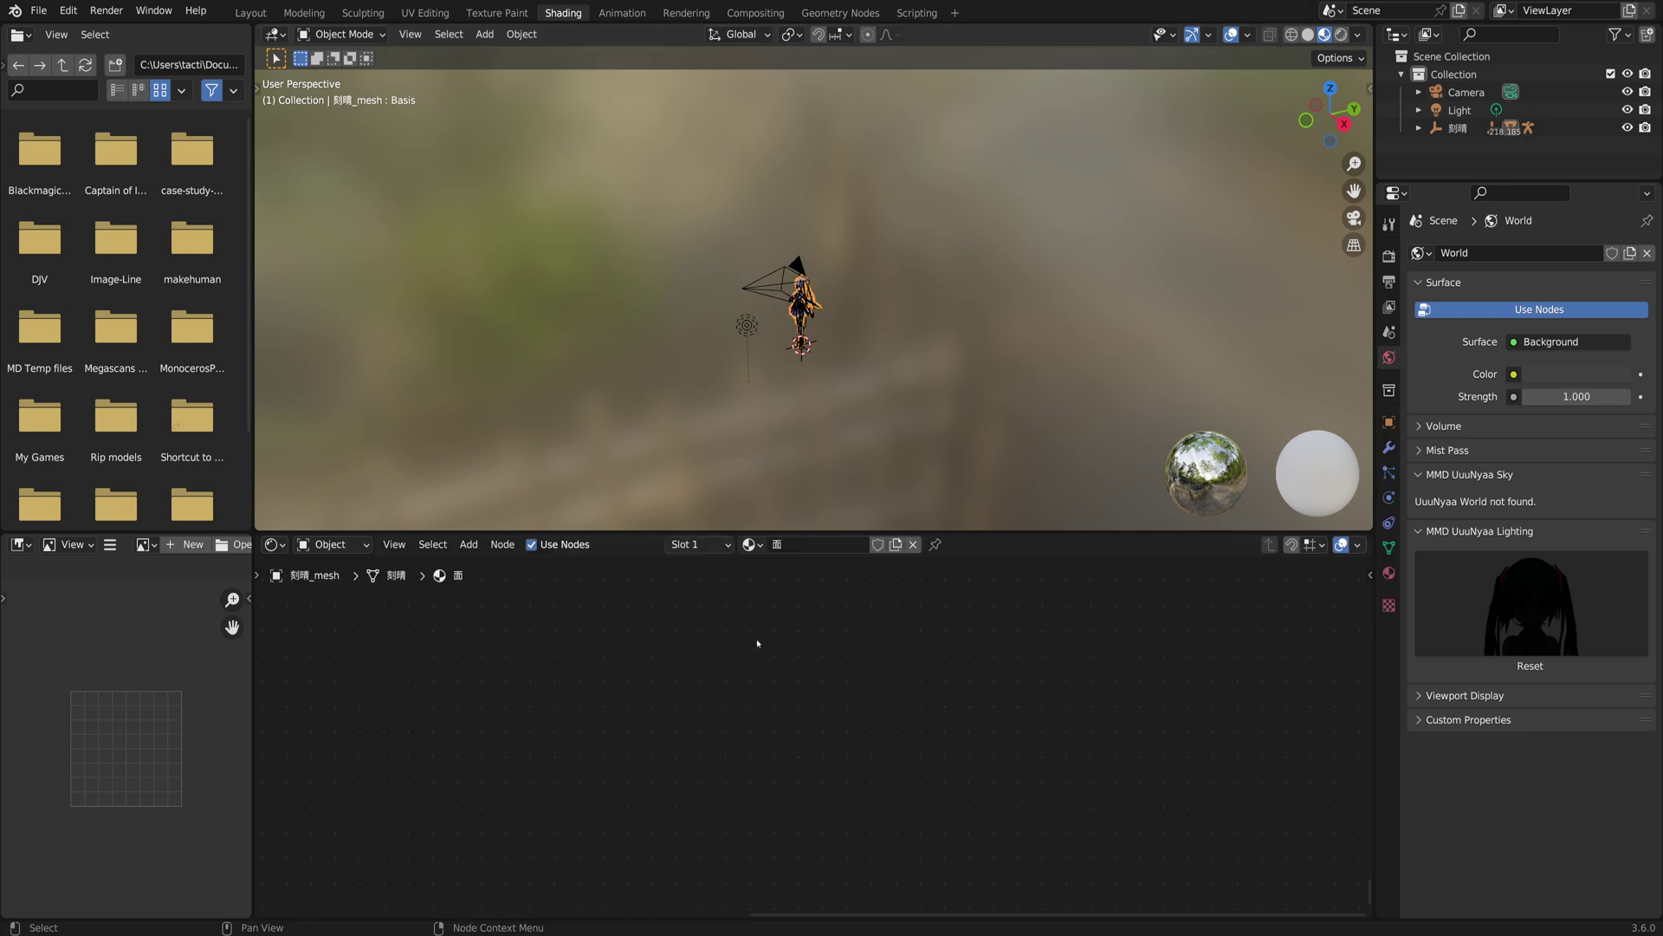
{"action": "key", "text": "Home"}
{"action": "scroll", "coordinate": [811, 732], "scroll_direction": "up", "scroll_amount": 3}
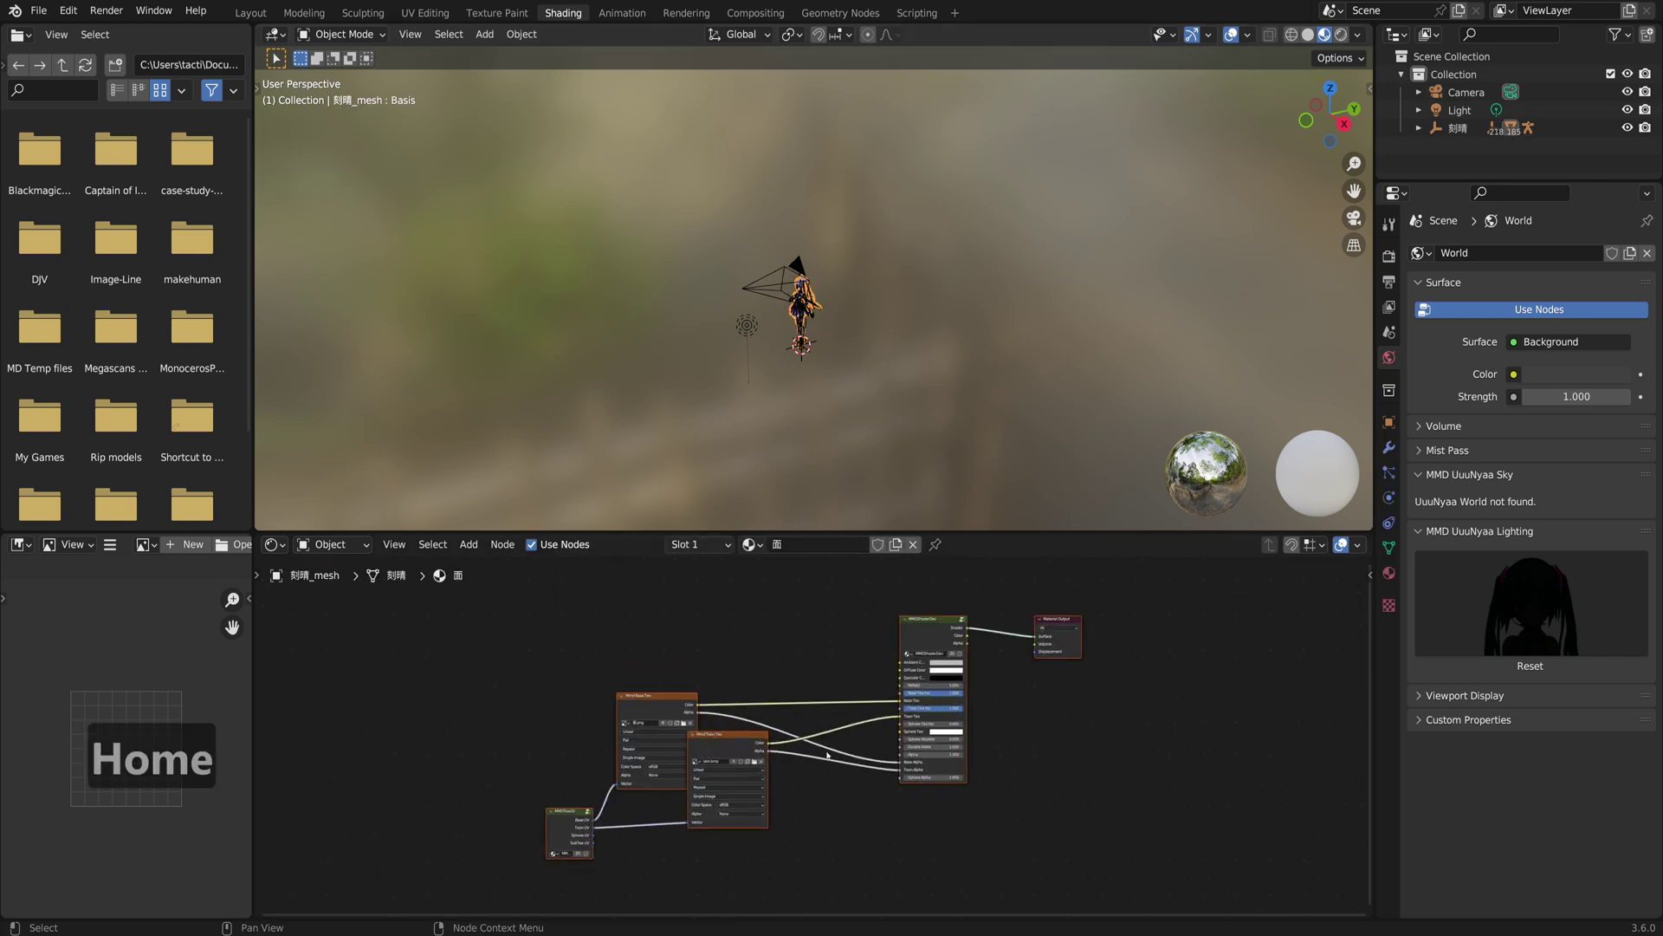
{"action": "middle_click_drag", "start_coordinate": [836, 718], "coordinate": [741, 814]}
{"action": "scroll", "coordinate": [740, 814], "scroll_direction": "down", "scroll_amount": 1}
Step: Spread the two overlapping texture nodes apart, moving the base texture node up and the toon texture node down
{"action": "left_click", "coordinate": [618, 699]}
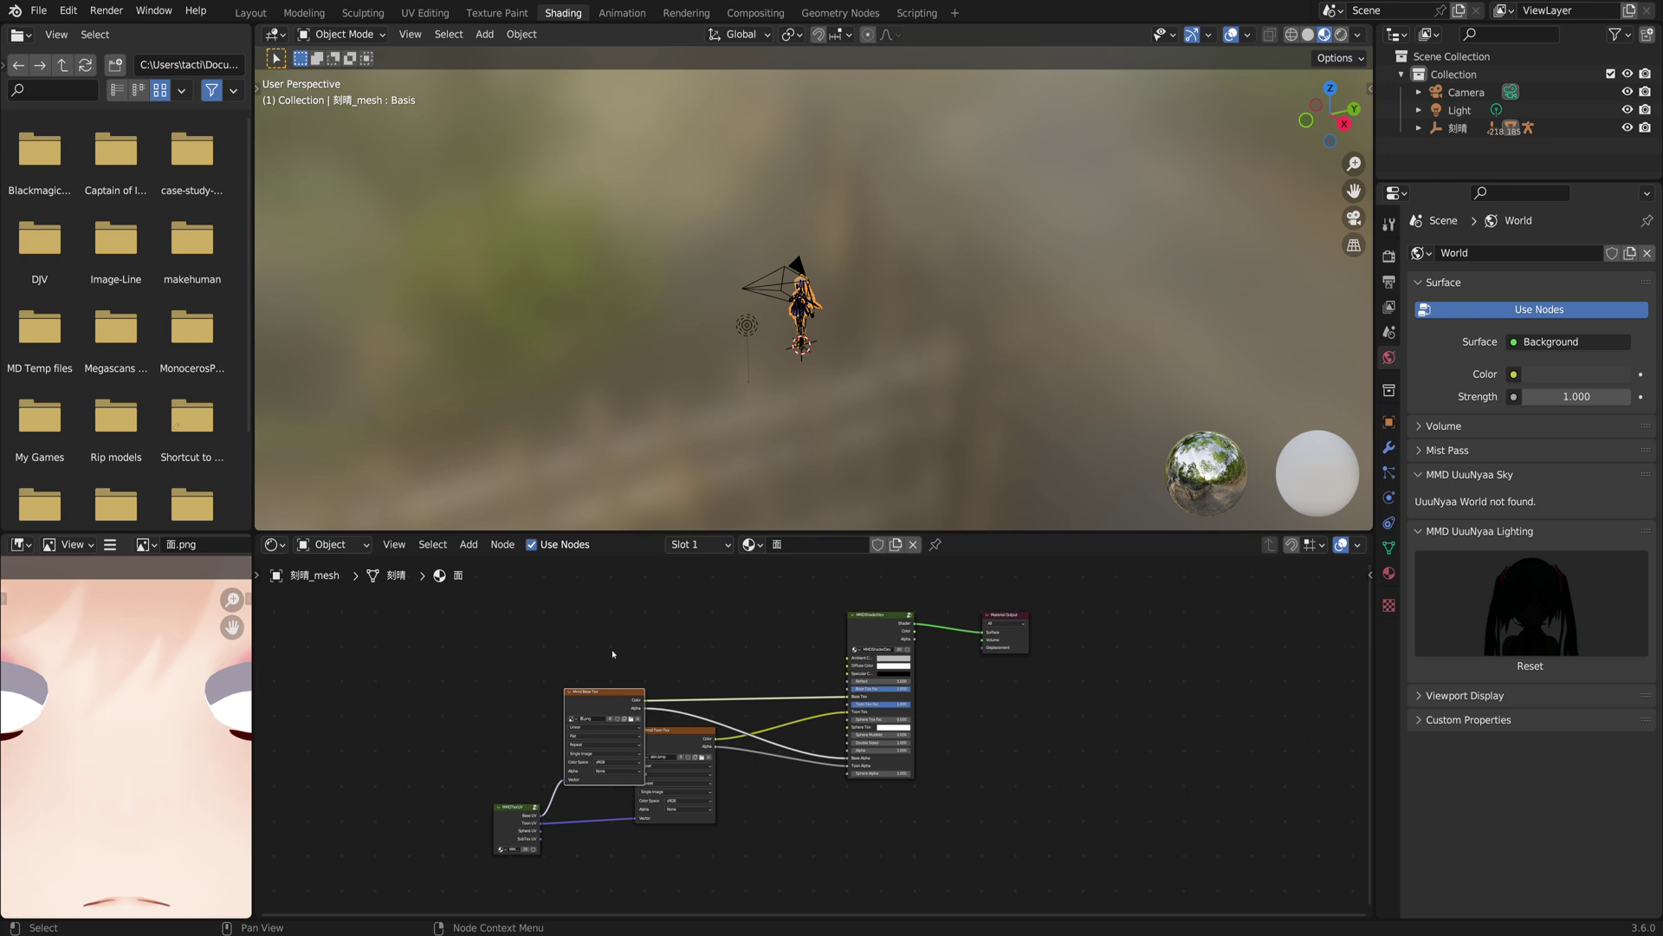
{"action": "left_click_drag", "start_coordinate": [618, 693], "coordinate": [627, 582]}
{"action": "left_click", "coordinate": [685, 750]}
{"action": "left_click_drag", "start_coordinate": [684, 750], "coordinate": [644, 789]}
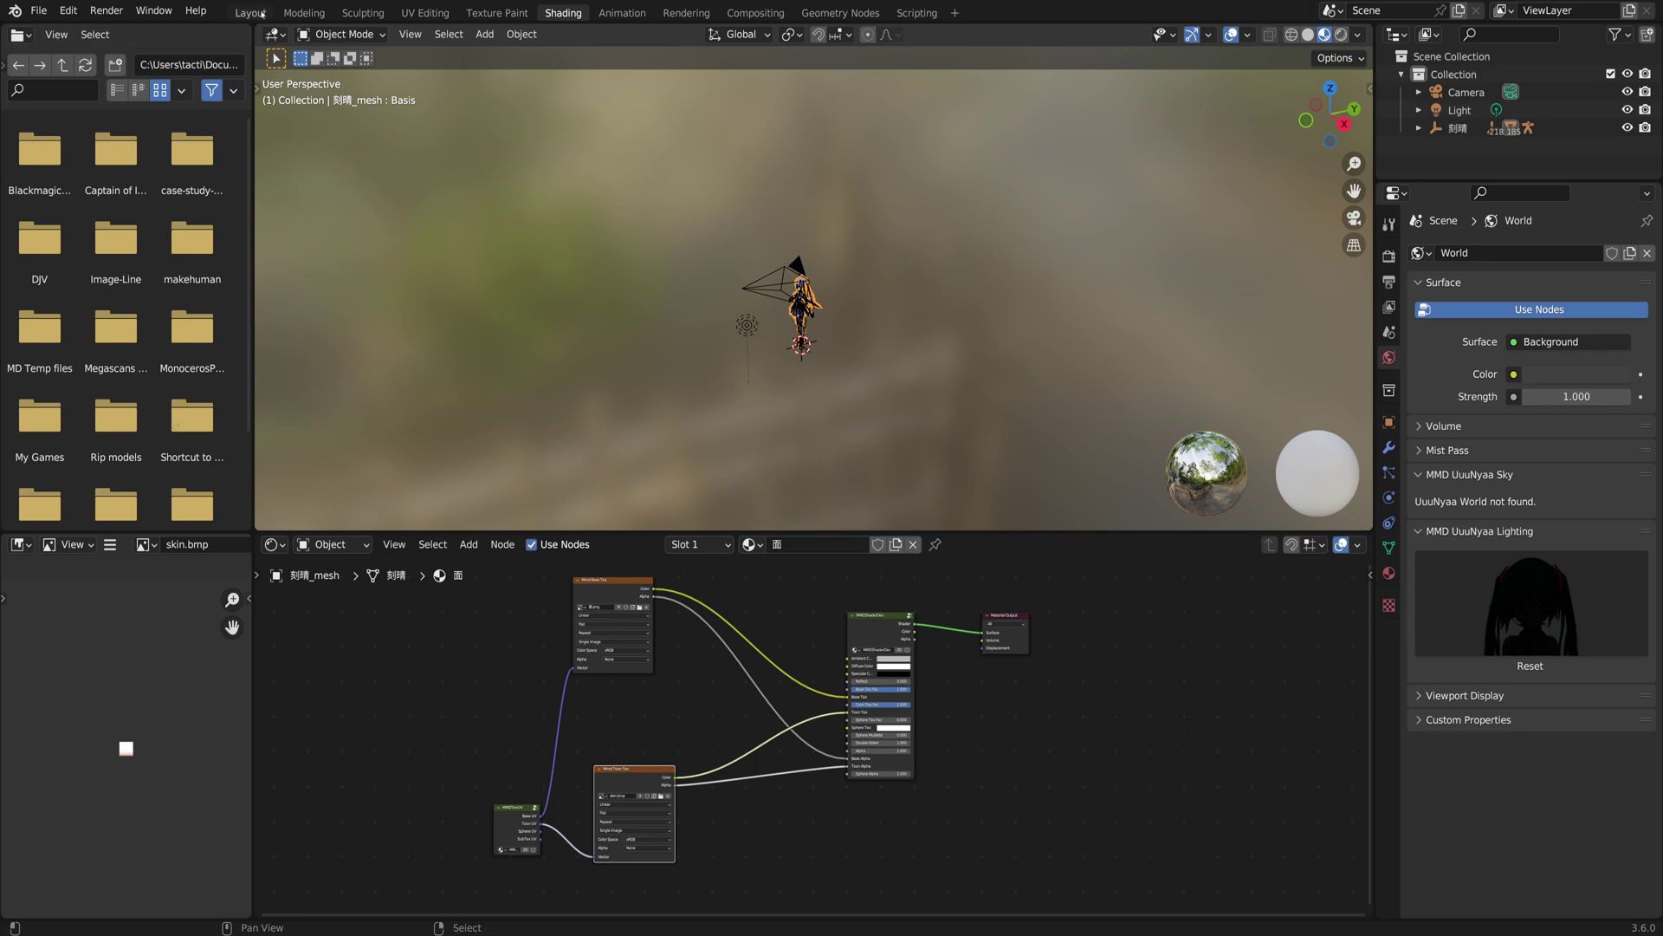
Step: Return to the Layout workspace and examine the full Keqing model from the front and the side
{"action": "left_click", "coordinate": [261, 13]}
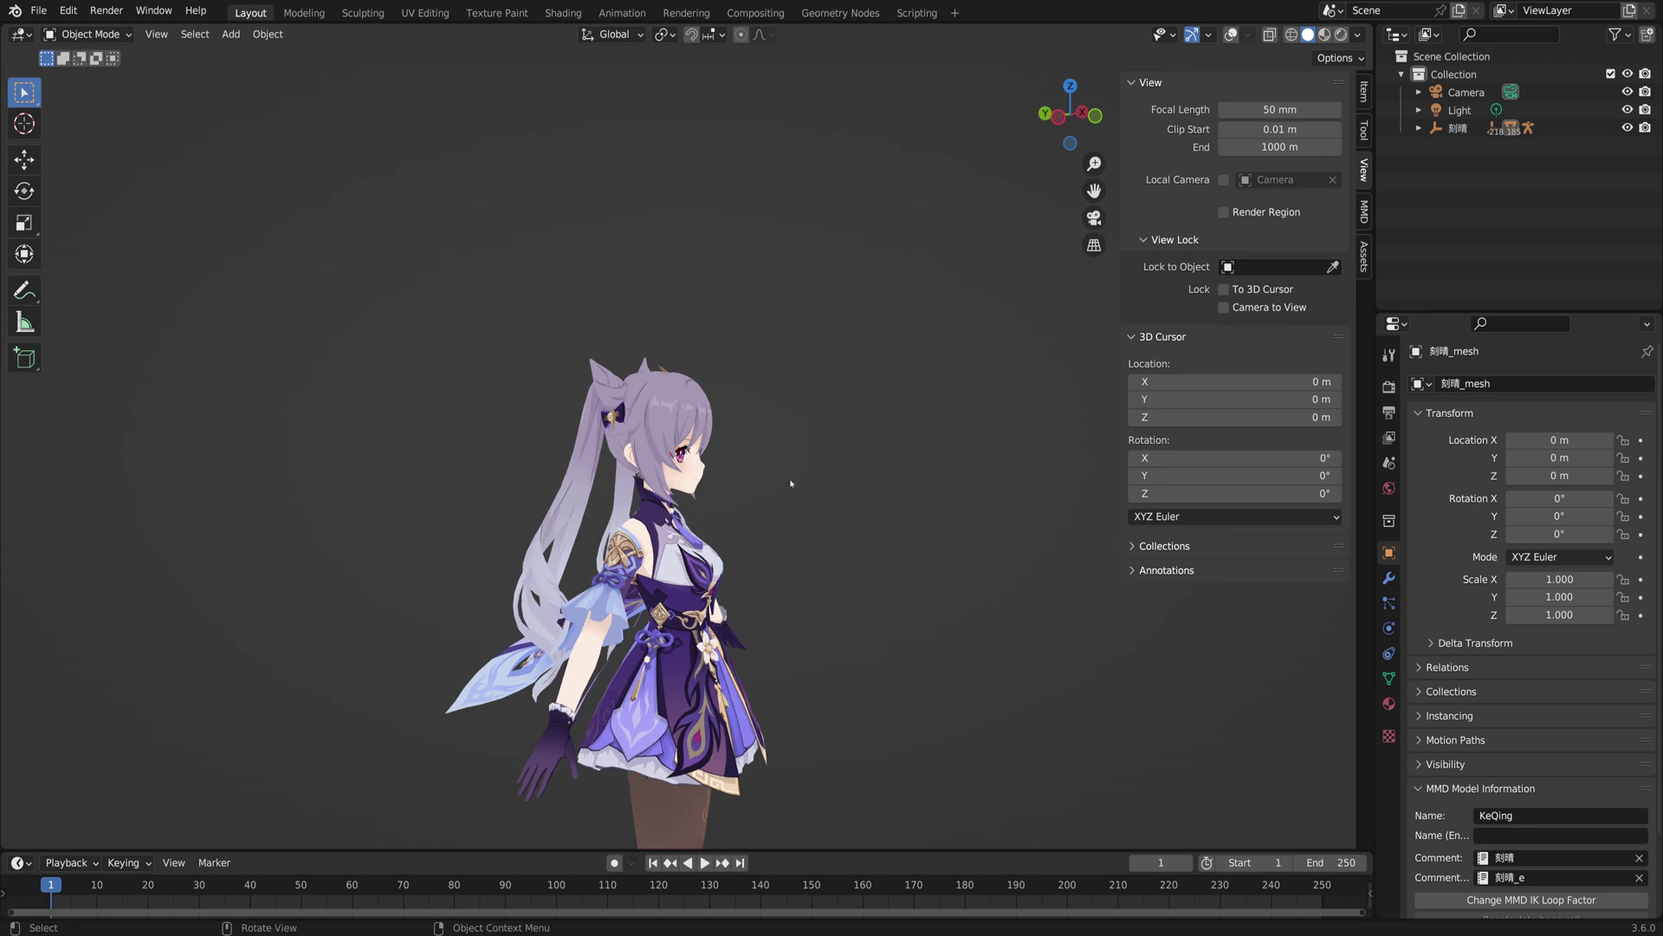
{"action": "middle_click_drag", "start_coordinate": [790, 483], "coordinate": [633, 479]}
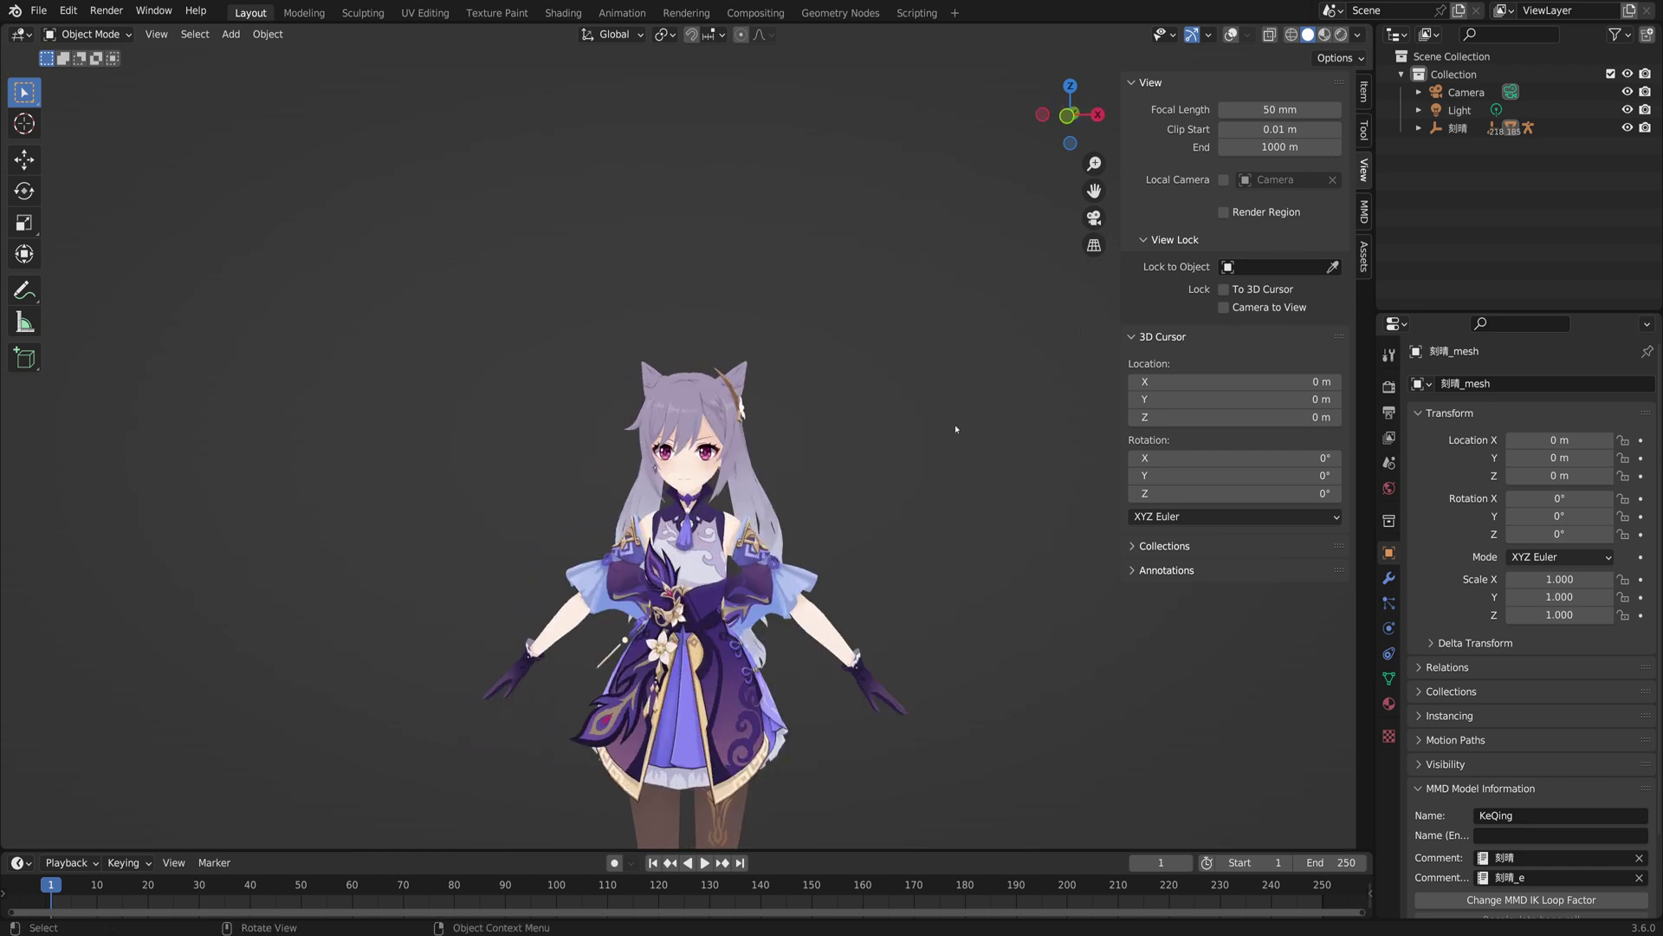
{"action": "scroll", "coordinate": [956, 429], "scroll_direction": "down", "scroll_amount": 2}
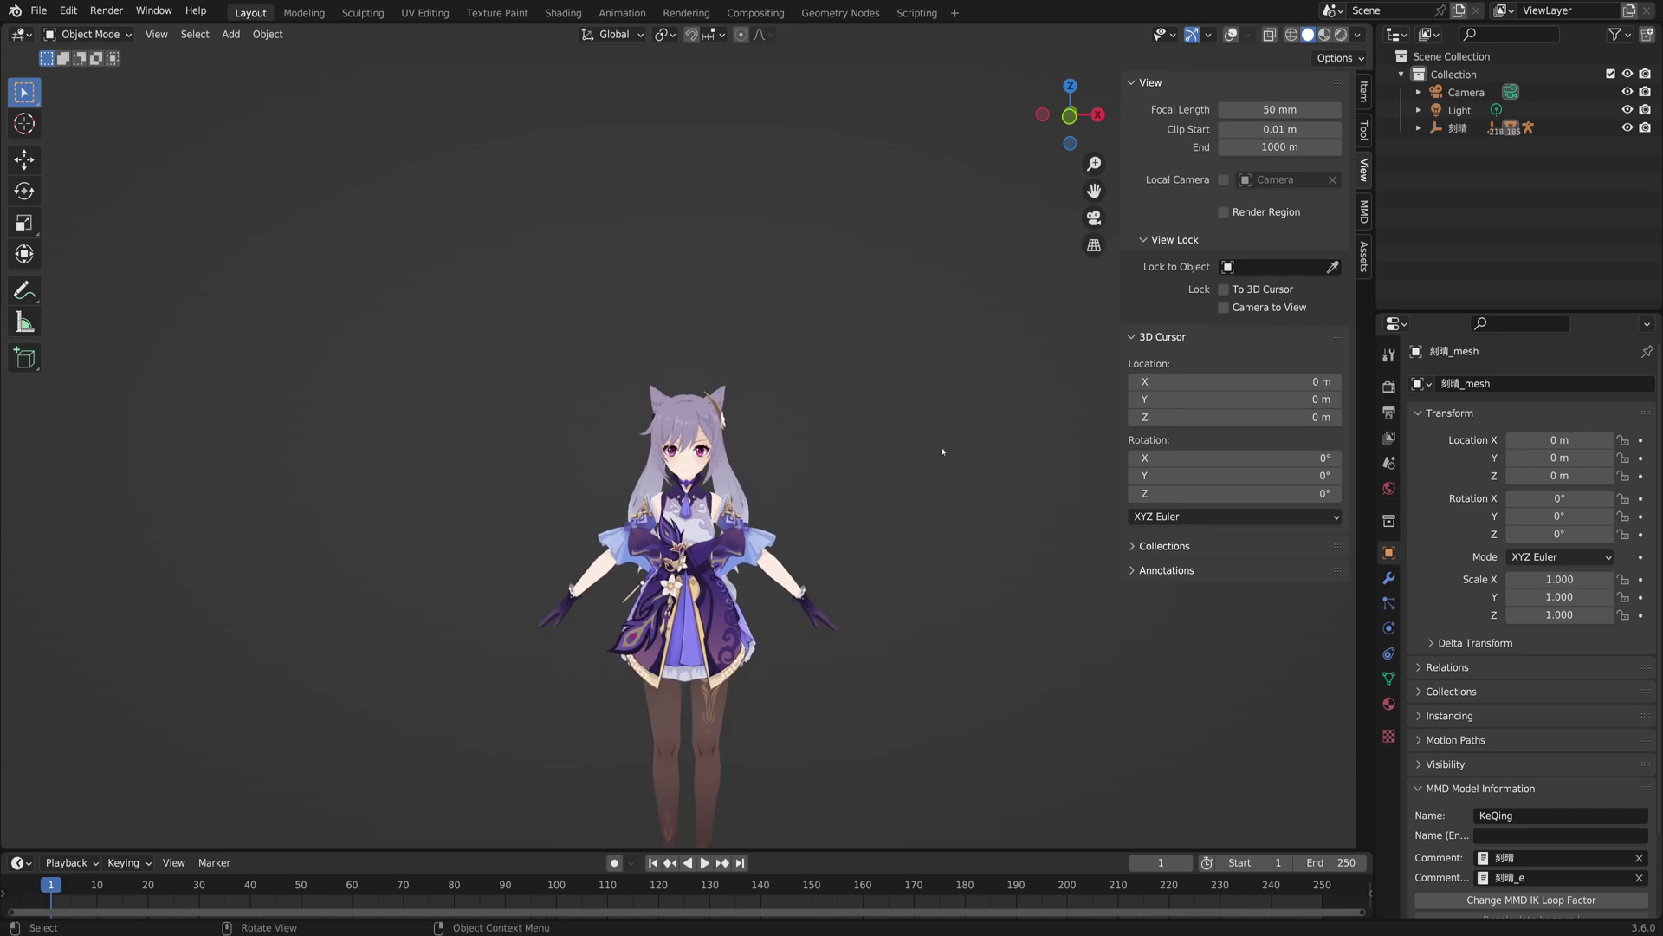
{"action": "scroll", "coordinate": [943, 451], "scroll_direction": "down", "scroll_amount": 2}
{"action": "middle_click_drag", "start_coordinate": [936, 487], "coordinate": [931, 405]}
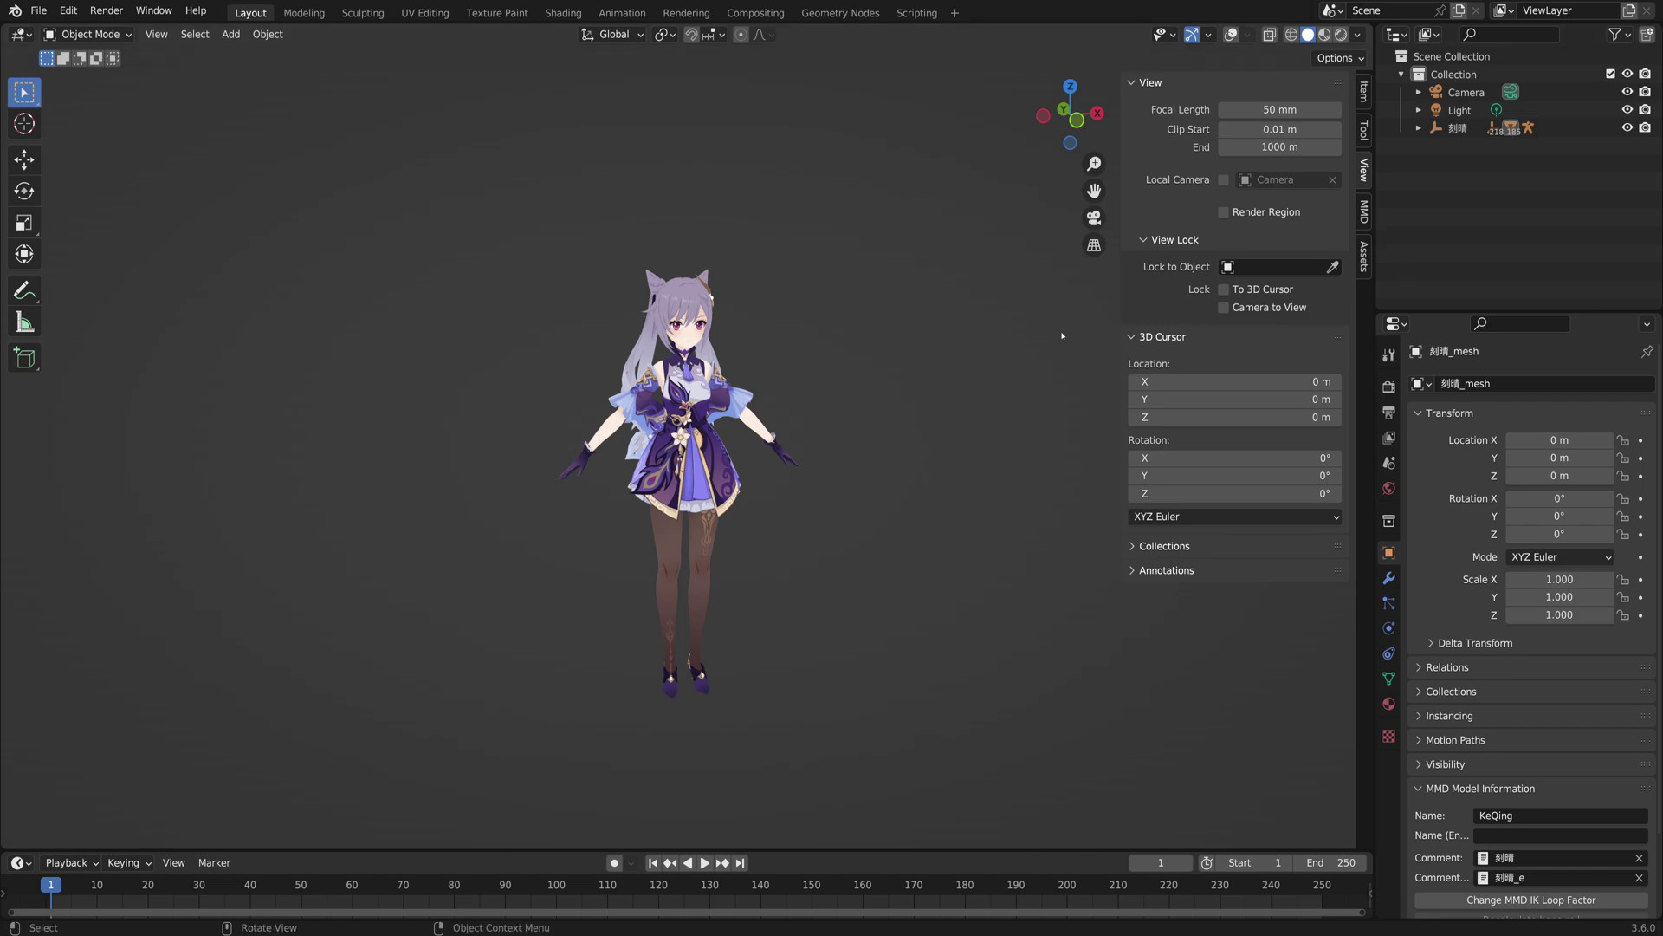
{"action": "middle_click_drag", "start_coordinate": [872, 397], "coordinate": [627, 332]}
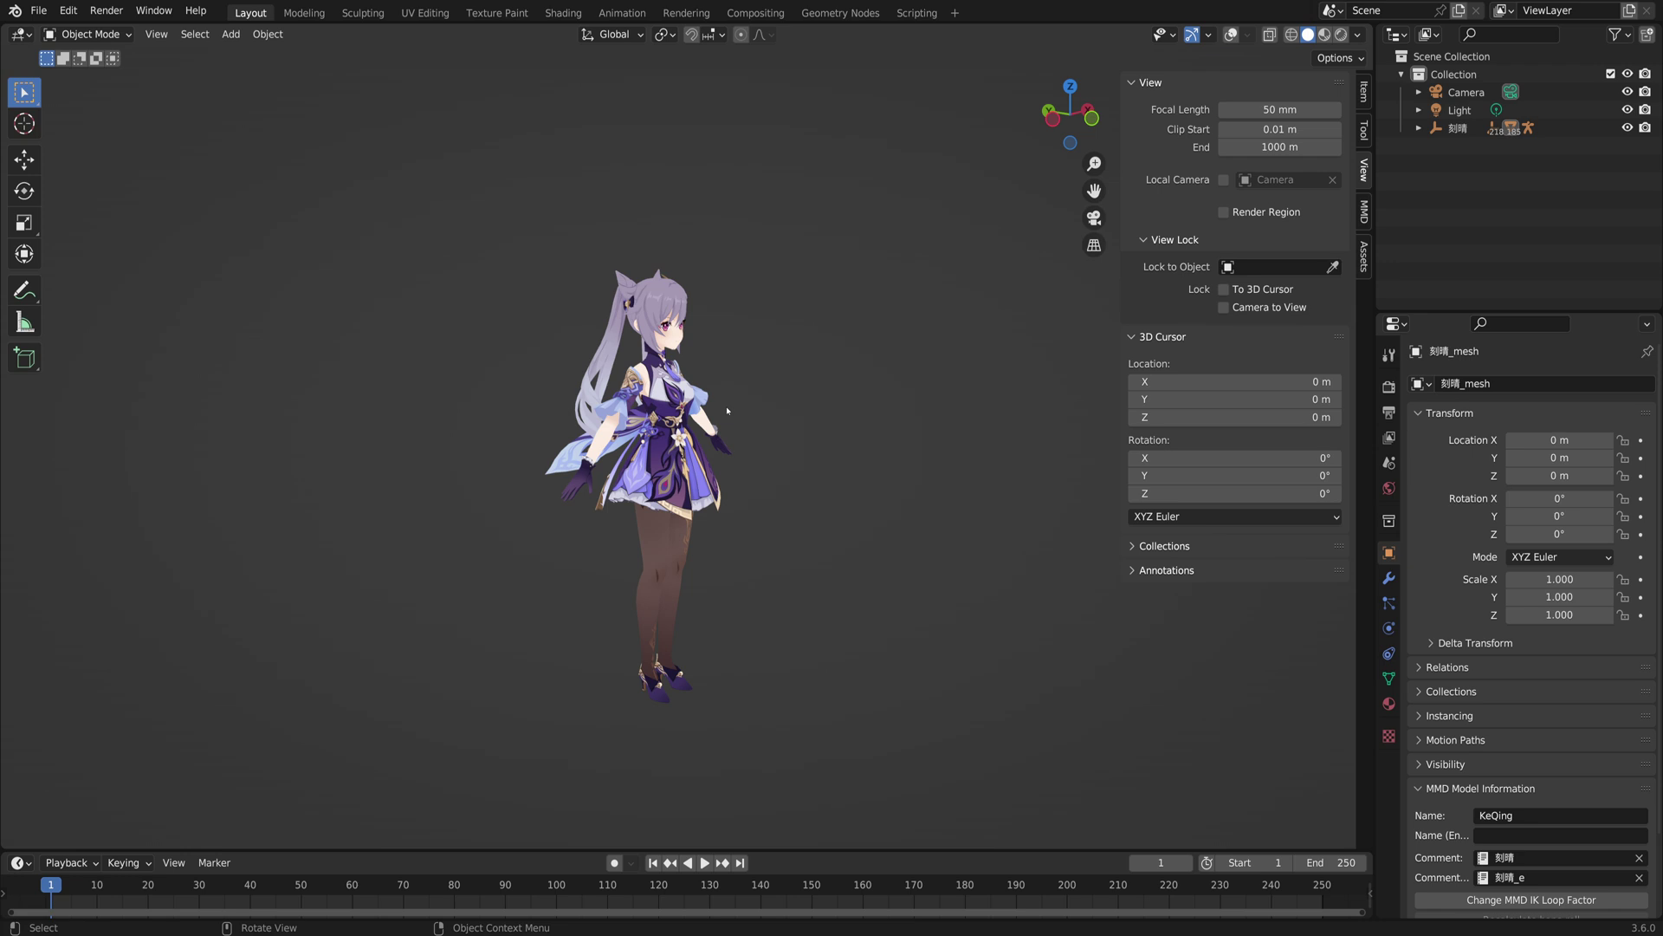
{"action": "left_click", "coordinate": [162, 38]}
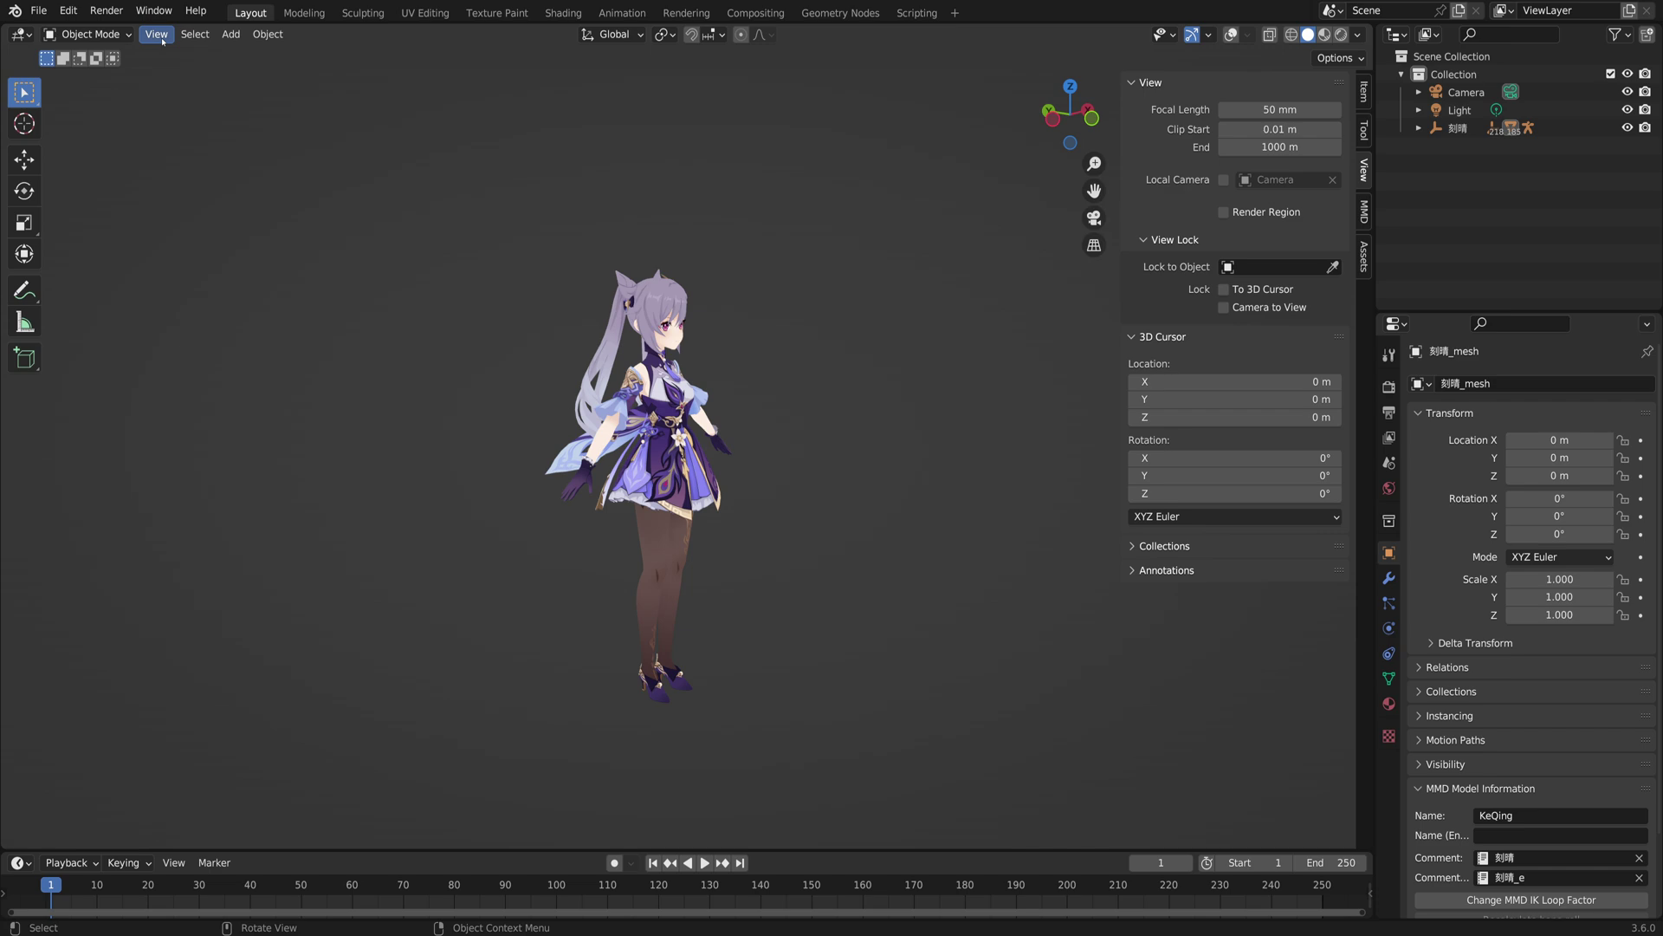